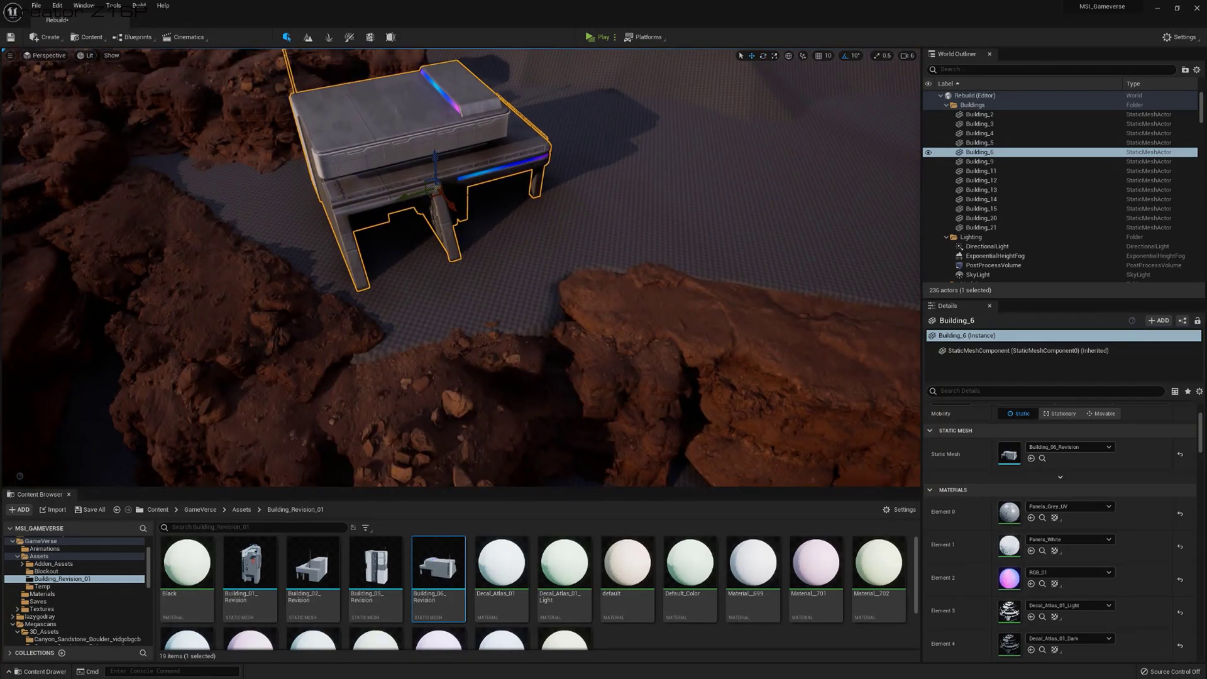
- Paint trees with the foliage brush onto the red ground around the buildings
{"action": "mouse_move", "coordinate": [636, 244]}
{"action": "right_mouse_down"}
{"action": "mouse_move", "coordinate": [629, 157]}
{"action": "mouse_move", "coordinate": [636, 244]}
{"action": "right_mouse_up"}
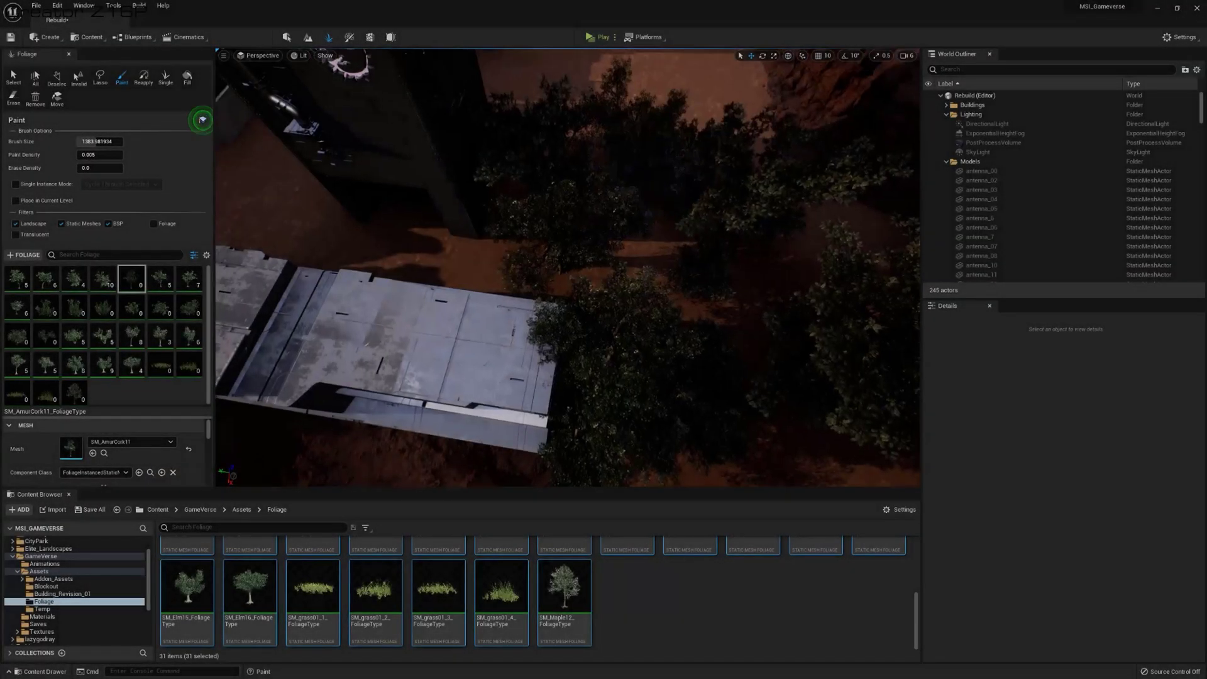
{"action": "left_click_drag", "start_coordinate": [534, 441], "coordinate": [635, 244]}
{"action": "right_click_drag", "start_coordinate": [635, 244], "coordinate": [779, 246]}
{"action": "left_click_drag", "start_coordinate": [635, 244], "coordinate": [588, 312]}
{"action": "right_click_drag", "start_coordinate": [588, 313], "coordinate": [755, 305]}
{"action": "left_click_drag", "start_coordinate": [566, 251], "coordinate": [510, 231]}
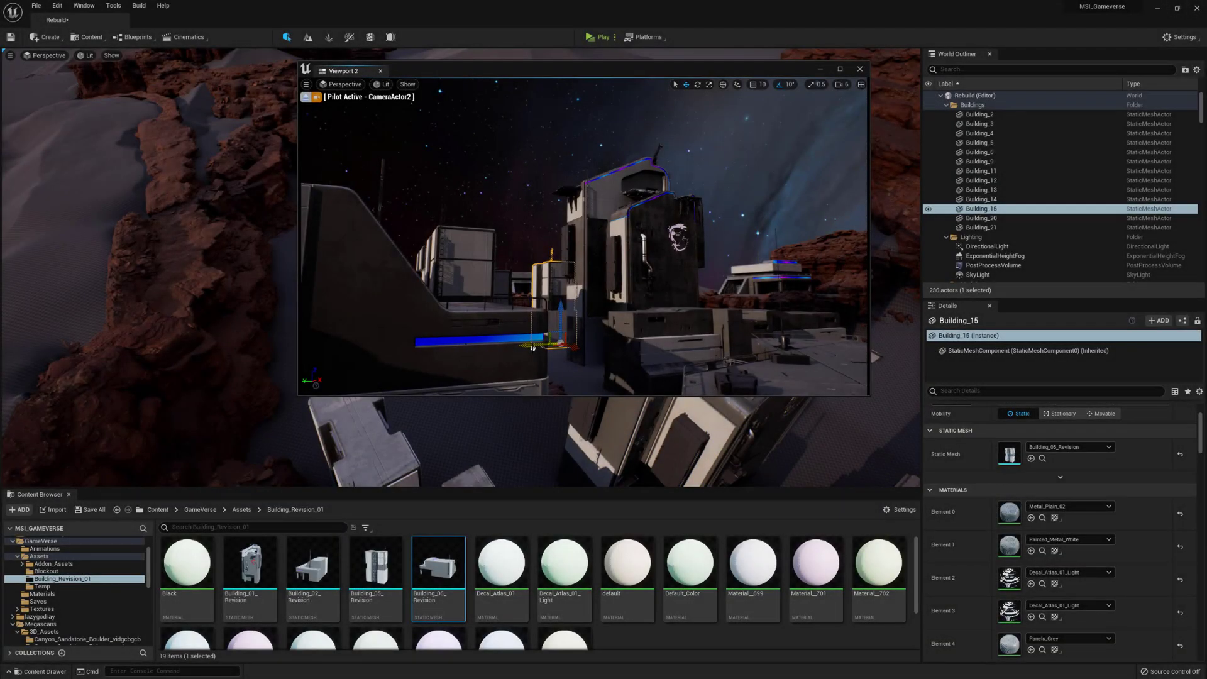
- Reposition Building_15 beside the central tower and check the placement through the camera view
{"action": "left_click_drag", "start_coordinate": [556, 294], "coordinate": [539, 348]}
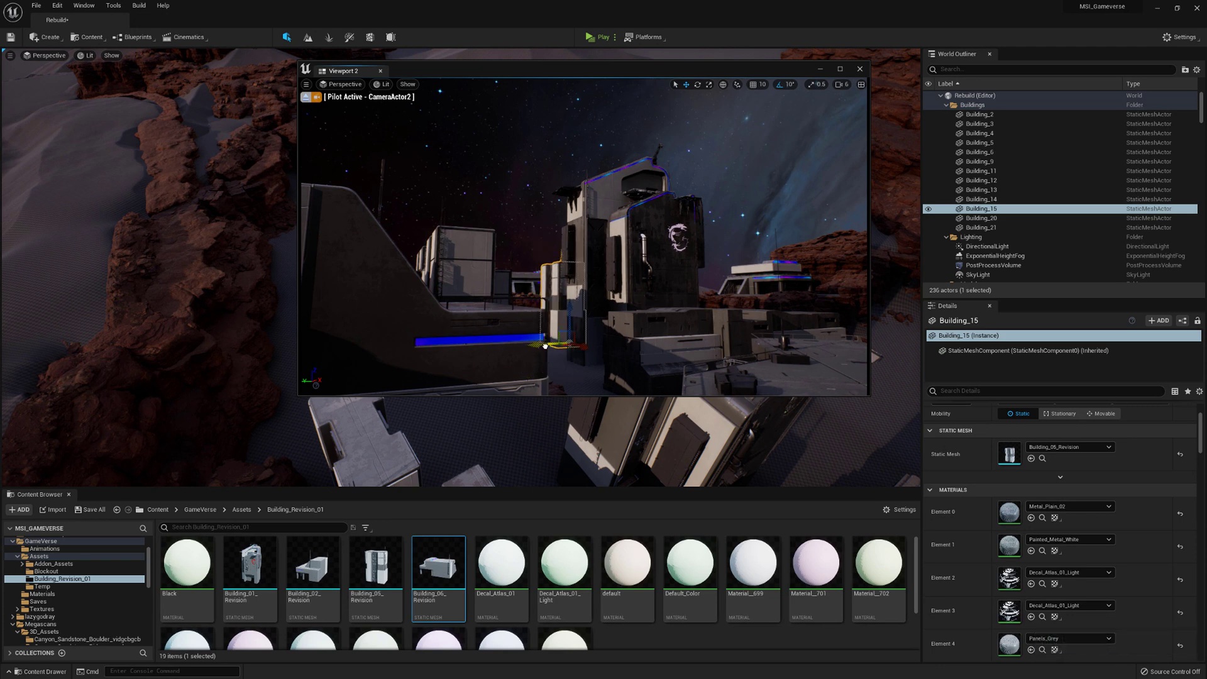
{"action": "left_click", "coordinate": [341, 83]}
{"action": "left_click", "coordinate": [353, 189]}
{"action": "left_click", "coordinate": [443, 255]}
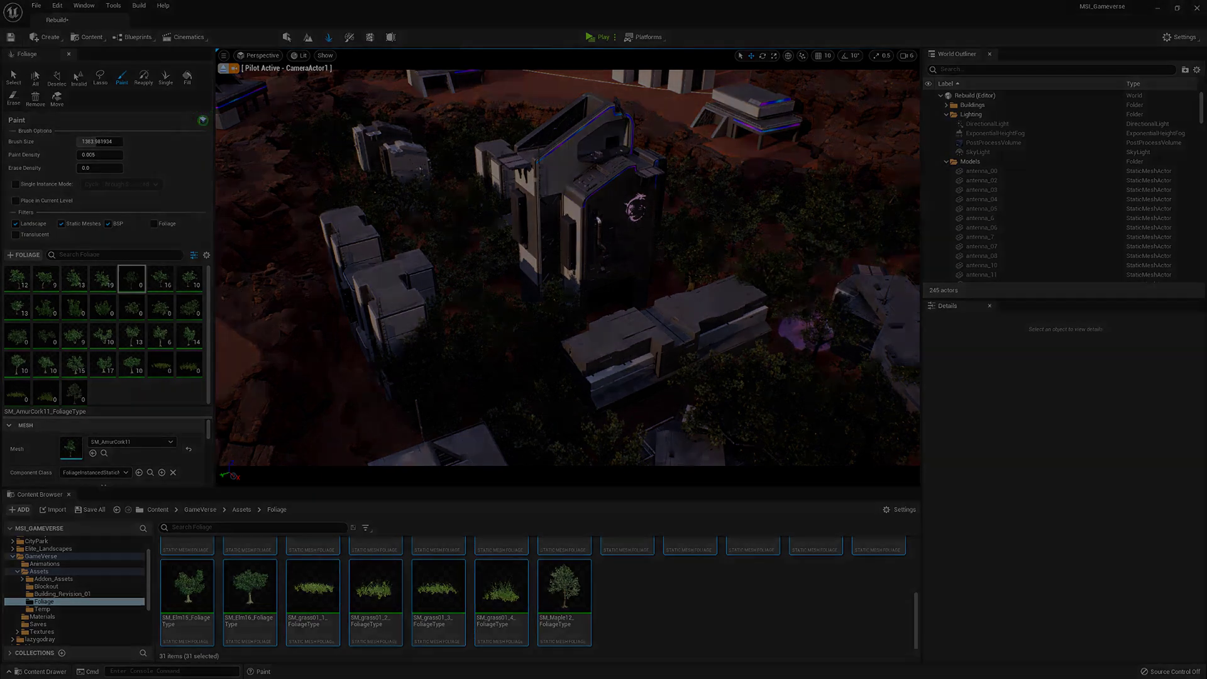
{"action": "right_click_drag", "start_coordinate": [461, 267], "coordinate": [534, 315]}
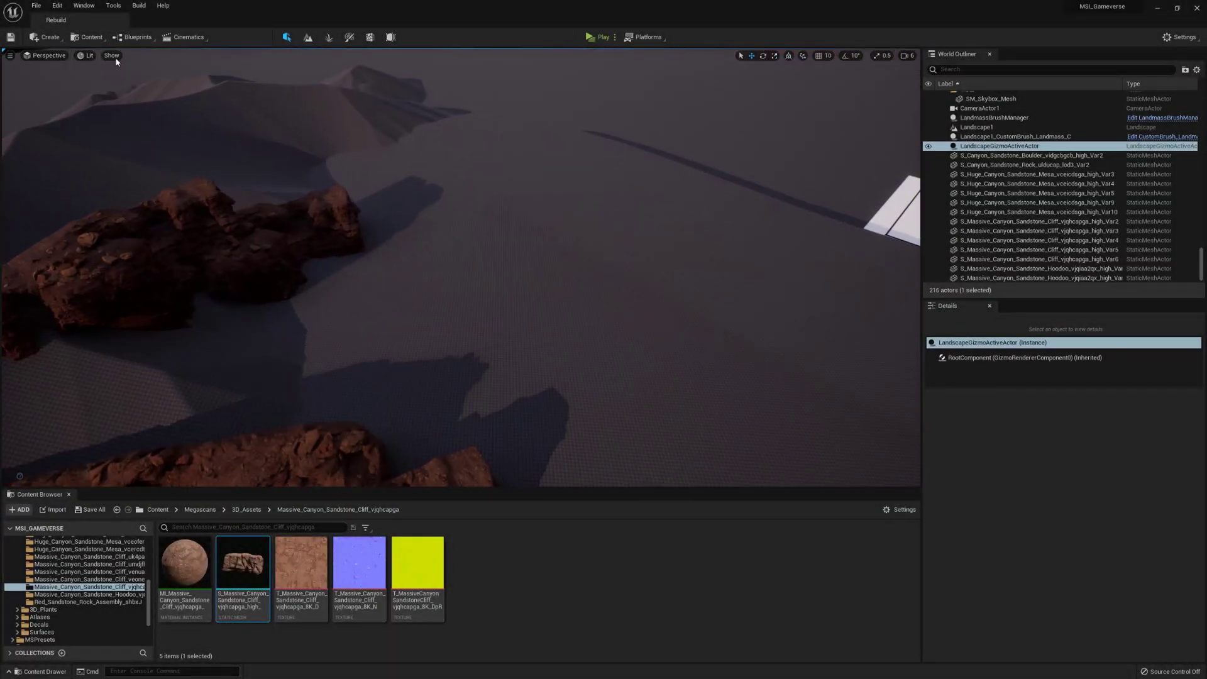
- Place a new CustomBrush_Landmass blueprint brush on the open ground of the landscape in Sculpt mode
{"action": "left_click", "coordinate": [308, 38]}
{"action": "left_click", "coordinate": [39, 114]}
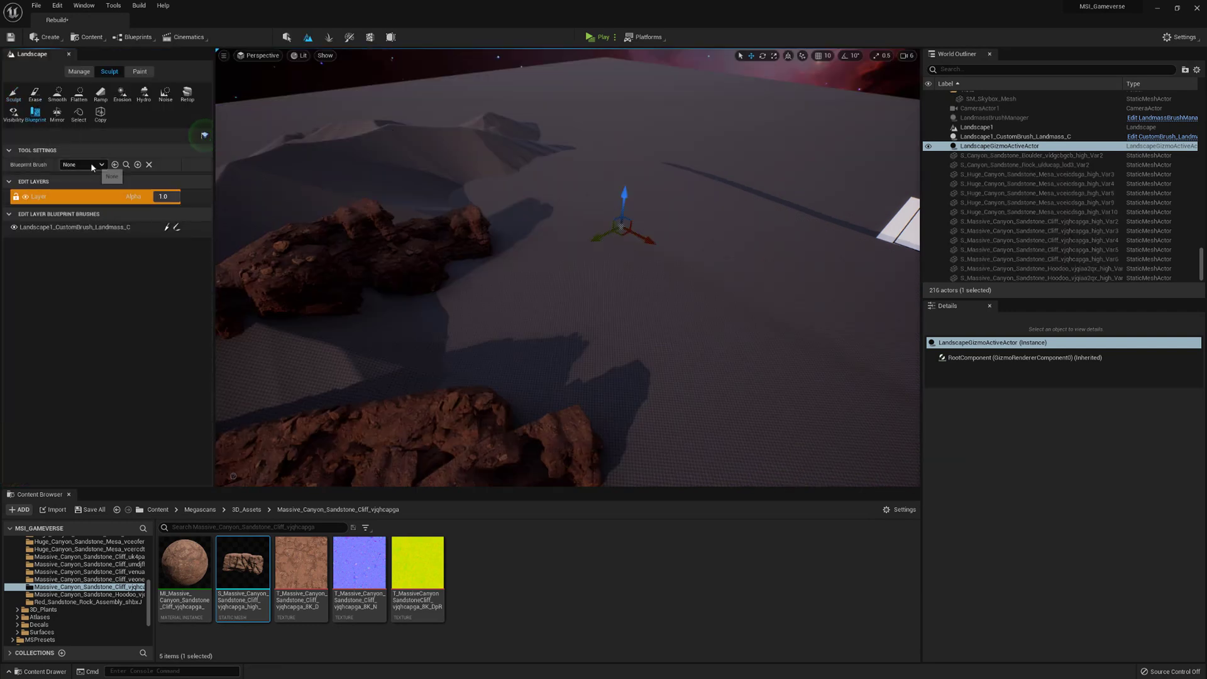
{"action": "left_click", "coordinate": [93, 165]}
{"action": "left_click", "coordinate": [104, 201]}
{"action": "left_click", "coordinate": [632, 336]}
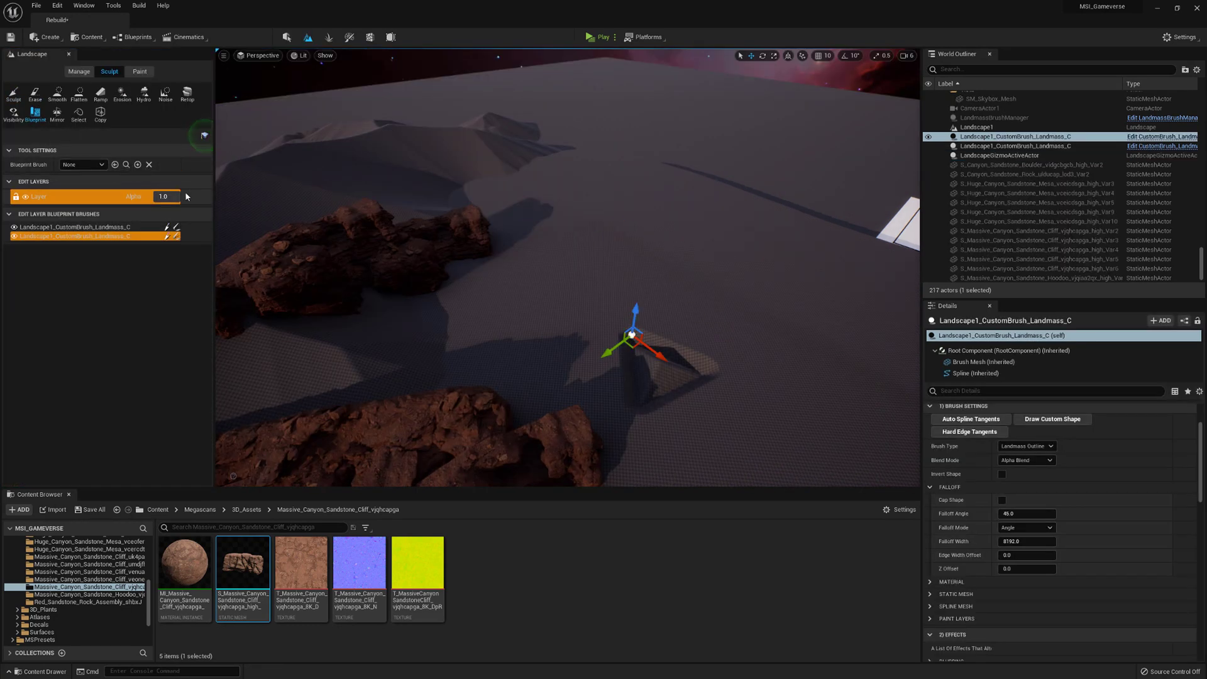
- Set the new landmass brush's blend mode to Max
{"action": "right_click_drag", "start_coordinate": [859, 309], "coordinate": [895, 339]}
{"action": "scroll", "coordinate": [1068, 461], "scroll_direction": "up", "scroll_amount": 3}
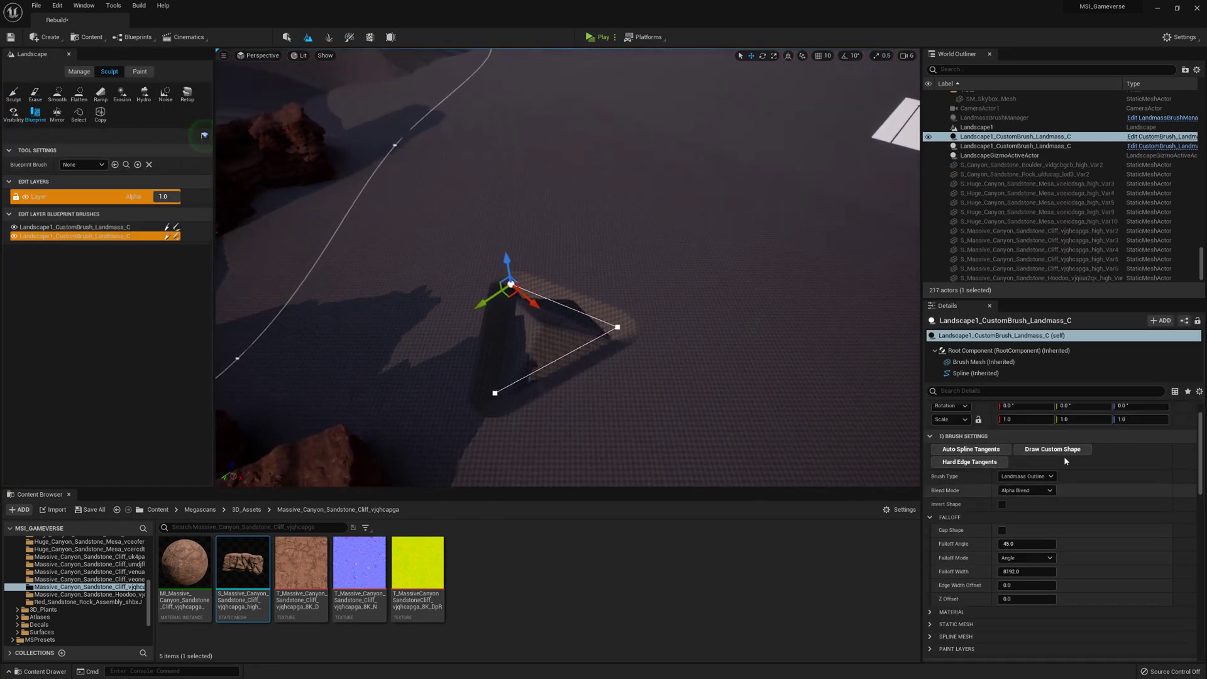
{"action": "left_click", "coordinate": [1017, 522]}
{"action": "left_click", "coordinate": [1019, 551]}
- Move the landmass brush and its spline points behind the canyon cliffs, checking the position through CameraActor1
{"action": "right_click_drag", "start_coordinate": [561, 357], "coordinate": [527, 359]}
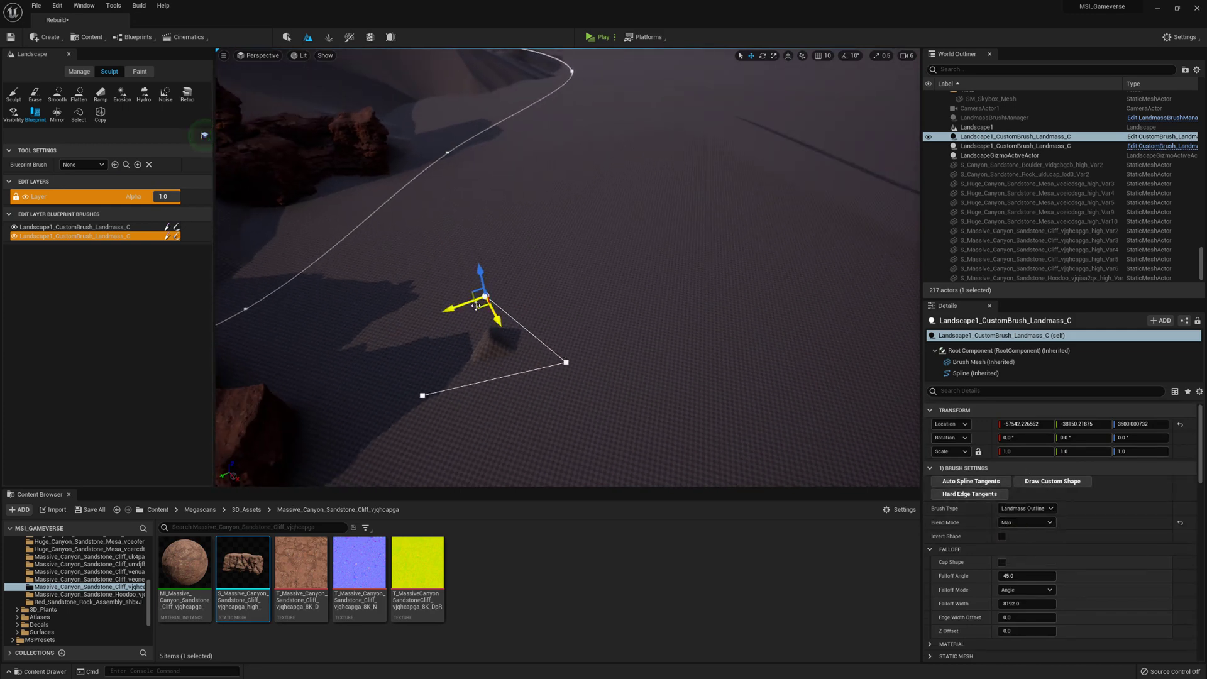
{"action": "left_click_drag", "start_coordinate": [475, 303], "coordinate": [408, 258]}
{"action": "right_click_drag", "start_coordinate": [407, 258], "coordinate": [361, 246]}
{"action": "left_click", "coordinate": [580, 377]}
{"action": "left_click_drag", "start_coordinate": [575, 383], "coordinate": [471, 280]}
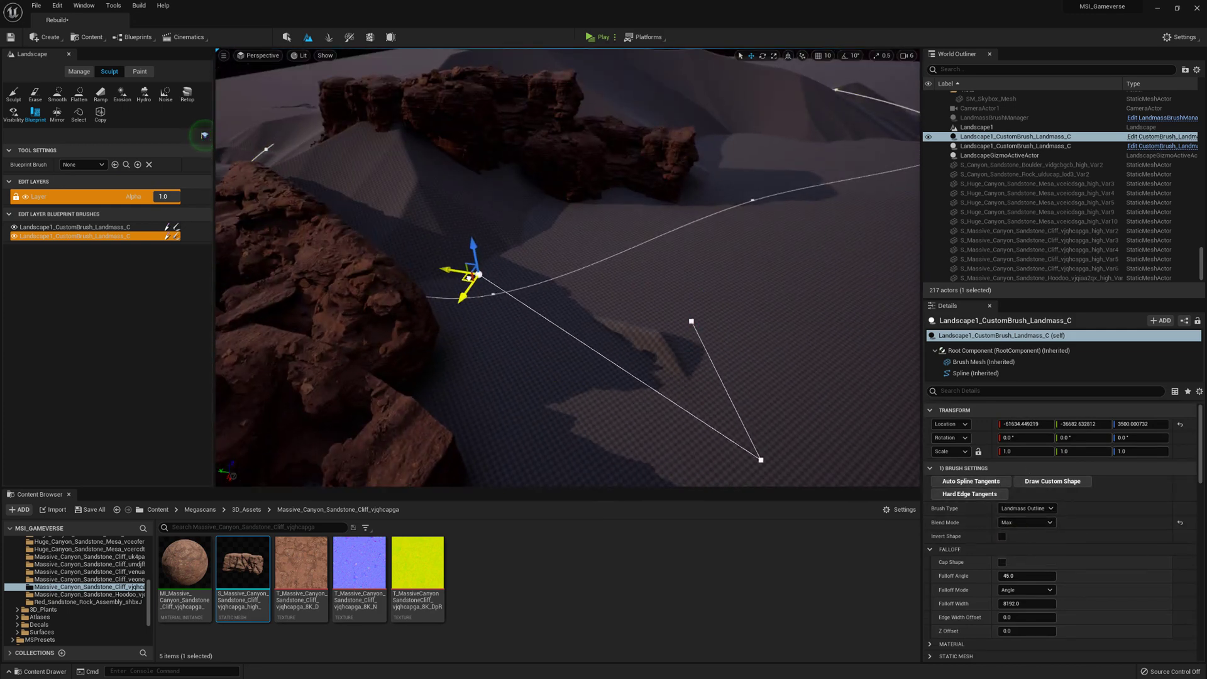
{"action": "right_click_drag", "start_coordinate": [473, 281], "coordinate": [522, 291]}
{"action": "left_click", "coordinate": [530, 232]}
{"action": "right_click_drag", "start_coordinate": [530, 231], "coordinate": [494, 248]}
{"action": "left_click", "coordinate": [259, 56]}
{"action": "left_click", "coordinate": [277, 191]}
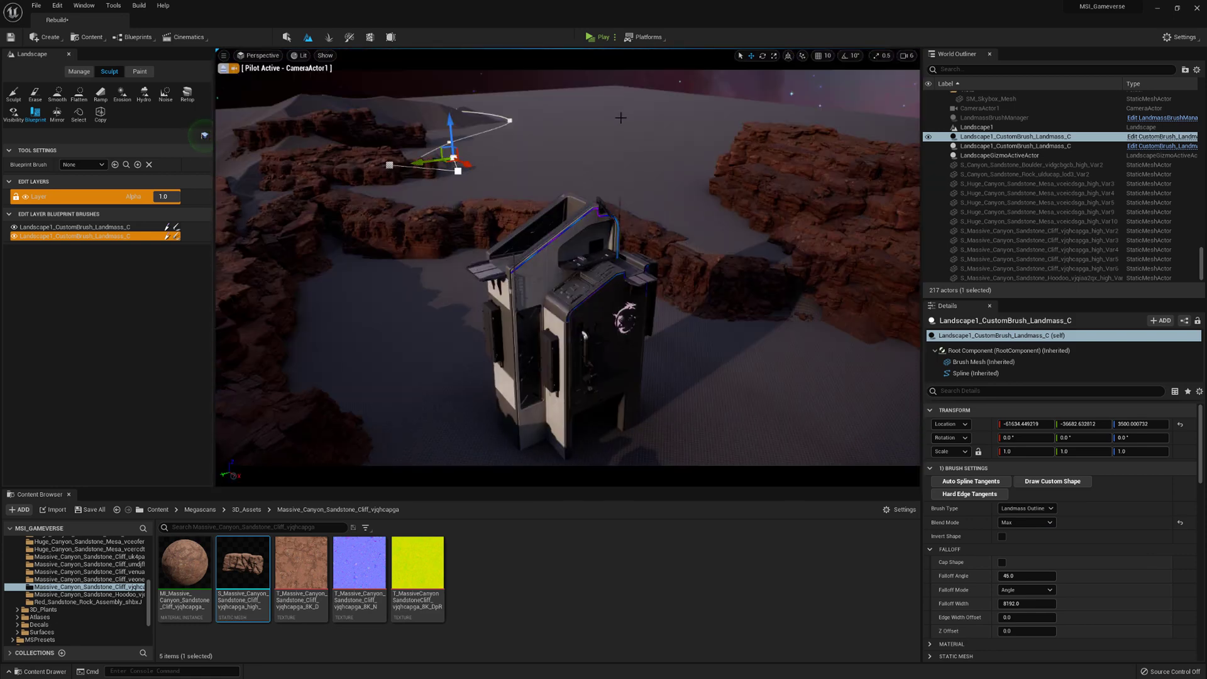
{"action": "left_click", "coordinate": [223, 68]}
- Extend the landmass spline with additional points and spread them into a wide, curved mountain outline
{"action": "right_click_drag", "start_coordinate": [472, 186], "coordinate": [488, 242]}
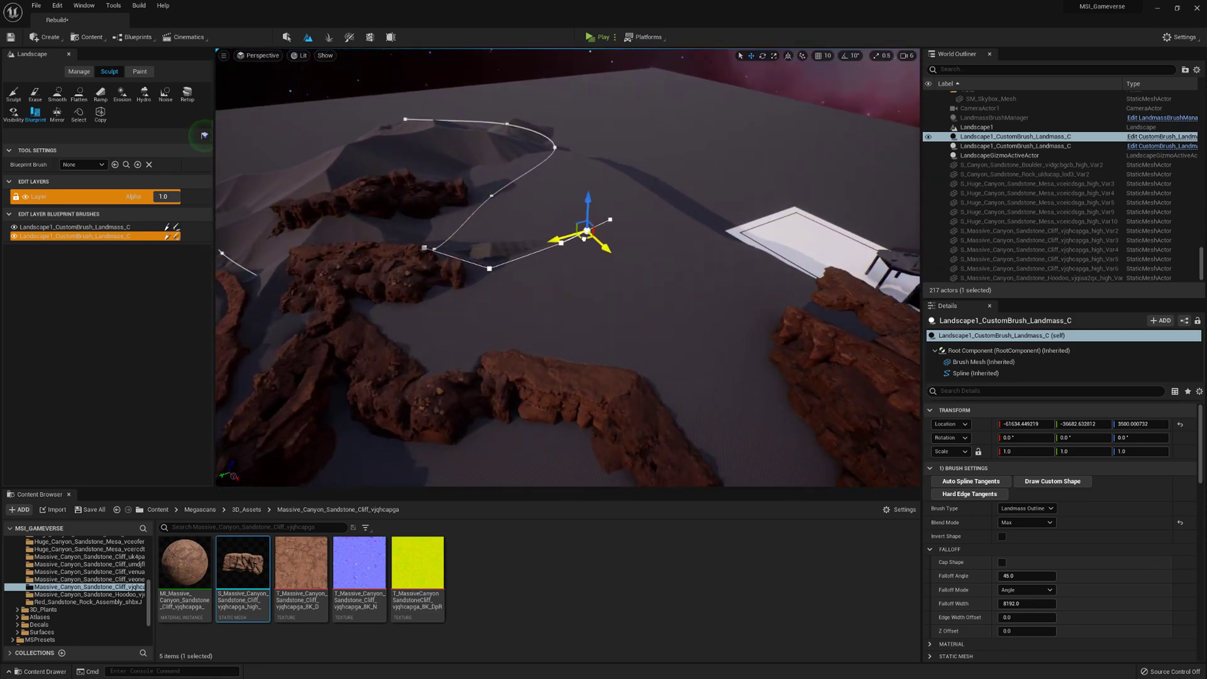
{"action": "left_click_drag", "start_coordinate": [584, 238], "coordinate": [591, 207]}
{"action": "right_click_drag", "start_coordinate": [579, 177], "coordinate": [559, 250]}
{"action": "left_click_drag", "start_coordinate": [582, 297], "coordinate": [648, 324]}
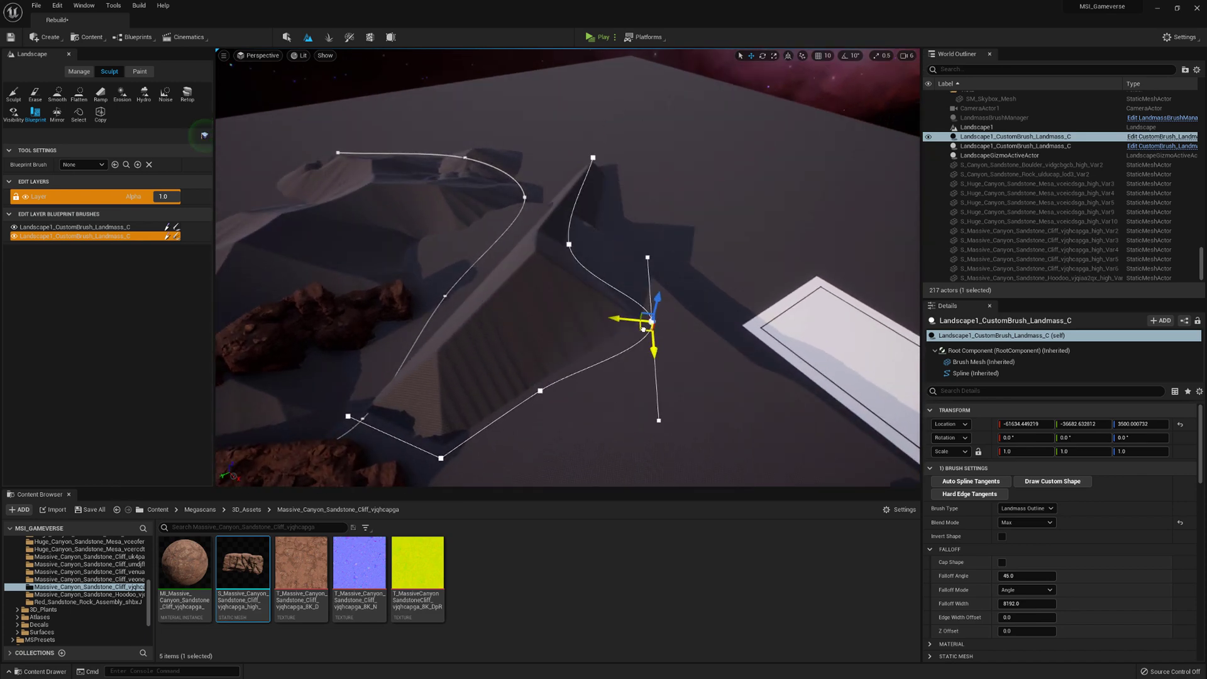
{"action": "right_click_drag", "start_coordinate": [547, 360], "coordinate": [551, 403]}
{"action": "left_click_drag", "start_coordinate": [501, 281], "coordinate": [580, 344]}
{"action": "right_click_drag", "start_coordinate": [580, 344], "coordinate": [454, 326]}
- Reduce the brush's falloff angle and add curl noise with strengths 0.544 and 0.32 and tilings of about 7.94 and 28.23
{"action": "scroll", "coordinate": [1070, 537], "scroll_direction": "down", "scroll_amount": 2}
{"action": "right_click_drag", "start_coordinate": [692, 314], "coordinate": [758, 261]}
{"action": "left_click_drag", "start_coordinate": [1027, 531], "coordinate": [1012, 531]}
{"action": "scroll", "coordinate": [1000, 514], "scroll_direction": "down", "scroll_amount": 5}
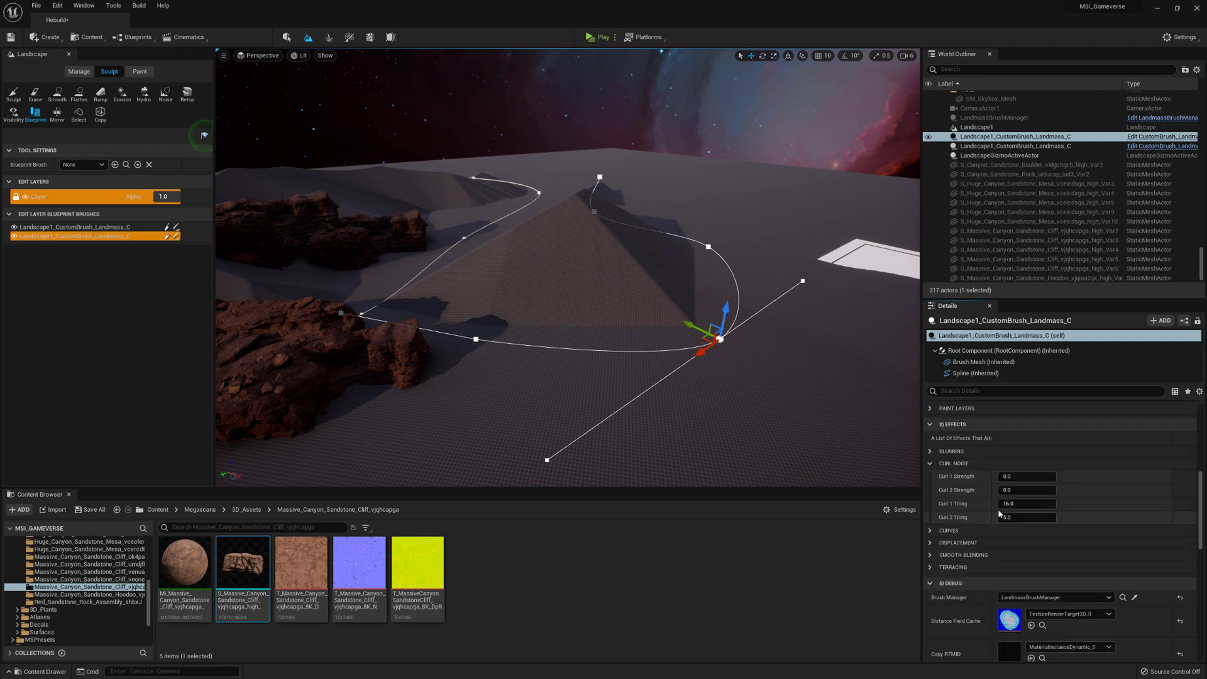
{"action": "mouse_move", "coordinate": [1009, 490]}
{"action": "left_mouse_down"}
{"action": "mouse_move", "coordinate": [1035, 490]}
{"action": "mouse_move", "coordinate": [1022, 518]}
{"action": "mouse_move", "coordinate": [1038, 518]}
{"action": "mouse_move", "coordinate": [1027, 490]}
{"action": "left_mouse_up"}
{"action": "left_click_drag", "start_coordinate": [1025, 504], "coordinate": [1012, 504]}
- Pull the mountain's spline points outward on the side facing the white platform and check the silhouette through CameraActor1
{"action": "right_click_drag", "start_coordinate": [604, 302], "coordinate": [682, 330]}
{"action": "left_click_drag", "start_coordinate": [536, 302], "coordinate": [668, 262]}
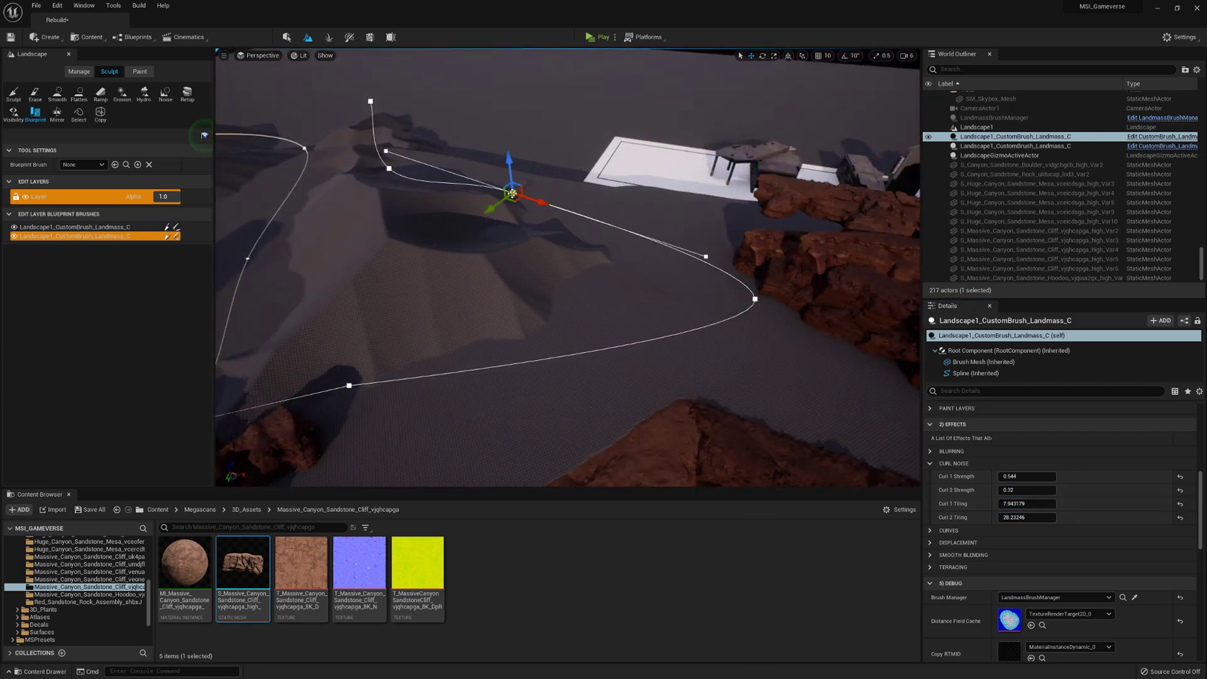
{"action": "left_click_drag", "start_coordinate": [512, 194], "coordinate": [586, 198]}
{"action": "left_click", "coordinate": [262, 56]}
{"action": "left_click", "coordinate": [271, 138]}
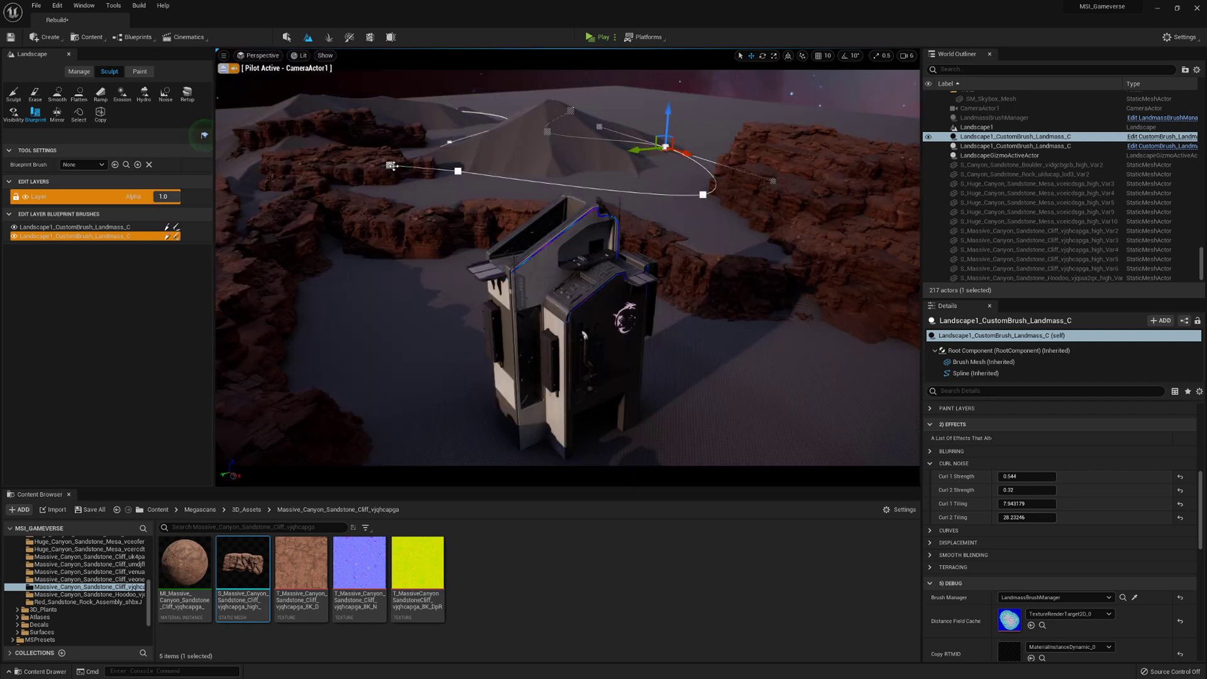
- Lower the mountain brush's falloff angle to about 20.35, judging the slope from the CameraActor1 view
{"action": "scroll", "coordinate": [1032, 455], "scroll_direction": "up", "scroll_amount": 5}
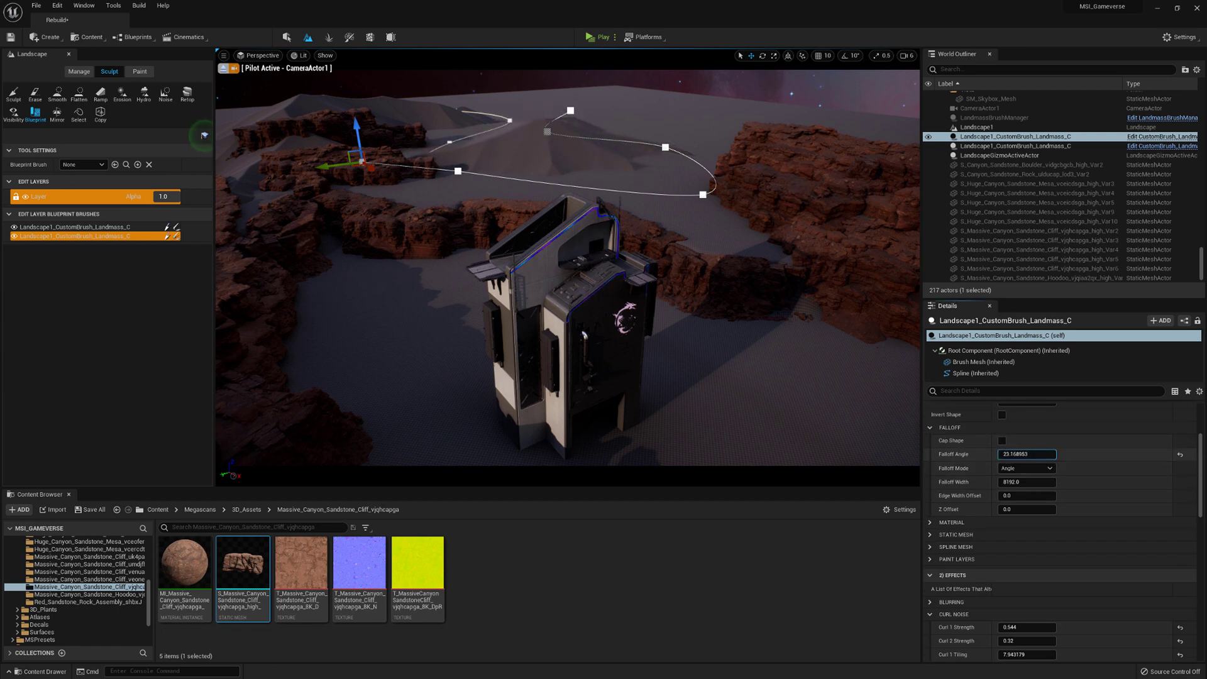
{"action": "right_click_drag", "start_coordinate": [638, 220], "coordinate": [675, 184]}
{"action": "left_click", "coordinate": [224, 68]}
{"action": "right_click_drag", "start_coordinate": [477, 252], "coordinate": [406, 267]}
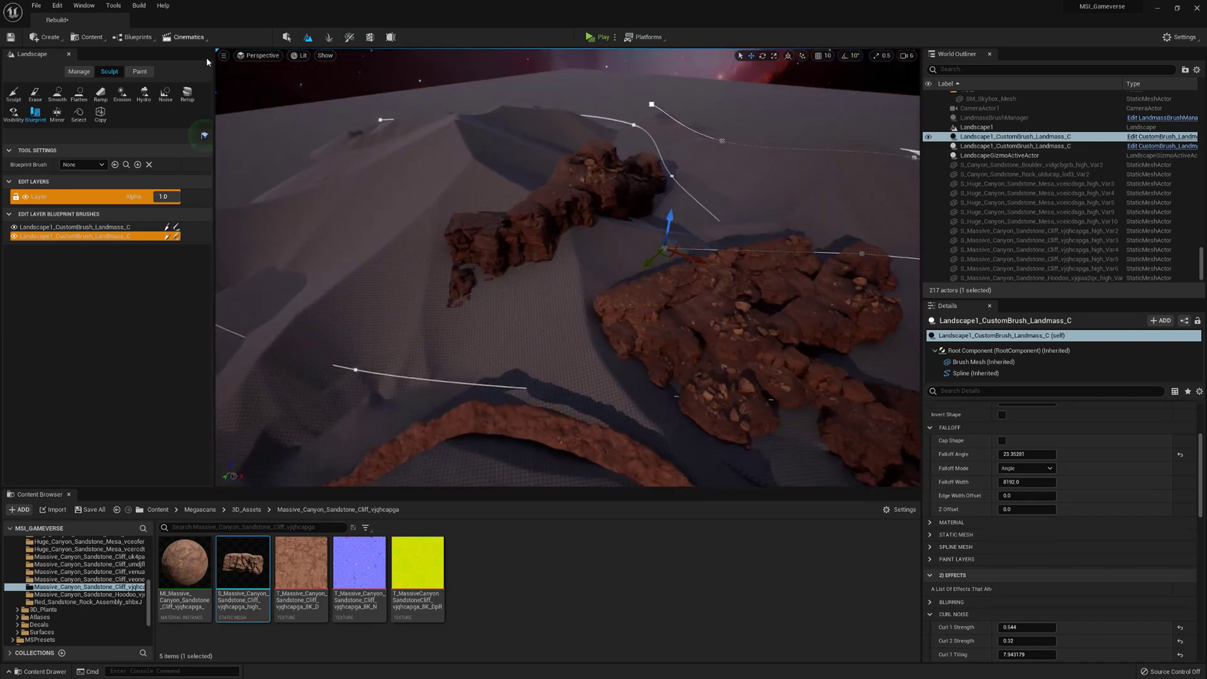
- Leave Landscape mode and duplicate the huge sandstone mesa rock, placing the copy at the open end of the cliff ridge
{"action": "left_click", "coordinate": [68, 54]}
{"action": "left_click", "coordinate": [616, 227]}
{"action": "right_click_drag", "start_coordinate": [616, 228], "coordinate": [591, 208]}
{"action": "left_click_drag", "start_coordinate": [663, 222], "coordinate": [414, 259], "text": "alt"}
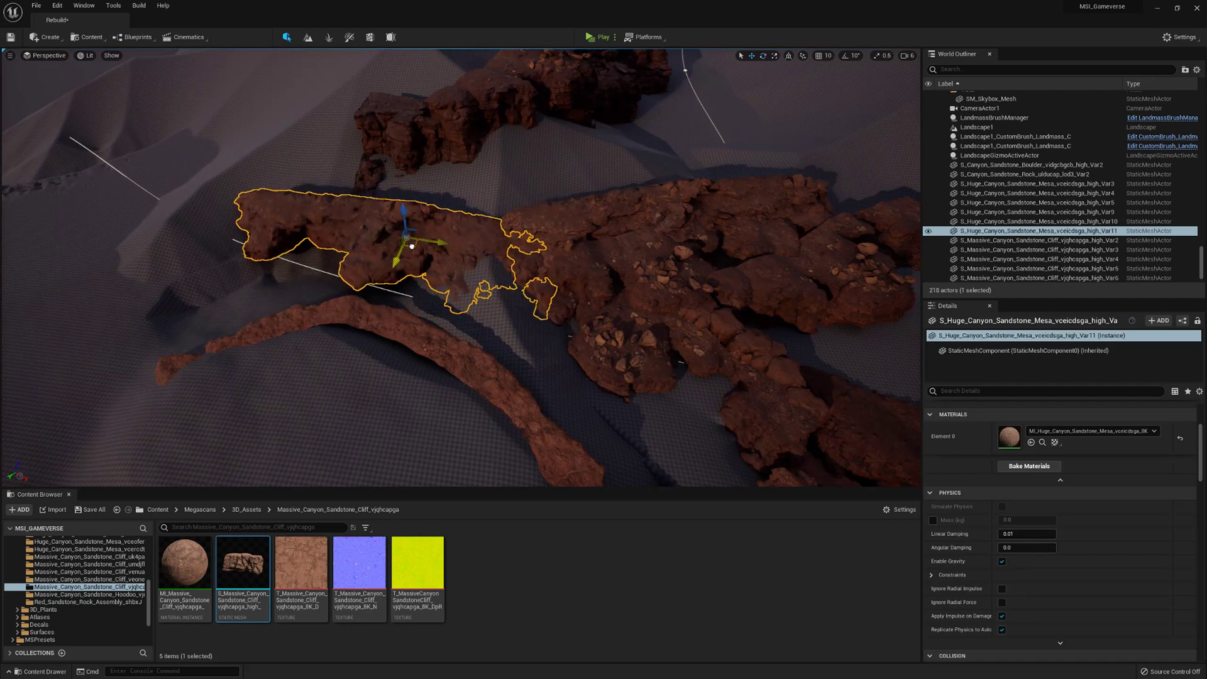
{"action": "right_click_drag", "start_coordinate": [412, 246], "coordinate": [371, 277]}
- Make another copy of the mesa rock, rotate it and set it against the back of the previous copy
{"action": "key", "text": "e"}
{"action": "left_click_drag", "start_coordinate": [595, 278], "coordinate": [692, 260], "text": "alt"}
{"action": "key", "text": "w"}
{"action": "left_click_drag", "start_coordinate": [556, 243], "coordinate": [553, 271]}
{"action": "right_click_drag", "start_coordinate": [553, 270], "coordinate": [515, 343]}
{"action": "key", "text": "e"}
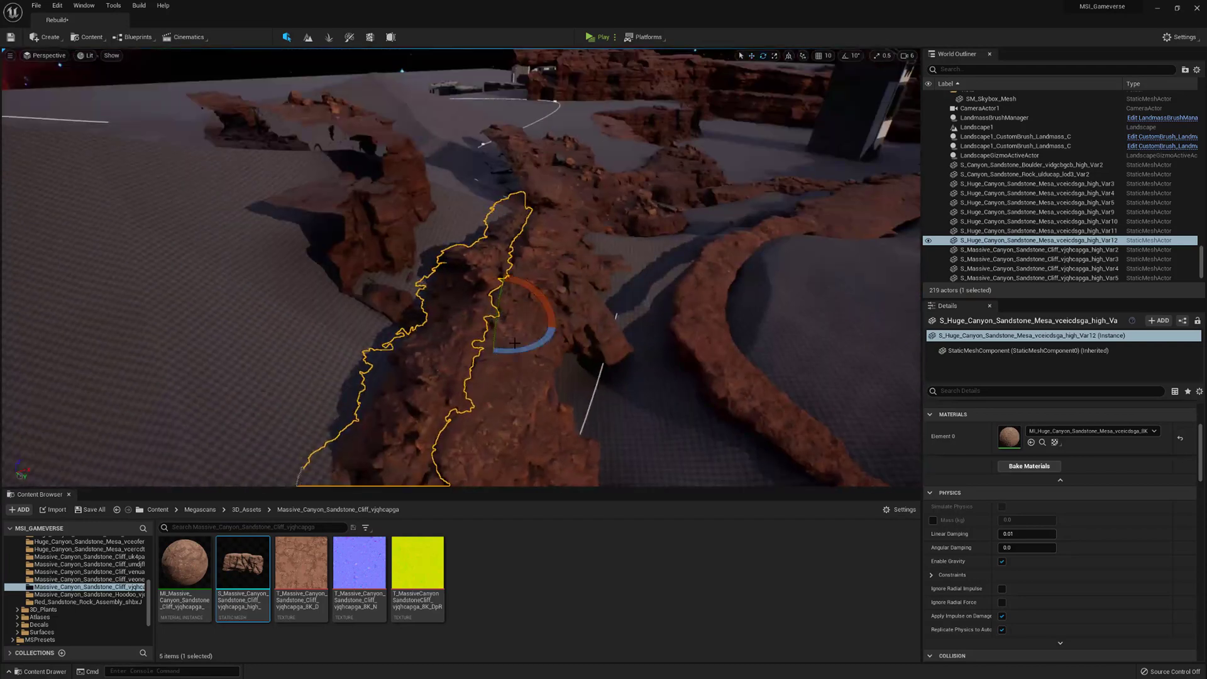
{"action": "mouse_move", "coordinate": [506, 296]}
{"action": "right_mouse_down"}
{"action": "mouse_move", "coordinate": [462, 315]}
{"action": "mouse_move", "coordinate": [503, 305]}
{"action": "right_mouse_up"}
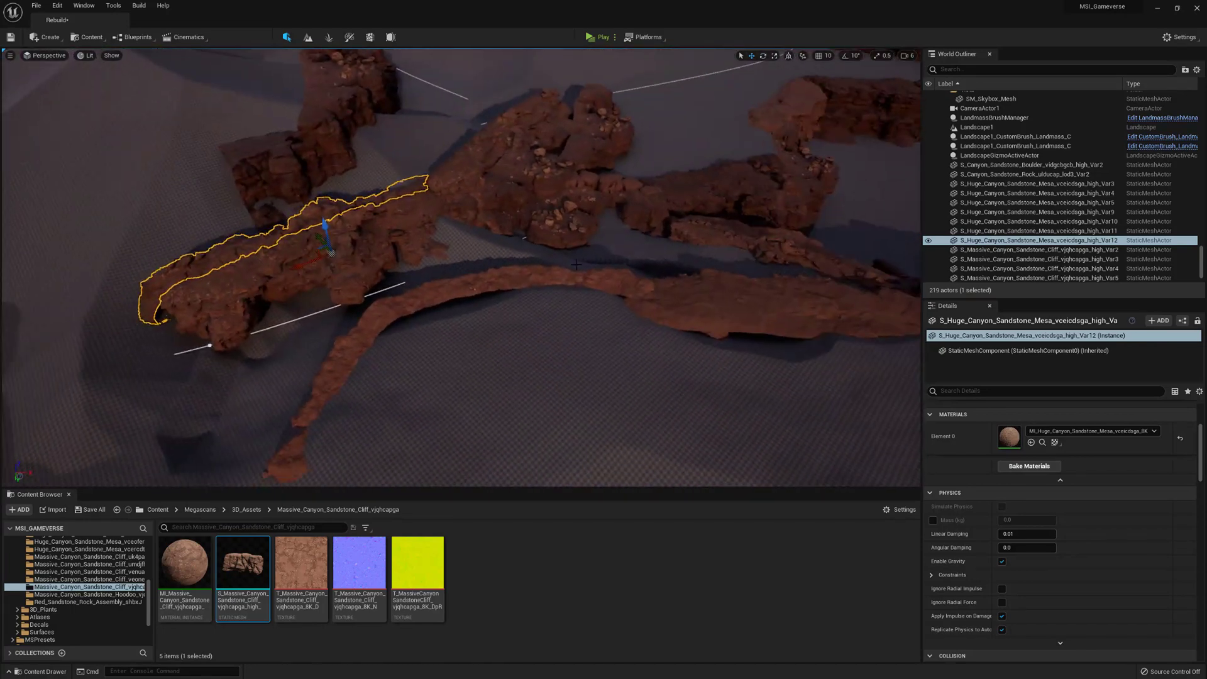
- Inspect the cliff pieces around the new mesa rocks and view the ridge through CameraActor1
{"action": "left_click", "coordinate": [755, 280]}
{"action": "right_click_drag", "start_coordinate": [754, 280], "coordinate": [585, 264]}
{"action": "left_click", "coordinate": [811, 308]}
{"action": "left_click", "coordinate": [544, 198]}
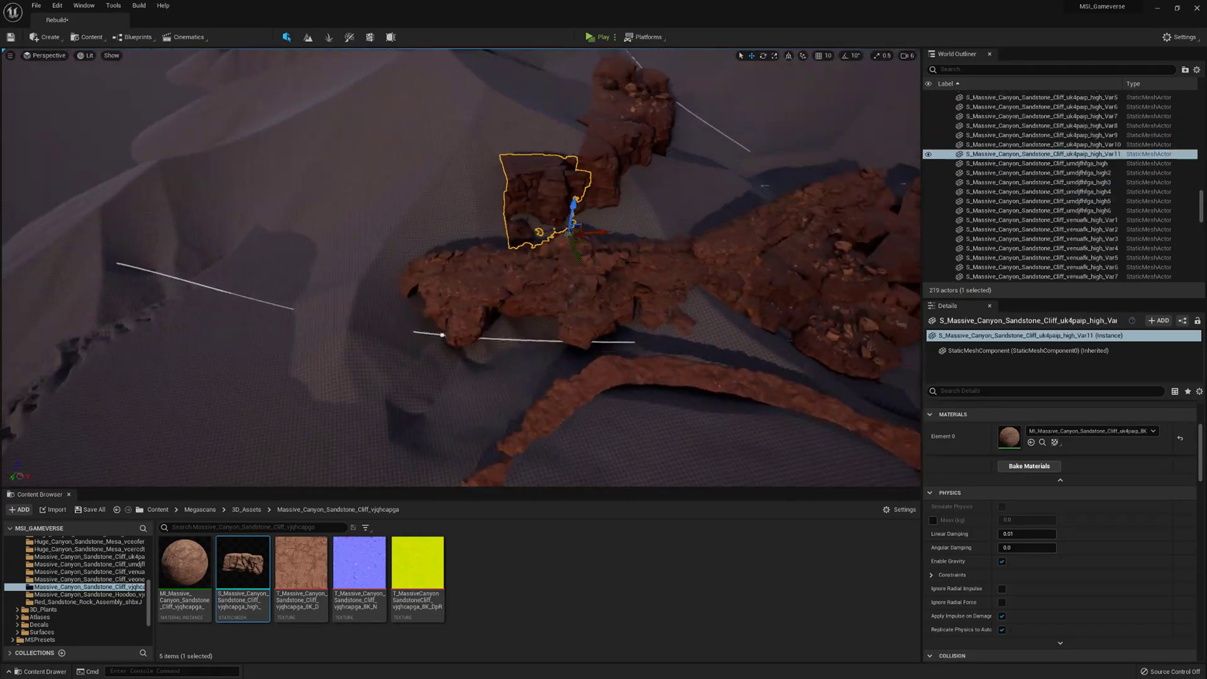
{"action": "left_click", "coordinate": [613, 151]}
{"action": "right_click_drag", "start_coordinate": [613, 151], "coordinate": [625, 112]}
{"action": "left_click", "coordinate": [46, 56]}
{"action": "left_click", "coordinate": [76, 160]}
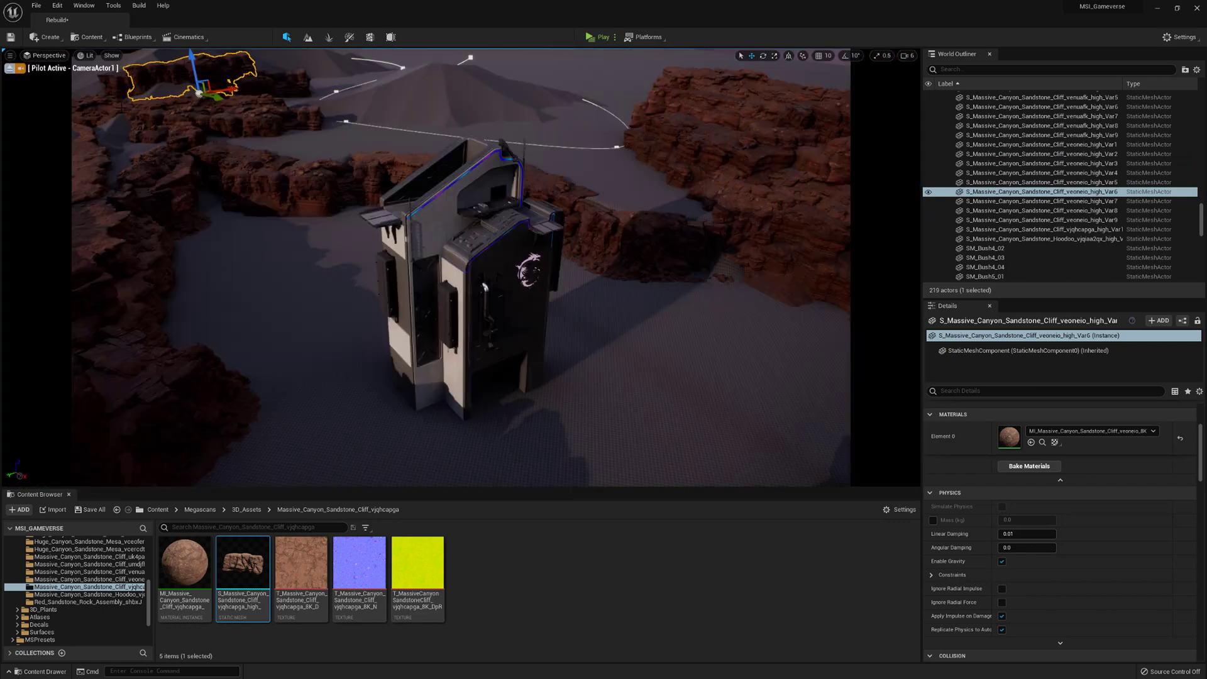
- Stop piloting the camera and adjust the placement of the veoneio cliff rocks in front of the new mountain
{"action": "left_click", "coordinate": [13, 70]}
{"action": "right_click_drag", "start_coordinate": [390, 246], "coordinate": [453, 251]}
{"action": "left_click_drag", "start_coordinate": [478, 247], "coordinate": [479, 255]}
{"action": "right_click_drag", "start_coordinate": [481, 254], "coordinate": [509, 276]}
{"action": "left_click", "coordinate": [455, 329]}
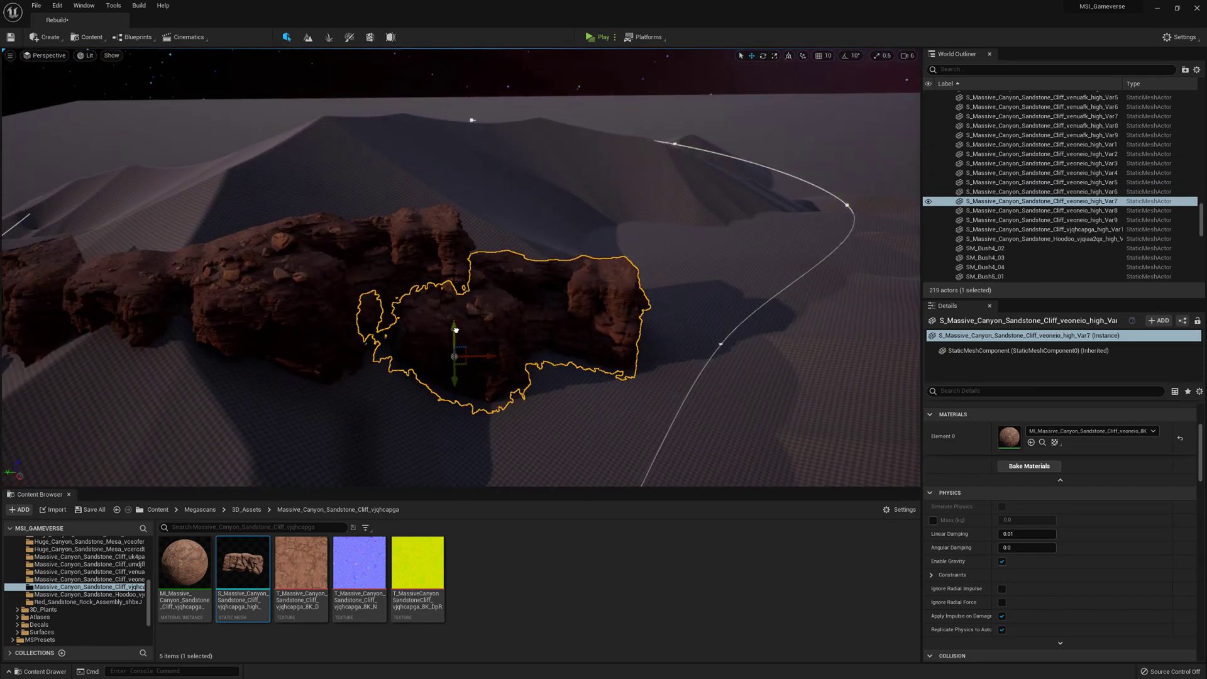
- Duplicate the veoneio cliff rock sideways to lengthen the ridge below the mountain
{"action": "right_click_drag", "start_coordinate": [455, 328], "coordinate": [481, 362]}
{"action": "left_click_drag", "start_coordinate": [398, 294], "coordinate": [535, 296], "text": "alt"}
{"action": "right_click_drag", "start_coordinate": [534, 295], "coordinate": [434, 301]}
{"action": "left_click", "coordinate": [582, 277]}
{"action": "right_click_drag", "start_coordinate": [582, 277], "coordinate": [629, 290]}
- Duplicate an upper veoneio cliff rock and place the copy behind the mesa rocks at the ridge's open end
{"action": "left_click", "coordinate": [559, 135]}
{"action": "left_click_drag", "start_coordinate": [542, 169], "coordinate": [317, 265], "text": "alt"}
{"action": "right_click_drag", "start_coordinate": [317, 266], "coordinate": [340, 289]}
{"action": "key", "text": "f"}
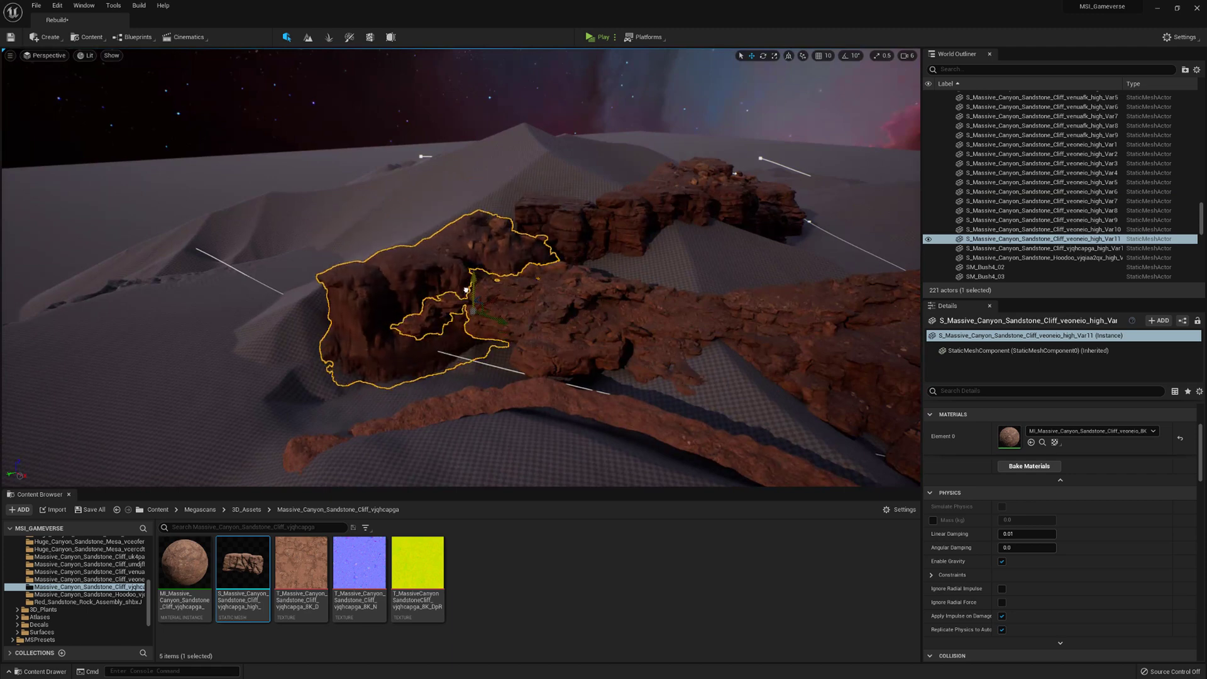
{"action": "right_click_drag", "start_coordinate": [467, 313], "coordinate": [474, 264]}
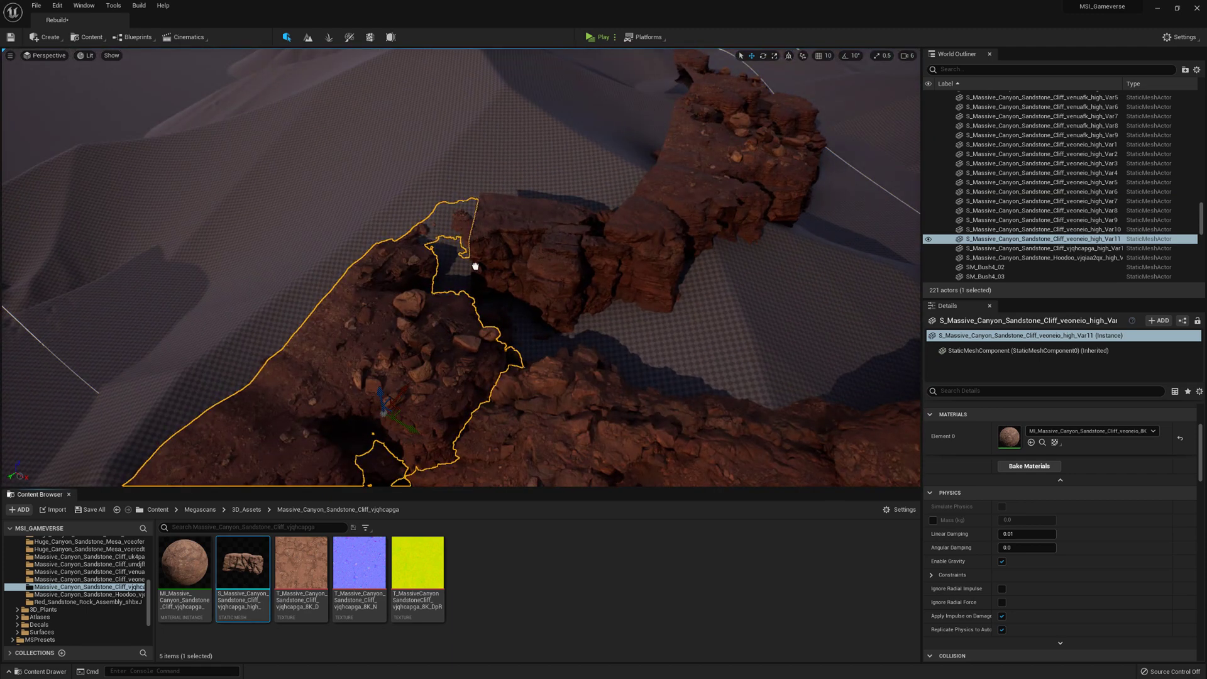
- Add a Massive_Canyon_Sandstone_Cliff_vjqhcapga mesh to the gap between the ridge rocks, then scale and position it to fit
{"action": "left_click_drag", "start_coordinate": [243, 564], "coordinate": [476, 276]}
{"action": "key", "text": "r"}
{"action": "right_click_drag", "start_coordinate": [475, 308], "coordinate": [490, 248]}
{"action": "key", "text": "w"}
{"action": "key", "text": "r"}
{"action": "left_click_drag", "start_coordinate": [531, 255], "coordinate": [547, 321]}
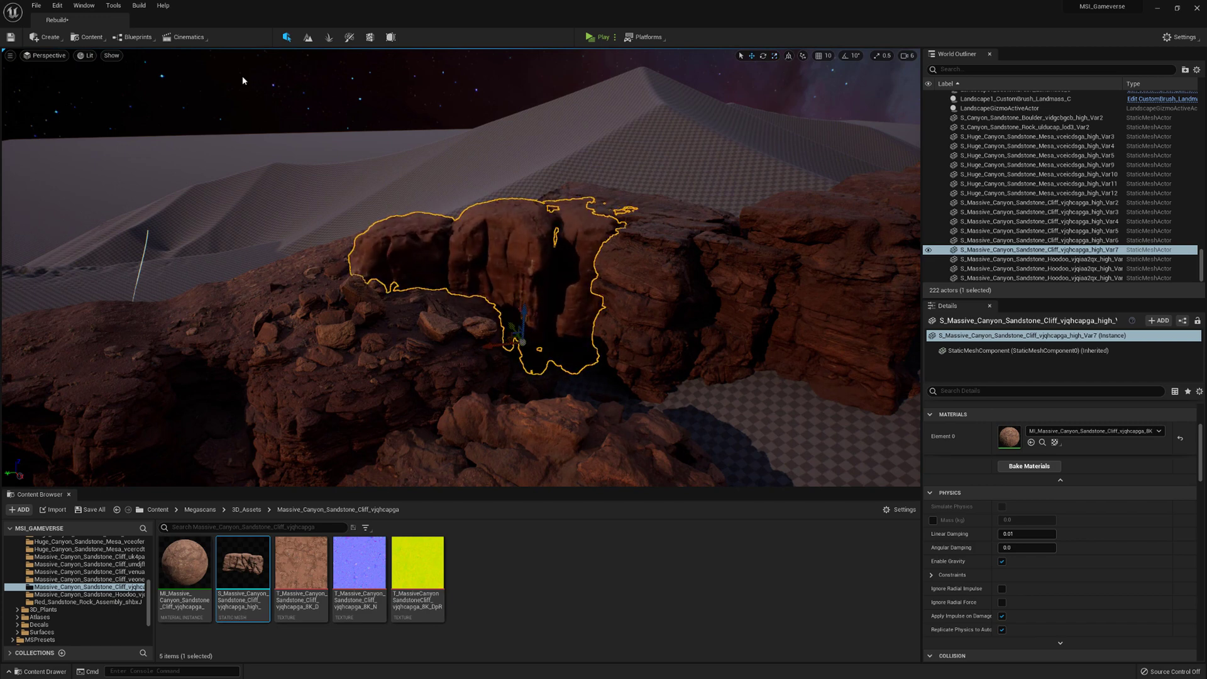
- Review the extended ridge through CameraActor1, selecting individual cliff pieces to examine
{"action": "left_click", "coordinate": [49, 56]}
{"action": "left_click", "coordinate": [63, 154]}
{"action": "left_click", "coordinate": [318, 85]}
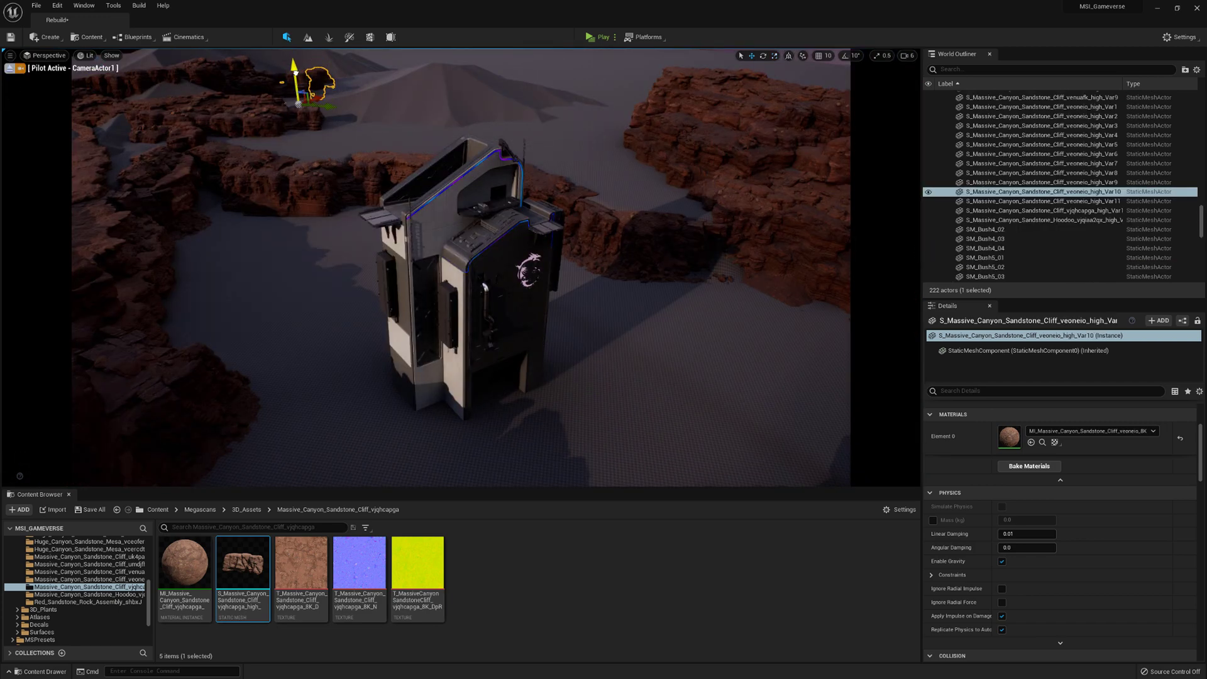
{"action": "left_click", "coordinate": [240, 78]}
{"action": "left_click", "coordinate": [292, 121]}
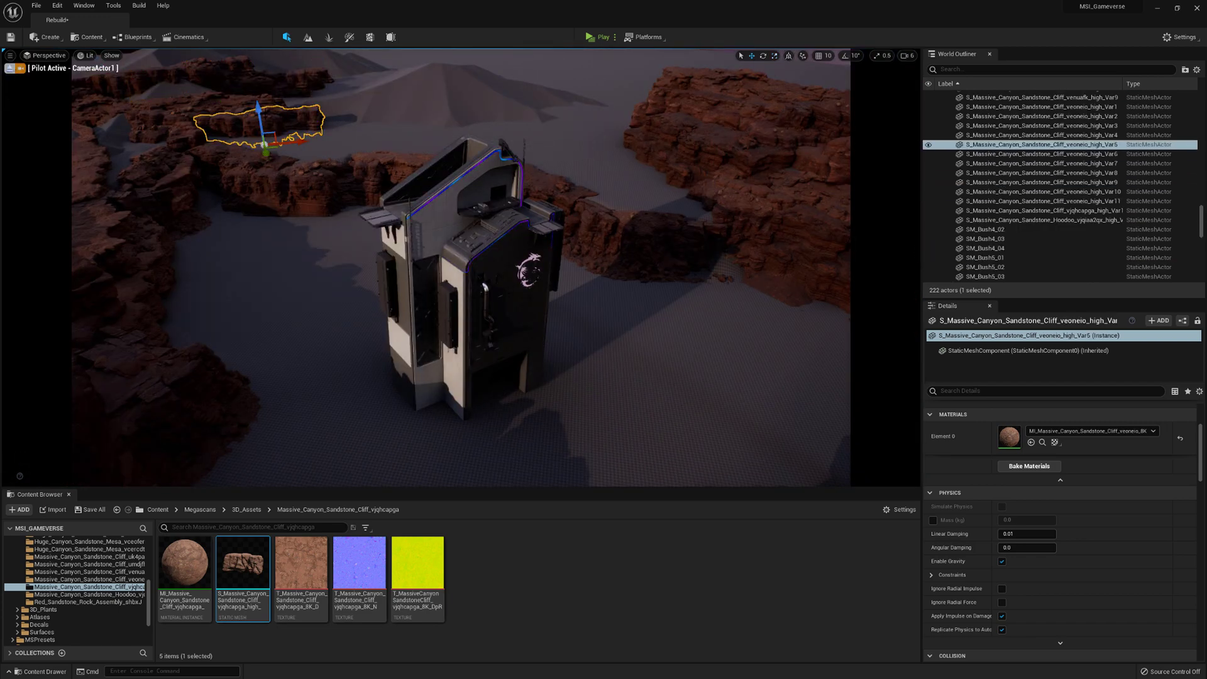
{"action": "left_click", "coordinate": [11, 69]}
- Select the vceicdsga mesa rock on the far ridge and locate its source mesh in the Content Browser
{"action": "right_click_drag", "start_coordinate": [377, 208], "coordinate": [591, 308]}
{"action": "left_click", "coordinate": [648, 183]}
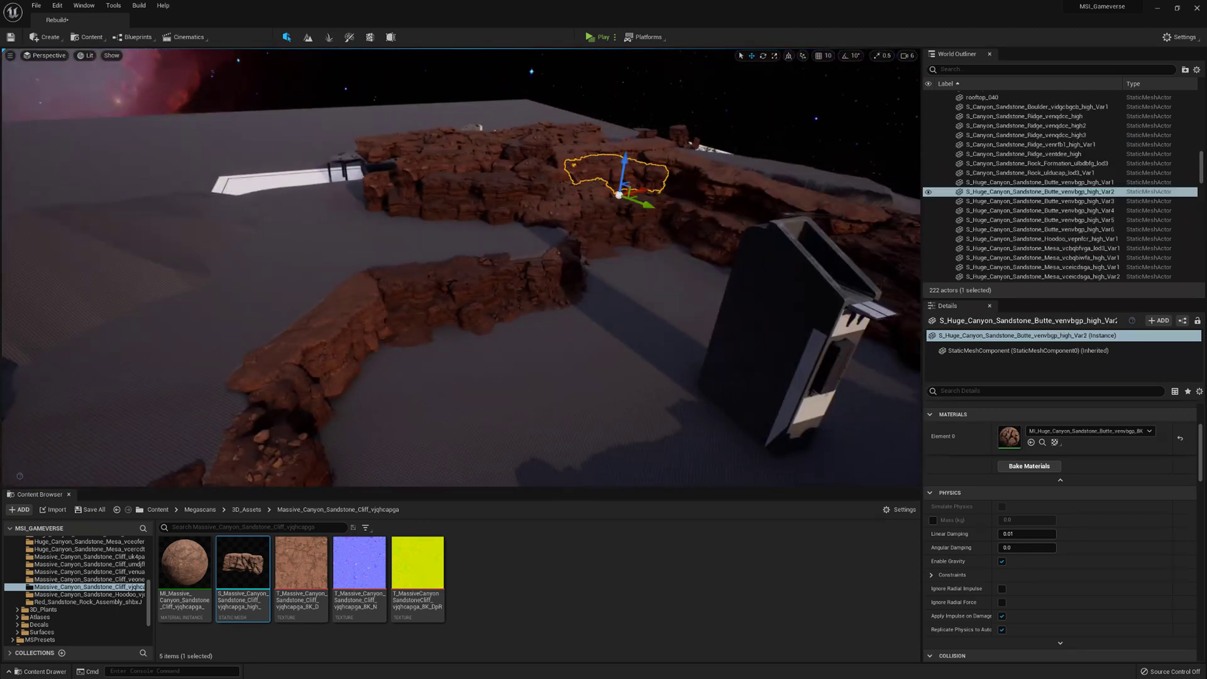
{"action": "left_click", "coordinate": [578, 148]}
{"action": "right_click_drag", "start_coordinate": [578, 148], "coordinate": [591, 170]}
{"action": "left_click", "coordinate": [535, 148]}
{"action": "scroll", "coordinate": [1039, 434], "scroll_direction": "up", "scroll_amount": 3}
{"action": "left_click", "coordinate": [1042, 458]}
- Add a new Huge_Canyon_Sandstone_Mesa_vceicdsga rock at the foot of the cliffs and shift it along their base
{"action": "right_click_drag", "start_coordinate": [503, 283], "coordinate": [691, 352]}
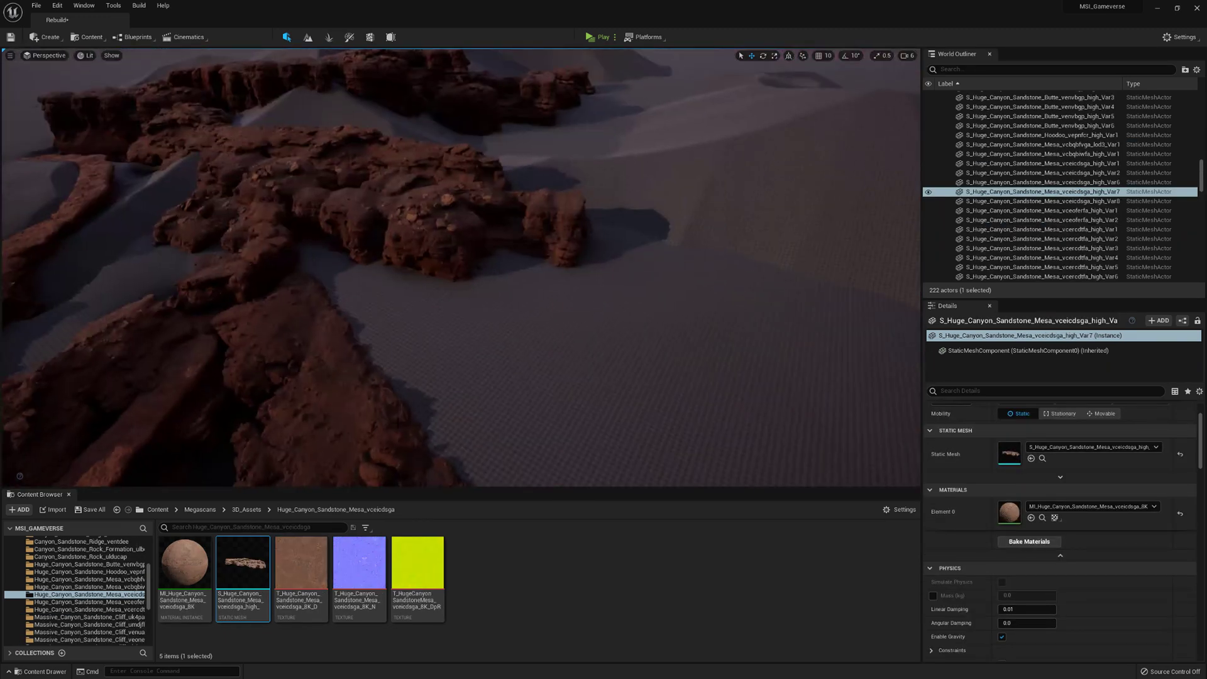
{"action": "left_click_drag", "start_coordinate": [243, 564], "coordinate": [424, 231]}
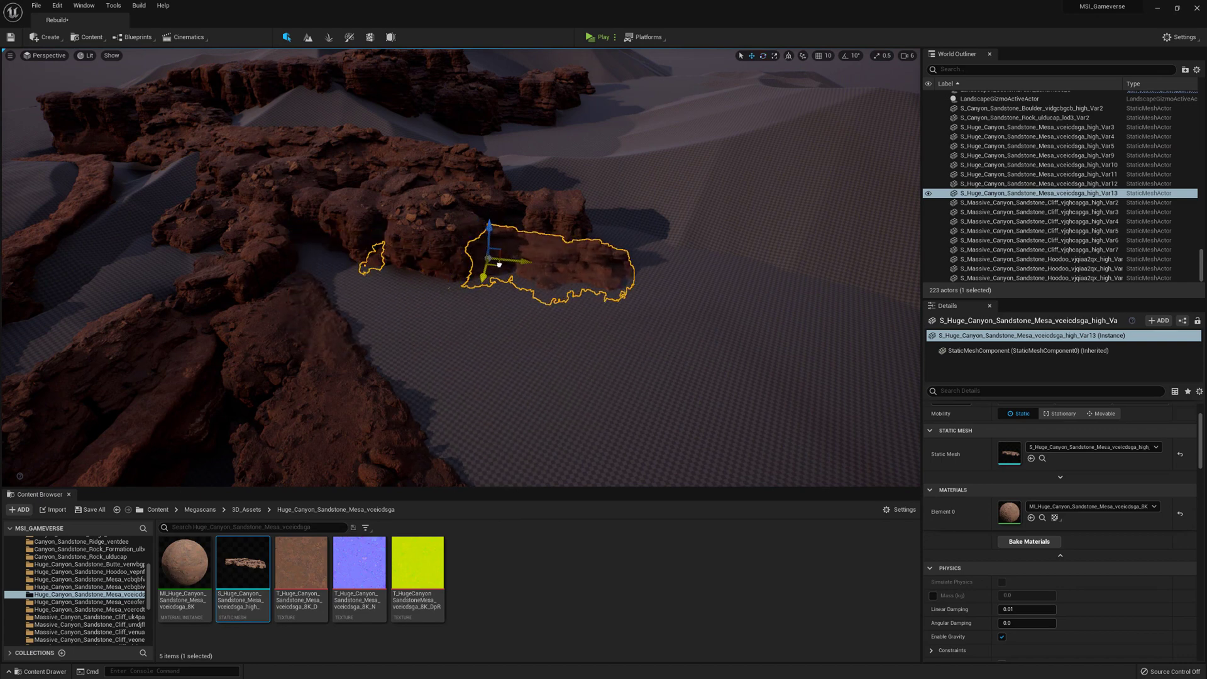
{"action": "left_click_drag", "start_coordinate": [507, 264], "coordinate": [541, 268]}
{"action": "right_click_drag", "start_coordinate": [541, 267], "coordinate": [529, 277]}
- Duplicate the new mesa rock along the cliff base, adjust its position and view the result through CameraActor1
{"action": "left_click_drag", "start_coordinate": [561, 258], "coordinate": [400, 269], "text": "alt"}
{"action": "key", "text": "w"}
{"action": "left_click_drag", "start_coordinate": [359, 262], "coordinate": [365, 251]}
{"action": "right_click_drag", "start_coordinate": [352, 207], "coordinate": [368, 217]}
{"action": "left_click", "coordinate": [45, 56]}
{"action": "left_click", "coordinate": [61, 161]}
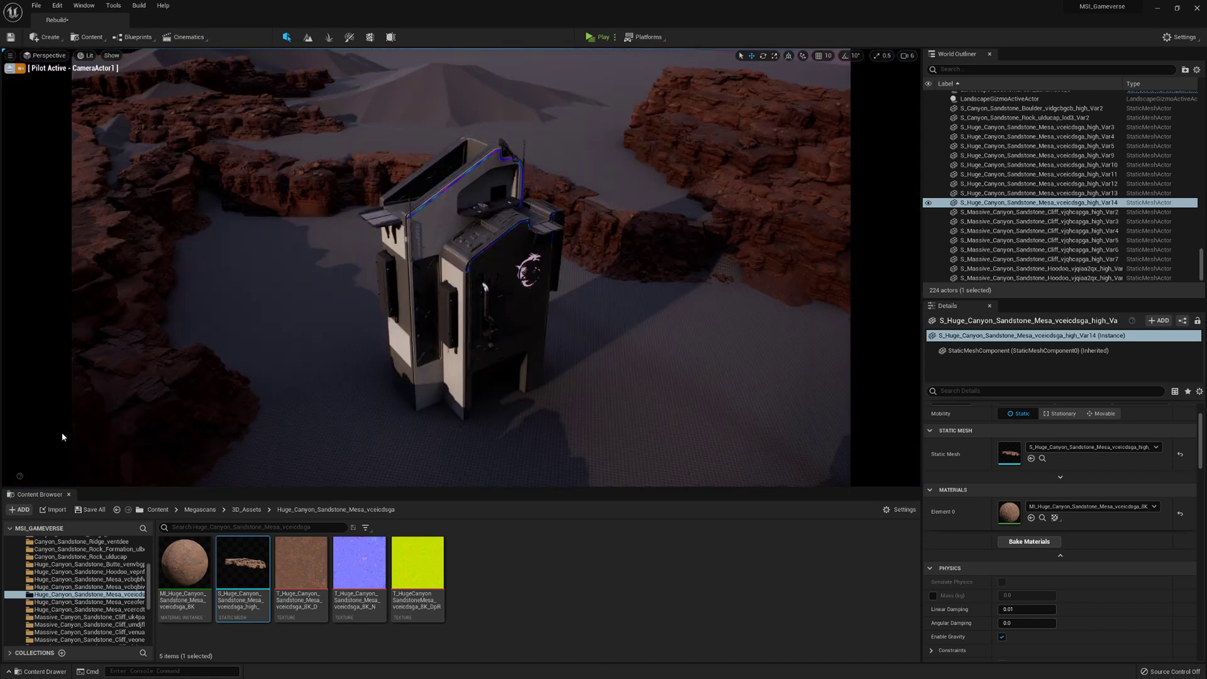
- Open the Building_Revision_01 asset folder and browse its contents
{"action": "left_click", "coordinate": [80, 564]}
{"action": "scroll", "coordinate": [75, 579], "scroll_direction": "up", "scroll_amount": 5}
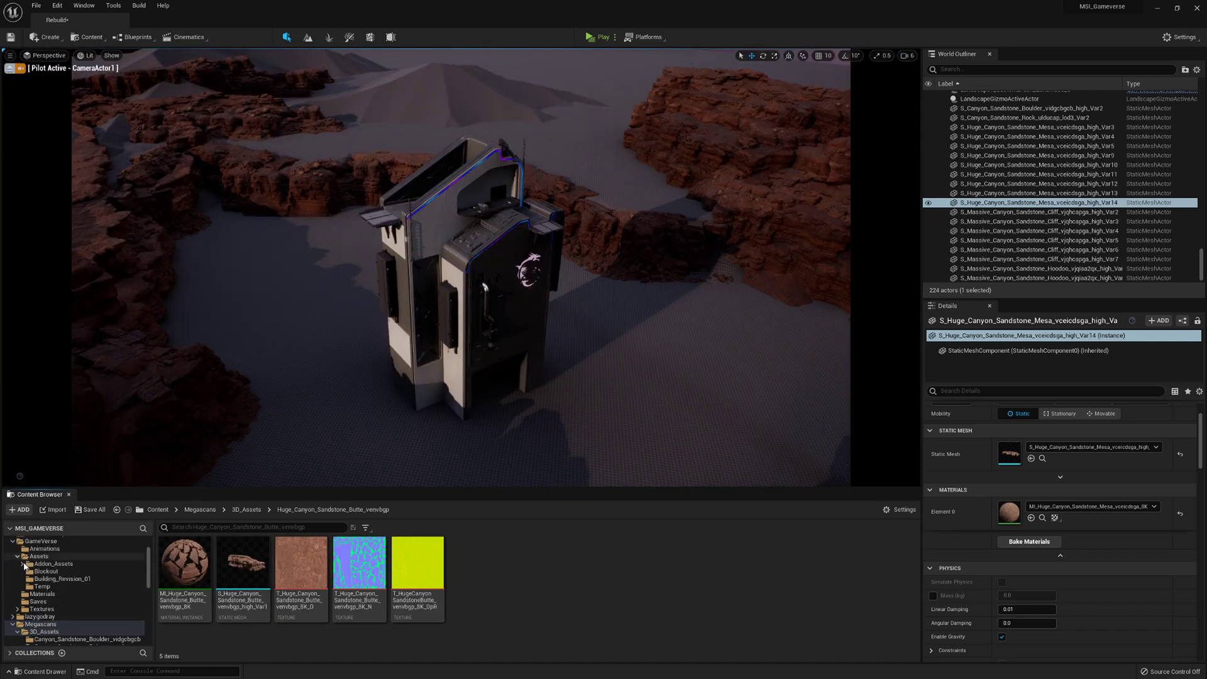
{"action": "left_click", "coordinate": [62, 578]}
{"action": "scroll", "coordinate": [440, 585], "scroll_direction": "down", "scroll_amount": 2}
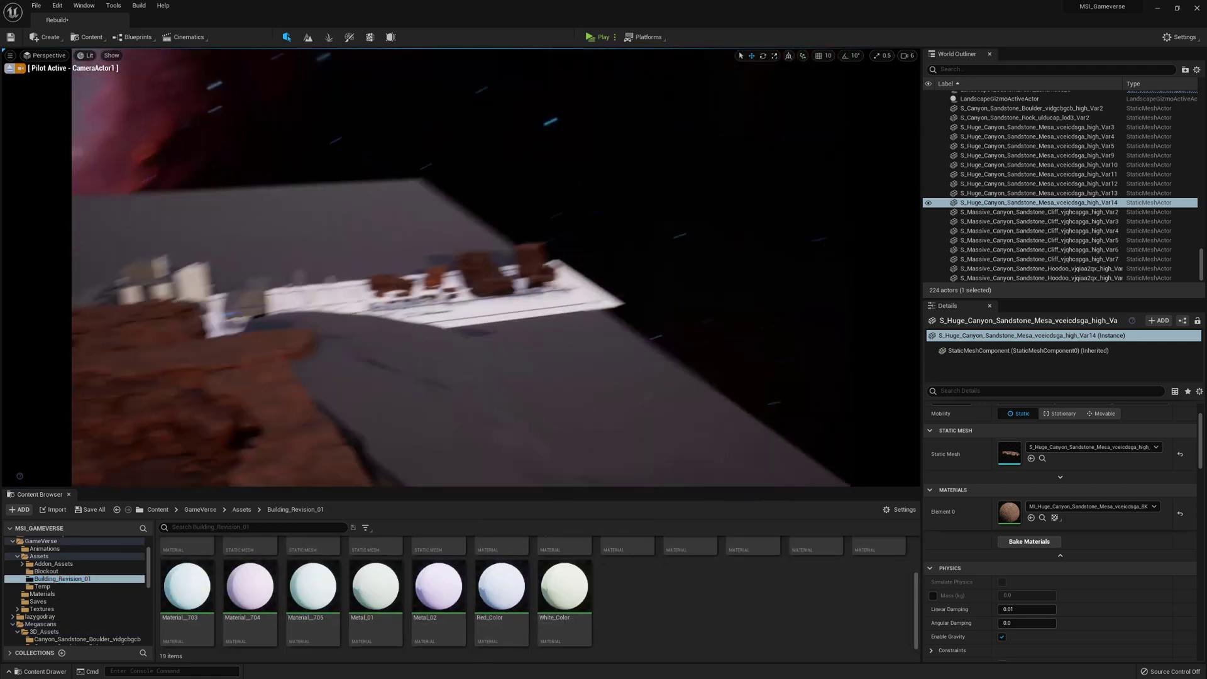
- Move Building_9 from the white asset strip to the base of the main tower and adjust its position there
{"action": "right_click_drag", "start_coordinate": [478, 270], "coordinate": [396, 321]}
{"action": "left_click", "coordinate": [475, 276]}
{"action": "left_click_drag", "start_coordinate": [729, 237], "coordinate": [254, 404]}
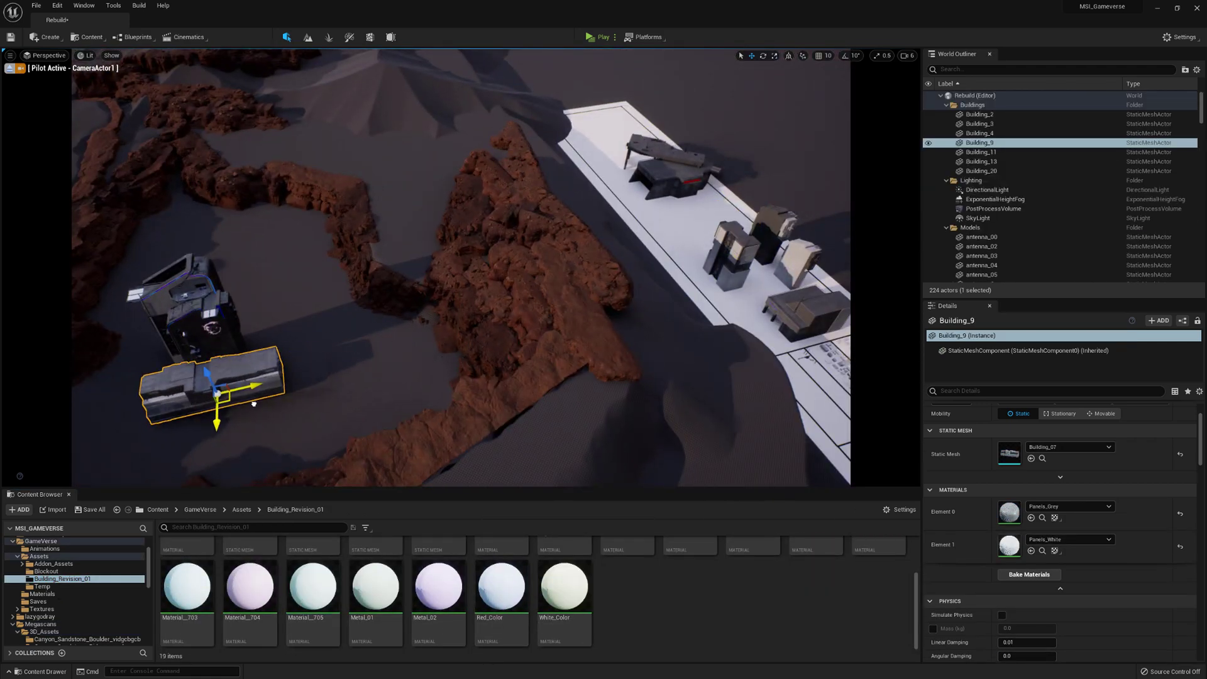
{"action": "key", "text": "f"}
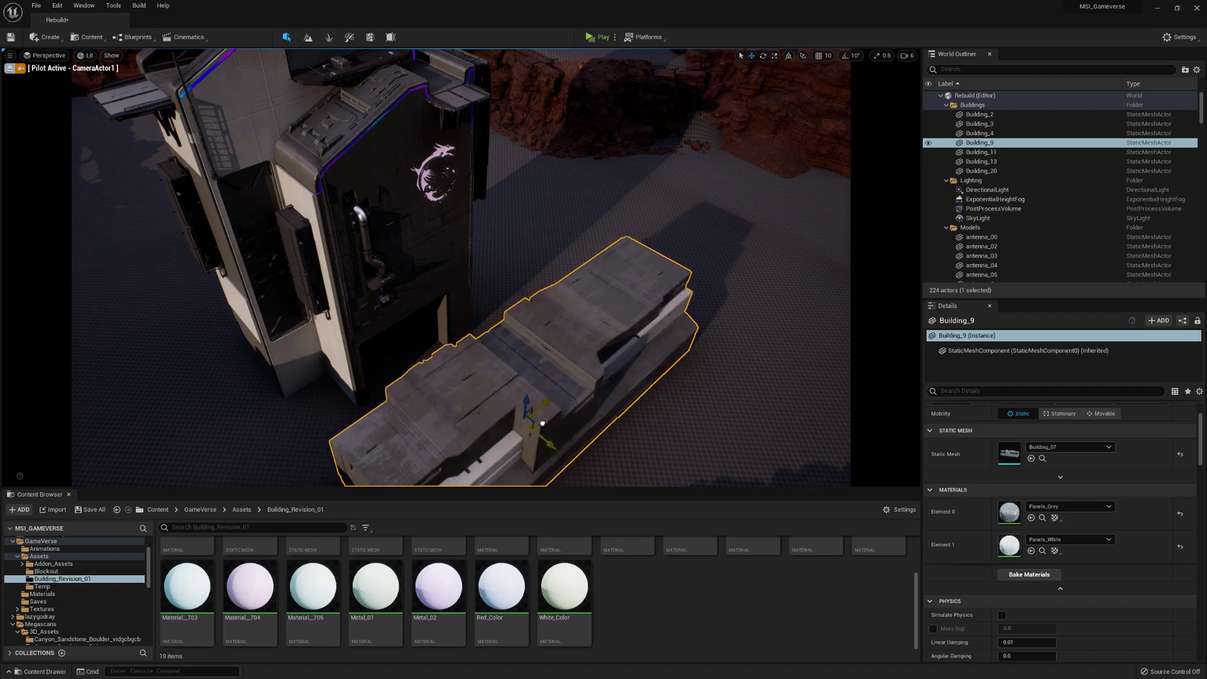
{"action": "left_click_drag", "start_coordinate": [542, 423], "coordinate": [529, 425]}
{"action": "right_click_drag", "start_coordinate": [529, 425], "coordinate": [454, 385]}
{"action": "left_click_drag", "start_coordinate": [454, 385], "coordinate": [436, 385]}
- Locate the Building_05_Revision mesh and place Building_11, which uses it, in the clearing behind the main tower
{"action": "right_click_drag", "start_coordinate": [437, 386], "coordinate": [490, 302]}
{"action": "left_click", "coordinate": [515, 280]}
{"action": "left_click", "coordinate": [657, 233]}
{"action": "left_click", "coordinate": [1043, 459]}
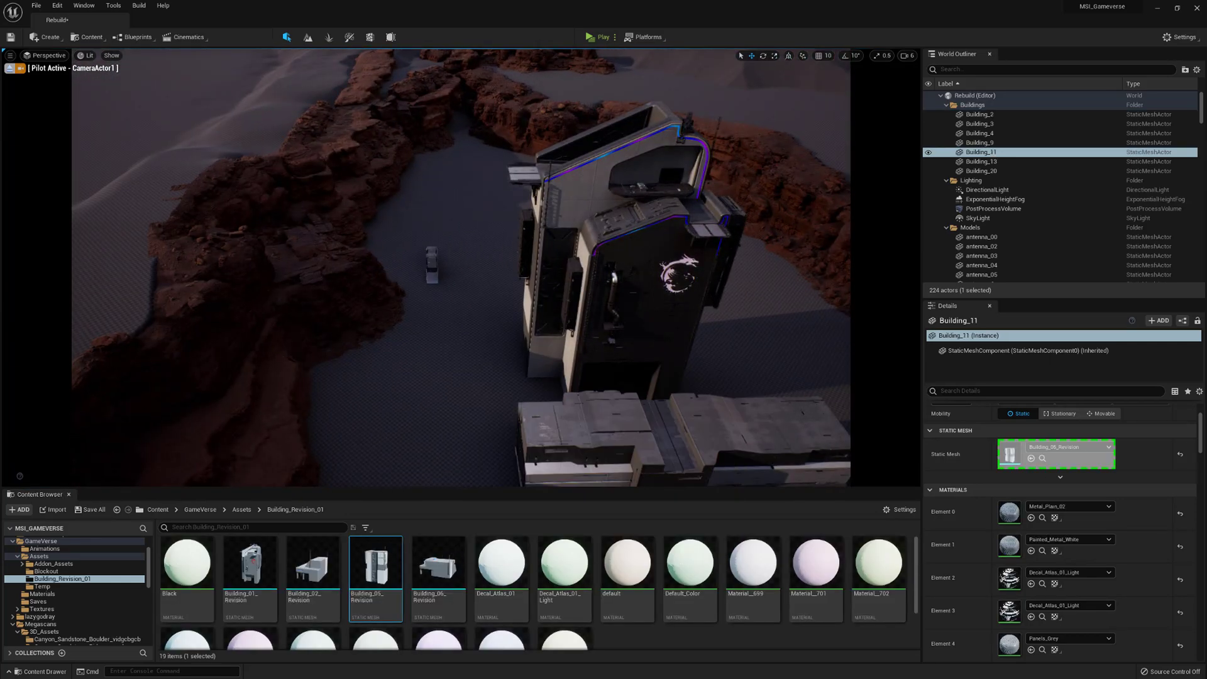
{"action": "left_click_drag", "start_coordinate": [432, 270], "coordinate": [453, 283]}
{"action": "right_click_drag", "start_coordinate": [453, 283], "coordinate": [441, 321]}
{"action": "key", "text": "Delete"}
{"action": "left_click", "coordinate": [661, 231]}
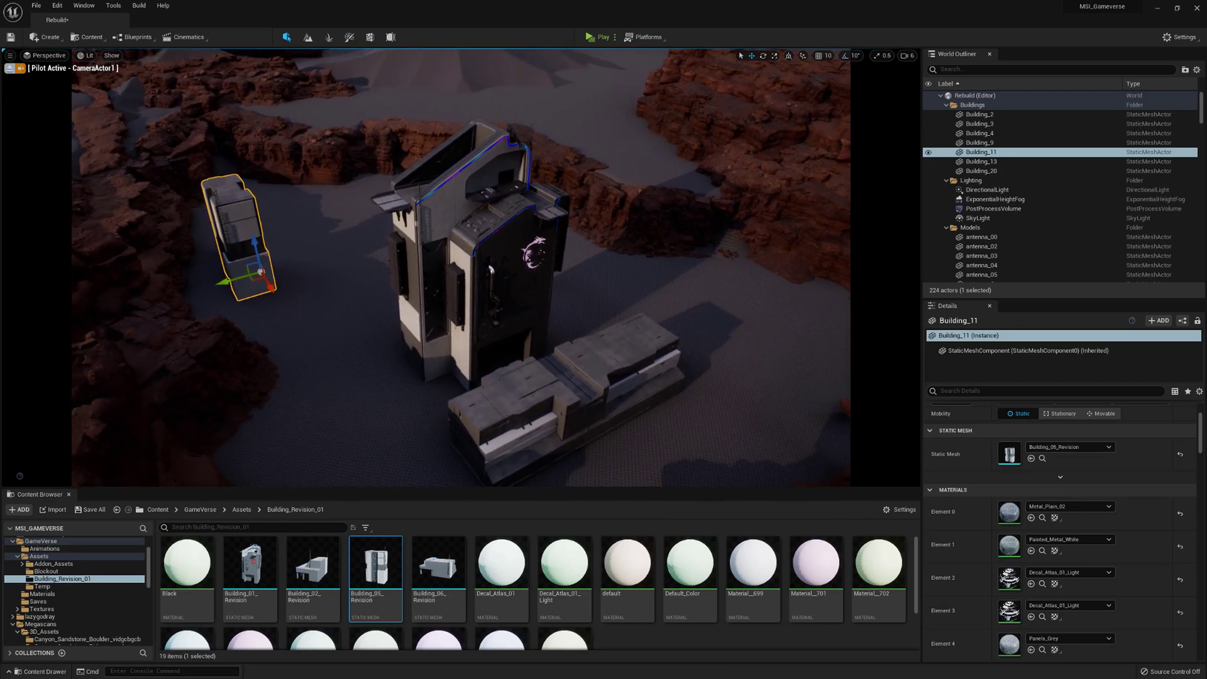
- Stop piloting CameraActor1, place Building_3 in the open area beside the main tower and rotate it
{"action": "left_click", "coordinate": [10, 68]}
{"action": "right_click_drag", "start_coordinate": [352, 239], "coordinate": [506, 239]}
{"action": "left_click", "coordinate": [551, 322]}
{"action": "right_click_drag", "start_coordinate": [590, 310], "coordinate": [478, 339]}
{"action": "right_click_drag", "start_coordinate": [188, 264], "coordinate": [126, 270]}
{"action": "mouse_move", "coordinate": [500, 283]}
{"action": "right_mouse_down"}
{"action": "mouse_move", "coordinate": [377, 239]}
{"action": "mouse_move", "coordinate": [490, 301]}
{"action": "right_mouse_up"}
{"action": "key", "text": "e"}
{"action": "left_click_drag", "start_coordinate": [503, 349], "coordinate": [409, 331]}
{"action": "key", "text": "w"}
{"action": "right_click_drag", "start_coordinate": [409, 330], "coordinate": [138, 39]}
- Duplicate CameraActor1 and pilot the copy, CameraActor2, in the viewport
{"action": "left_click", "coordinate": [48, 56]}
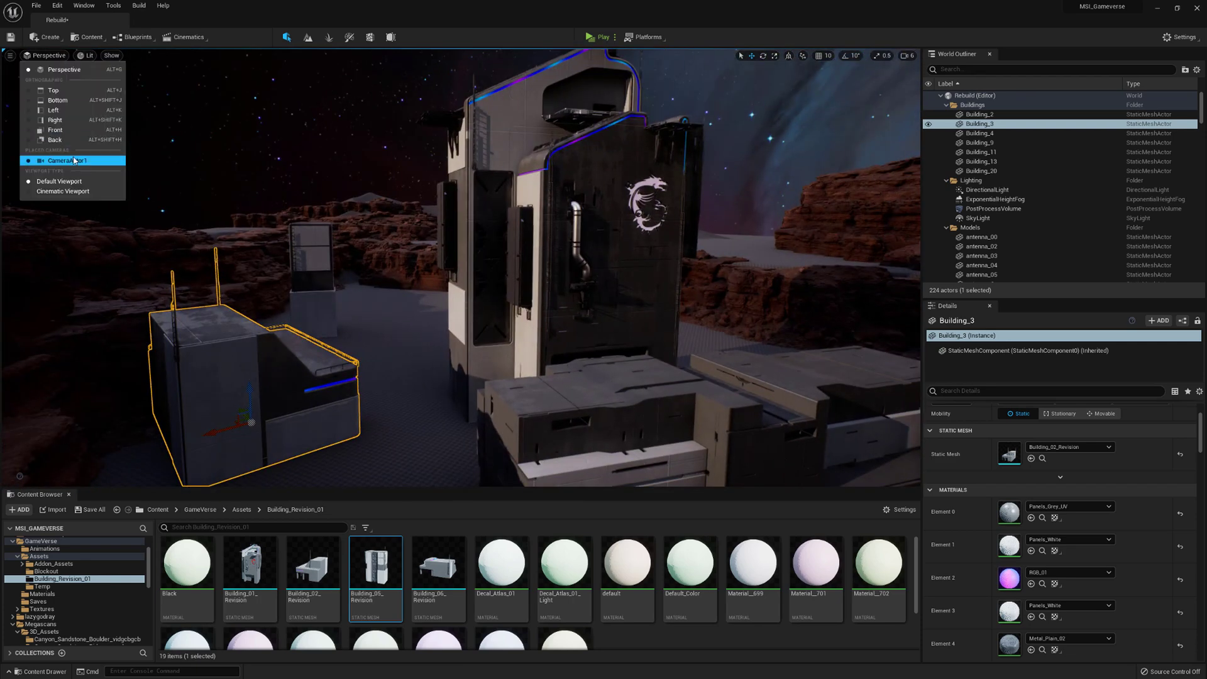
{"action": "left_click", "coordinate": [55, 159]}
{"action": "left_click", "coordinate": [947, 228]}
{"action": "scroll", "coordinate": [981, 221], "scroll_direction": "down", "scroll_amount": 7}
{"action": "left_click", "coordinate": [981, 152]}
{"action": "key", "text": "ctrl+d"}
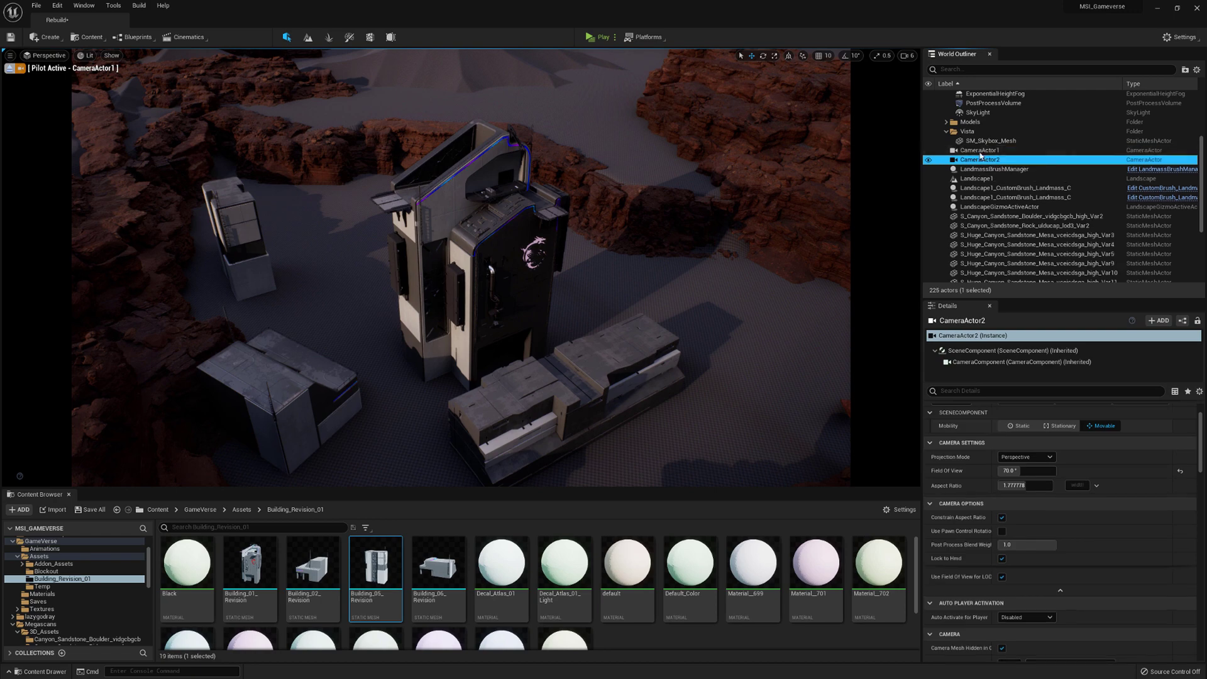
{"action": "left_click", "coordinate": [48, 56]}
{"action": "left_click", "coordinate": [58, 170]}
- Select the sandstone mesa rocks along the ridge behind the buildings and move them farther out from the base
{"action": "right_click_drag", "start_coordinate": [352, 252], "coordinate": [340, 182]}
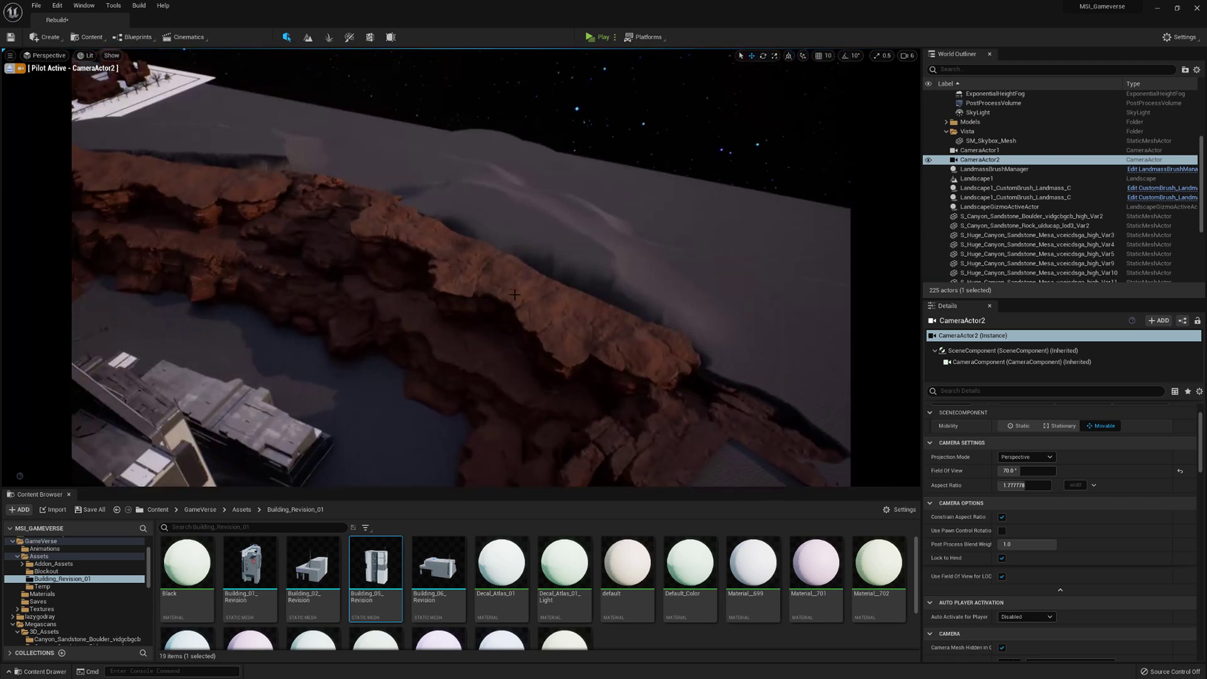
{"action": "left_click", "coordinate": [553, 302]}
{"action": "left_click", "coordinate": [478, 364], "text": "ctrl"}
{"action": "left_click", "coordinate": [402, 314], "text": "ctrl"}
{"action": "left_click", "coordinate": [289, 271], "text": "ctrl"}
{"action": "left_click", "coordinate": [192, 260], "text": "ctrl"}
{"action": "right_click_drag", "start_coordinate": [192, 259], "coordinate": [139, 264]}
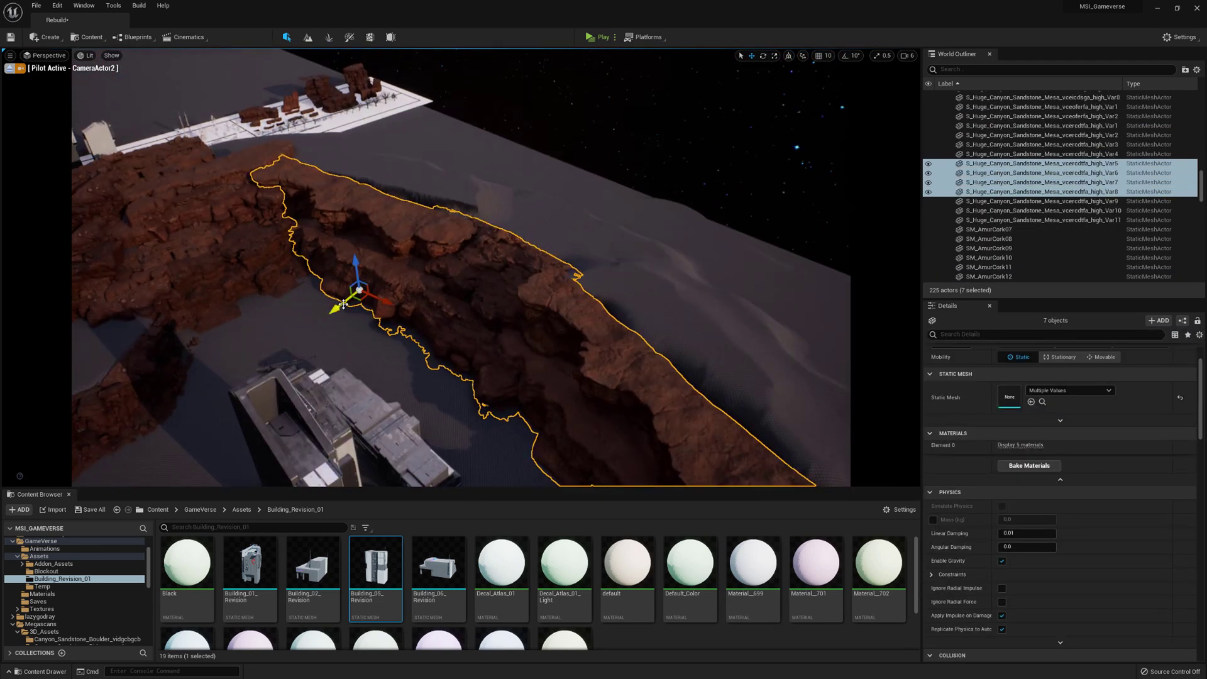
{"action": "left_click_drag", "start_coordinate": [342, 303], "coordinate": [450, 205]}
{"action": "right_click_drag", "start_coordinate": [450, 204], "coordinate": [503, 280]}
- Flatten the raised Landscape1 terrain left exposed in front of the moved ridge, using the existing brush settings
{"action": "left_click", "coordinate": [478, 289]}
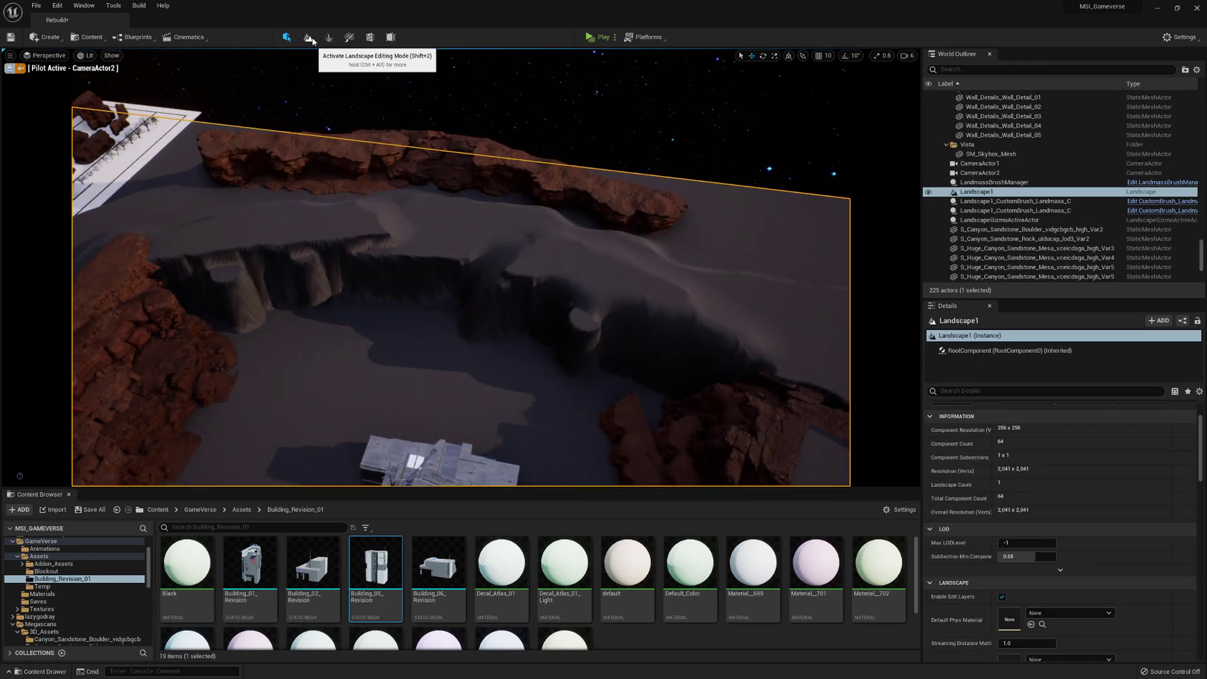
{"action": "left_click", "coordinate": [311, 38]}
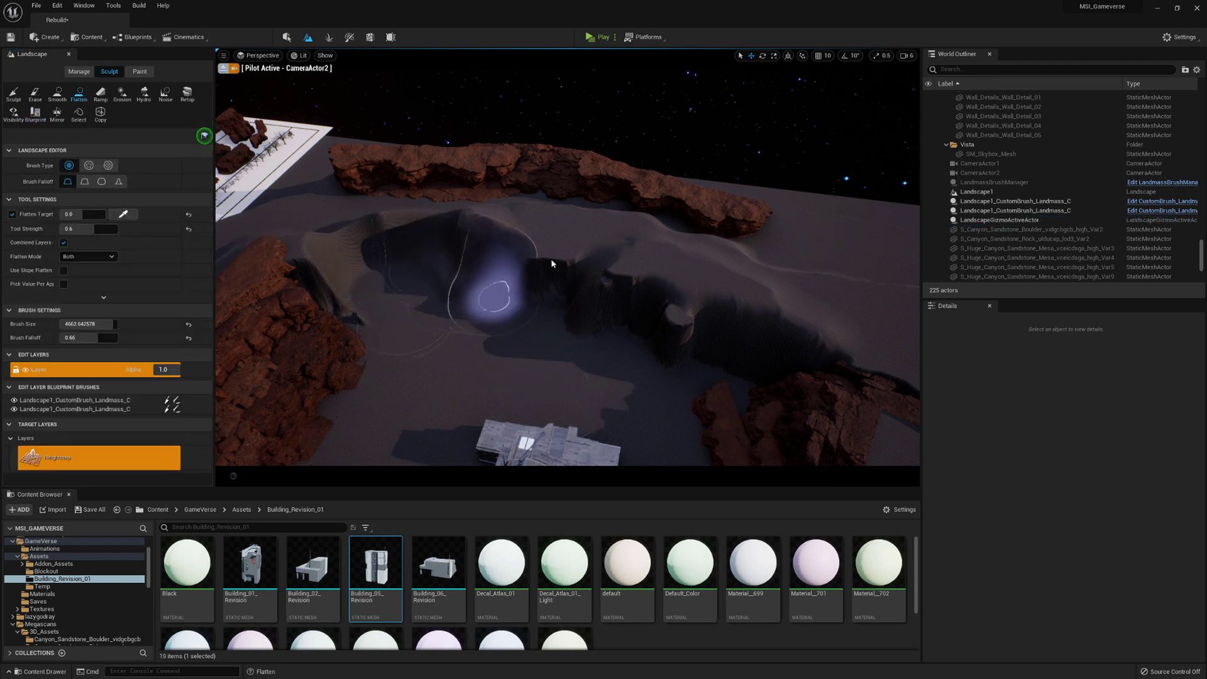
{"action": "mouse_move", "coordinate": [638, 247]}
{"action": "left_mouse_down"}
{"action": "mouse_move", "coordinate": [588, 284]}
{"action": "mouse_move", "coordinate": [720, 310]}
{"action": "mouse_move", "coordinate": [756, 207]}
{"action": "left_mouse_up"}
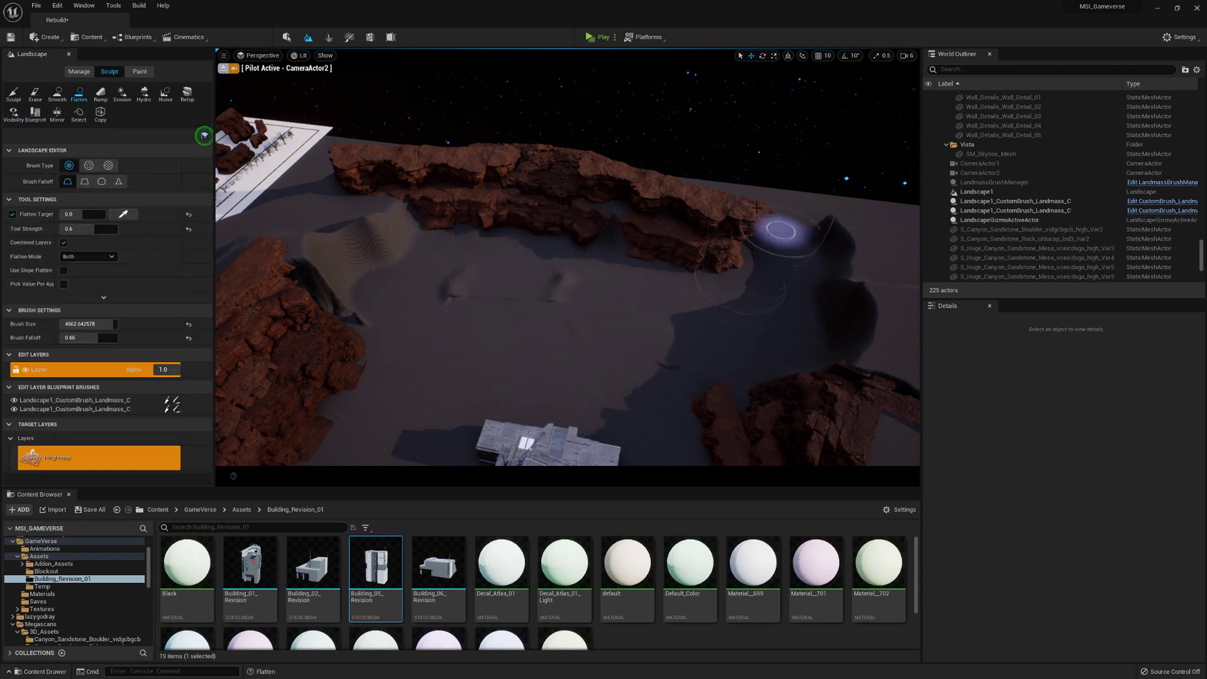
{"action": "left_click", "coordinate": [14, 94]}
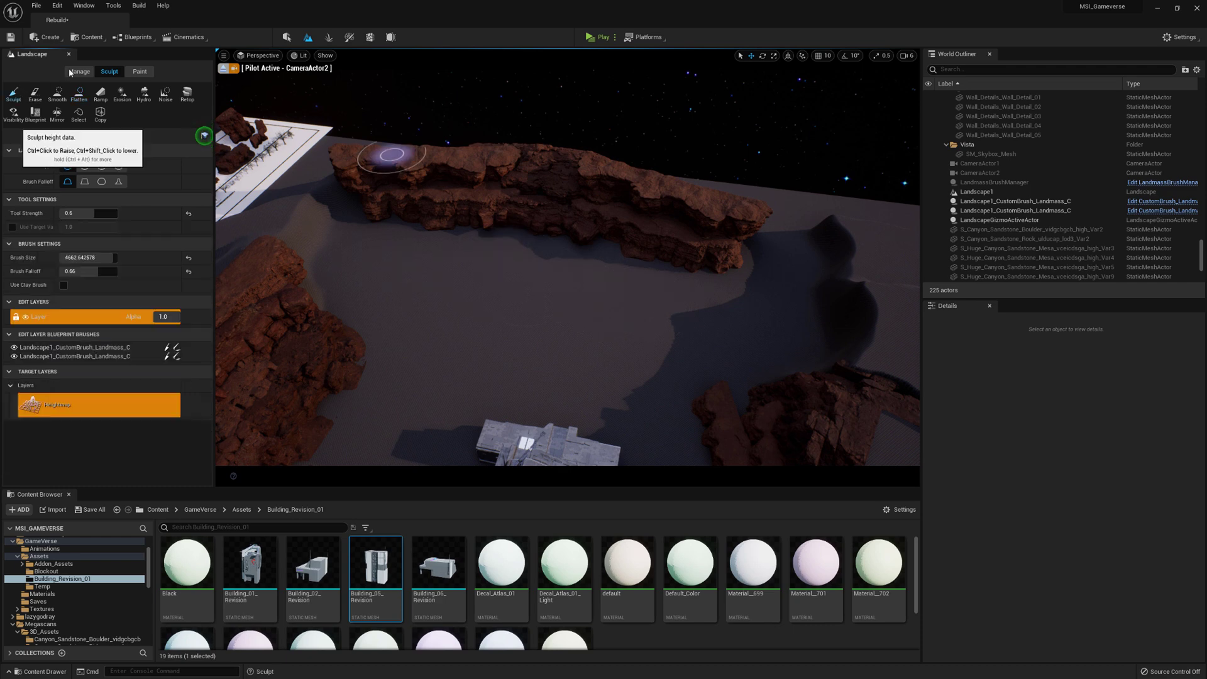
{"action": "left_click", "coordinate": [69, 54]}
- Check the CameraActor1 view and return to CameraActor2, framed from a low angle on the main tower
{"action": "right_click_drag", "start_coordinate": [270, 82], "coordinate": [213, 75]}
{"action": "left_click", "coordinate": [45, 55]}
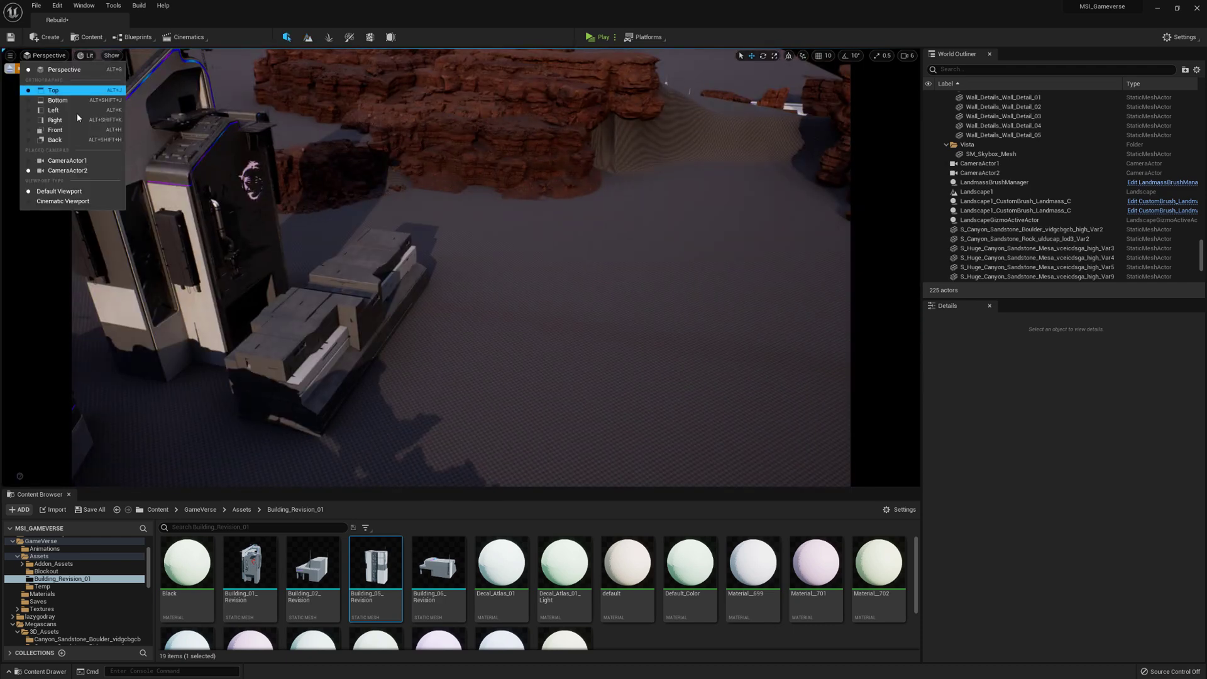
{"action": "left_click", "coordinate": [63, 160]}
{"action": "right_click_drag", "start_coordinate": [208, 182], "coordinate": [192, 158]}
{"action": "left_click", "coordinate": [45, 55]}
{"action": "left_click", "coordinate": [69, 169]}
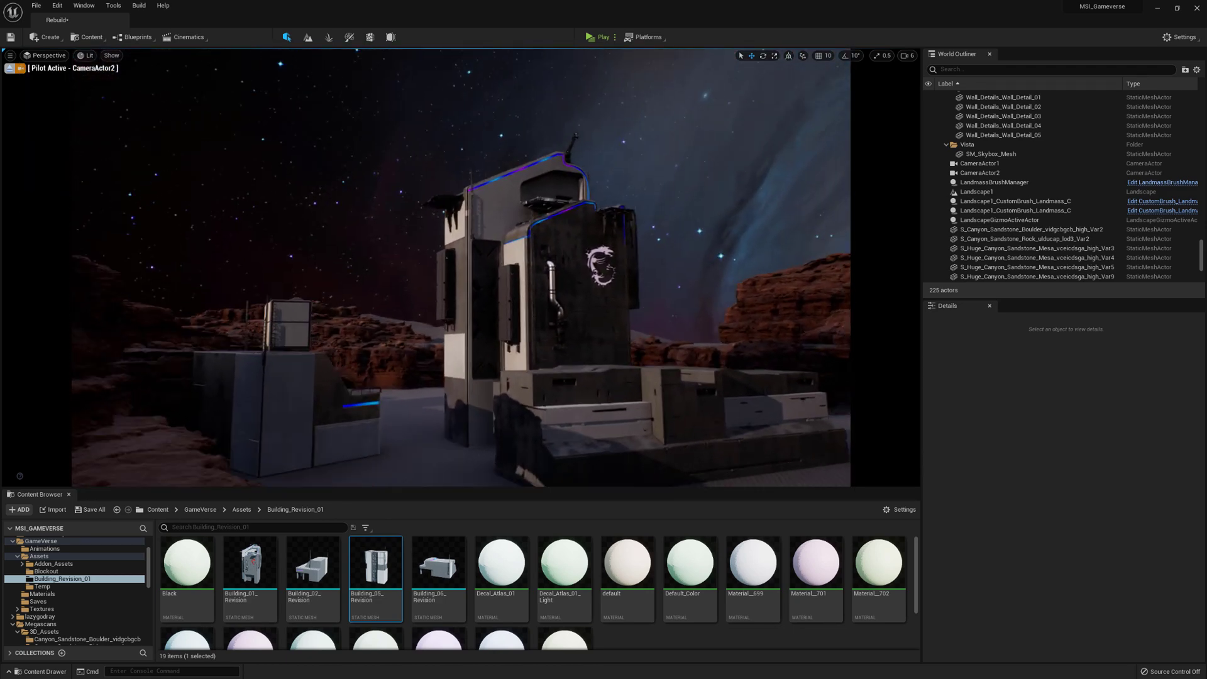
- Open a second floating viewport, enlarge it, set it to CameraActor2 and park it off the main window
{"action": "left_click", "coordinate": [112, 6]}
{"action": "mouse_move", "coordinate": [84, 6]}
{"action": "mouse_move", "coordinate": [131, 73]}
{"action": "left_click", "coordinate": [275, 101]}
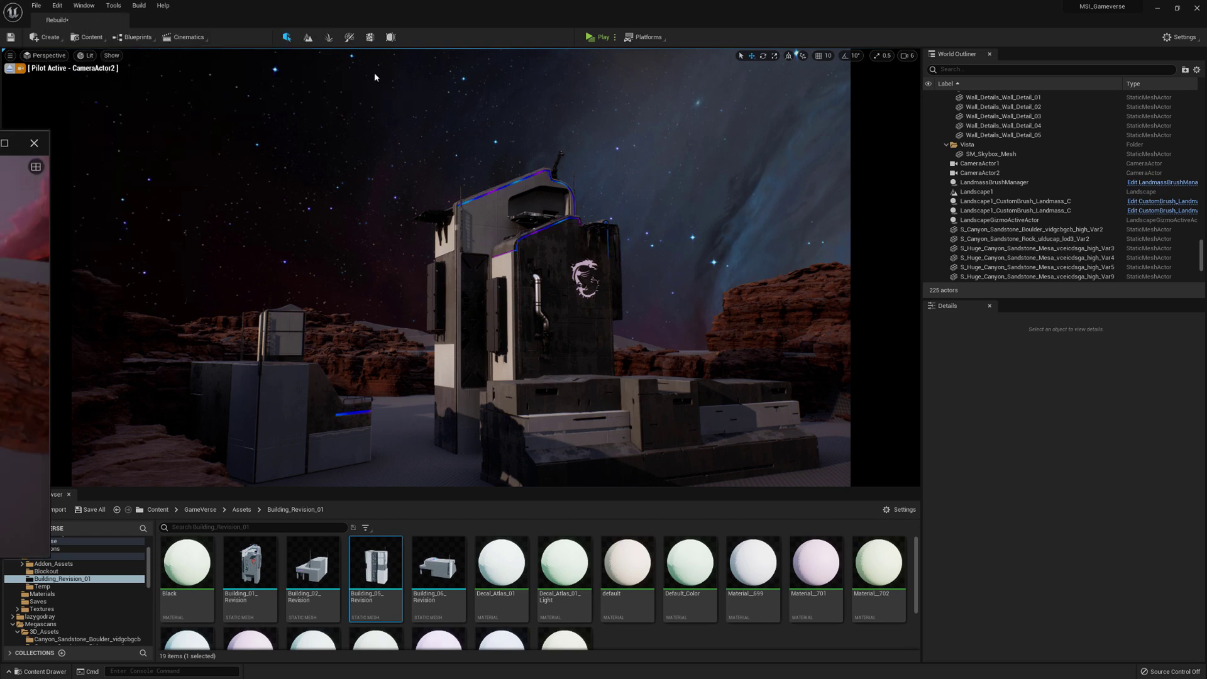
{"action": "left_click_drag", "start_coordinate": [598, 77], "coordinate": [466, 63]}
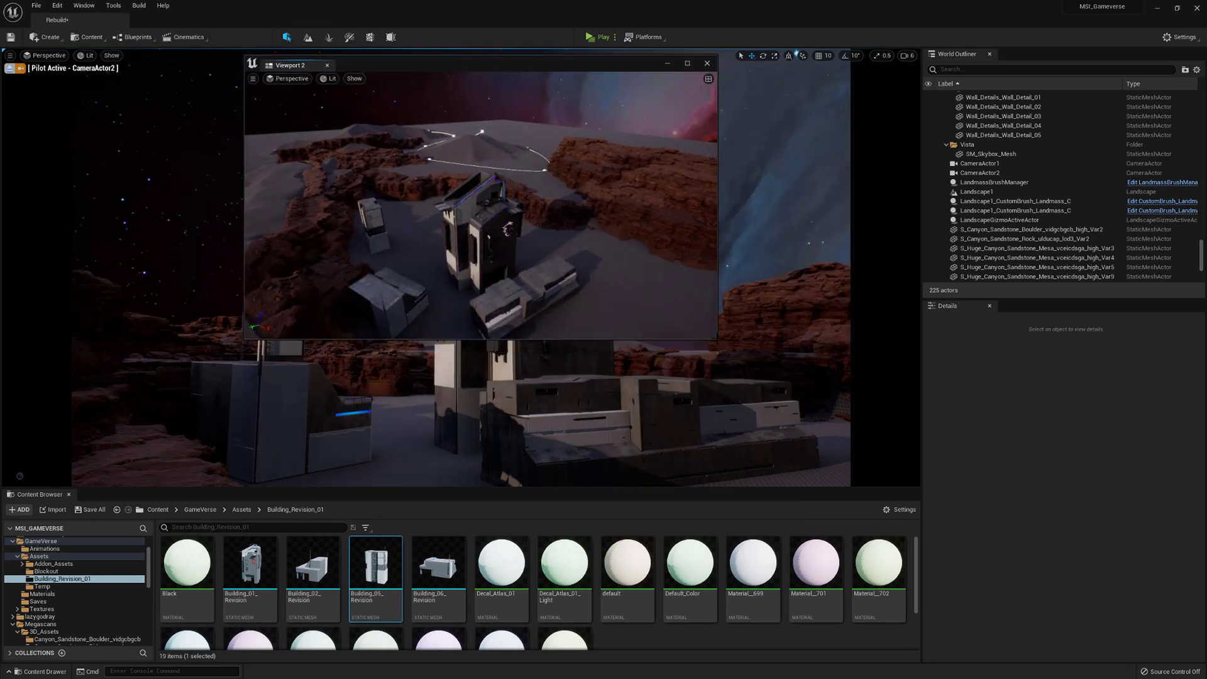
{"action": "left_click_drag", "start_coordinate": [717, 339], "coordinate": [815, 390]}
{"action": "left_click", "coordinate": [292, 80]}
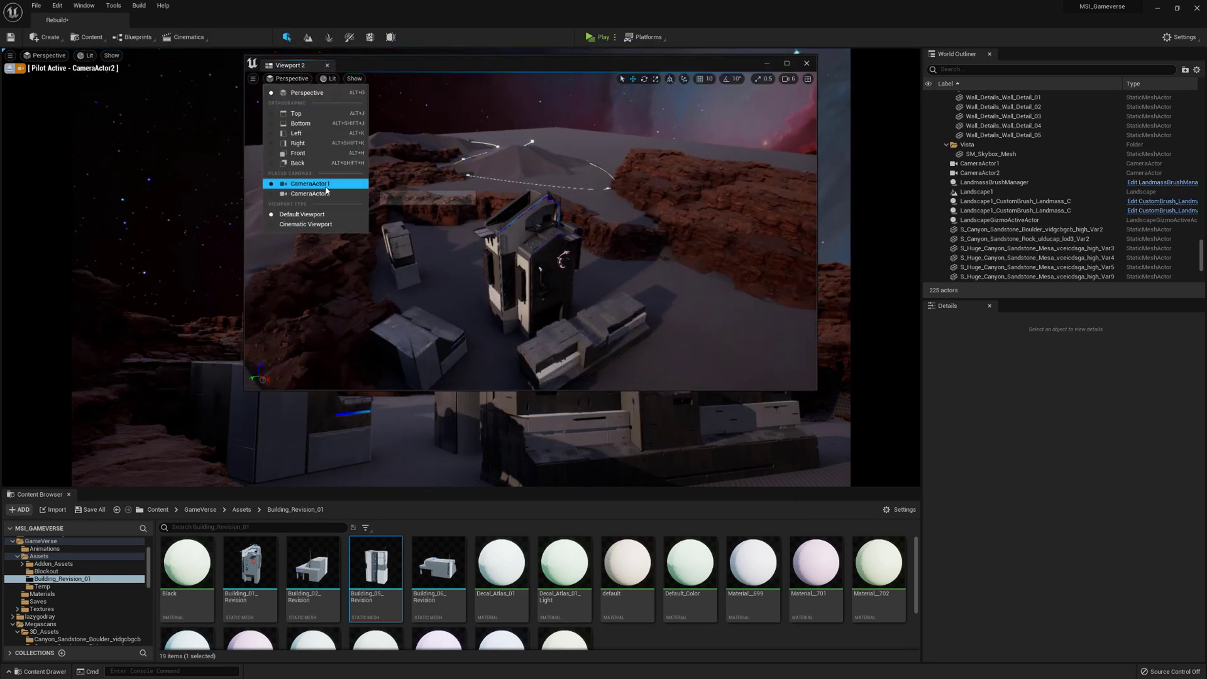
{"action": "left_click", "coordinate": [325, 186]}
{"action": "left_click_drag", "start_coordinate": [488, 65], "coordinate": [0, 189]}
- Move and turn Building_3 against the cliff rocks, checking its placement through CameraActor2 in the second viewport
{"action": "left_click", "coordinate": [9, 67]}
{"action": "right_click_drag", "start_coordinate": [189, 189], "coordinate": [125, 274]}
{"action": "left_click", "coordinate": [678, 242]}
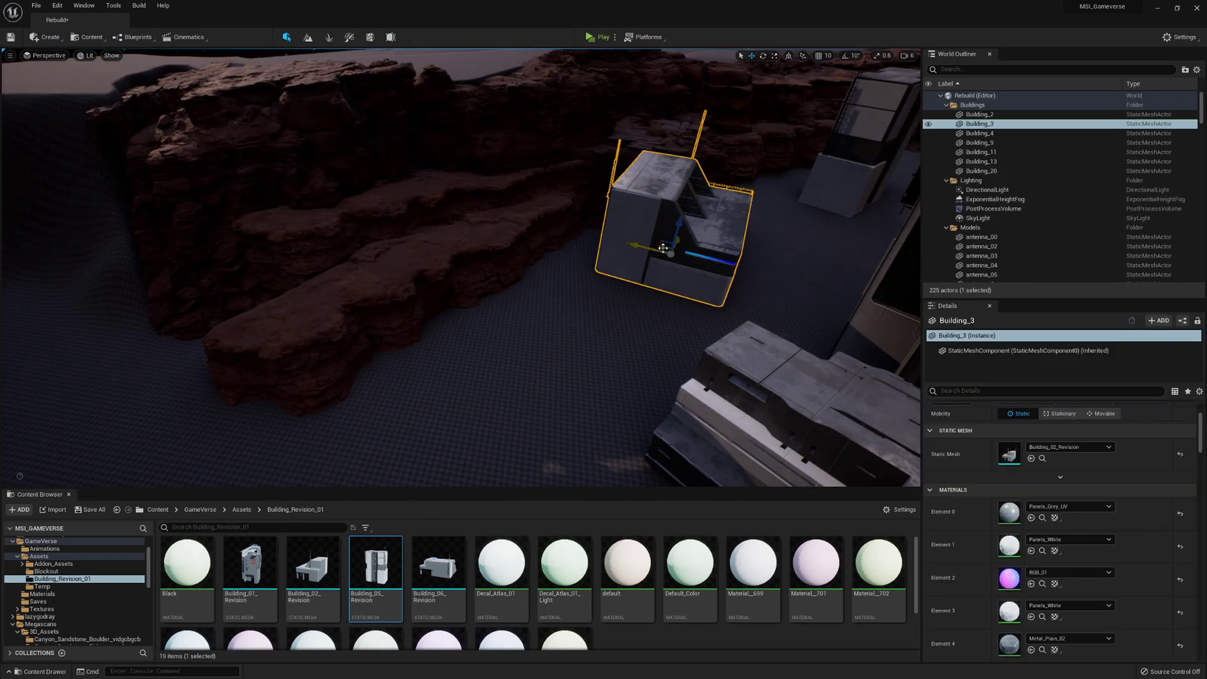
{"action": "left_click_drag", "start_coordinate": [668, 250], "coordinate": [511, 273]}
{"action": "left_click_drag", "start_coordinate": [453, 339], "coordinate": [497, 340]}
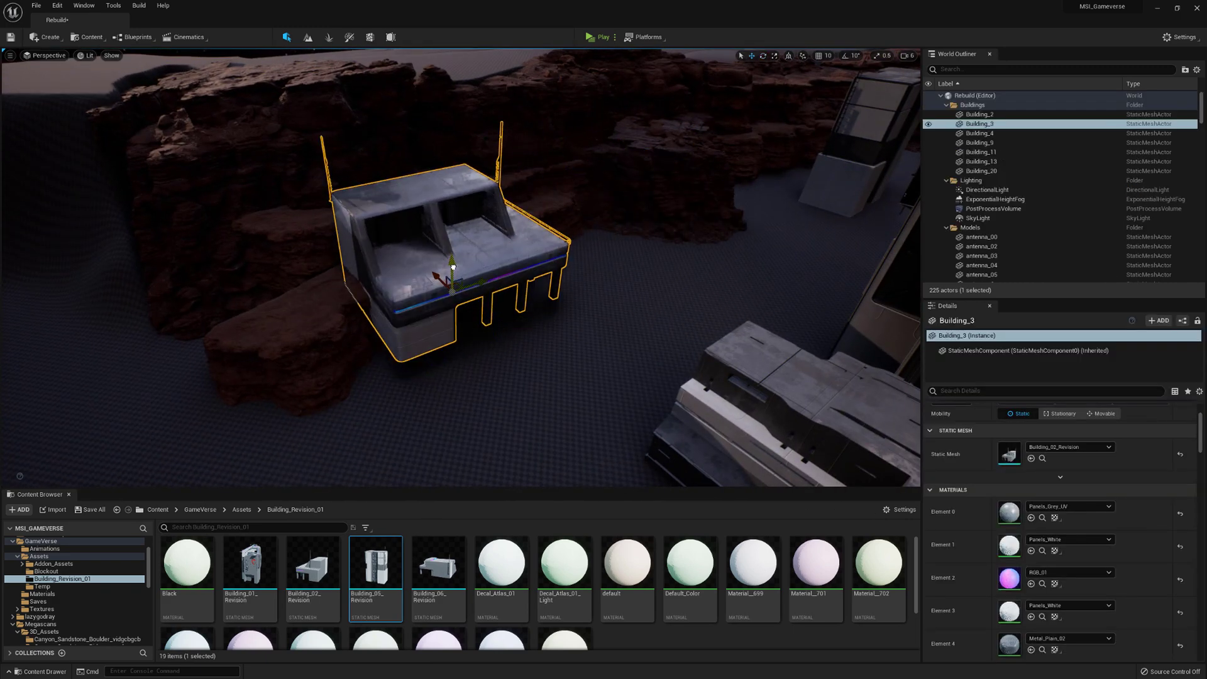
{"action": "left_click_drag", "start_coordinate": [472, 271], "coordinate": [369, 284]}
{"action": "right_click_drag", "start_coordinate": [369, 283], "coordinate": [440, 293]}
{"action": "left_click_drag", "start_coordinate": [440, 307], "coordinate": [409, 300]}
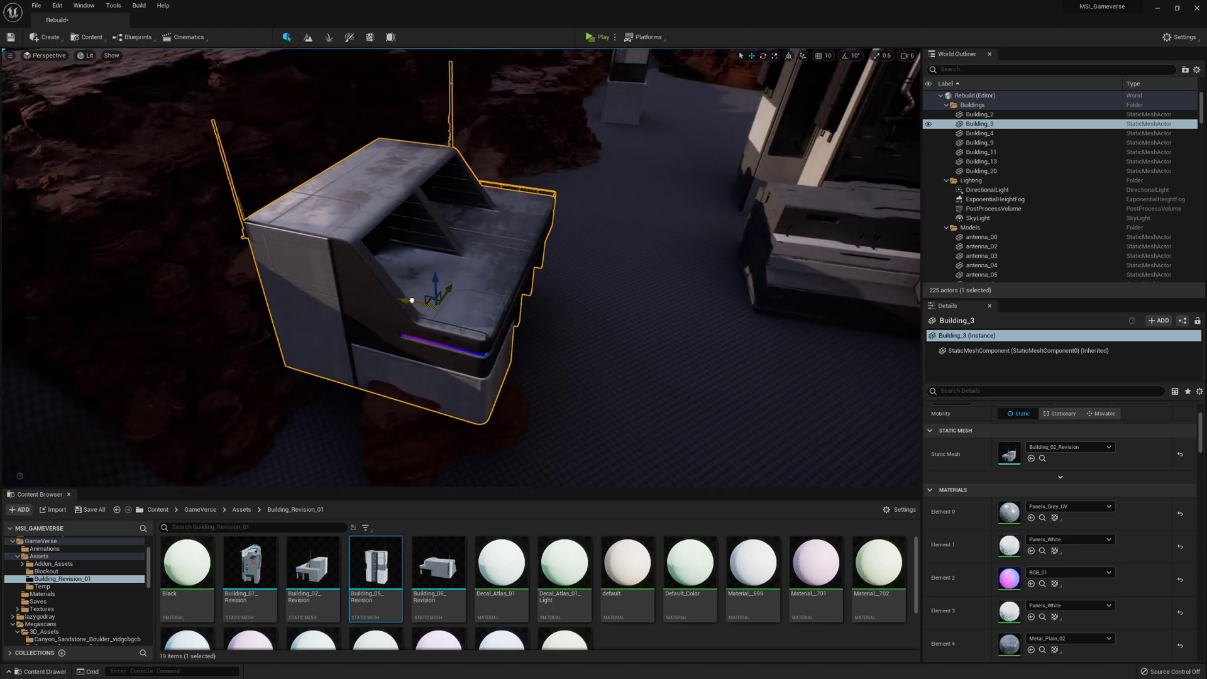
{"action": "left_click_drag", "start_coordinate": [1206, 116], "coordinate": [766, 101]}
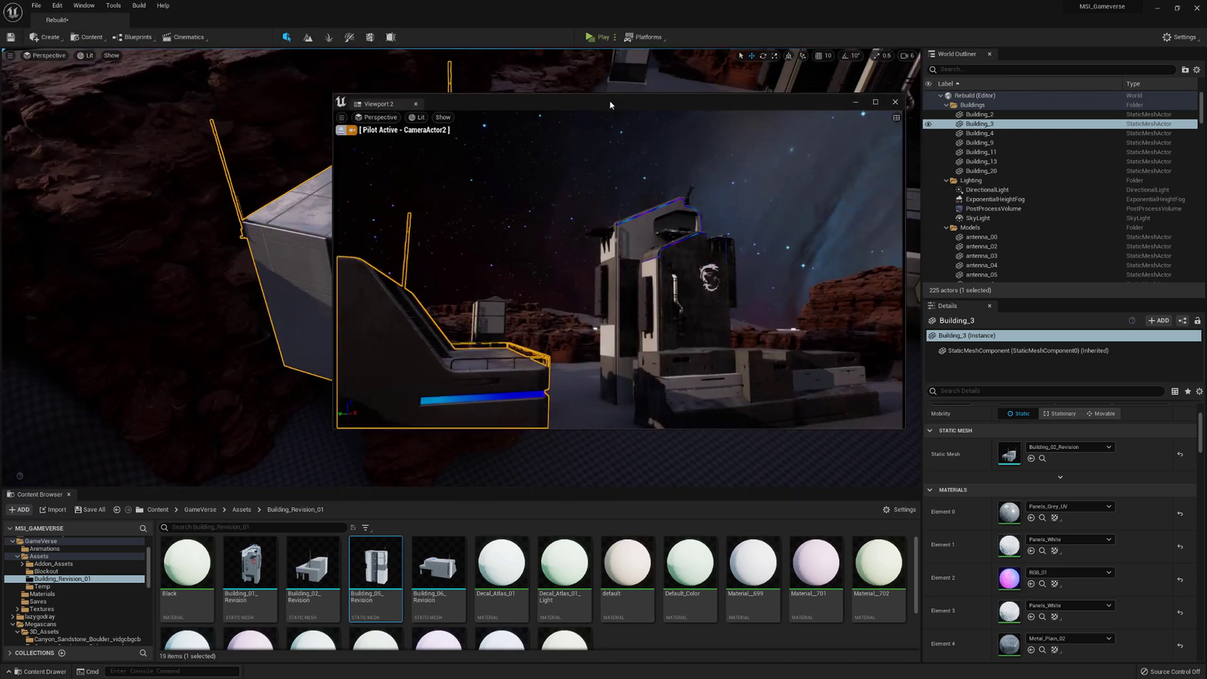
{"action": "left_click", "coordinate": [741, 363]}
{"action": "left_click_drag", "start_coordinate": [678, 106], "coordinate": [1206, 107]}
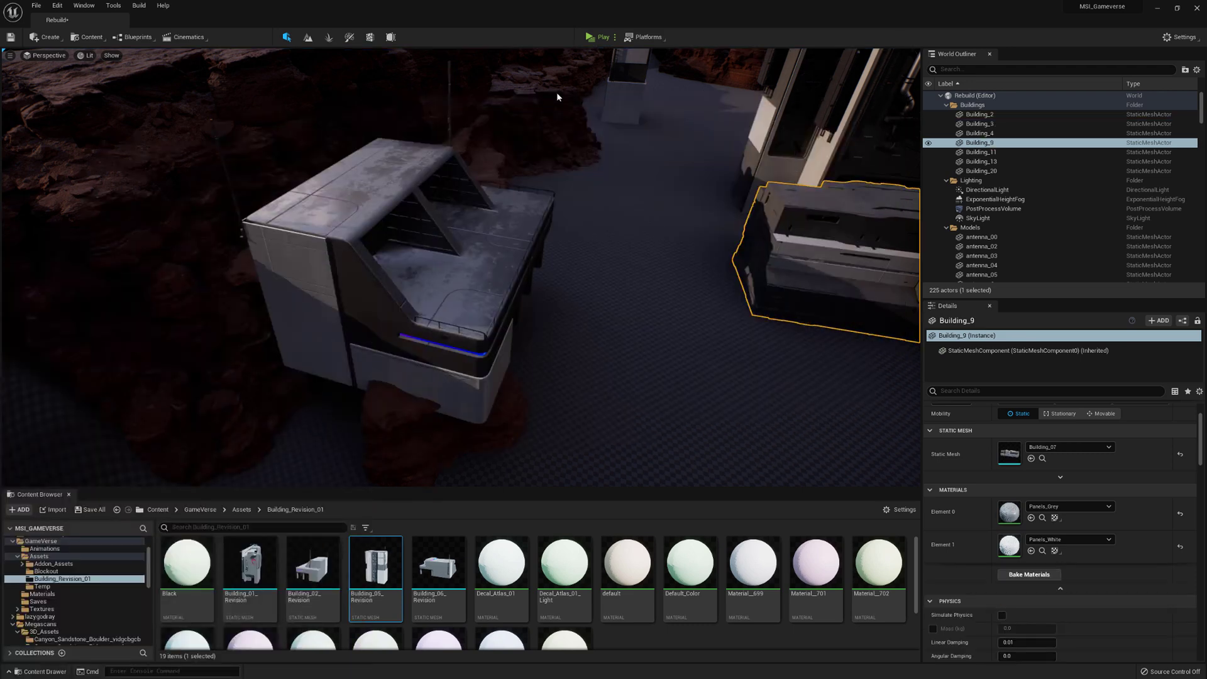
- Bring Building_20 from the asset strip to the area in front of Building_9 and adjust its rotation and height
{"action": "right_click_drag", "start_coordinate": [558, 98], "coordinate": [660, 158]}
{"action": "left_click", "coordinate": [529, 179]}
{"action": "left_click_drag", "start_coordinate": [527, 172], "coordinate": [371, 448]}
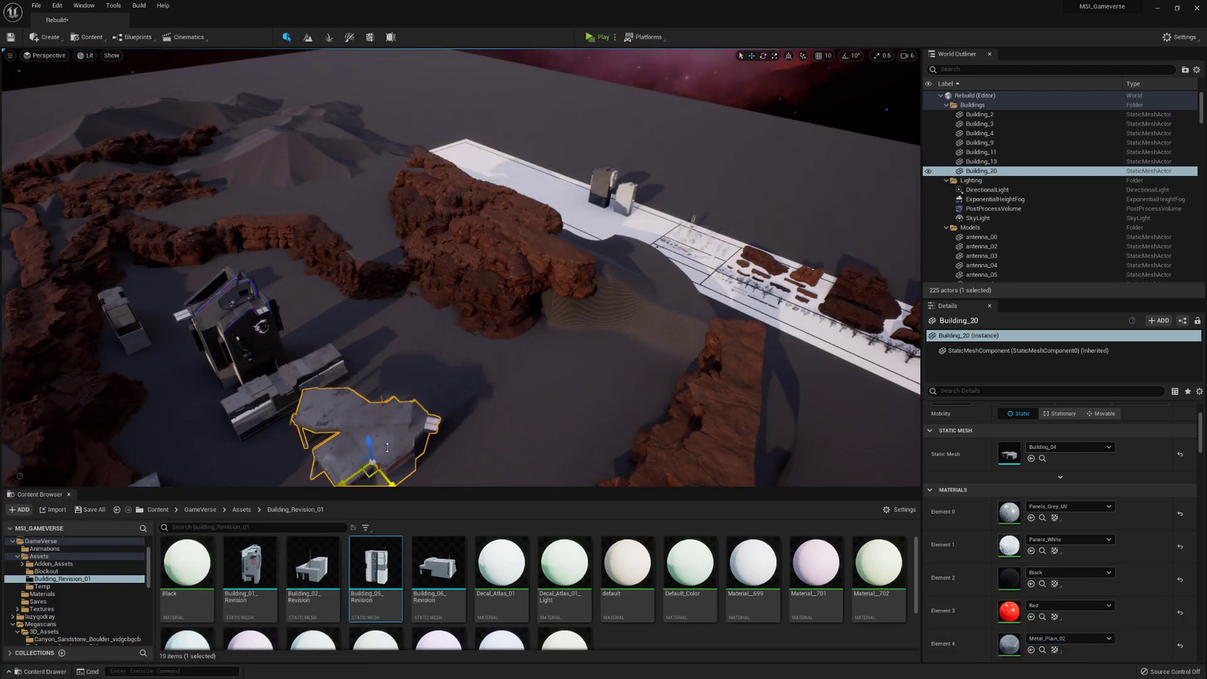
{"action": "right_click_drag", "start_coordinate": [371, 440], "coordinate": [327, 466]}
{"action": "key", "text": "e"}
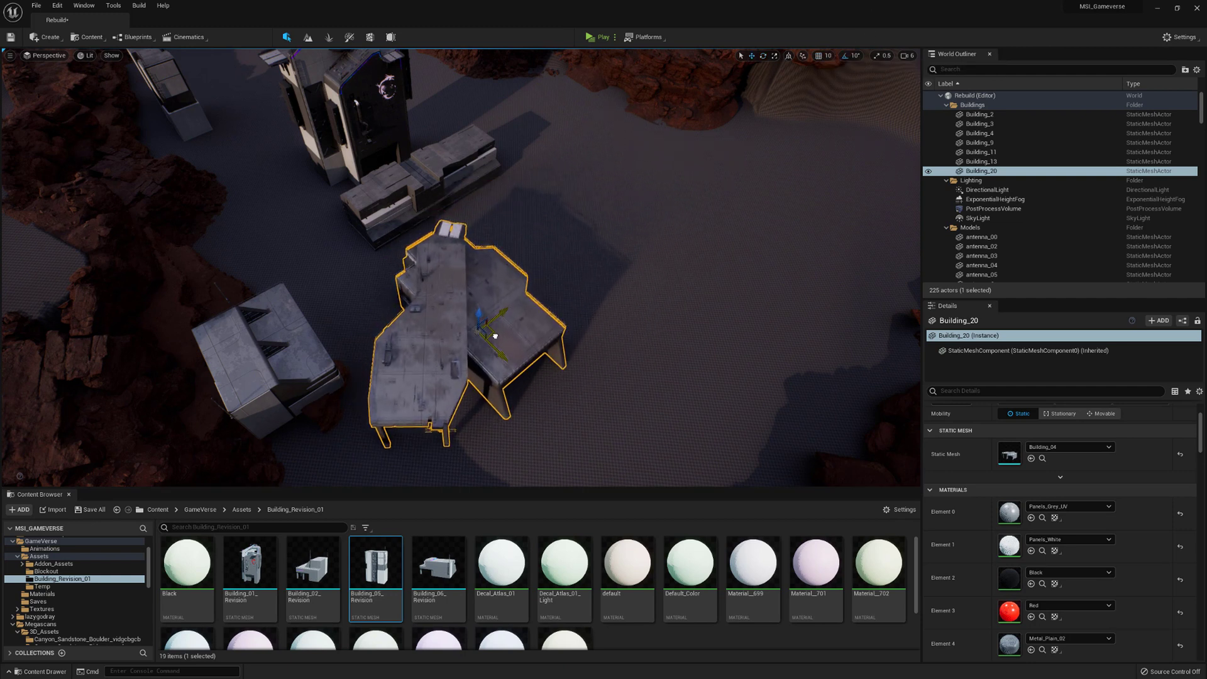
{"action": "right_click_drag", "start_coordinate": [493, 326], "coordinate": [503, 252]}
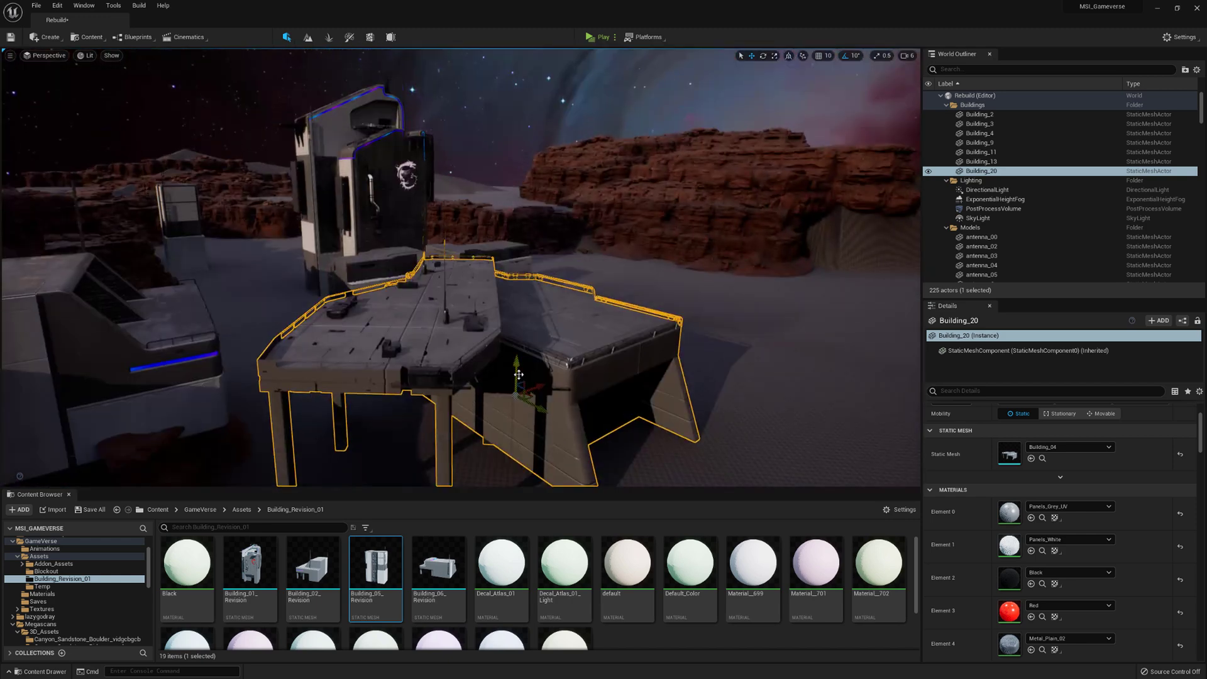
{"action": "left_click_drag", "start_coordinate": [517, 367], "coordinate": [517, 414]}
{"action": "right_click_drag", "start_coordinate": [517, 414], "coordinate": [496, 465]}
{"action": "left_click_drag", "start_coordinate": [569, 343], "coordinate": [551, 352]}
{"action": "right_click_drag", "start_coordinate": [551, 352], "coordinate": [607, 359]}
- Duplicate Building_20, rotate the copy and position it on the open ground beside the original platform
{"action": "left_click_drag", "start_coordinate": [321, 365], "coordinate": [545, 343], "text": "alt"}
{"action": "key", "text": "e"}
{"action": "key", "text": "w"}
{"action": "right_click_drag", "start_coordinate": [544, 344], "coordinate": [553, 368]}
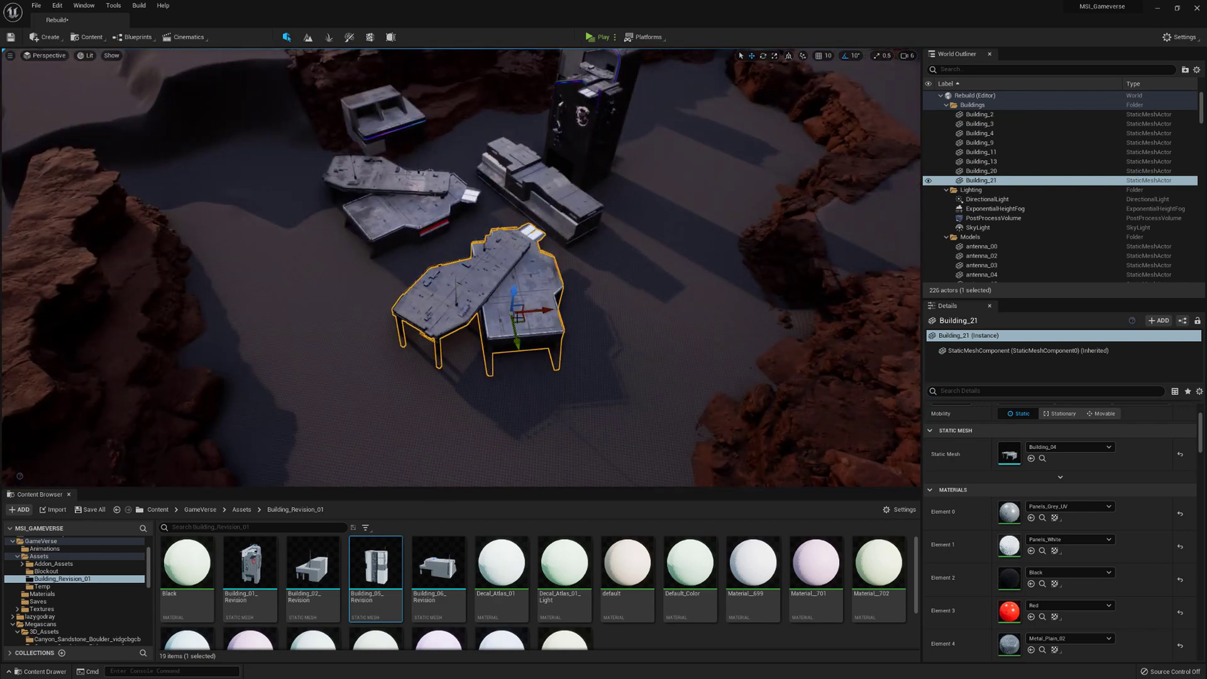
{"action": "left_click_drag", "start_coordinate": [542, 315], "coordinate": [553, 313]}
{"action": "right_click_drag", "start_coordinate": [552, 313], "coordinate": [535, 296]}
{"action": "left_click_drag", "start_coordinate": [534, 296], "coordinate": [573, 321], "text": "alt"}
{"action": "right_click_drag", "start_coordinate": [573, 321], "coordinate": [459, 337]}
- Select the five cliff, boulder and rock pieces near Building_3 and move them together beneath the building
{"action": "left_click", "coordinate": [371, 271]}
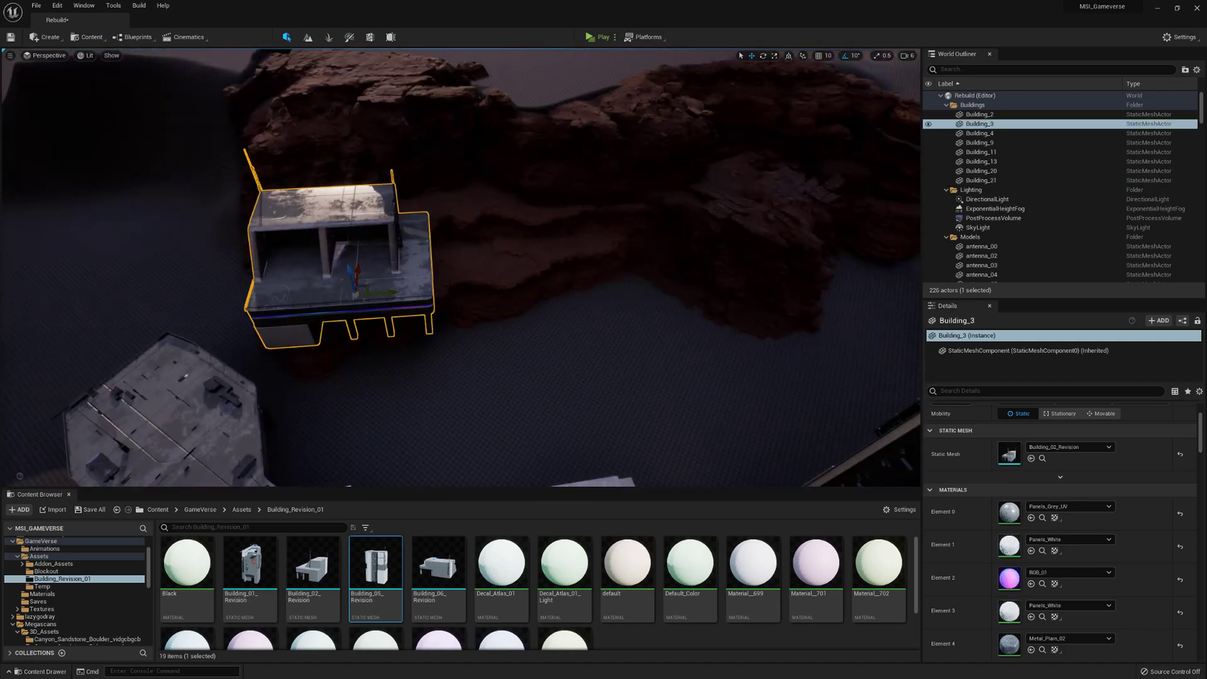
{"action": "left_click", "coordinate": [463, 267]}
{"action": "right_click_drag", "start_coordinate": [462, 267], "coordinate": [522, 267]}
{"action": "left_click", "coordinate": [535, 283], "text": "shift"}
{"action": "left_click", "coordinate": [635, 276], "text": "shift"}
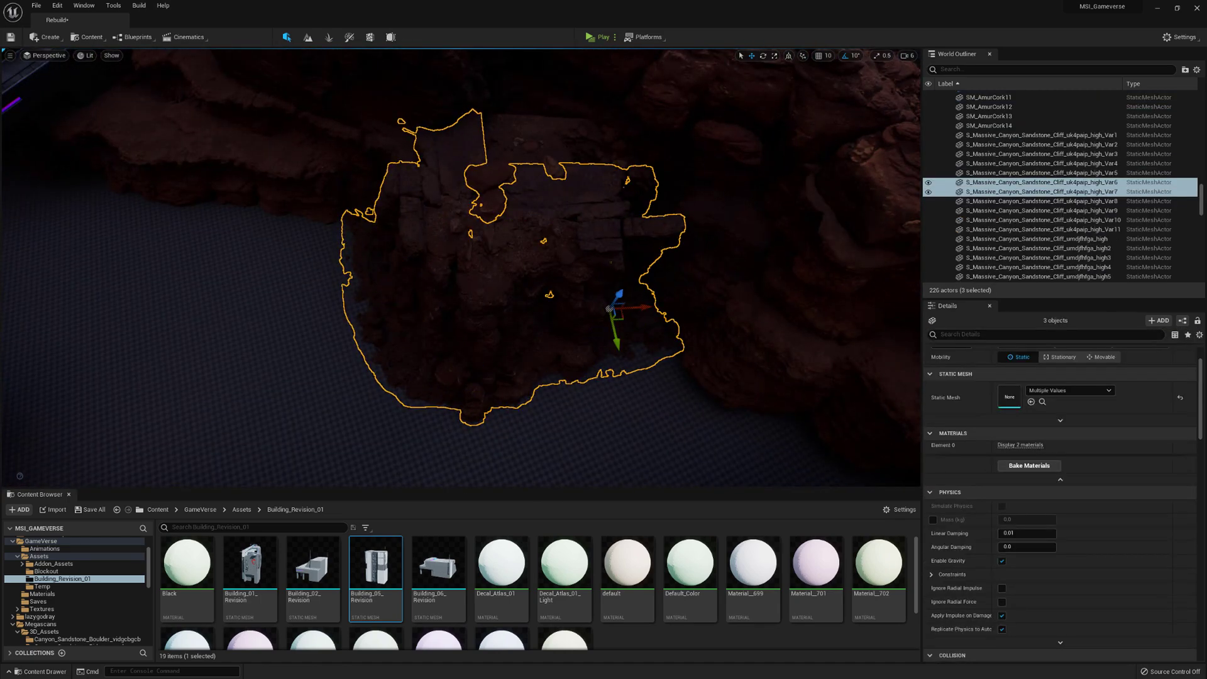
{"action": "left_click_drag", "start_coordinate": [619, 316], "coordinate": [352, 369]}
{"action": "key", "text": "ctrl+z"}
{"action": "left_click", "coordinate": [489, 232], "text": "ctrl"}
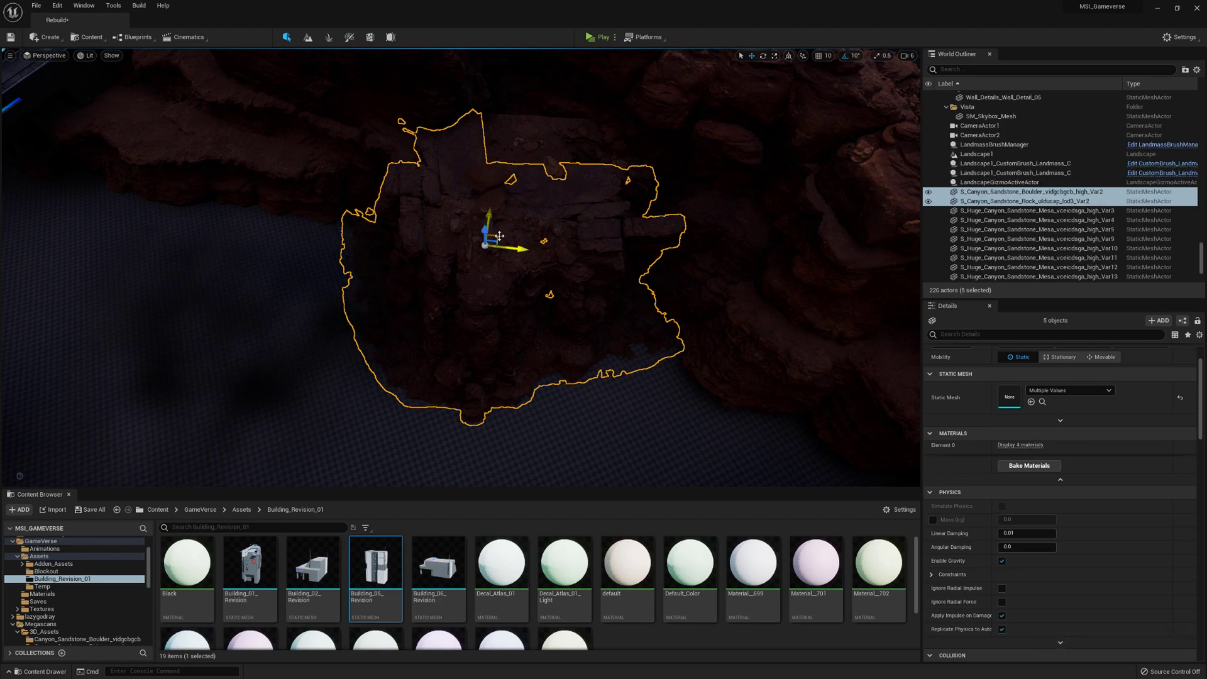
{"action": "left_click_drag", "start_coordinate": [499, 237], "coordinate": [238, 302]}
{"action": "right_click_drag", "start_coordinate": [238, 302], "coordinate": [516, 360]}
{"action": "left_click_drag", "start_coordinate": [322, 242], "coordinate": [294, 223]}
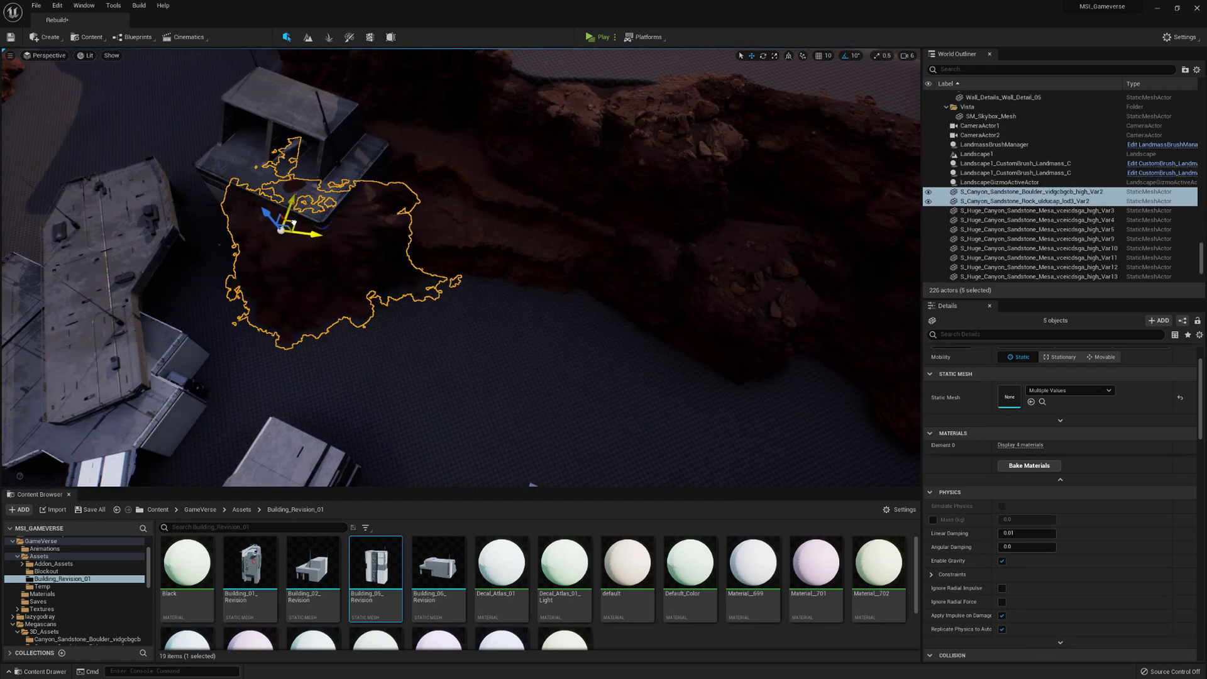
- Switch the viewport to Unlit shading and nudge the rock group beneath Building_3
{"action": "right_click_drag", "start_coordinate": [295, 223], "coordinate": [277, 138]}
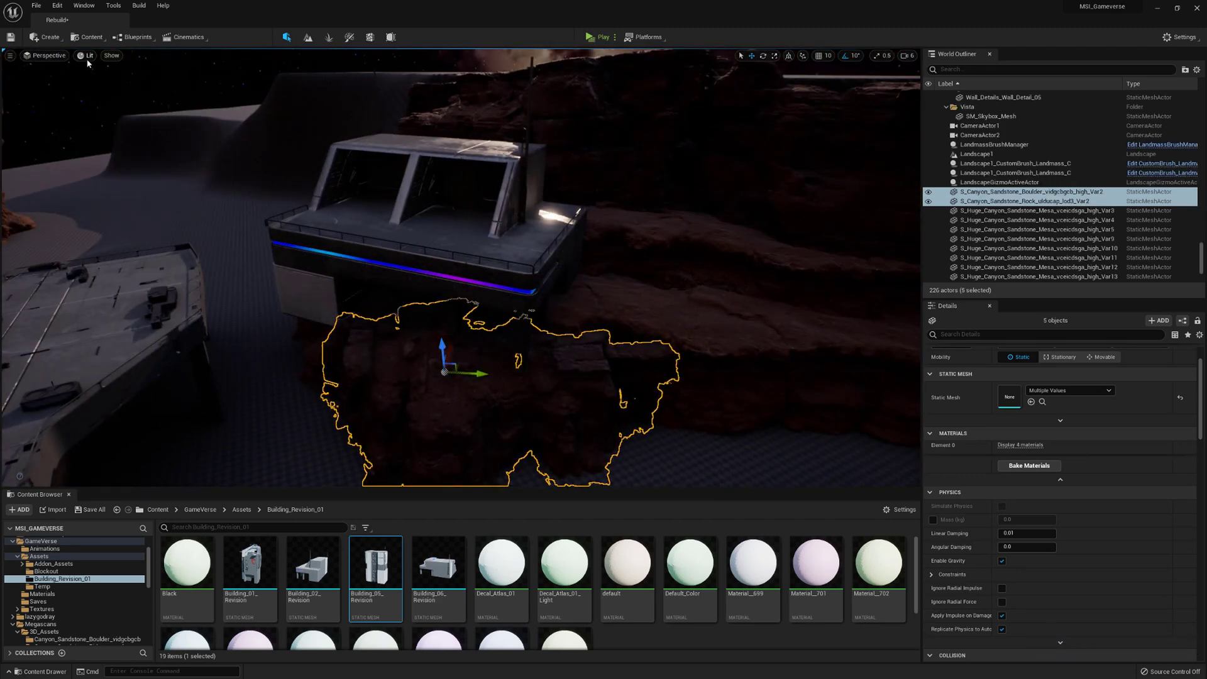
{"action": "left_click", "coordinate": [88, 58]}
{"action": "left_click", "coordinate": [96, 92]}
{"action": "right_click_drag", "start_coordinate": [389, 221], "coordinate": [384, 264]}
{"action": "left_click_drag", "start_coordinate": [422, 213], "coordinate": [420, 204]}
{"action": "right_click_drag", "start_coordinate": [421, 204], "coordinate": [352, 217]}
- Duplicate the five-piece rock group and fit the copy around the other side of Building_3's base
{"action": "left_click_drag", "start_coordinate": [586, 244], "coordinate": [405, 258], "text": "alt"}
{"action": "right_click_drag", "start_coordinate": [406, 258], "coordinate": [478, 277]}
{"action": "key", "text": "w"}
{"action": "left_click_drag", "start_coordinate": [619, 286], "coordinate": [629, 281]}
{"action": "right_click_drag", "start_coordinate": [629, 281], "coordinate": [566, 277]}
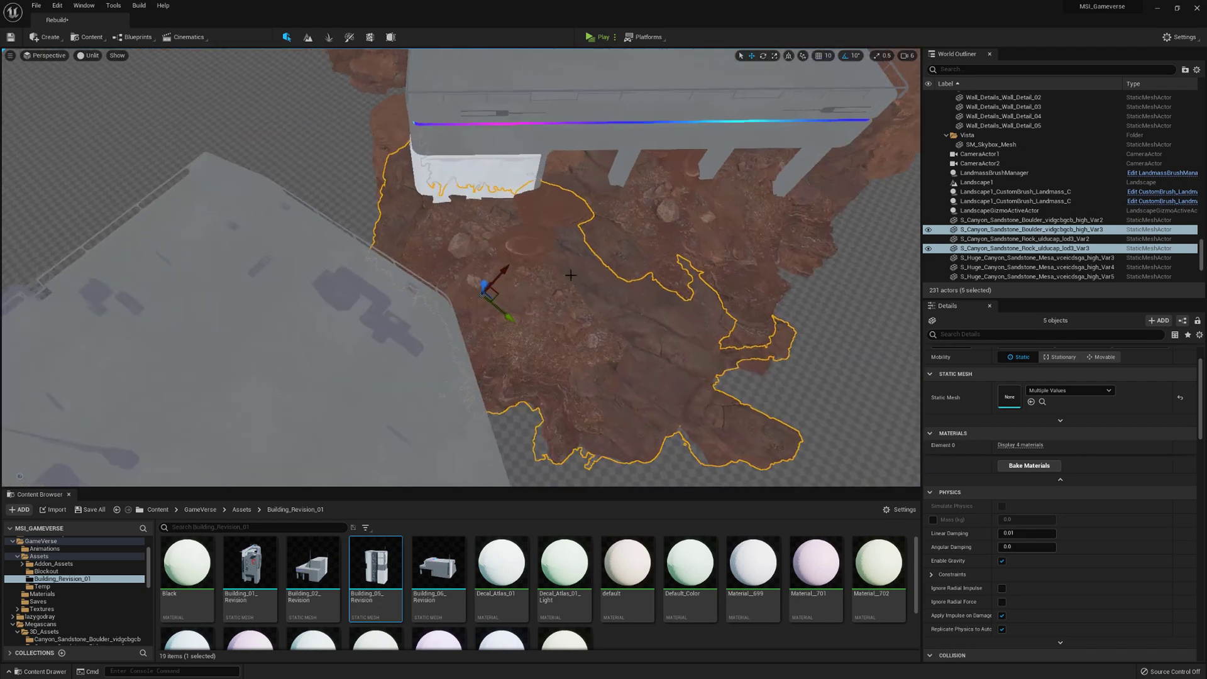
{"action": "left_click_drag", "start_coordinate": [505, 276], "coordinate": [320, 210]}
{"action": "right_click_drag", "start_coordinate": [447, 221], "coordinate": [352, 222]}
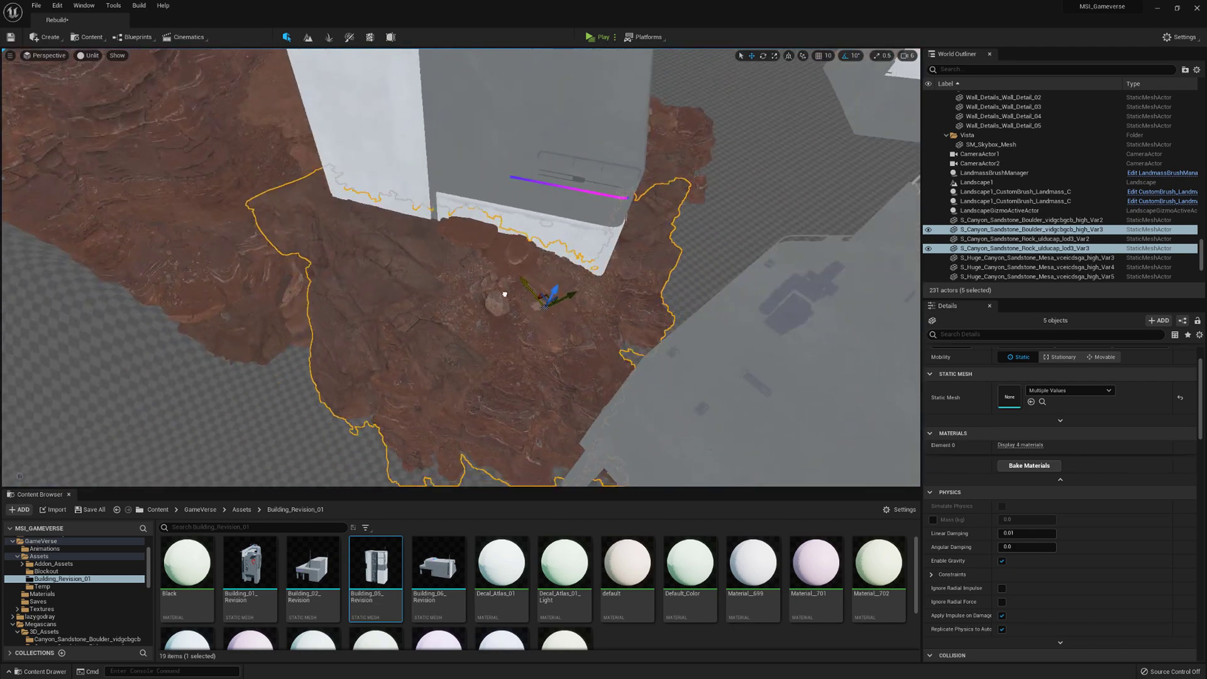
{"action": "left_click_drag", "start_coordinate": [505, 294], "coordinate": [511, 302]}
{"action": "right_click_drag", "start_coordinate": [511, 302], "coordinate": [566, 308]}
- Isolate the Var3 sandstone boulder at Building_3's base, undo its accidental deletion and ready it for rotation
{"action": "left_click", "coordinate": [512, 289]}
{"action": "key", "text": "Delete"}
{"action": "key", "text": "ctrl+z"}
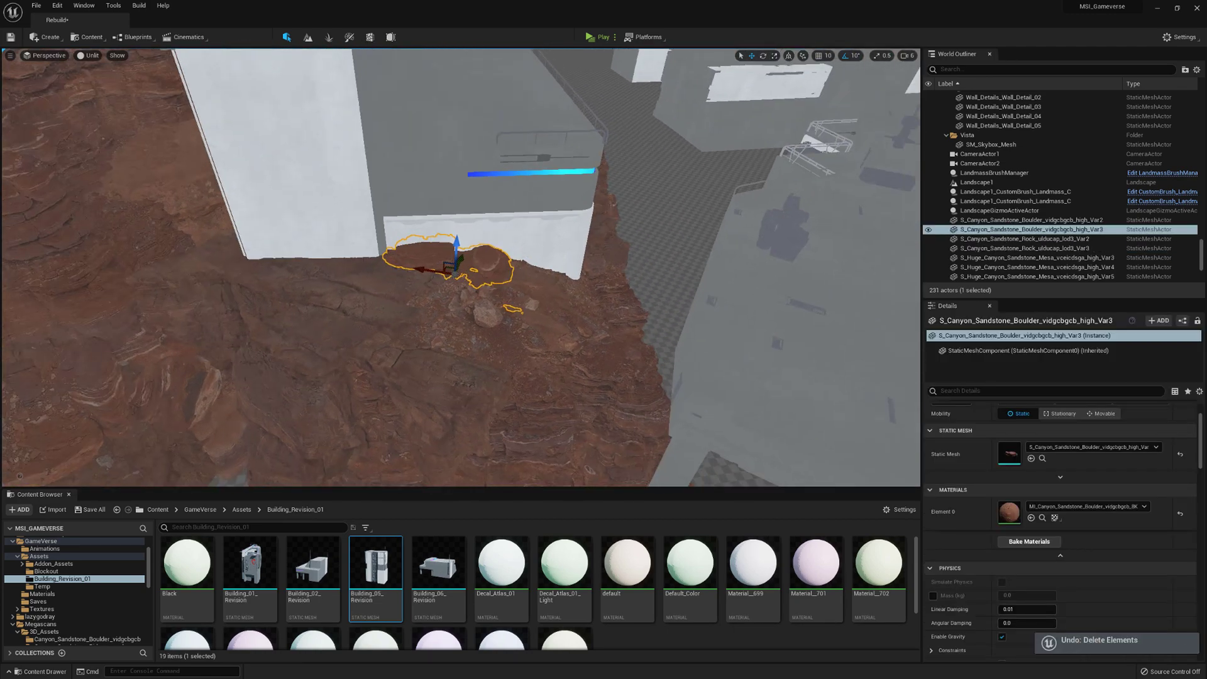
{"action": "right_click_drag", "start_coordinate": [448, 327], "coordinate": [484, 321]}
{"action": "key", "text": "e"}
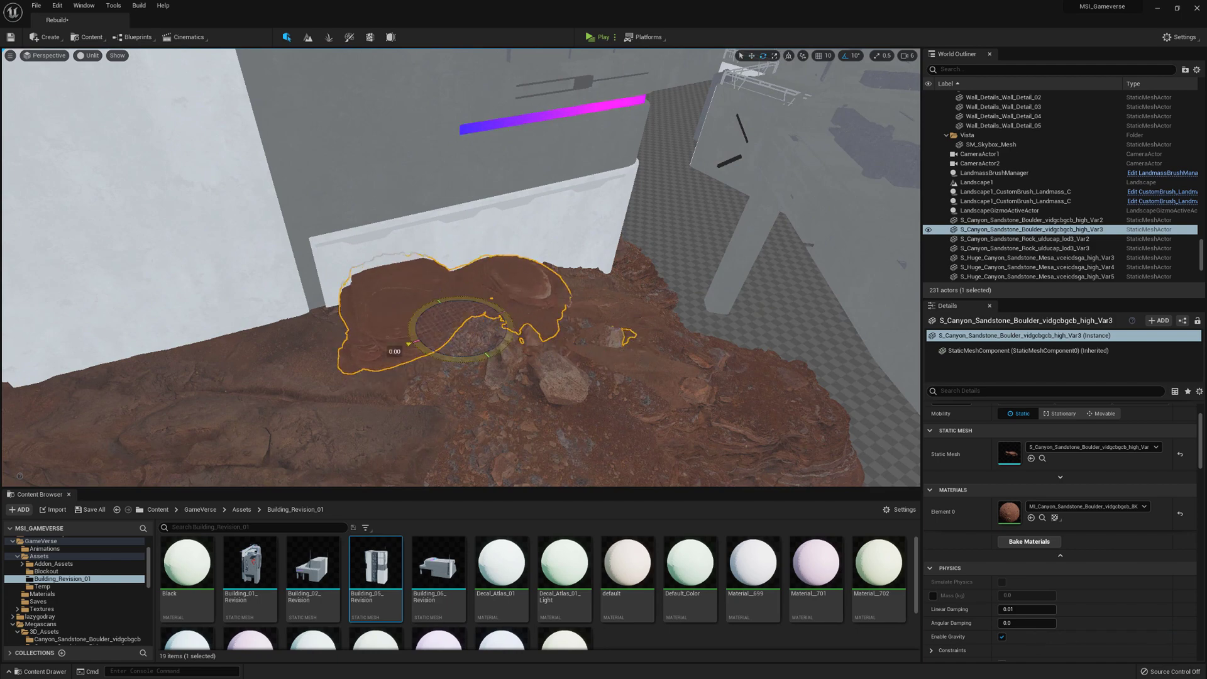
- Return the viewport to Lit shading and select the long sandstone mesa piece beside the building to inspect its placement
{"action": "left_click", "coordinate": [116, 83]}
{"action": "right_click_drag", "start_coordinate": [440, 251], "coordinate": [479, 258]}
{"action": "left_click", "coordinate": [497, 270]}
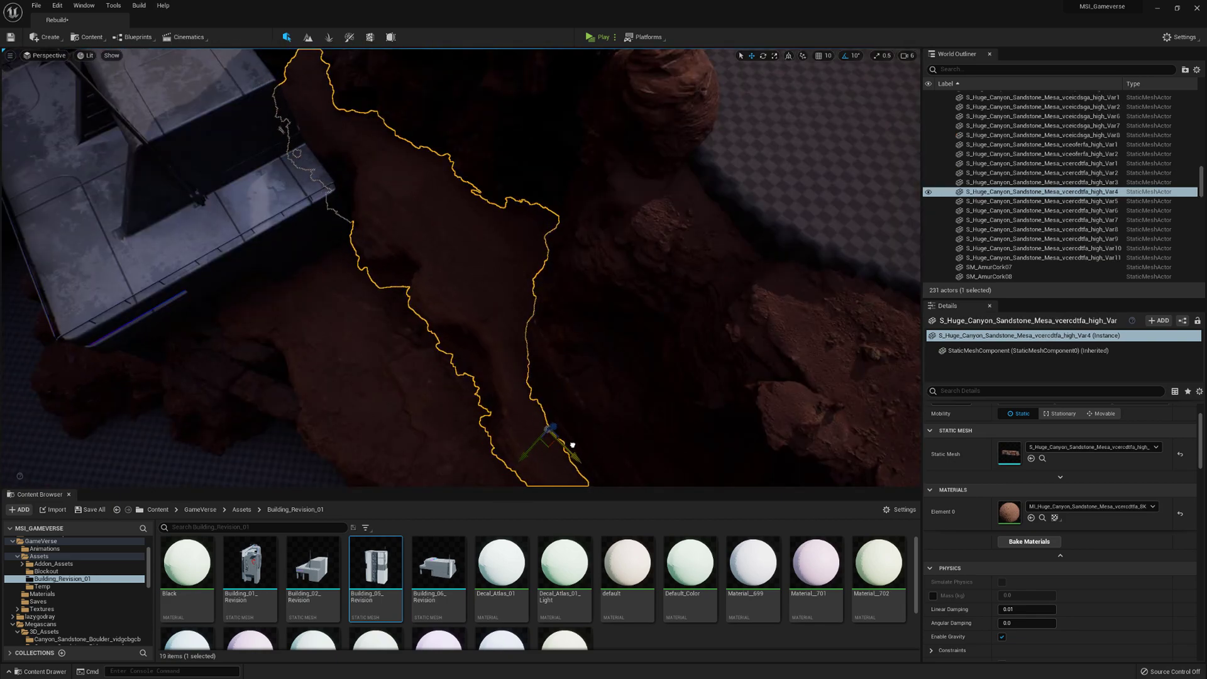
{"action": "right_click_drag", "start_coordinate": [573, 445], "coordinate": [603, 346]}
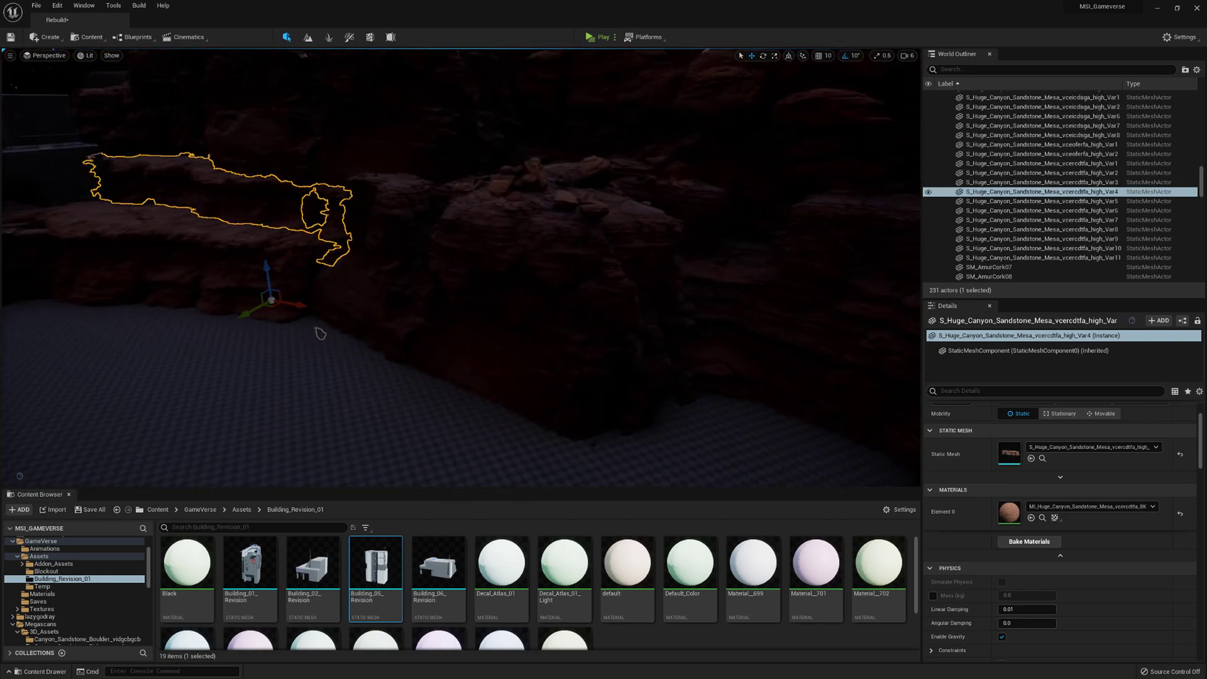
{"action": "left_click_drag", "start_coordinate": [320, 334], "coordinate": [503, 226], "text": "alt"}
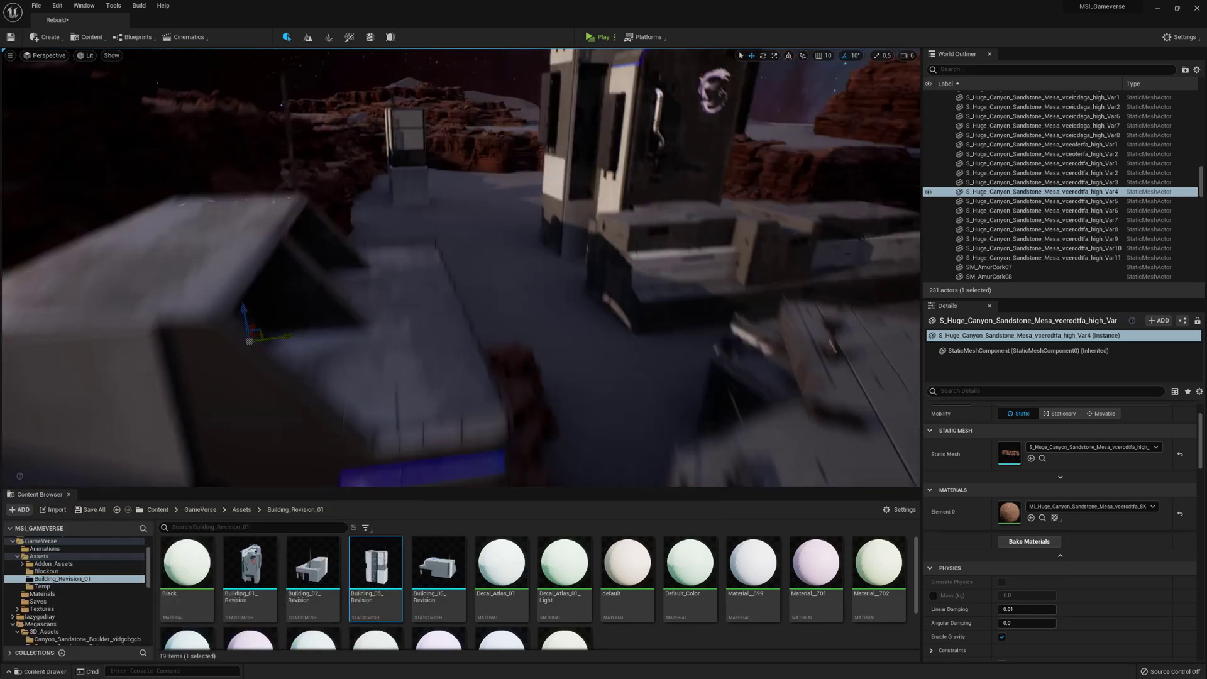
- Select Building_11 and reposition it on the open ground between the central tower and the cliffs
{"action": "left_click", "coordinate": [405, 148]}
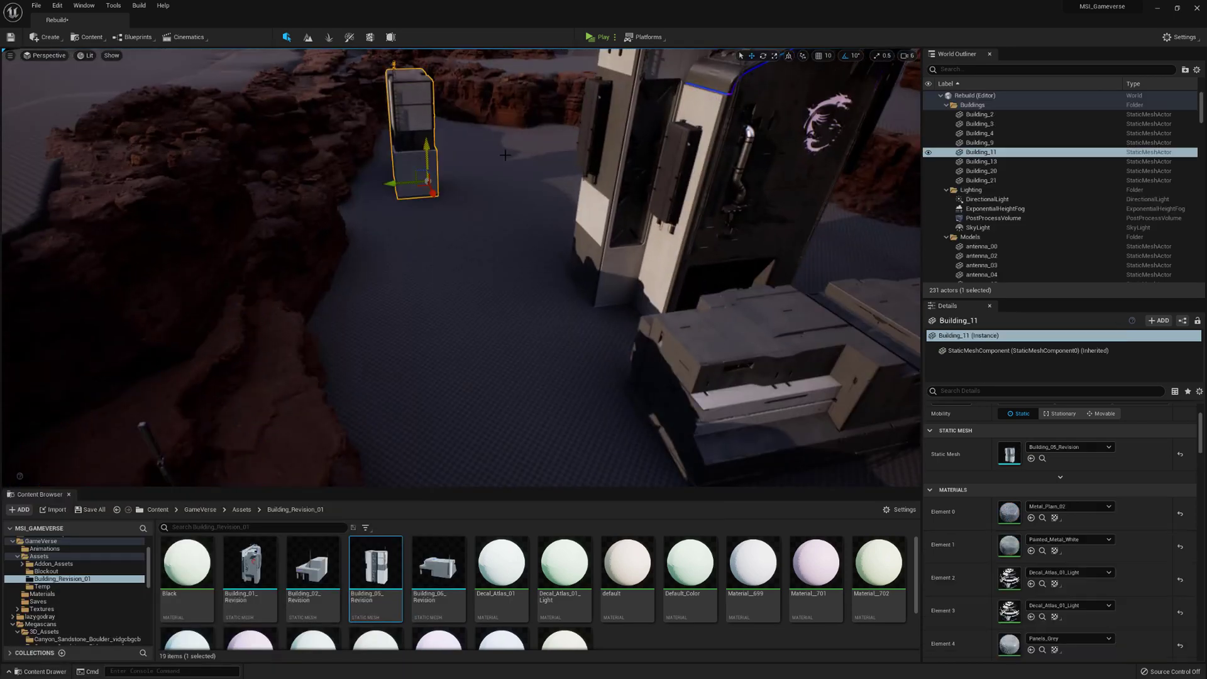
{"action": "right_click_drag", "start_coordinate": [404, 189], "coordinate": [466, 213]}
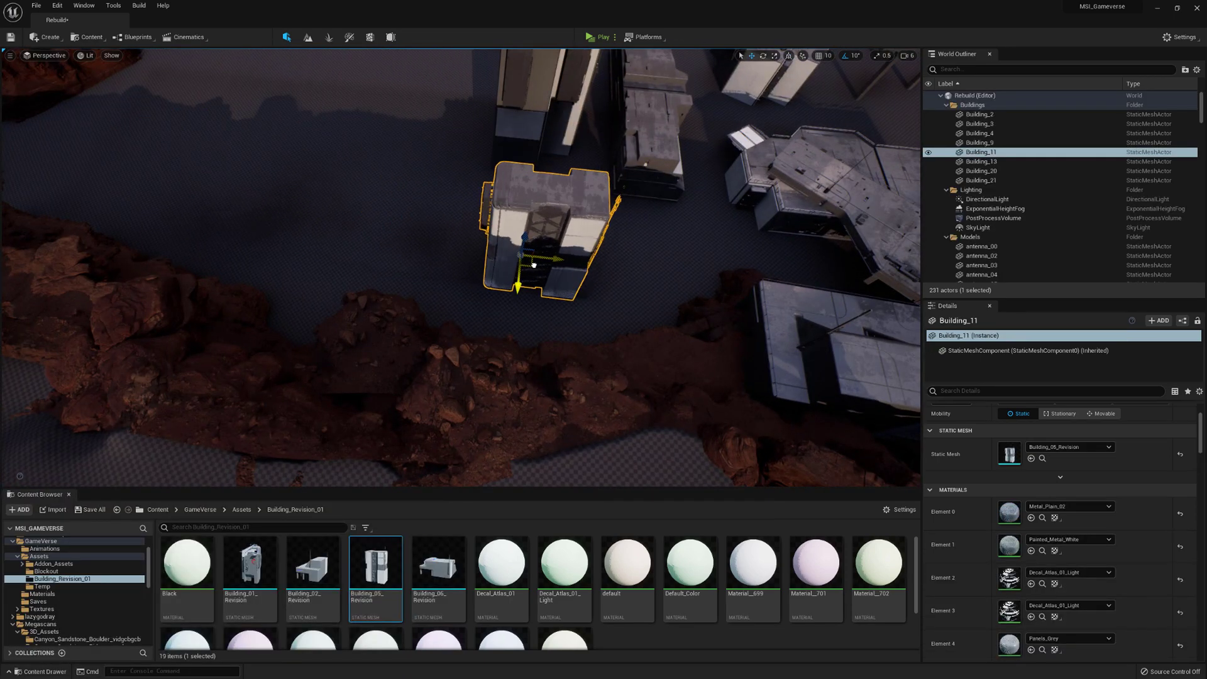
{"action": "left_click_drag", "start_coordinate": [534, 265], "coordinate": [463, 304]}
{"action": "right_click_drag", "start_coordinate": [464, 305], "coordinate": [440, 317]}
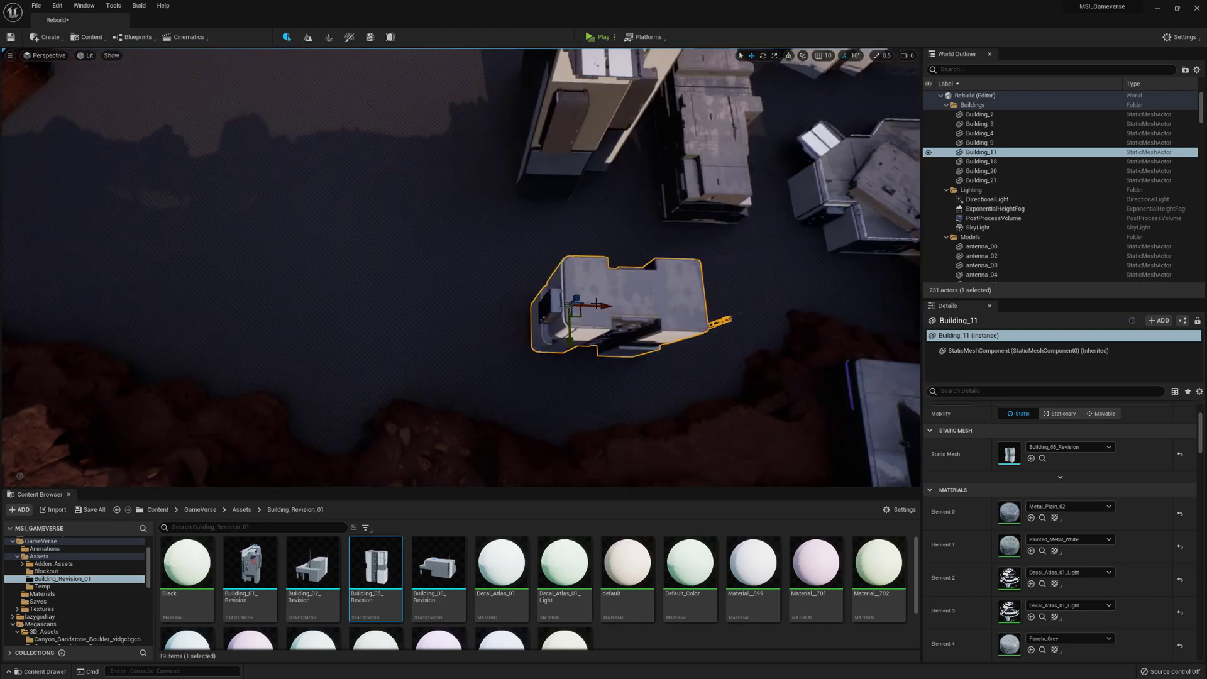
- Duplicate Building_11 and rotate the copy so it stands crosswise against the end of the original
{"action": "left_click_drag", "start_coordinate": [642, 309], "coordinate": [494, 306], "text": "alt"}
{"action": "key", "text": "e"}
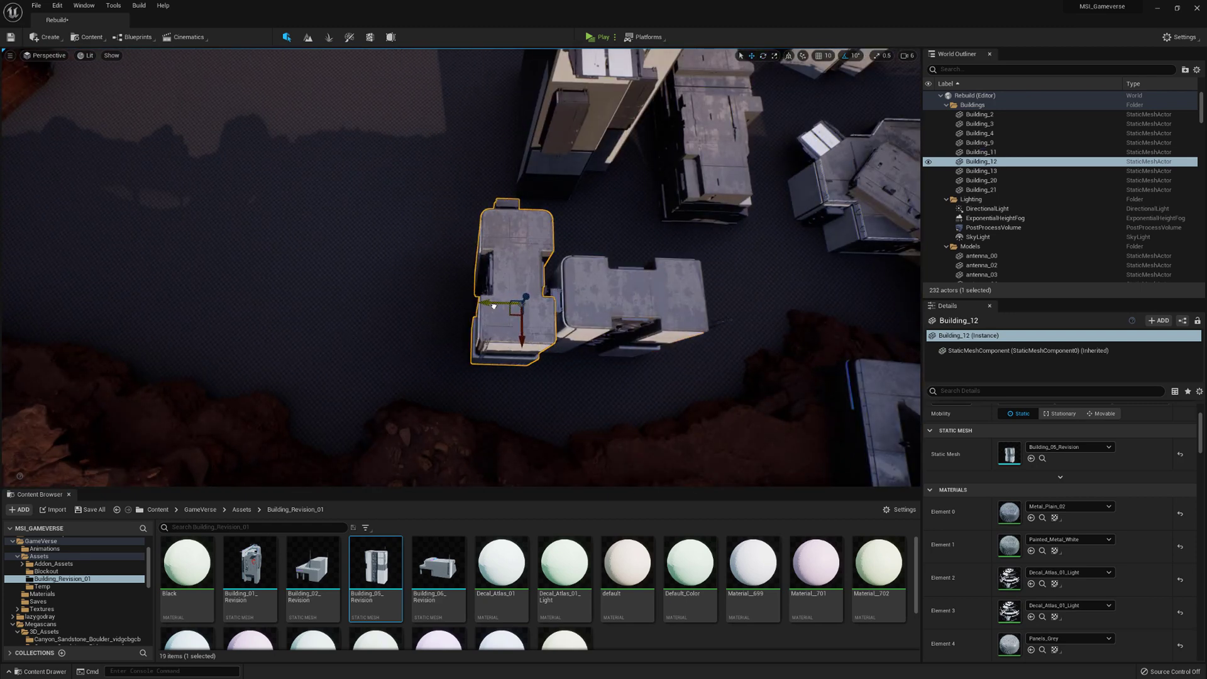
{"action": "right_click_drag", "start_coordinate": [522, 305], "coordinate": [553, 296]}
{"action": "left_click", "coordinate": [654, 258]}
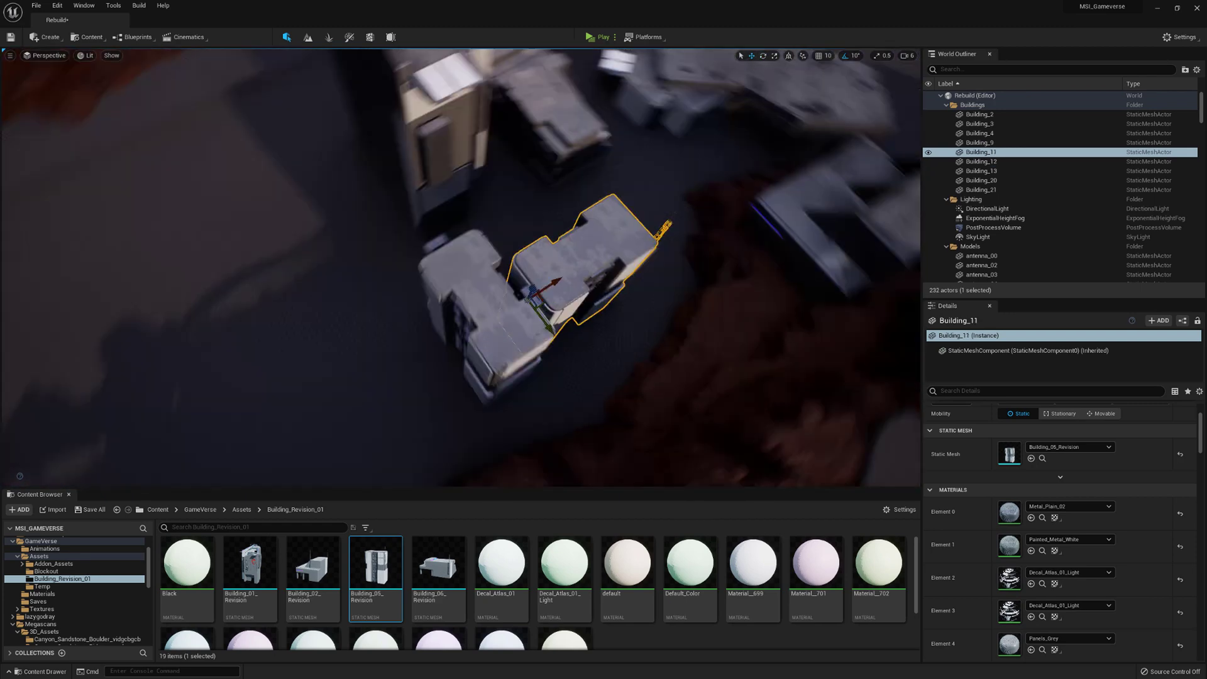
{"action": "left_click", "coordinate": [487, 324]}
{"action": "right_click_drag", "start_coordinate": [487, 324], "coordinate": [566, 252]}
{"action": "left_click_drag", "start_coordinate": [434, 182], "coordinate": [415, 157], "text": "alt"}
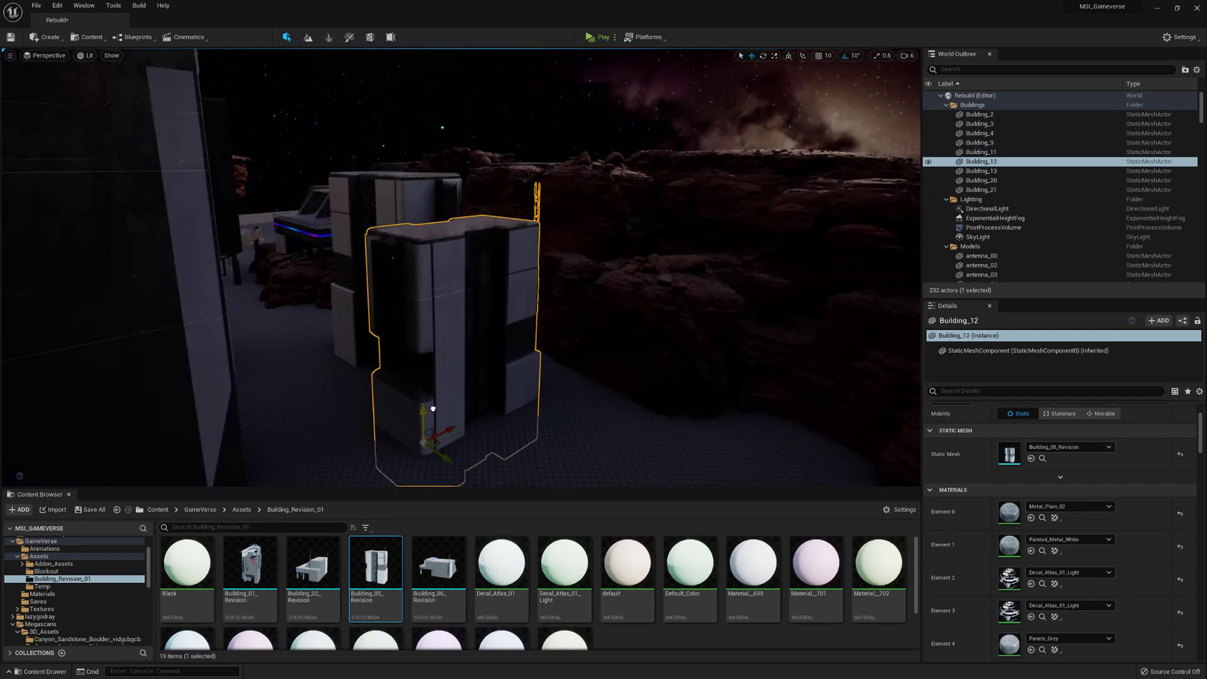
- Rotate Building_12 further and shift it to fit closely beside Building_11
{"action": "left_click_drag", "start_coordinate": [432, 408], "coordinate": [410, 330], "text": "alt"}
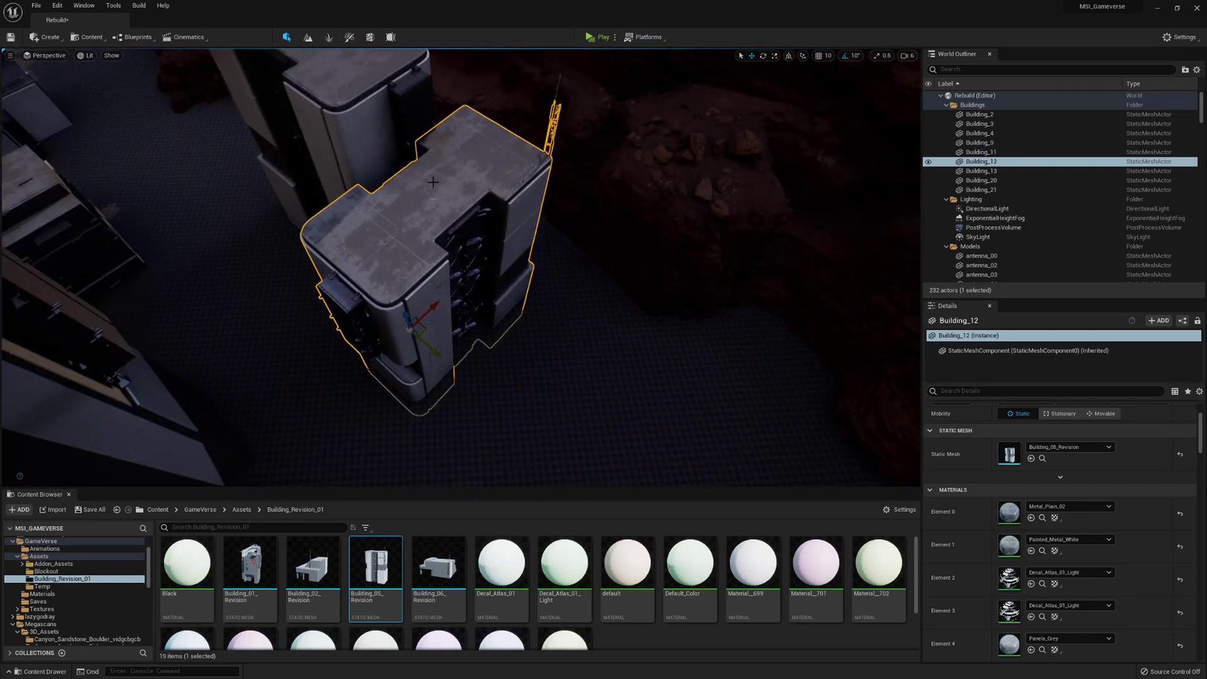
{"action": "left_click_drag", "start_coordinate": [433, 182], "coordinate": [528, 171], "text": "alt"}
{"action": "key", "text": "e"}
{"action": "left_click_drag", "start_coordinate": [470, 375], "coordinate": [462, 380]}
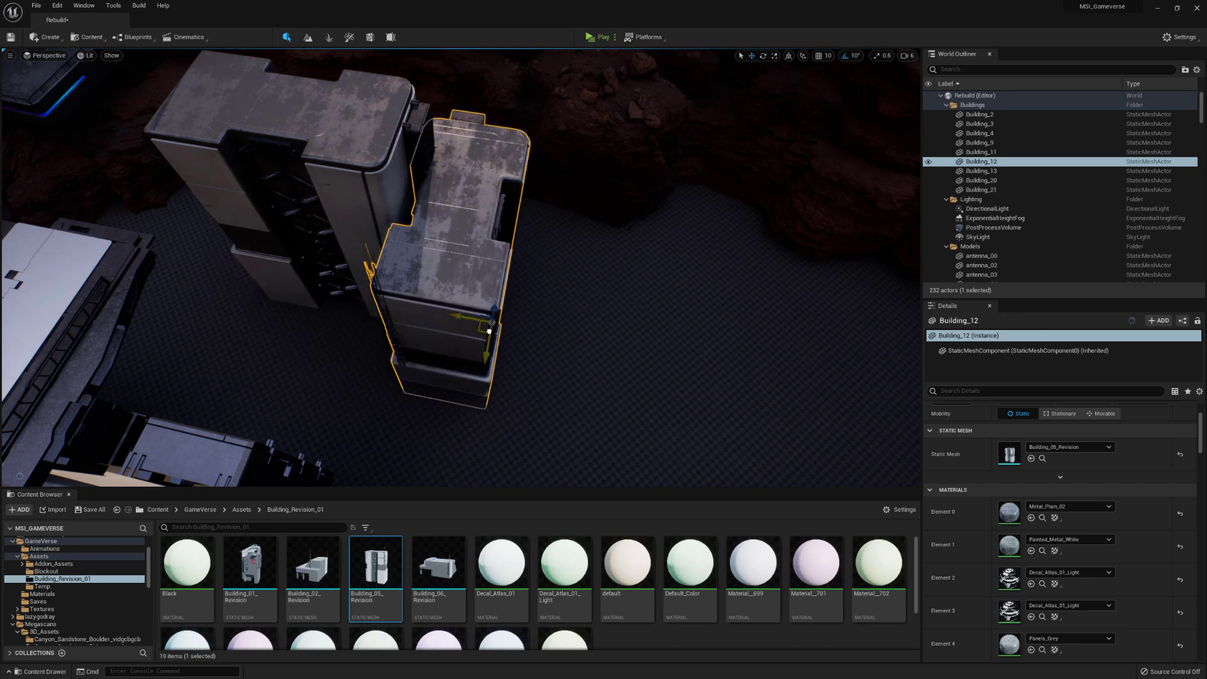
{"action": "left_click_drag", "start_coordinate": [489, 332], "coordinate": [276, 333], "text": "alt"}
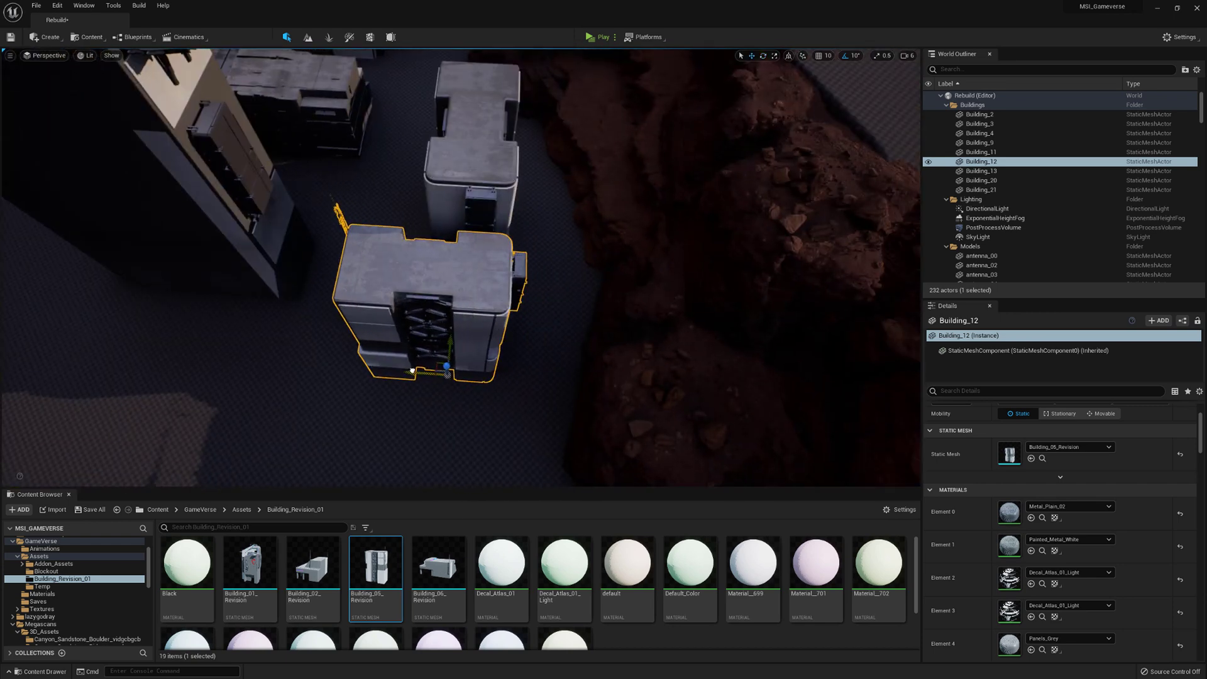
- Duplicate Building_12 and place the copy at the far end to extend the row of buildings
{"action": "left_click_drag", "start_coordinate": [457, 213], "coordinate": [636, 215], "text": "alt"}
{"action": "left_click_drag", "start_coordinate": [360, 324], "coordinate": [588, 288], "text": "alt"}
{"action": "right_click_drag", "start_coordinate": [539, 249], "coordinate": [774, 258]}
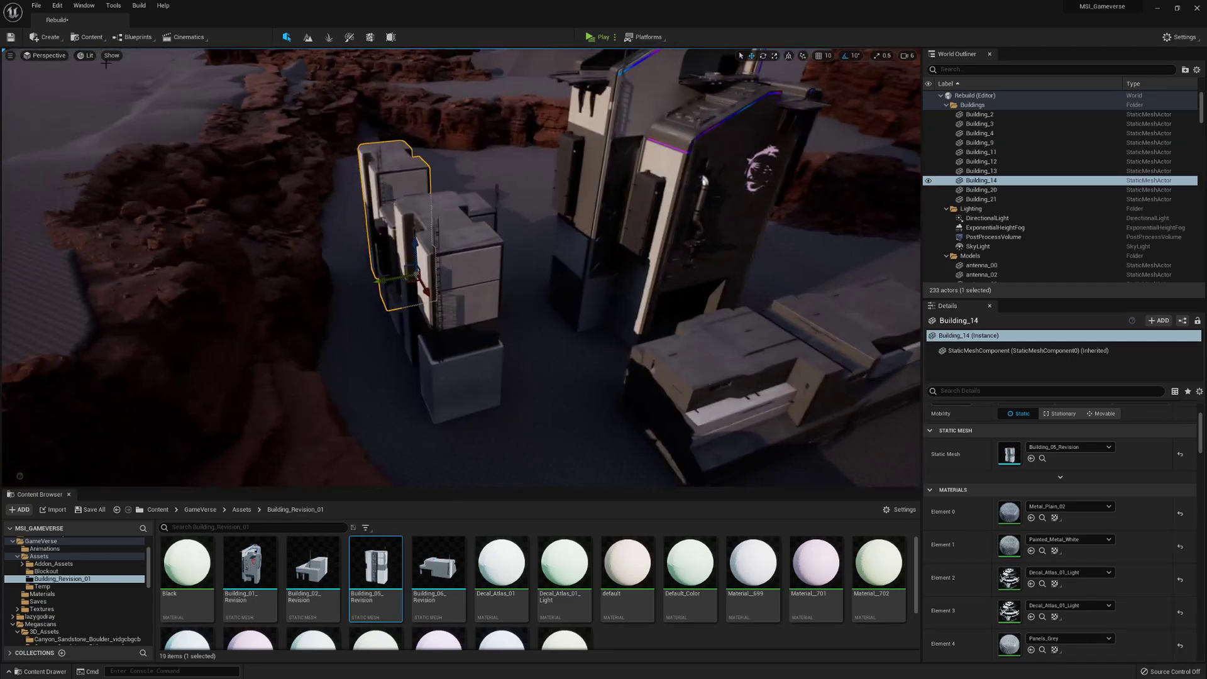
- Select Building_11, Building_12 and Building_14 together, move them within CameraActor1's view and adjust the camera framing
{"action": "left_click", "coordinate": [478, 215], "text": "ctrl"}
{"action": "left_click", "coordinate": [45, 55]}
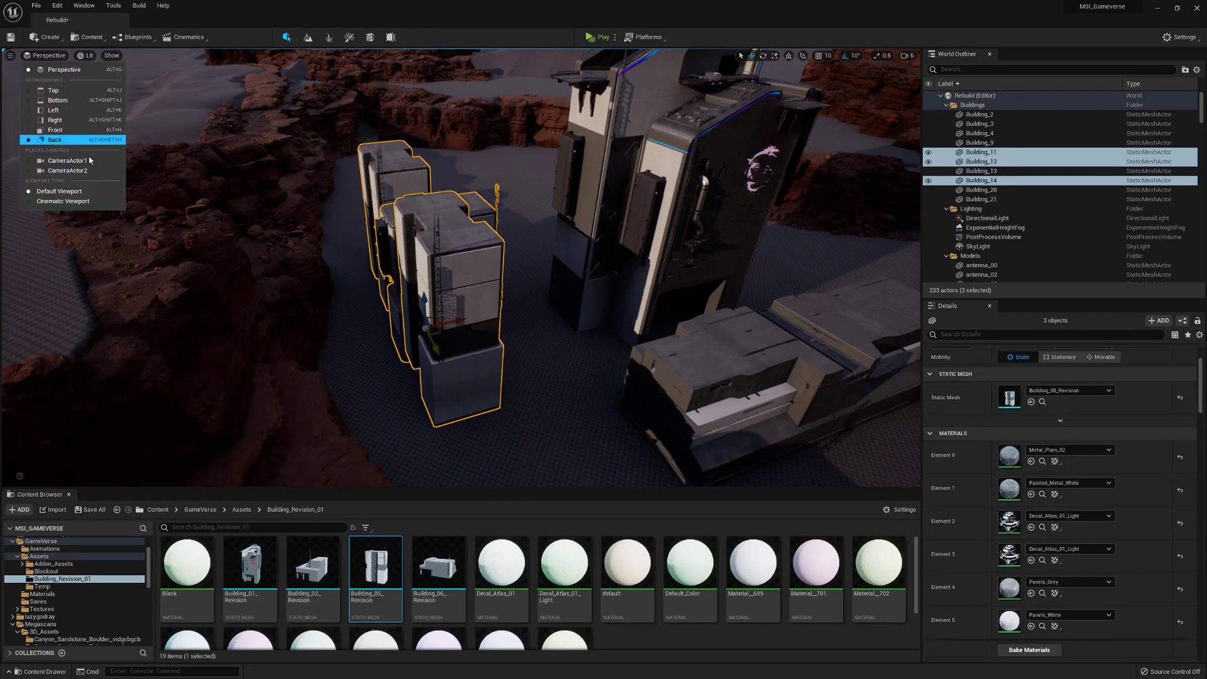
{"action": "left_click", "coordinate": [74, 169]}
{"action": "left_click_drag", "start_coordinate": [347, 409], "coordinate": [335, 392]}
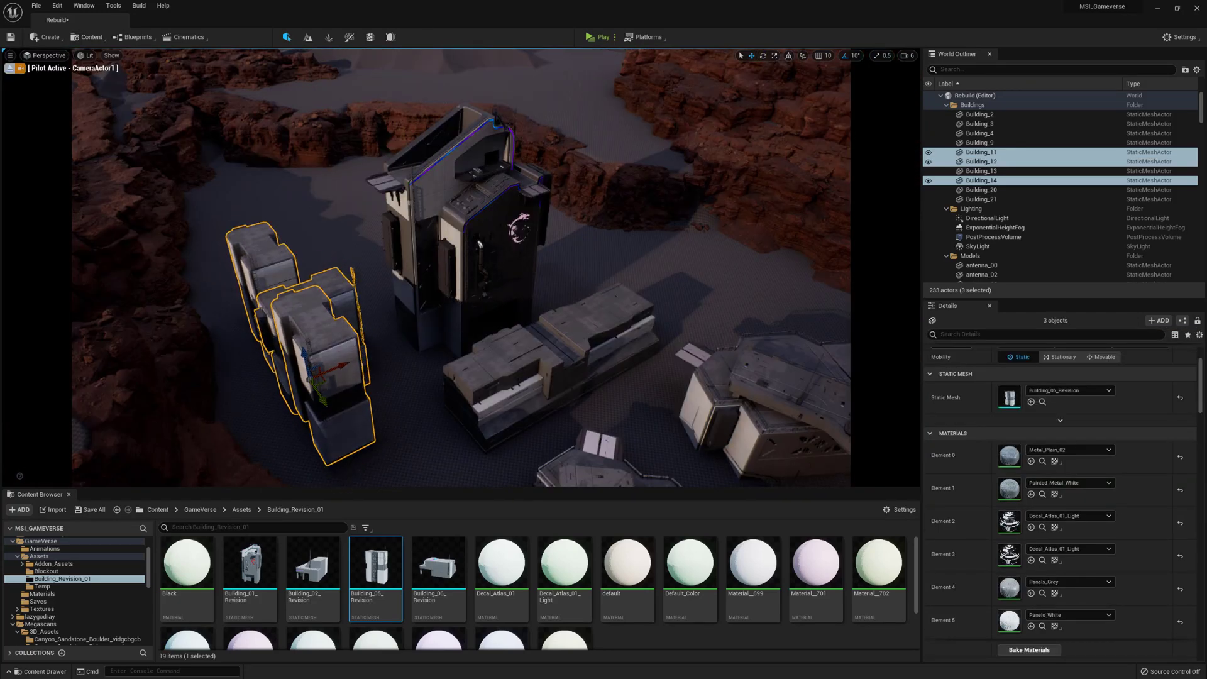
{"action": "right_click_drag", "start_coordinate": [336, 393], "coordinate": [347, 415]}
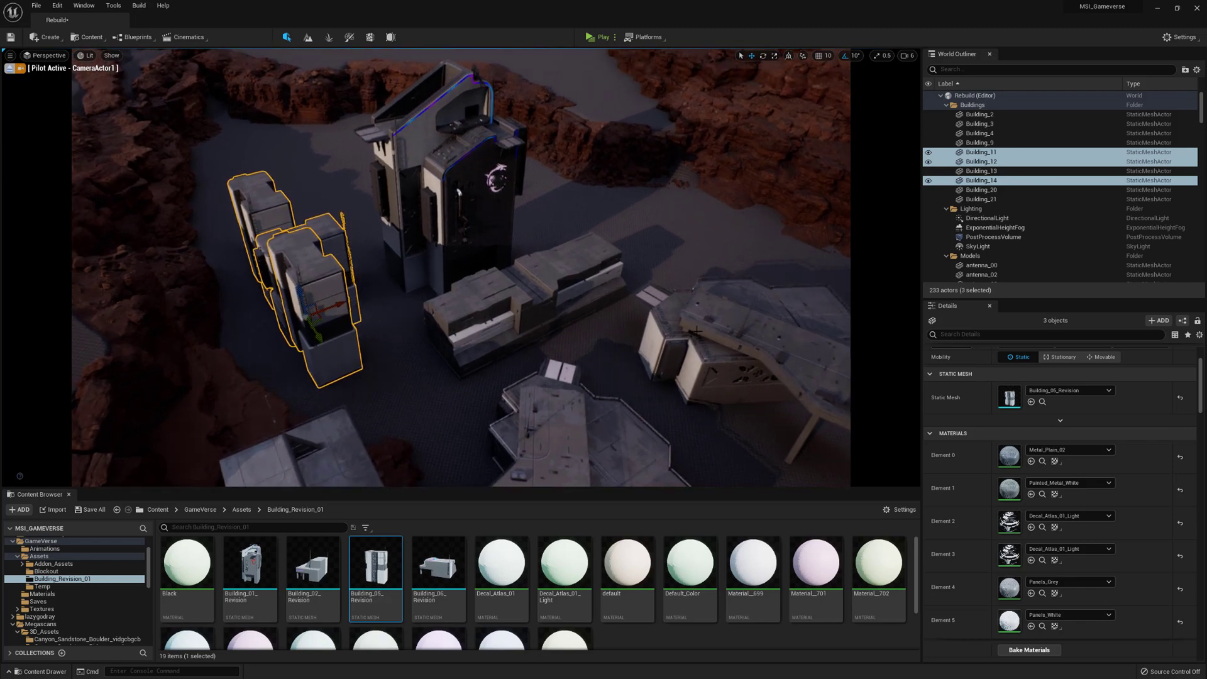
- Move Building_21 outward from the central buildings and adjust CameraActor1's framing
{"action": "left_click", "coordinate": [752, 364]}
{"action": "left_click_drag", "start_coordinate": [783, 385], "coordinate": [806, 403]}
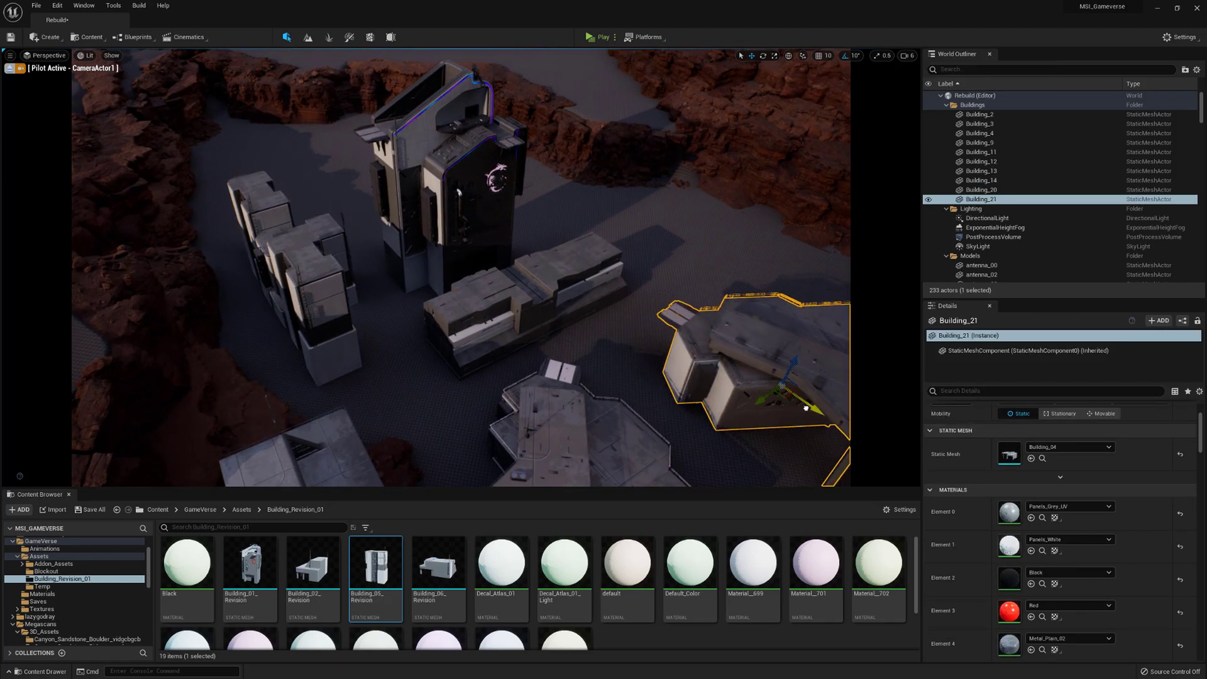
{"action": "mouse_move", "coordinate": [805, 403]}
{"action": "right_mouse_down"}
{"action": "mouse_move", "coordinate": [805, 440]}
{"action": "mouse_move", "coordinate": [796, 393]}
{"action": "right_mouse_up"}
- Shift the three-building row toward the cliffs and move Building_9 slightly away from the central tower
{"action": "left_click", "coordinate": [307, 234]}
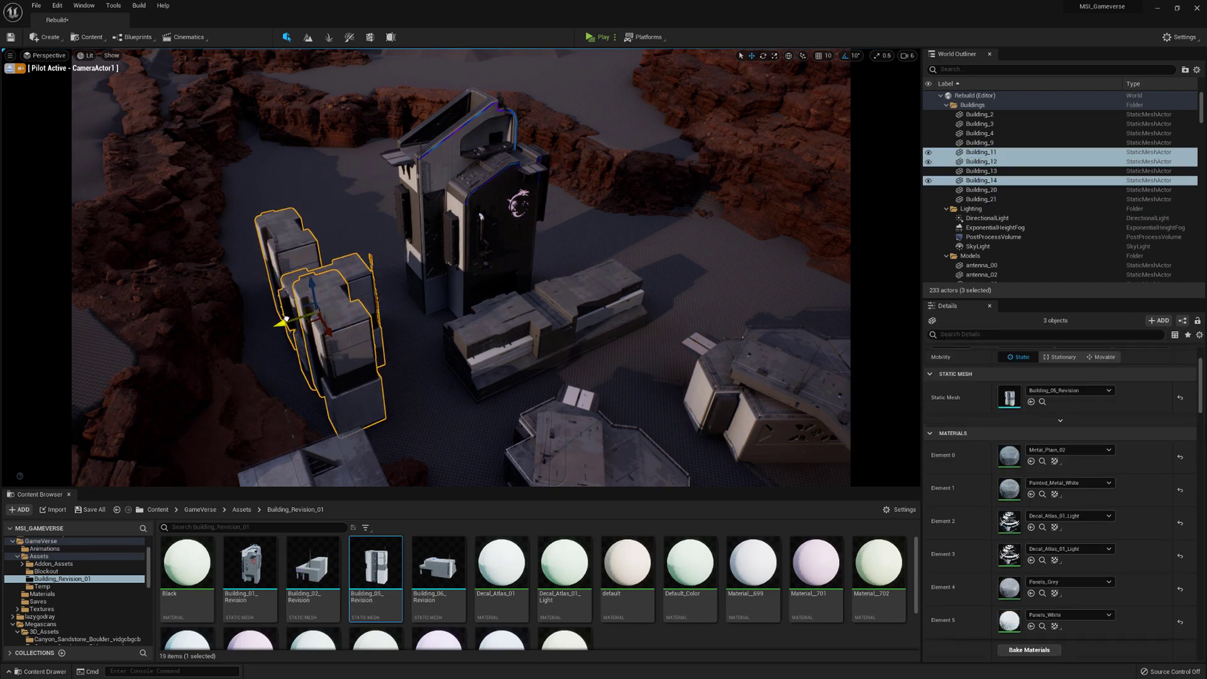
{"action": "mouse_move", "coordinate": [290, 322]}
{"action": "left_mouse_down"}
{"action": "mouse_move", "coordinate": [281, 325]}
{"action": "mouse_move", "coordinate": [303, 320]}
{"action": "left_mouse_up"}
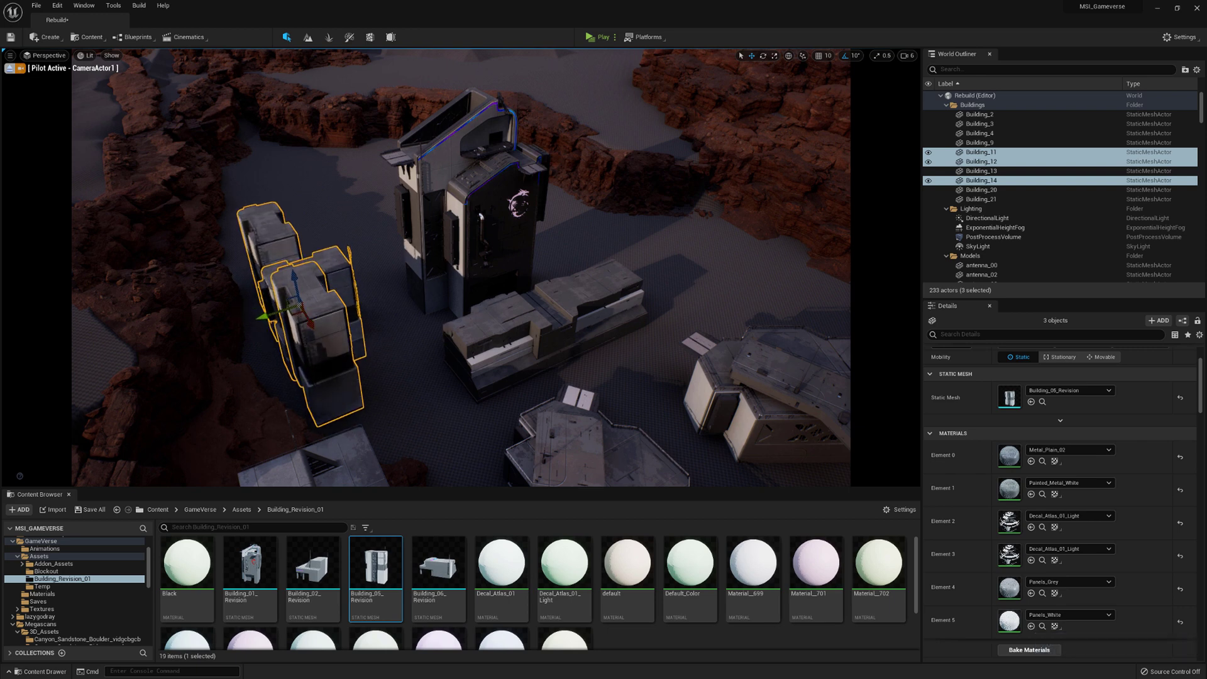
{"action": "left_click", "coordinate": [519, 372]}
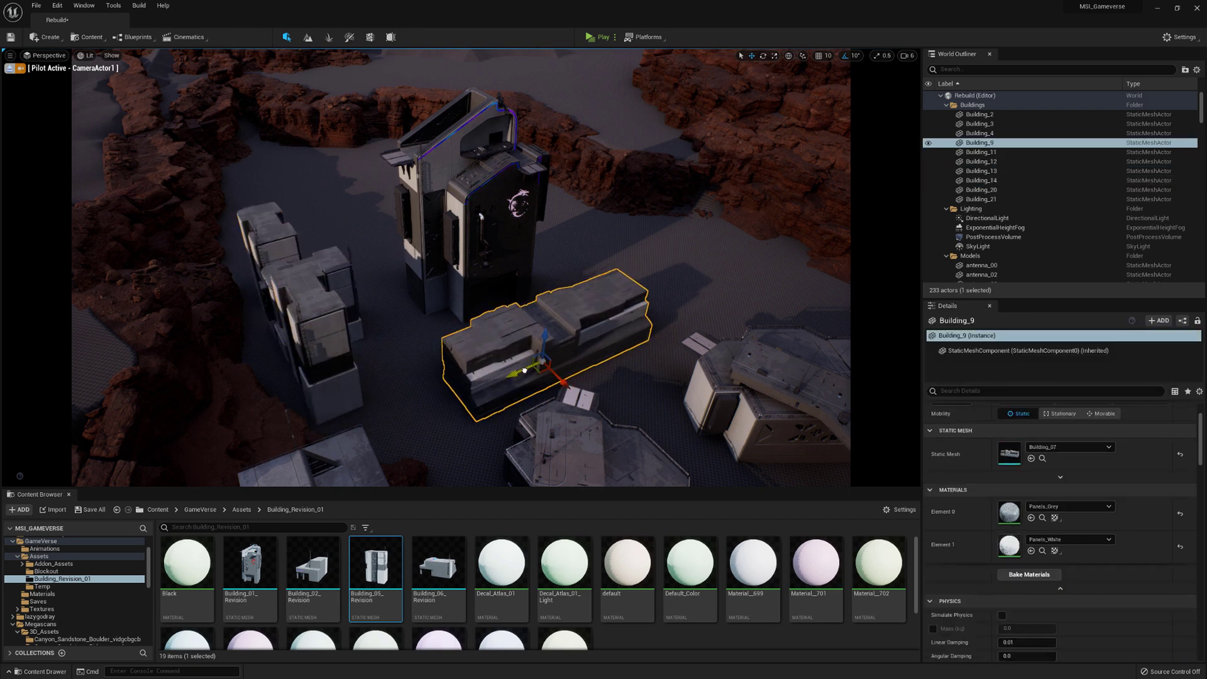
- Check the layout through CameraActor2, stop piloting CameraActor1 and reposition the Building_20 platform
{"action": "left_click_drag", "start_coordinate": [729, 4], "coordinate": [762, 76]}
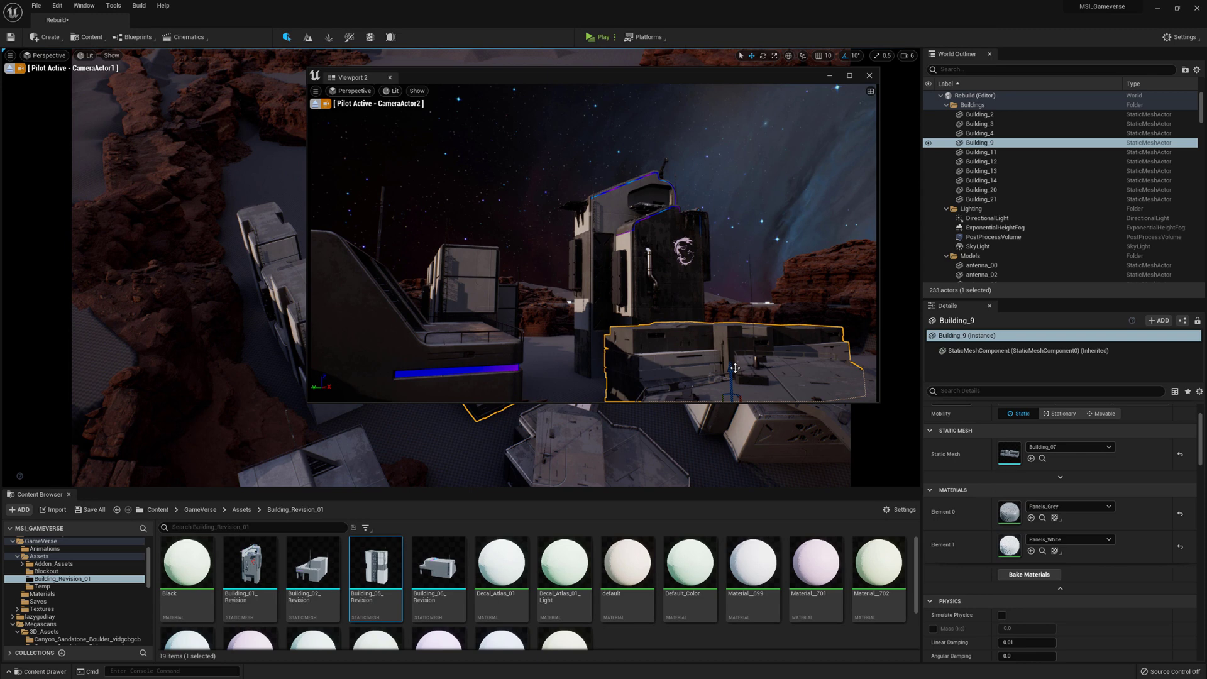
{"action": "left_click", "coordinate": [741, 371]}
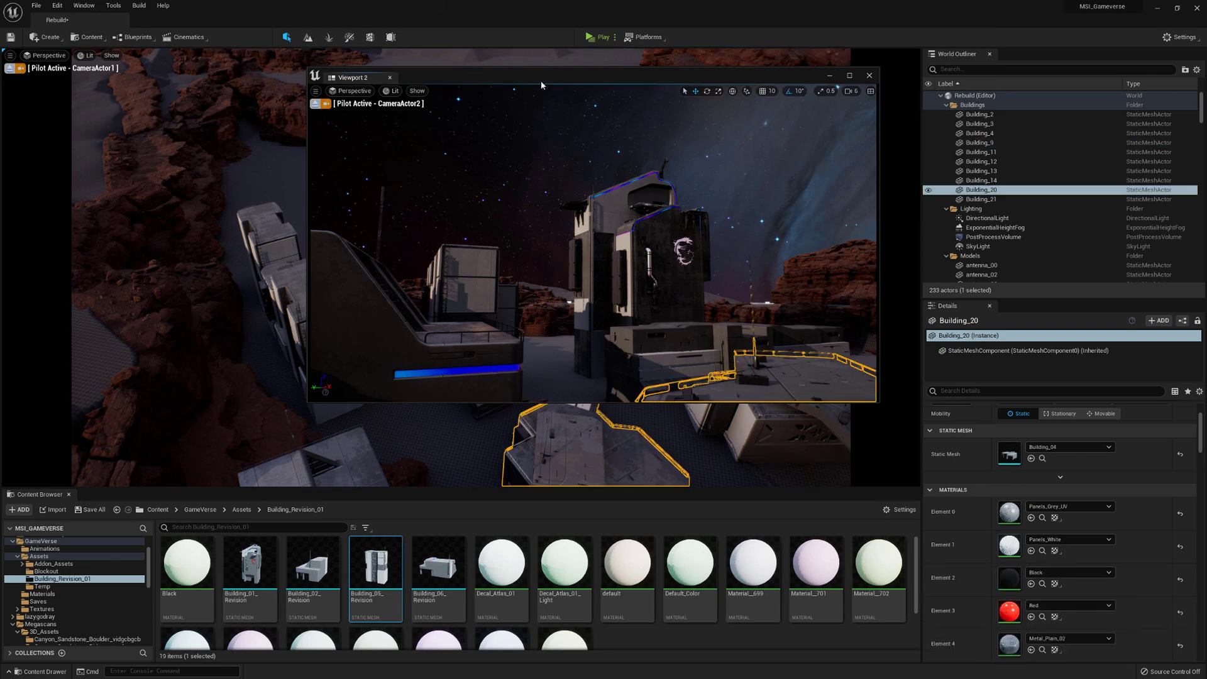
{"action": "left_click_drag", "start_coordinate": [541, 82], "coordinate": [545, 2]}
{"action": "left_click", "coordinate": [9, 68]}
{"action": "right_click_drag", "start_coordinate": [516, 327], "coordinate": [535, 365]}
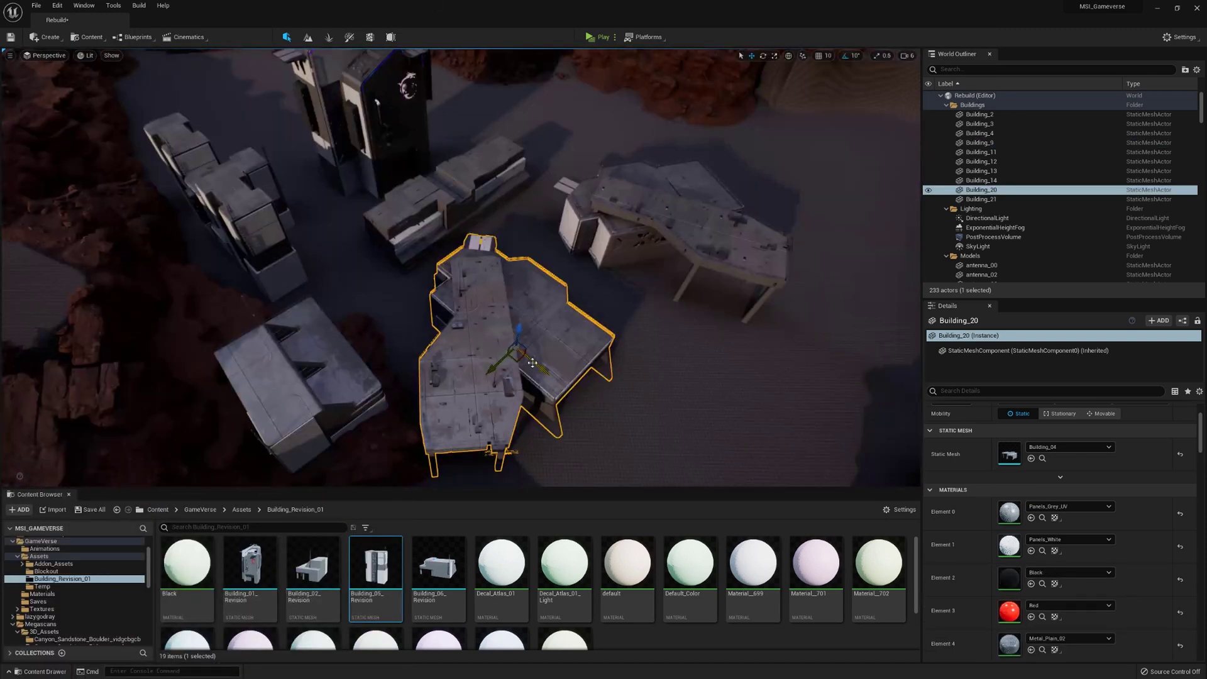
{"action": "left_click_drag", "start_coordinate": [556, 379], "coordinate": [538, 366]}
- Duplicate Building_14 and place the rotated copy on the open ground behind the row, beside the central tower
{"action": "left_click", "coordinate": [682, 217]}
{"action": "right_click_drag", "start_coordinate": [682, 217], "coordinate": [576, 208]}
{"action": "left_click", "coordinate": [544, 264]}
{"action": "right_click_drag", "start_coordinate": [544, 264], "coordinate": [488, 302]}
{"action": "left_click", "coordinate": [428, 346]}
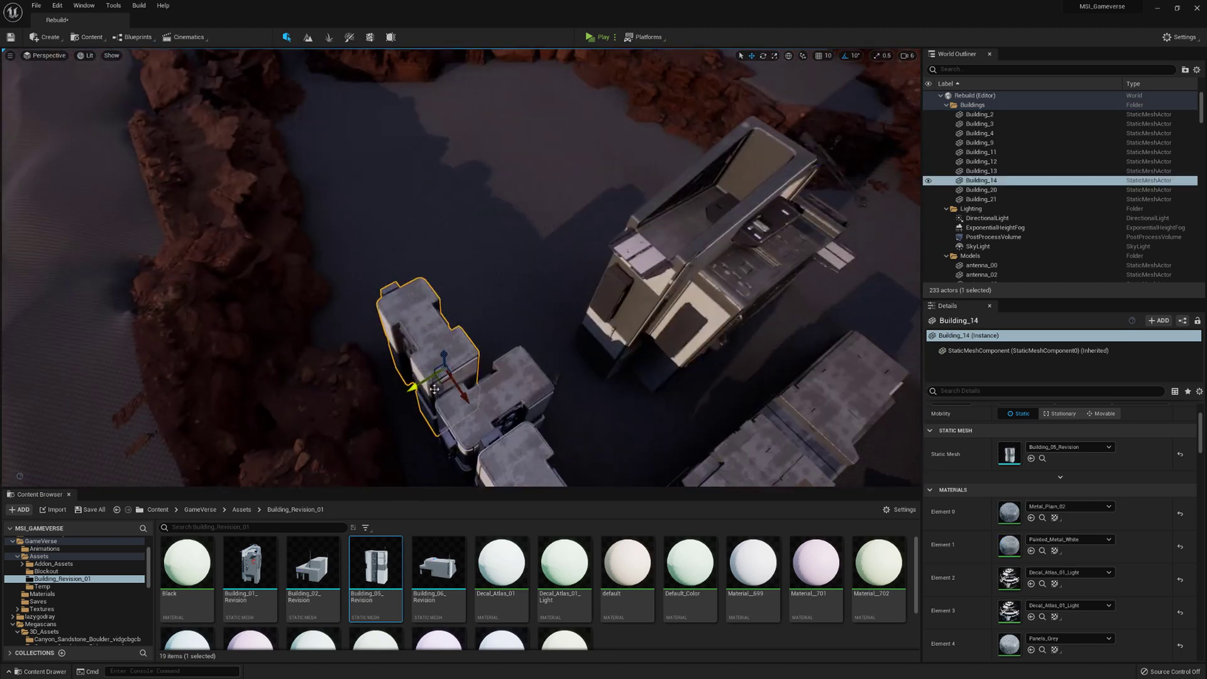
{"action": "left_click_drag", "start_coordinate": [418, 387], "coordinate": [492, 201], "text": "alt"}
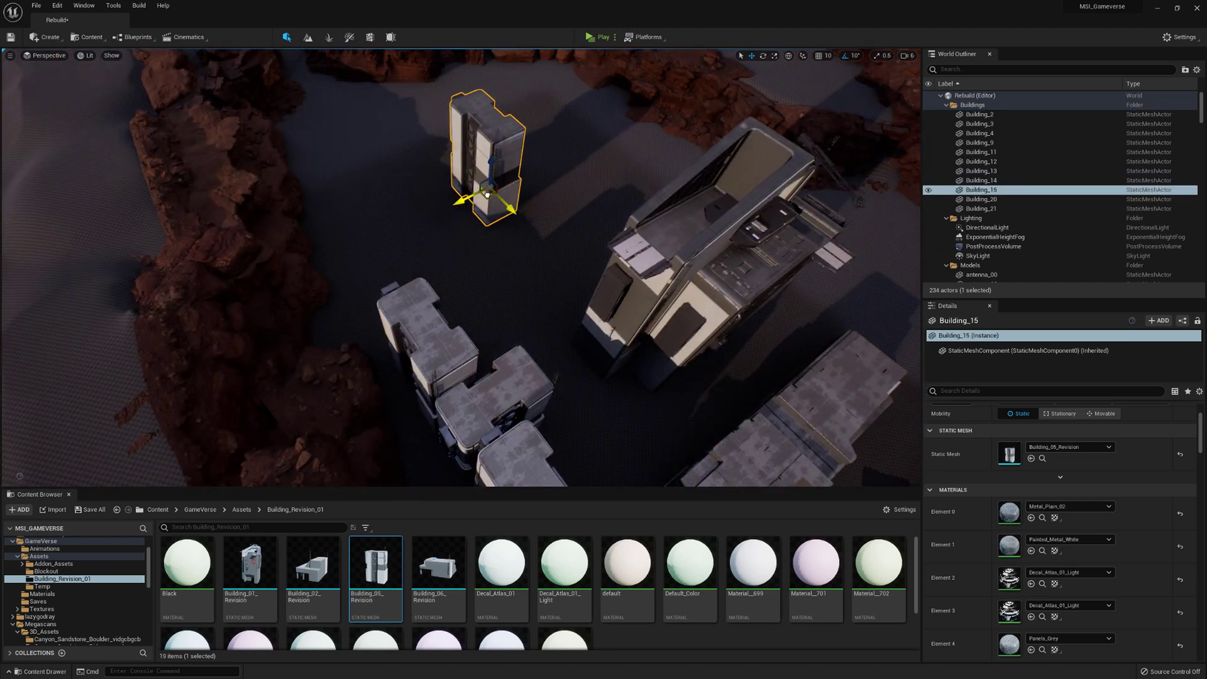
- Look through CameraActor1, set its Field Of View to 60° and reframe the shot around the base
{"action": "left_click", "coordinate": [44, 55]}
{"action": "left_click", "coordinate": [63, 161]}
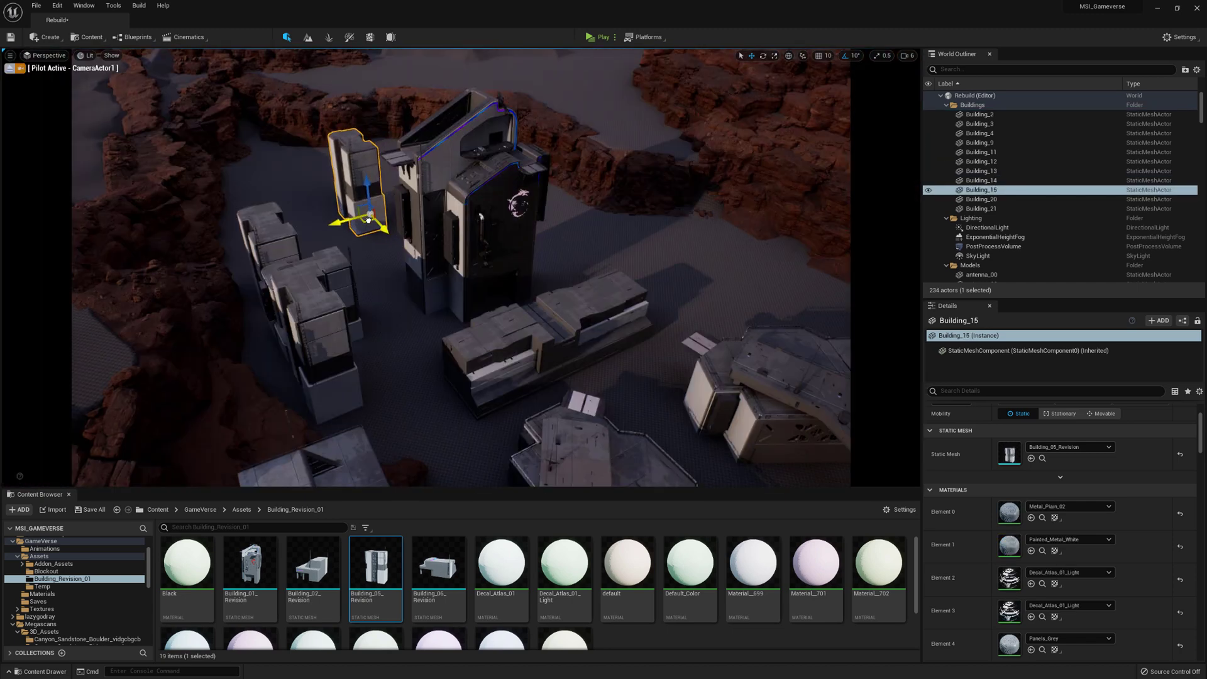
{"action": "scroll", "coordinate": [962, 118], "scroll_direction": "down", "scroll_amount": 5}
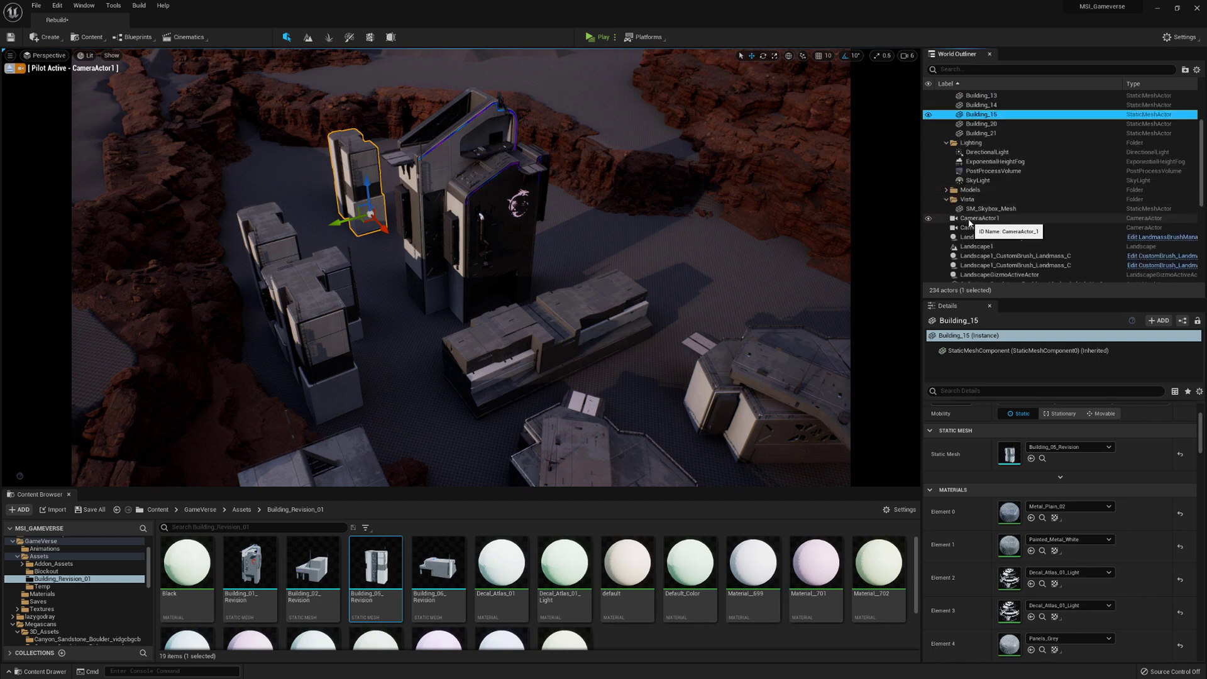
{"action": "left_click", "coordinate": [979, 219]}
{"action": "left_click_drag", "start_coordinate": [1028, 469], "coordinate": [997, 468]}
{"action": "right_click_drag", "start_coordinate": [461, 267], "coordinate": [453, 249]}
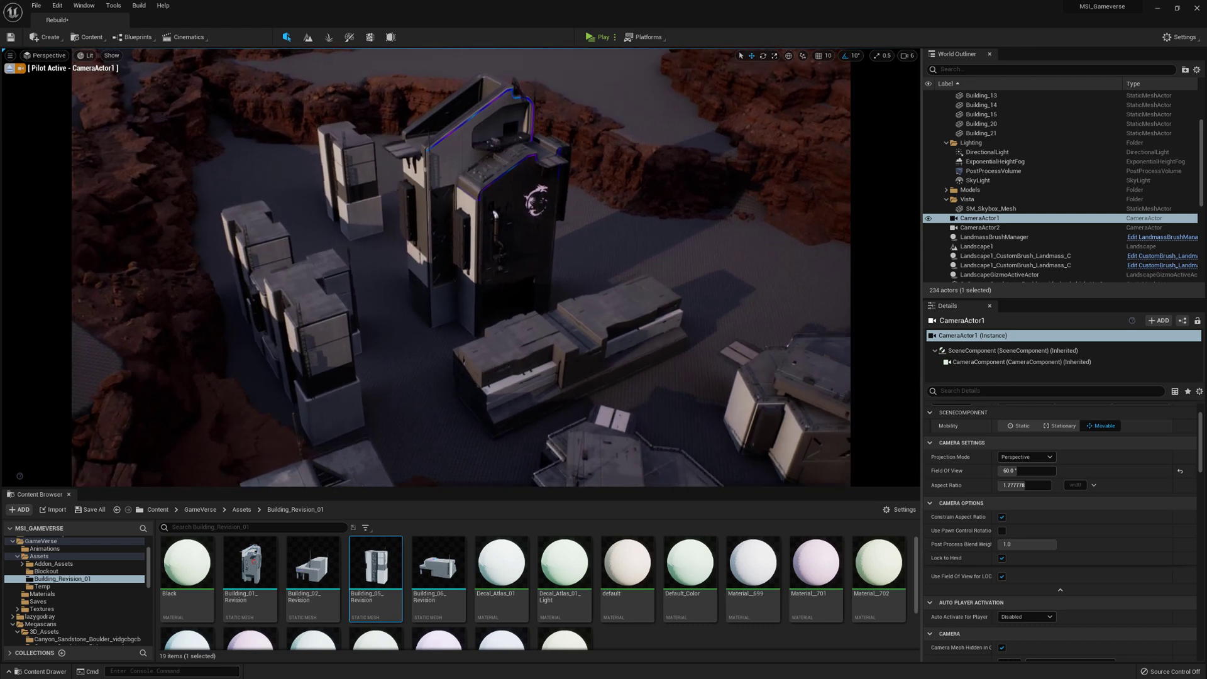
- Bring Building_4 and Building_13 from outside the cliffs onto the open ground behind the tower and rotate the pair
{"action": "left_click", "coordinate": [370, 223]}
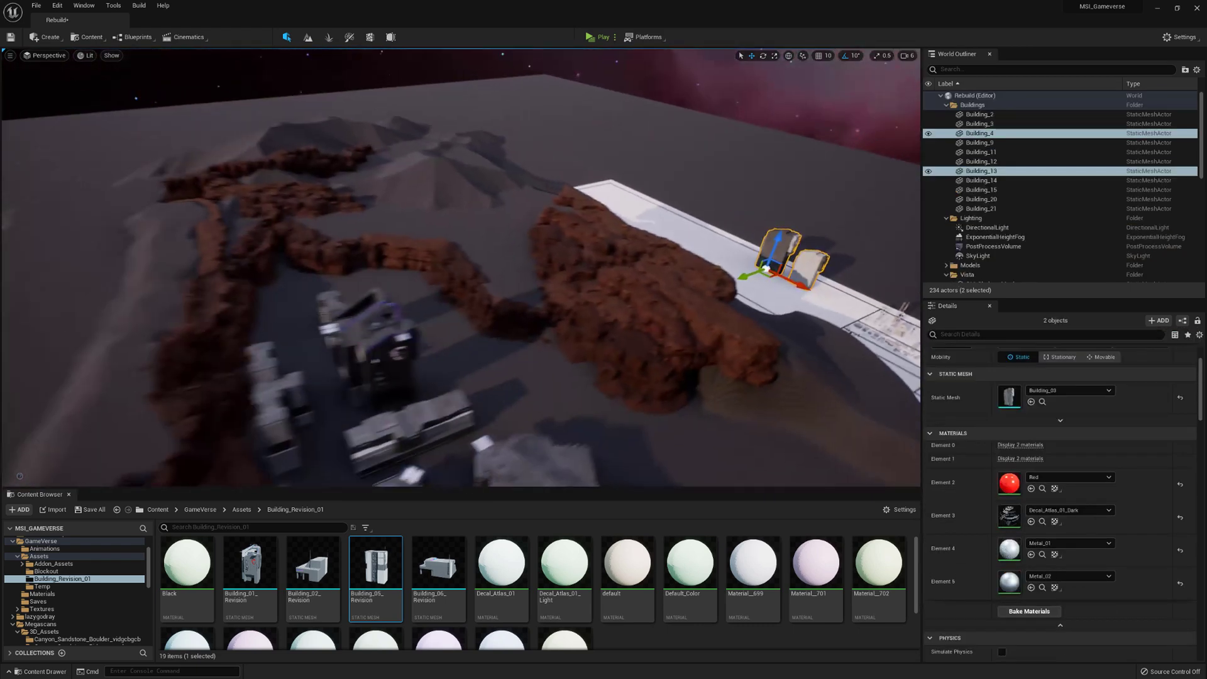
{"action": "right_click_drag", "start_coordinate": [811, 279], "coordinate": [797, 277]}
{"action": "left_click_drag", "start_coordinate": [443, 300], "coordinate": [392, 305]}
{"action": "key", "text": "f"}
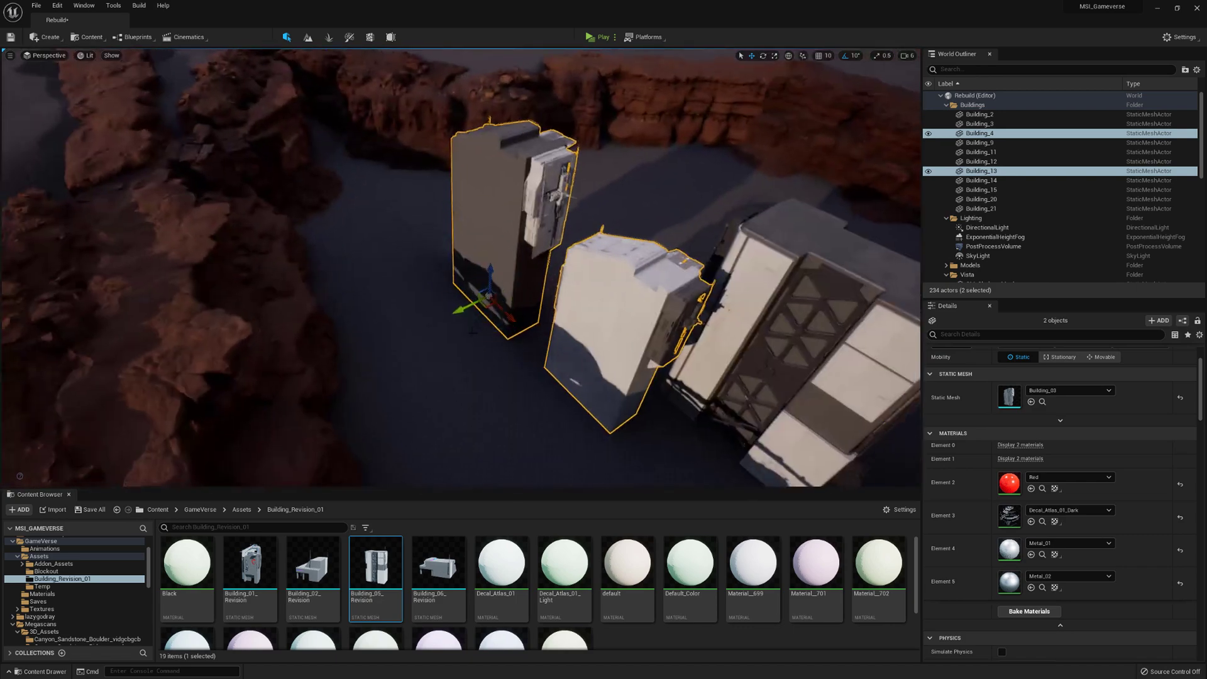
{"action": "key", "text": "e"}
{"action": "left_click_drag", "start_coordinate": [492, 334], "coordinate": [440, 322]}
- Select Building_13 alone and move it close against the side of Building_4
{"action": "left_click", "coordinate": [376, 315]}
{"action": "key", "text": "w"}
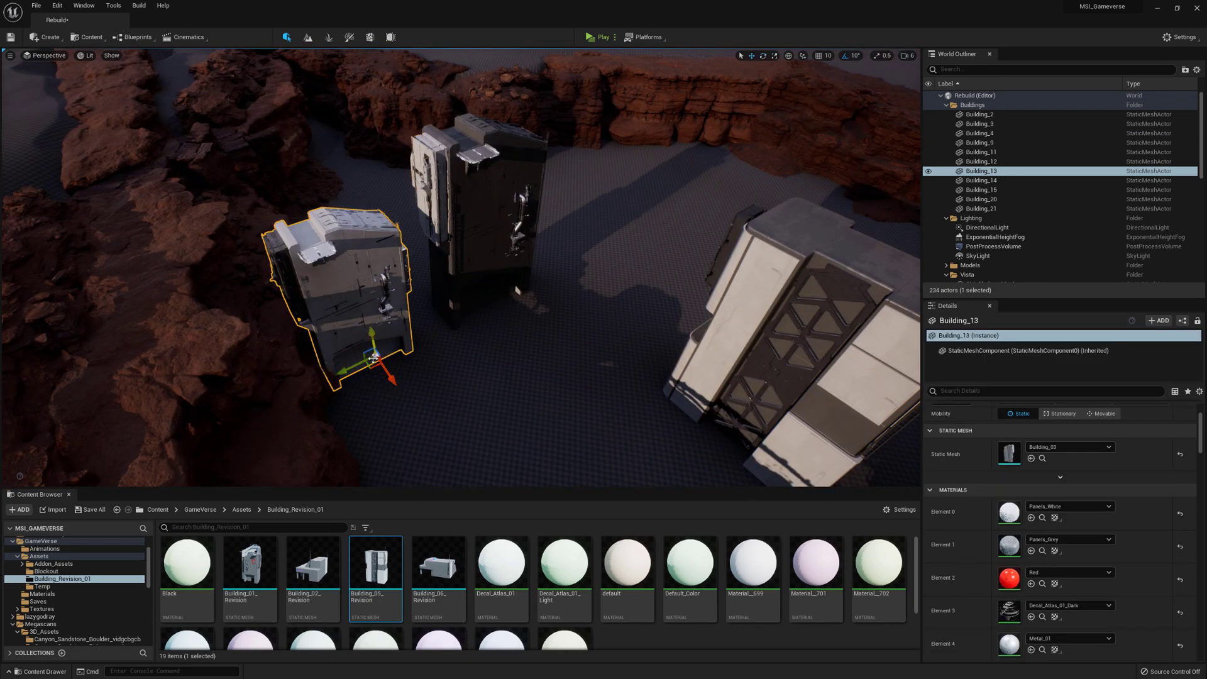
{"action": "left_click_drag", "start_coordinate": [385, 370], "coordinate": [543, 331]}
{"action": "right_click_drag", "start_coordinate": [542, 330], "coordinate": [535, 399]}
{"action": "left_click_drag", "start_coordinate": [489, 359], "coordinate": [459, 350]}
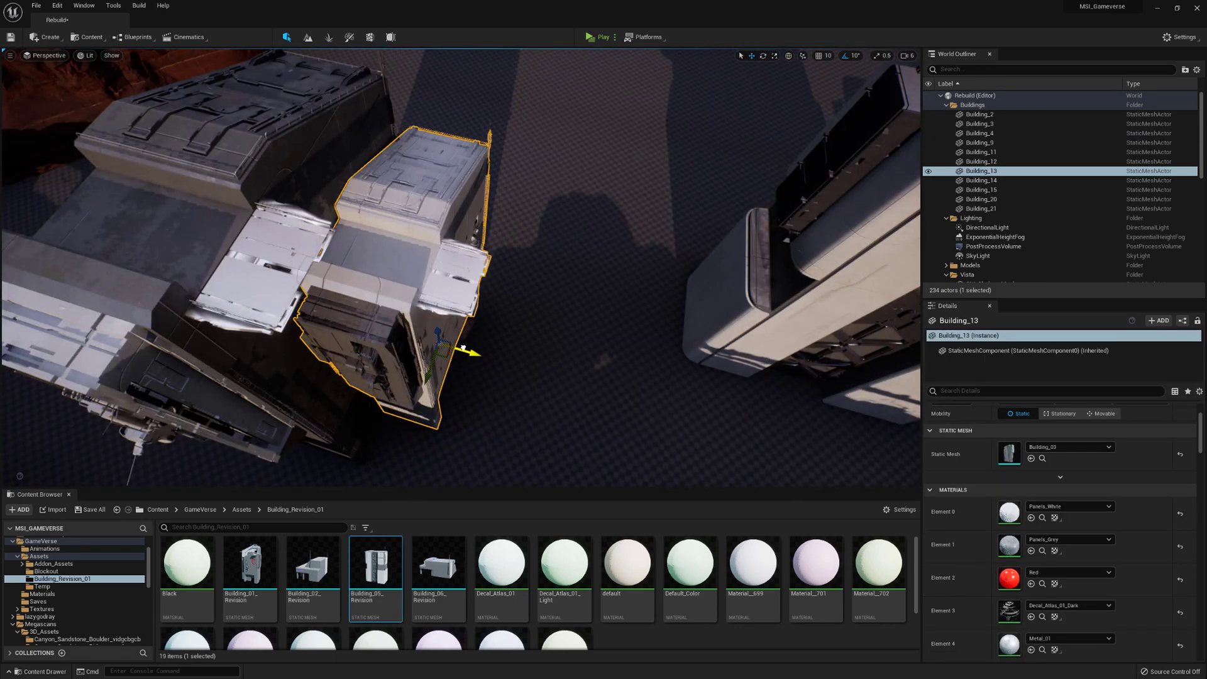
{"action": "right_click_drag", "start_coordinate": [459, 350], "coordinate": [377, 292]}
{"action": "left_click_drag", "start_coordinate": [520, 376], "coordinate": [526, 374]}
- Add Building_4 to the selection with Building_13 and nudge the pair slightly on the open ground
{"action": "left_click", "coordinate": [438, 317], "text": "ctrl"}
{"action": "right_click_drag", "start_coordinate": [439, 318], "coordinate": [443, 352]}
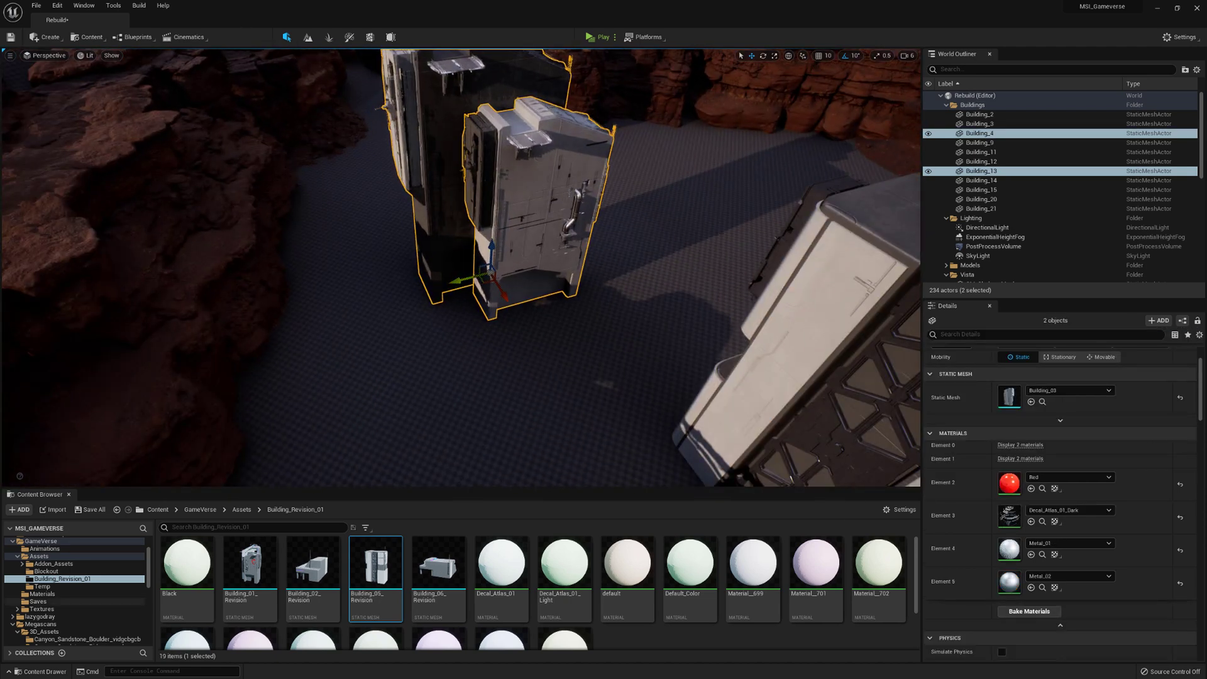
{"action": "right_click_drag", "start_coordinate": [396, 234], "coordinate": [380, 231]}
{"action": "left_click_drag", "start_coordinate": [464, 285], "coordinate": [463, 283]}
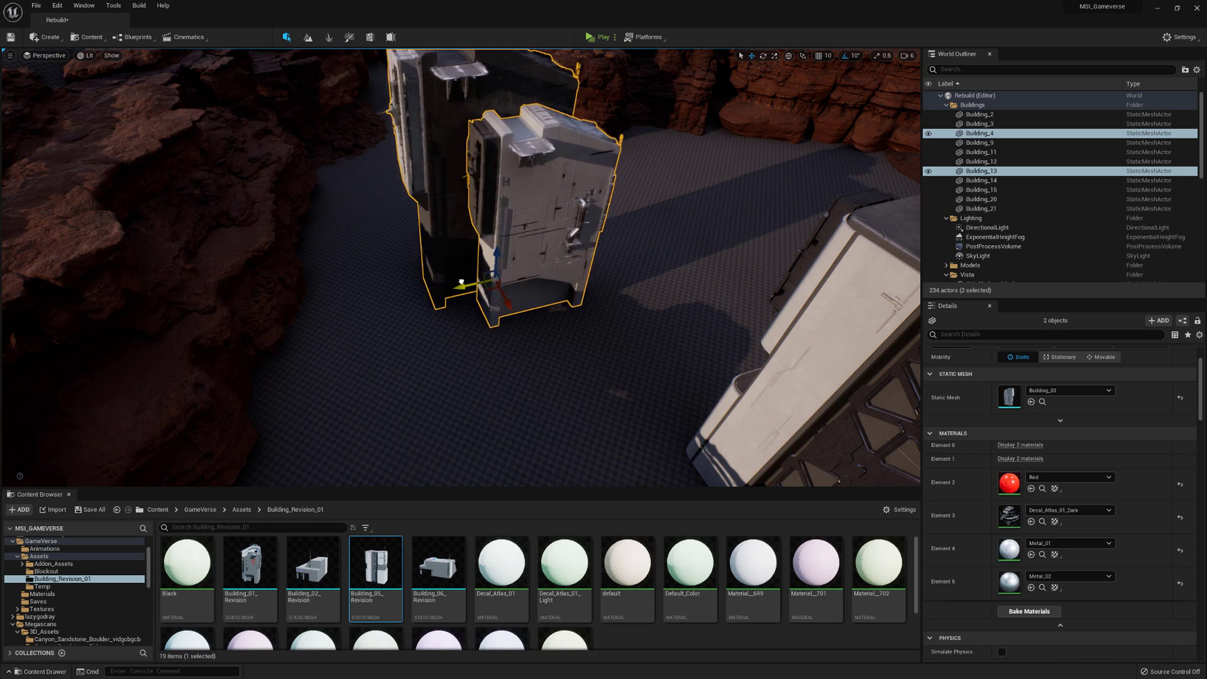
- Check the repositioned pair through CameraActor2 and CameraActor1
{"action": "left_click", "coordinate": [47, 56]}
{"action": "left_click", "coordinate": [83, 171]}
{"action": "mouse_move", "coordinate": [83, 173]}
{"action": "right_mouse_down"}
{"action": "mouse_move", "coordinate": [95, 181]}
{"action": "mouse_move", "coordinate": [75, 171]}
{"action": "right_mouse_up"}
{"action": "key", "text": "d"}
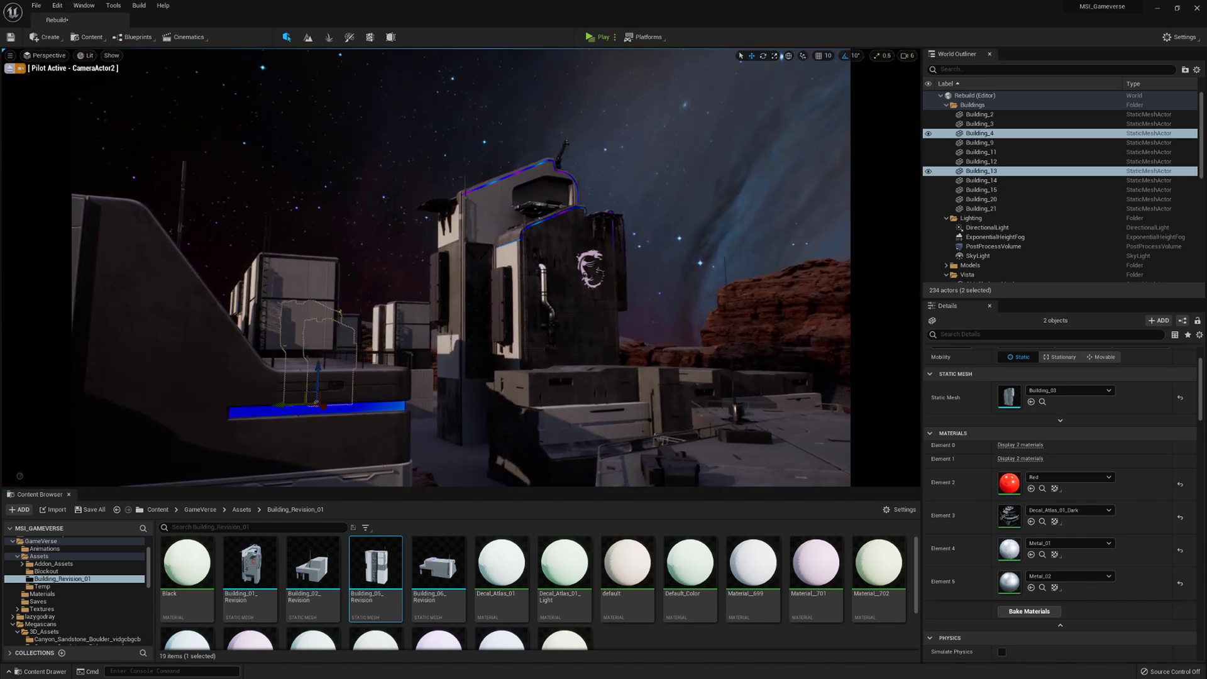
{"action": "left_click", "coordinate": [47, 56]}
{"action": "left_click", "coordinate": [60, 169]}
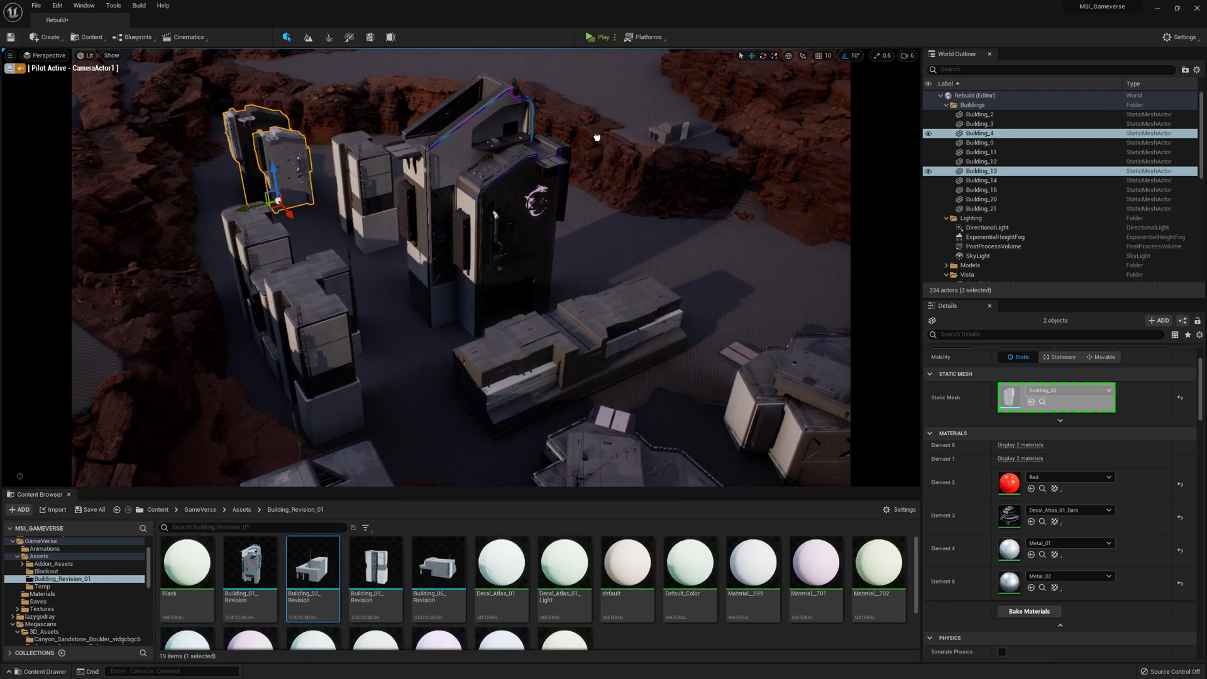
- Duplicate the foreground Building_02_Revision building and place the copy in the gap between the cliffs behind the tower
{"action": "left_click", "coordinate": [315, 465]}
{"action": "left_click", "coordinate": [48, 55]}
{"action": "left_click", "coordinate": [47, 74]}
{"action": "key", "text": "f"}
{"action": "right_click_drag", "start_coordinate": [390, 302], "coordinate": [440, 371]}
{"action": "left_click_drag", "start_coordinate": [290, 406], "coordinate": [291, 406], "text": "alt"}
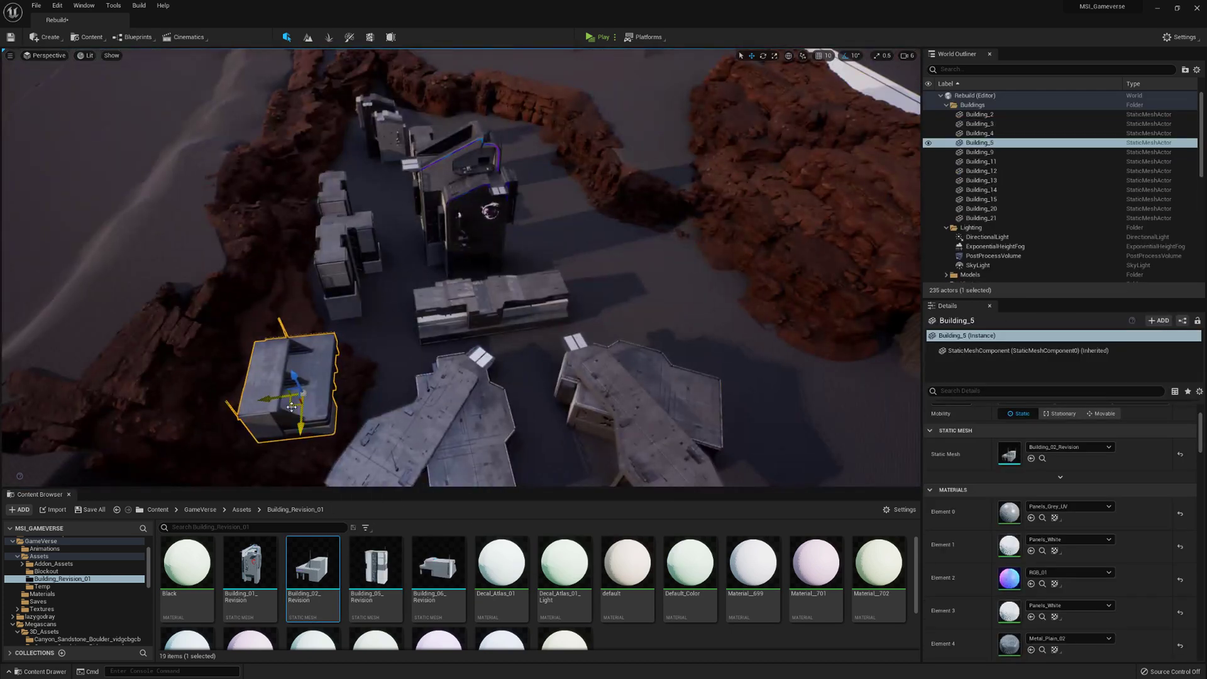
{"action": "key", "text": "f"}
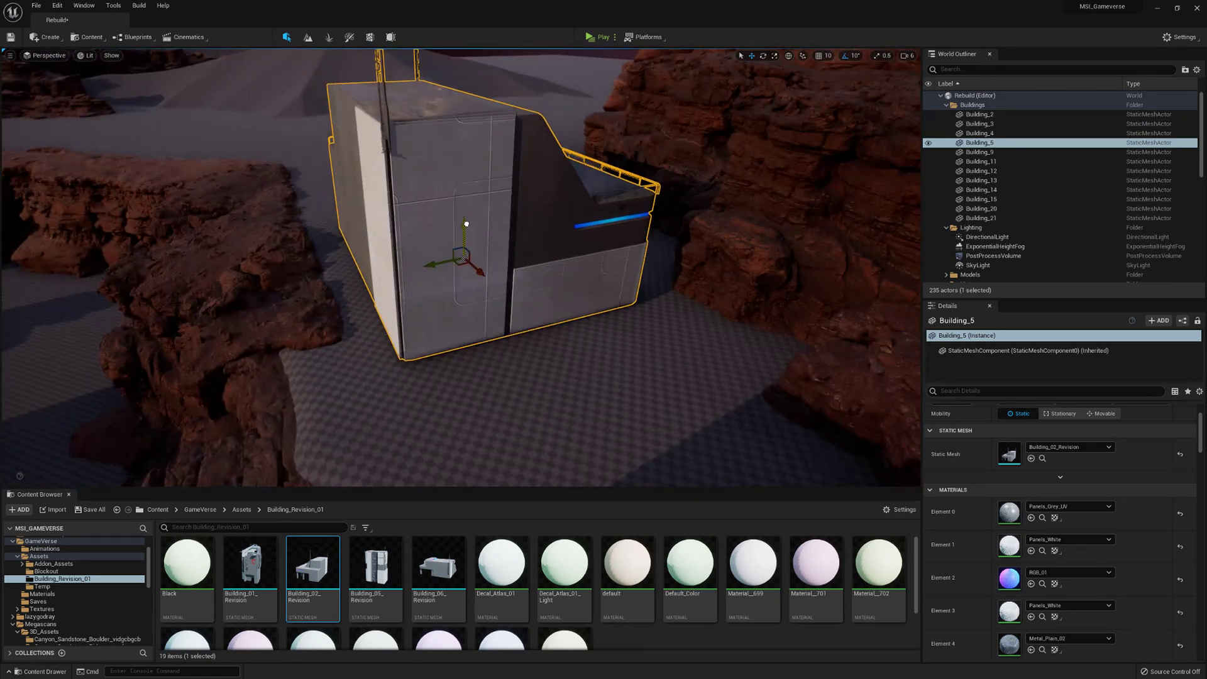
- Rotate Building_5 by about 170° around its vertical axis between the cliffs
{"action": "right_click_drag", "start_coordinate": [466, 232], "coordinate": [467, 276]}
{"action": "key", "text": "e"}
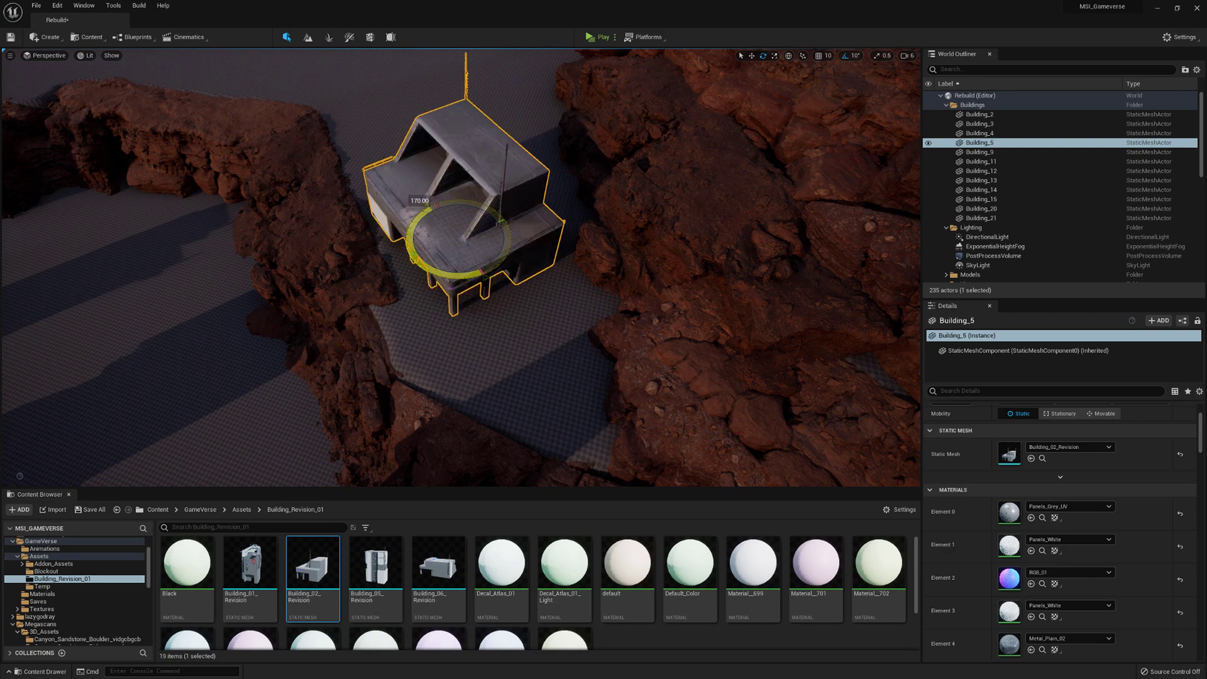
{"action": "right_click_drag", "start_coordinate": [467, 382], "coordinate": [490, 378]}
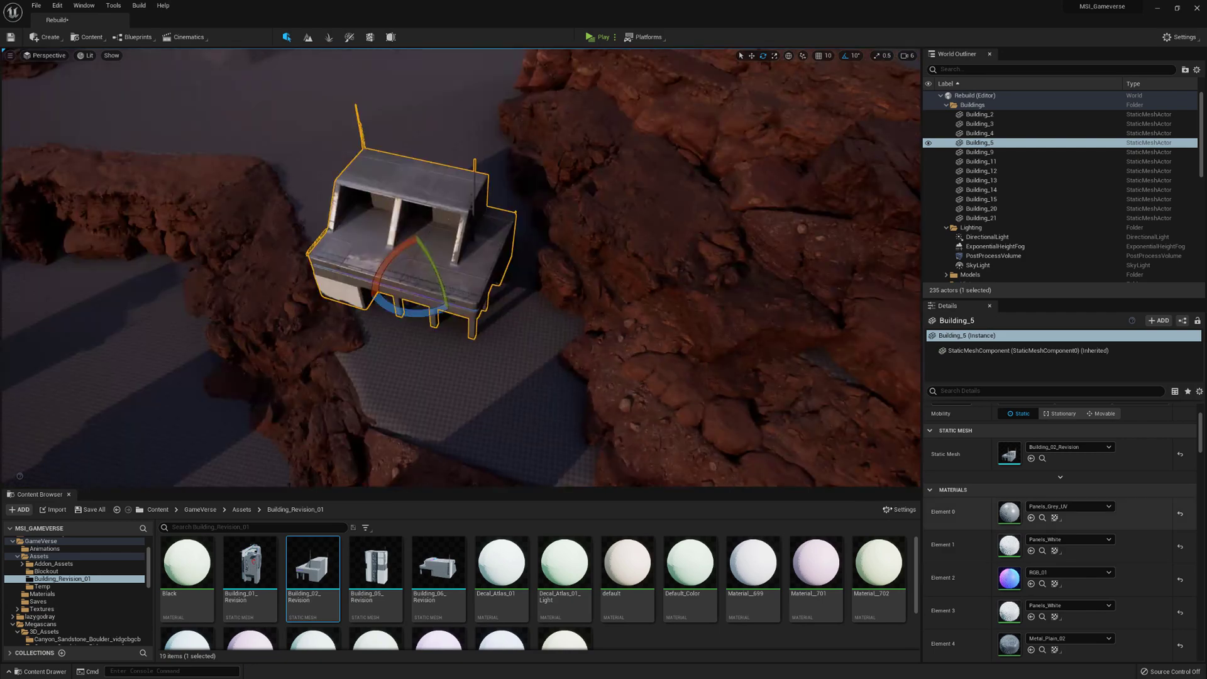
- Replace Building_5's static mesh with Building_06_Revision and rotate the building by -50°
{"action": "left_click_drag", "start_coordinate": [439, 569], "coordinate": [1032, 463]}
{"action": "right_click_drag", "start_coordinate": [566, 327], "coordinate": [572, 283]}
{"action": "mouse_move", "coordinate": [539, 241]}
{"action": "right_mouse_down"}
{"action": "mouse_move", "coordinate": [554, 207]}
{"action": "mouse_move", "coordinate": [539, 251]}
{"action": "mouse_move", "coordinate": [538, 240]}
{"action": "right_mouse_up"}
{"action": "key", "text": "r"}
{"action": "key", "text": "e"}
{"action": "left_click_drag", "start_coordinate": [552, 242], "coordinate": [594, 264]}
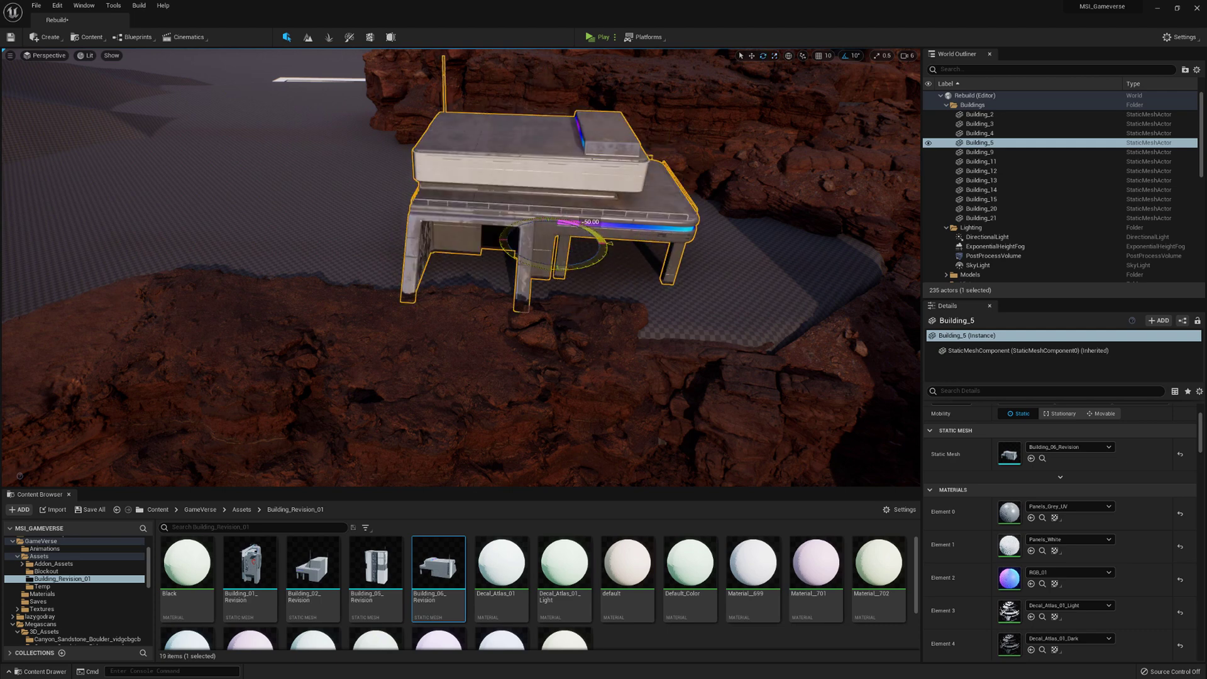
{"action": "mouse_move", "coordinate": [594, 264]}
{"action": "right_mouse_down"}
{"action": "mouse_move", "coordinate": [654, 296]}
{"action": "mouse_move", "coordinate": [604, 283]}
{"action": "right_mouse_up"}
{"action": "key", "text": "w"}
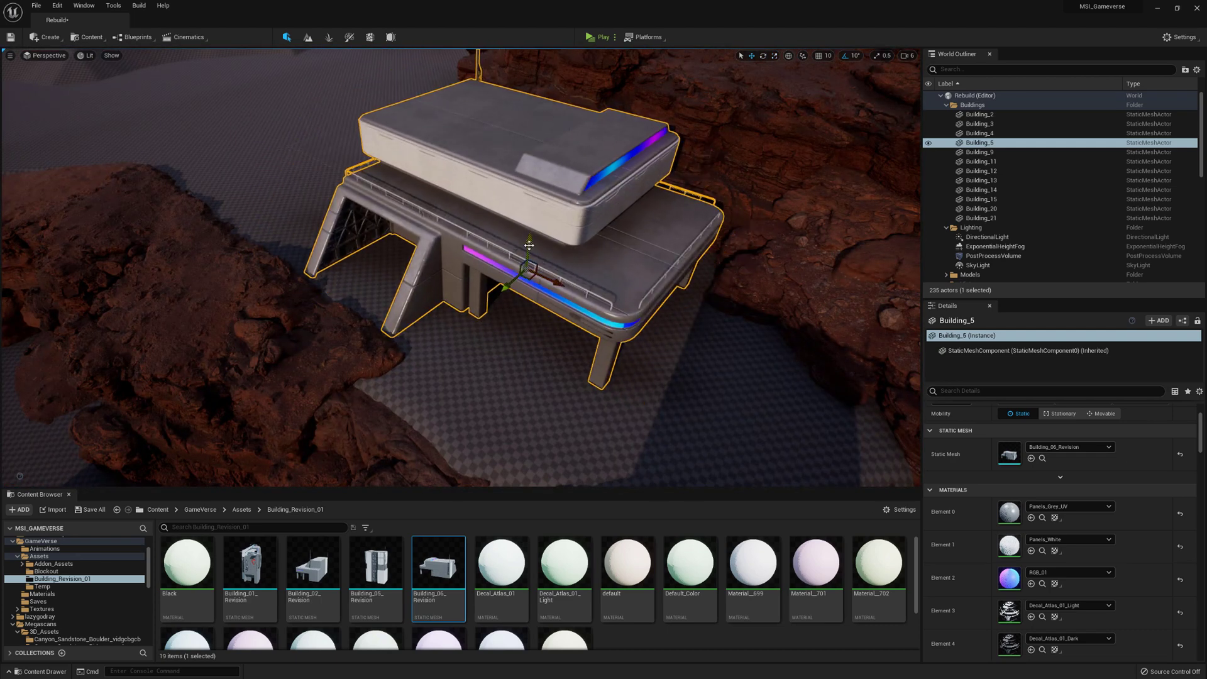
- Select the S_Massive_Canyon_Sandstone_Cliff_umdjfhfga_high3 rock in front of Building_5 and adjust its height slightly
{"action": "left_click", "coordinate": [311, 324]}
{"action": "right_click_drag", "start_coordinate": [311, 324], "coordinate": [251, 320]}
{"action": "left_click_drag", "start_coordinate": [311, 329], "coordinate": [312, 337]}
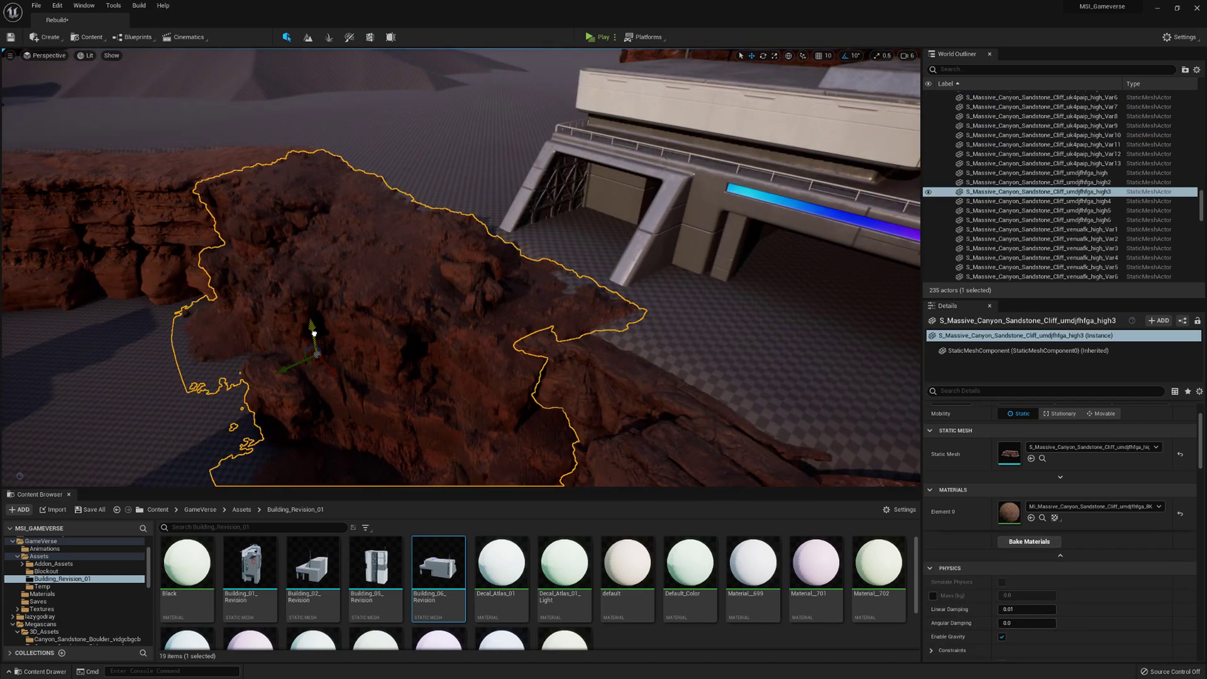
{"action": "right_click_drag", "start_coordinate": [312, 336], "coordinate": [283, 269]}
- Duplicate Building_5, place the copy on the ground beyond the cliffs behind the base, and rotate it
{"action": "left_click", "coordinate": [421, 257]}
{"action": "right_click_drag", "start_coordinate": [462, 268], "coordinate": [566, 302]}
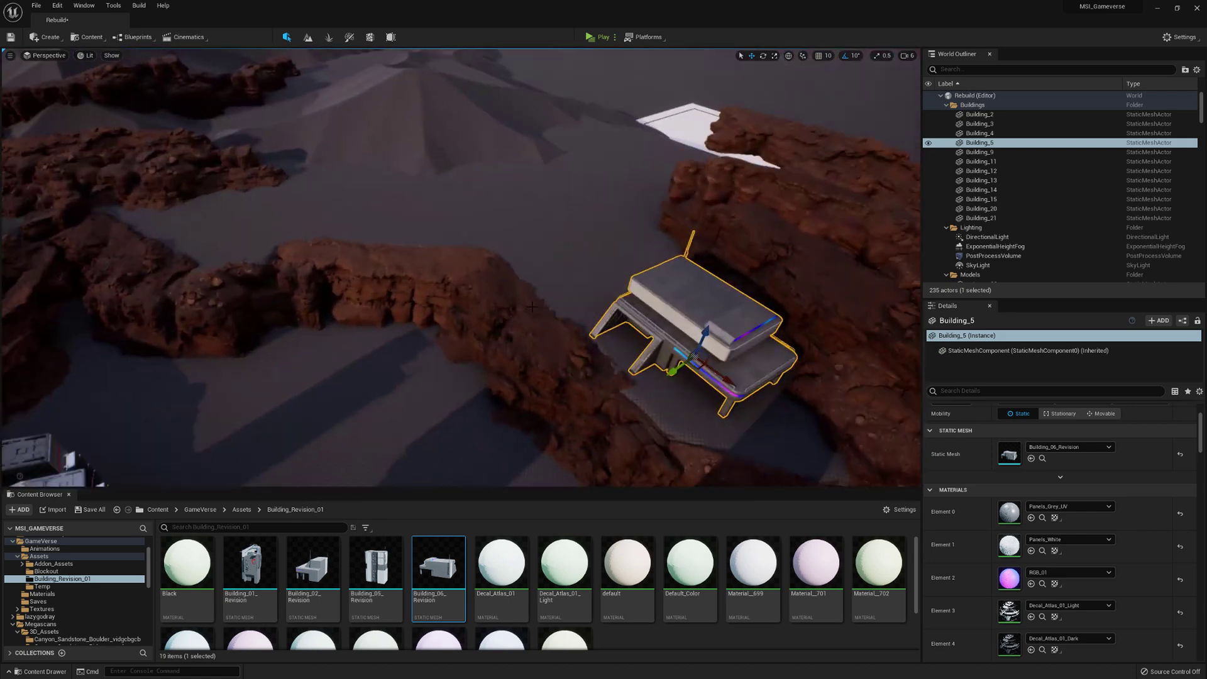
{"action": "left_click_drag", "start_coordinate": [673, 355], "coordinate": [283, 264], "text": "alt"}
{"action": "key", "text": "e"}
{"action": "right_click_drag", "start_coordinate": [283, 264], "coordinate": [264, 264]}
{"action": "key", "text": "f"}
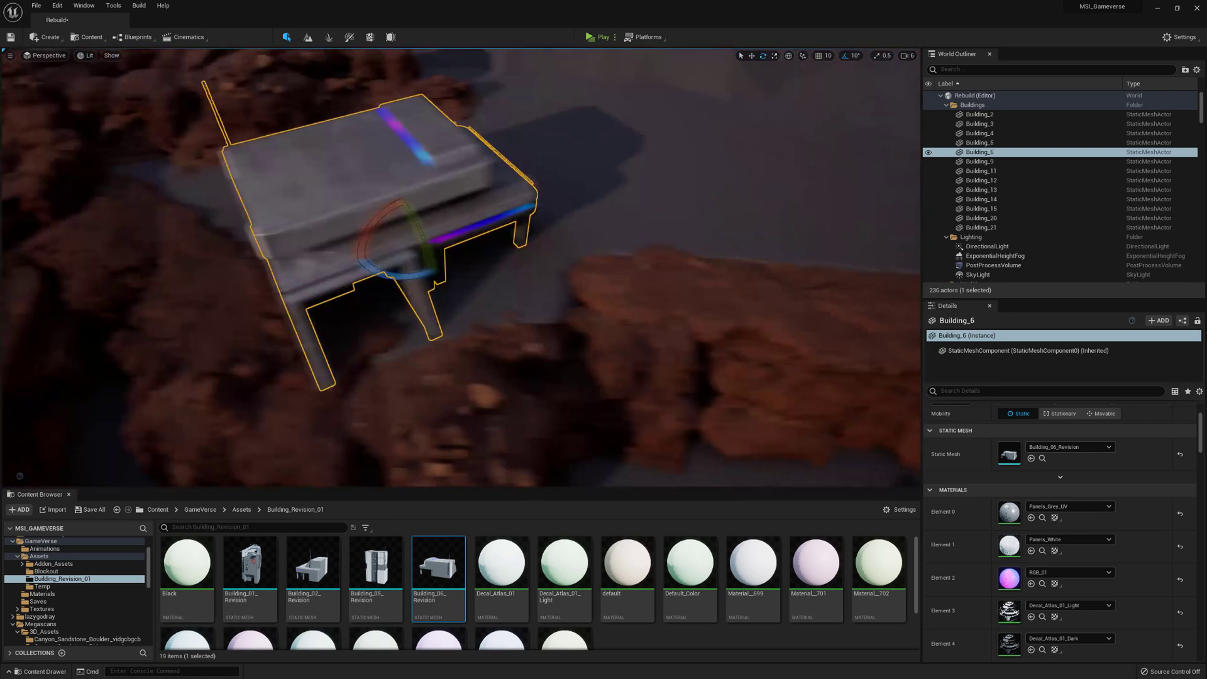
{"action": "key", "text": "w"}
{"action": "left_click_drag", "start_coordinate": [443, 193], "coordinate": [434, 184]}
{"action": "right_click_drag", "start_coordinate": [434, 184], "coordinate": [601, 151]}
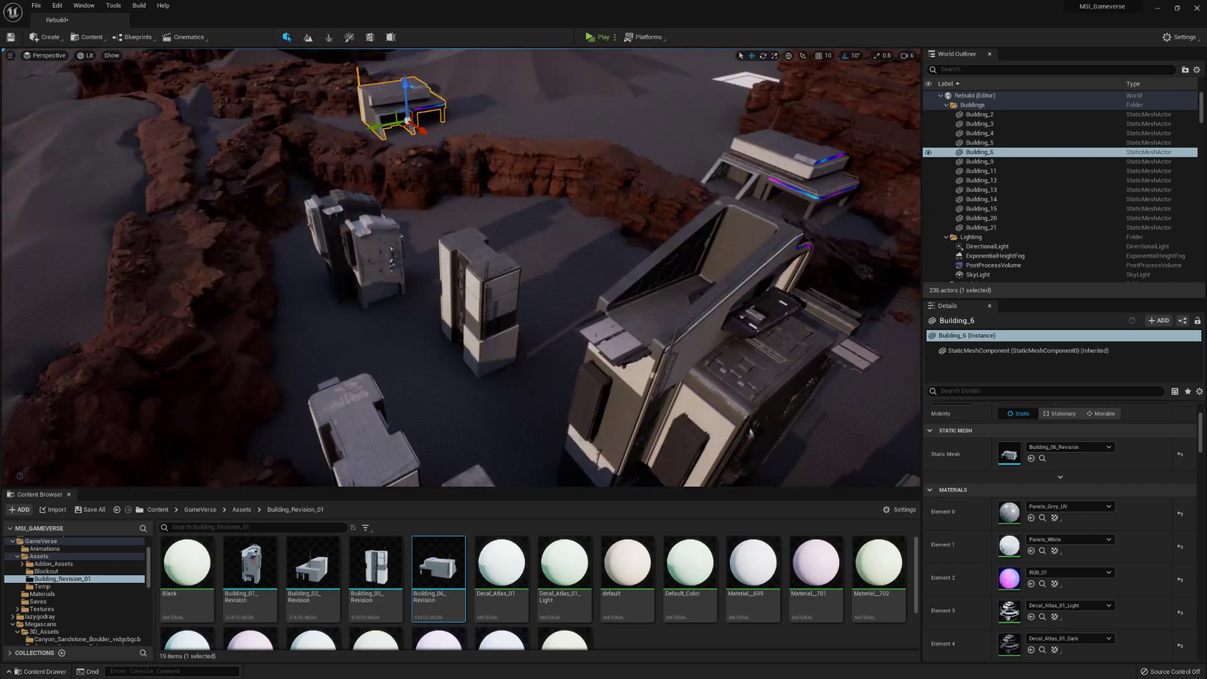
- Bring up Viewport 2, move Building_15 closer to the tower, and check it through CameraActor2 and CameraActor1
{"action": "left_click_drag", "start_coordinate": [661, 28], "coordinate": [763, 80]}
{"action": "left_click", "coordinate": [520, 343]}
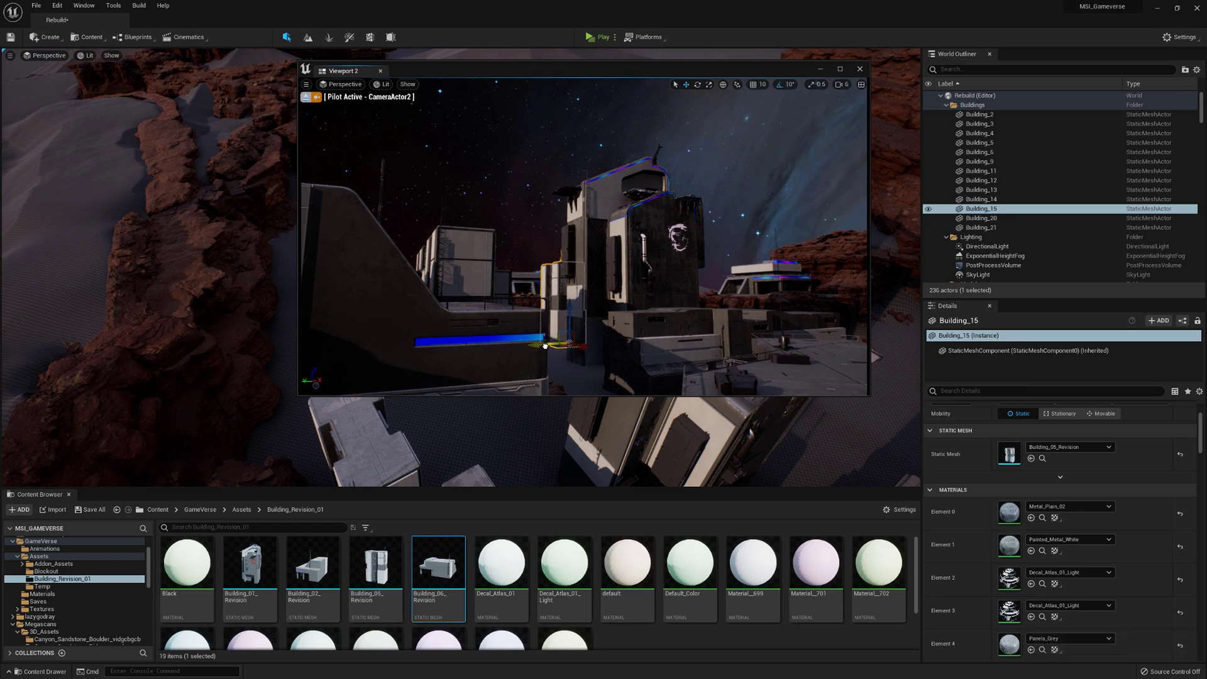
{"action": "left_click", "coordinate": [342, 83]}
{"action": "left_click", "coordinate": [352, 189]}
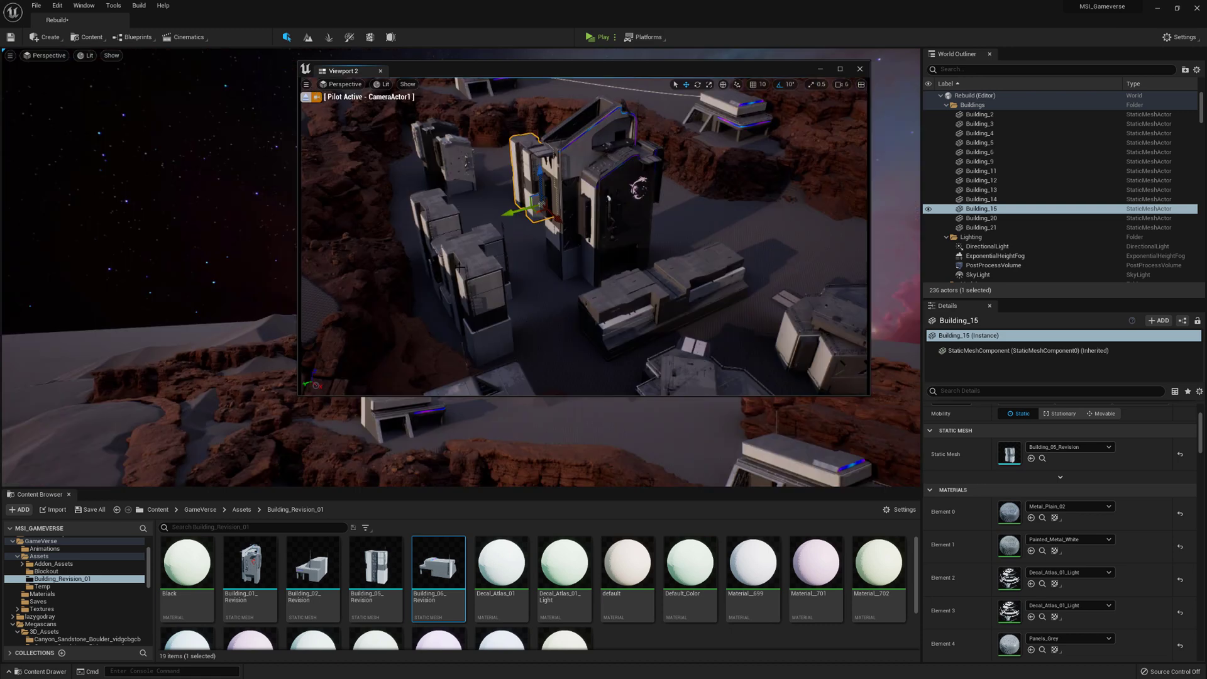
- Select Building_11, Building_12 and Building_14 and shift the row towards the cliffs, checking it through CameraActor2
{"action": "left_click", "coordinate": [483, 277]}
{"action": "left_click", "coordinate": [490, 234], "text": "ctrl"}
{"action": "left_click", "coordinate": [435, 211], "text": "ctrl"}
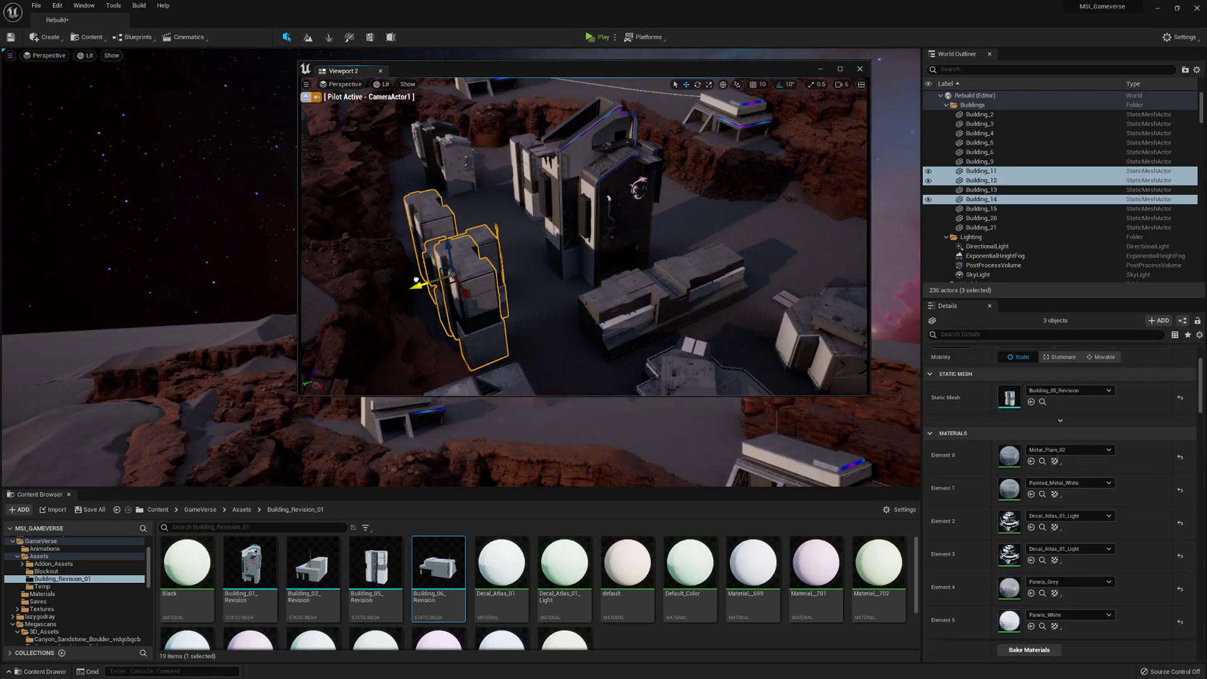
{"action": "left_click", "coordinate": [342, 84]}
{"action": "left_click", "coordinate": [352, 199]}
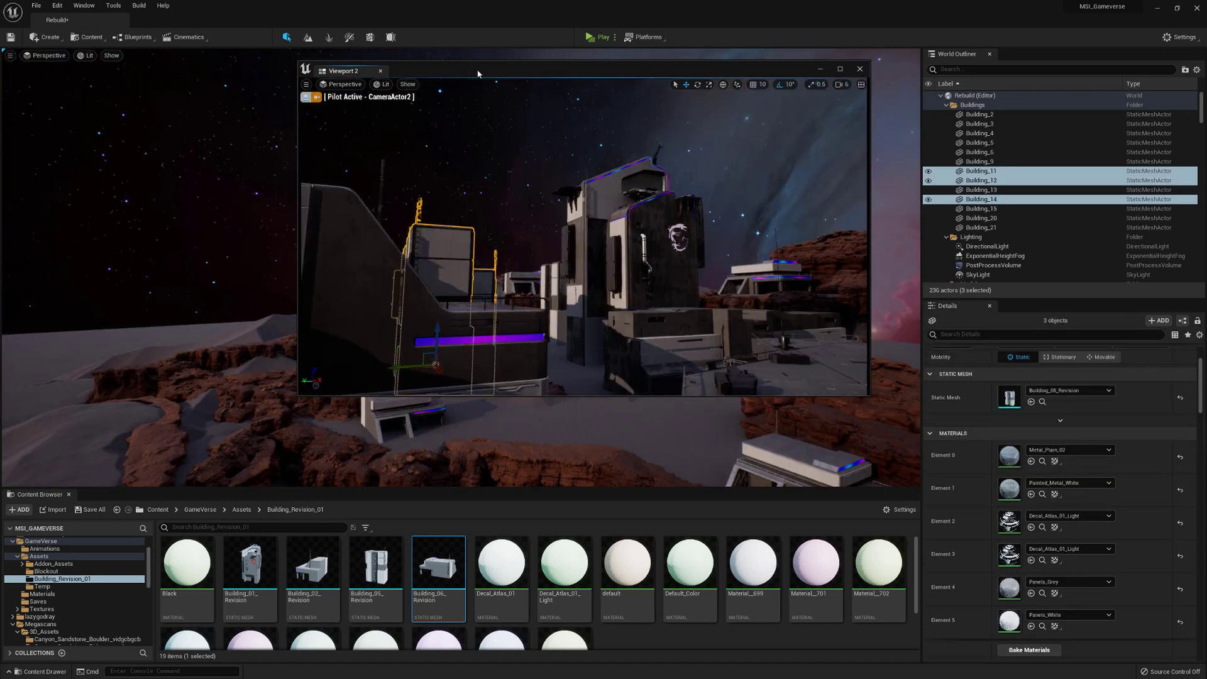
{"action": "left_click_drag", "start_coordinate": [480, 73], "coordinate": [479, 2]}
{"action": "right_click_drag", "start_coordinate": [442, 144], "coordinate": [442, 252]}
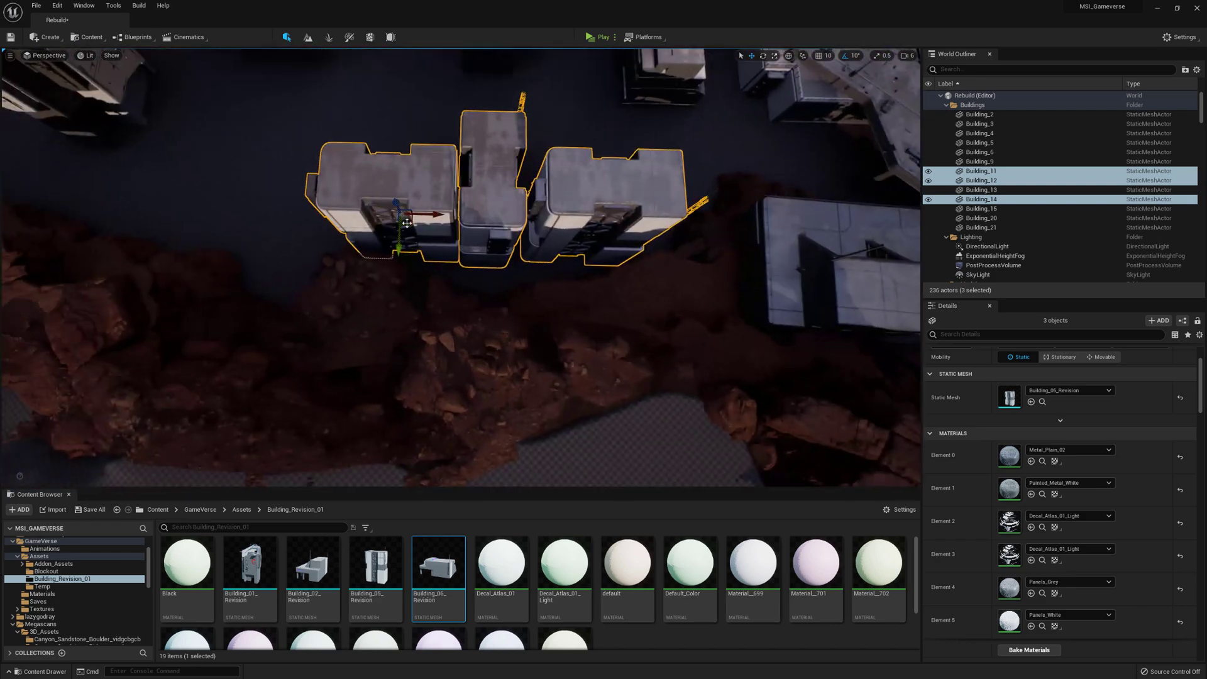
{"action": "left_click", "coordinate": [371, 346]}
{"action": "key", "text": "ctrl+z"}
{"action": "key", "text": "f"}
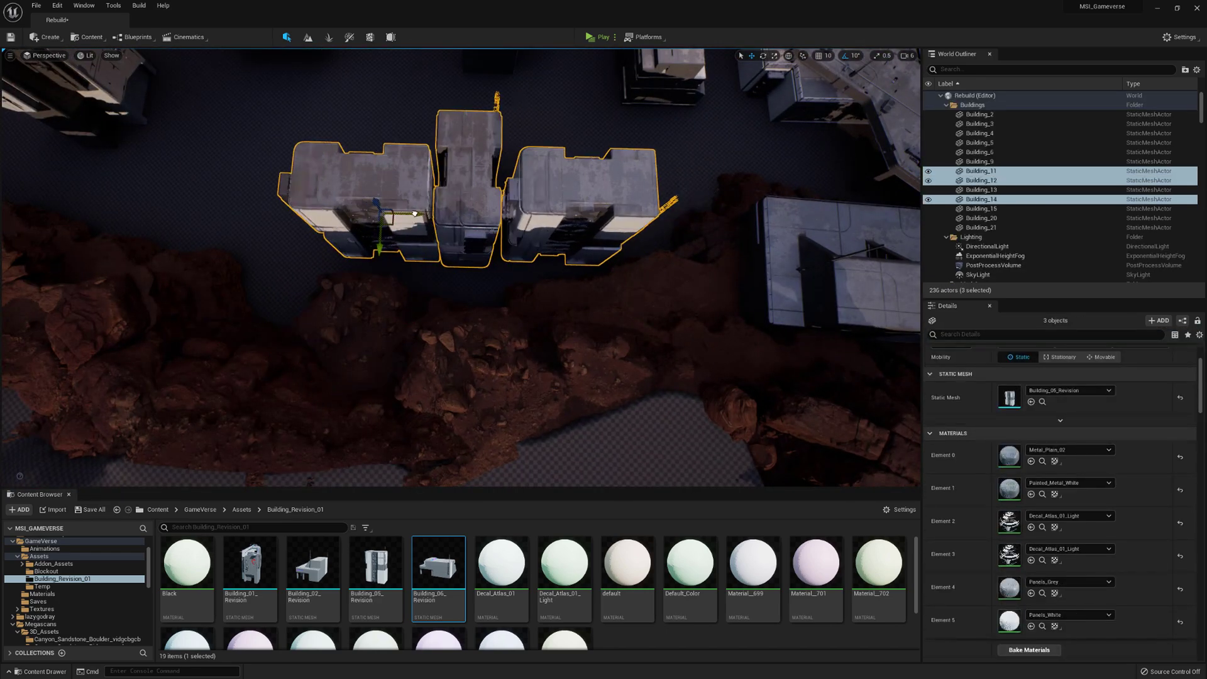
{"action": "right_click_drag", "start_coordinate": [461, 268], "coordinate": [434, 154]}
- Duplicate the foreground Building_02_Revision building again, place the copy among the rocks behind the base, and rotate it
{"action": "left_click", "coordinate": [289, 387]}
{"action": "right_click_drag", "start_coordinate": [434, 252], "coordinate": [402, 270]}
{"action": "left_click_drag", "start_coordinate": [254, 422], "coordinate": [676, 241], "text": "alt"}
{"action": "key", "text": "f"}
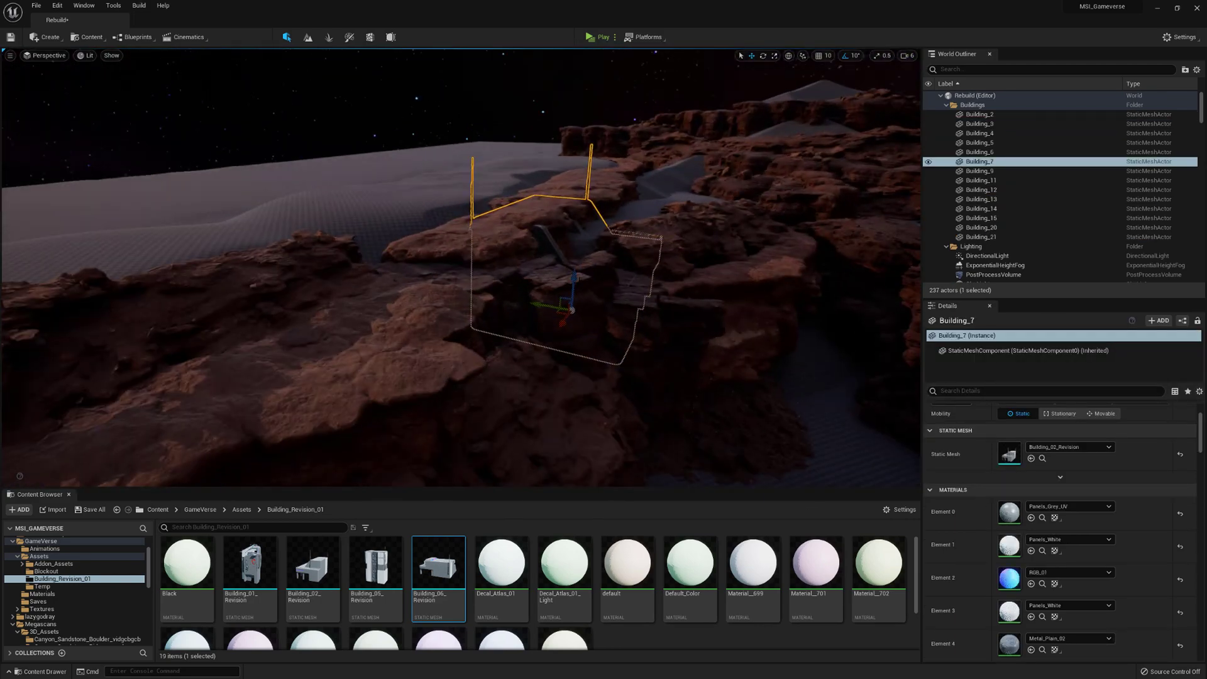
{"action": "right_click_drag", "start_coordinate": [574, 183], "coordinate": [591, 228]}
{"action": "key", "text": "e"}
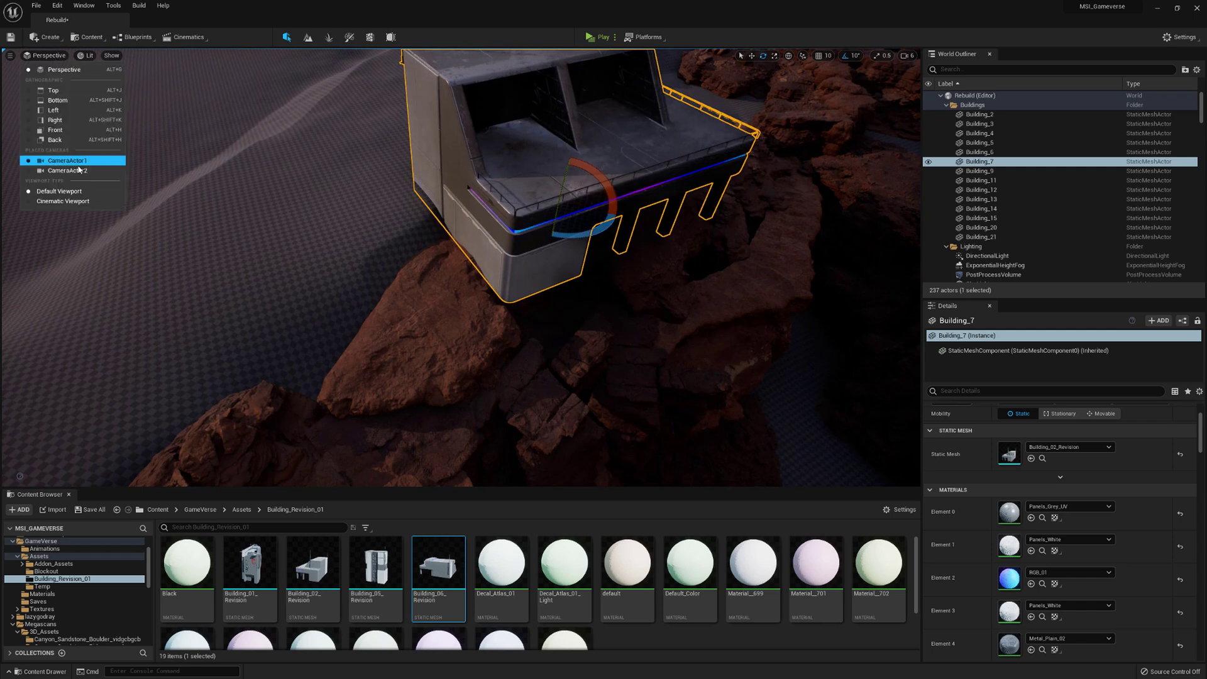
- Check Building_7 through CameraActor1, release the camera, and settle the building on the ground beyond the cliffs
{"action": "left_click", "coordinate": [69, 161]}
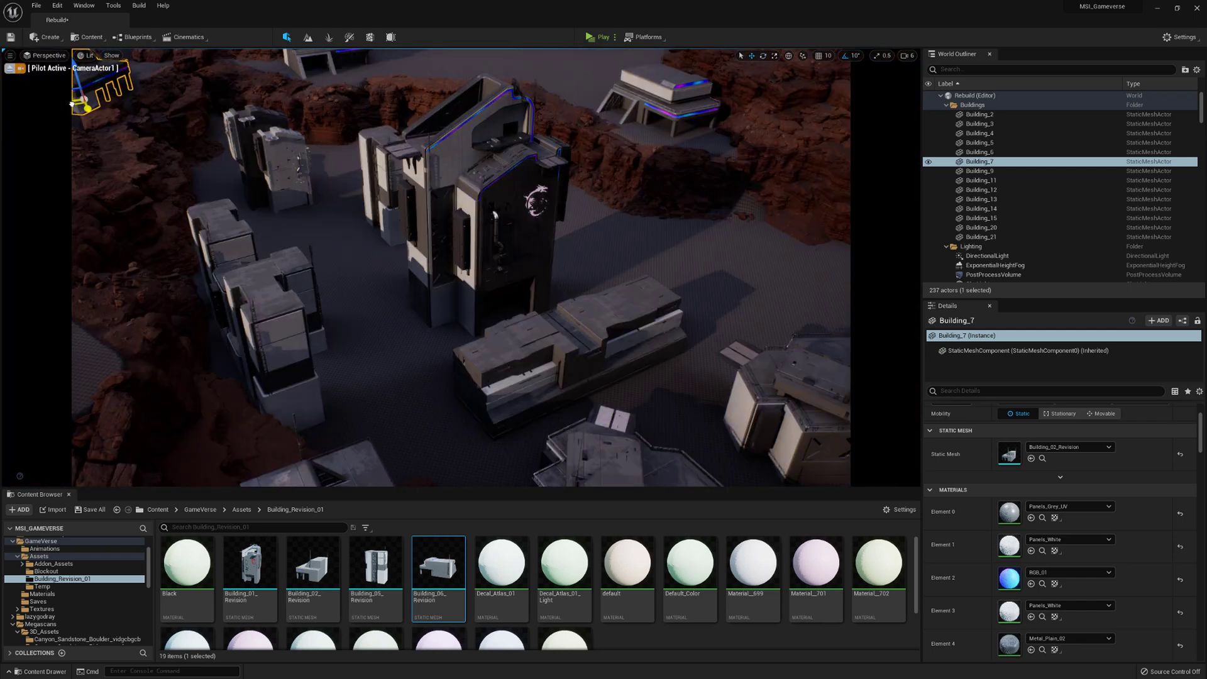
{"action": "left_click", "coordinate": [11, 69]}
{"action": "right_click_drag", "start_coordinate": [465, 206], "coordinate": [504, 264]}
{"action": "key", "text": "w"}
- Select the S_Huge_Canyon_Sandstone_Mesa_vcercdtfa_high_Var11 rock at Building_7's base and adjust its placement around the building
{"action": "left_click", "coordinate": [548, 308]}
{"action": "right_click_drag", "start_coordinate": [547, 309], "coordinate": [510, 282]}
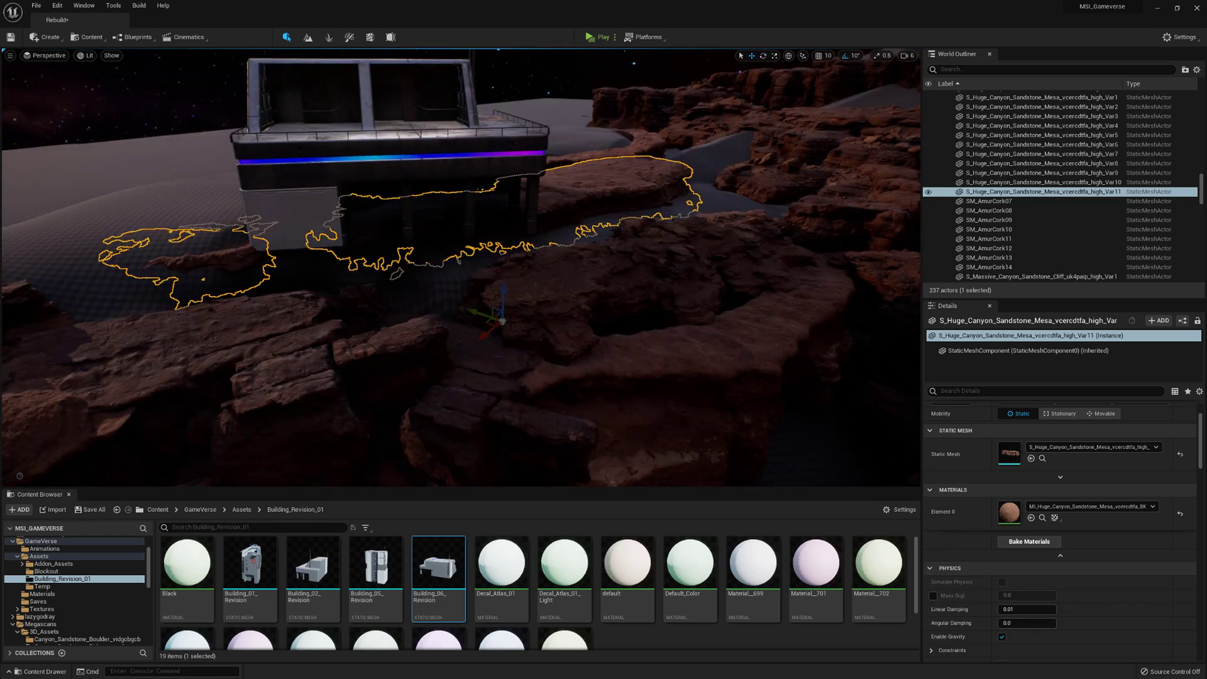
{"action": "key", "text": "w"}
{"action": "mouse_move", "coordinate": [555, 309]}
{"action": "right_mouse_down"}
{"action": "mouse_move", "coordinate": [546, 296]}
{"action": "mouse_move", "coordinate": [541, 308]}
{"action": "right_mouse_up"}
{"action": "left_click", "coordinate": [497, 143]}
{"action": "key", "text": "s"}
{"action": "right_click_drag", "start_coordinate": [475, 173], "coordinate": [566, 188]}
{"action": "key", "text": "w"}
- Duplicate Building_15 onto the open ground beyond the cliffs and rotate the copy
{"action": "left_click", "coordinate": [409, 352]}
{"action": "right_click_drag", "start_coordinate": [434, 295], "coordinate": [403, 389]}
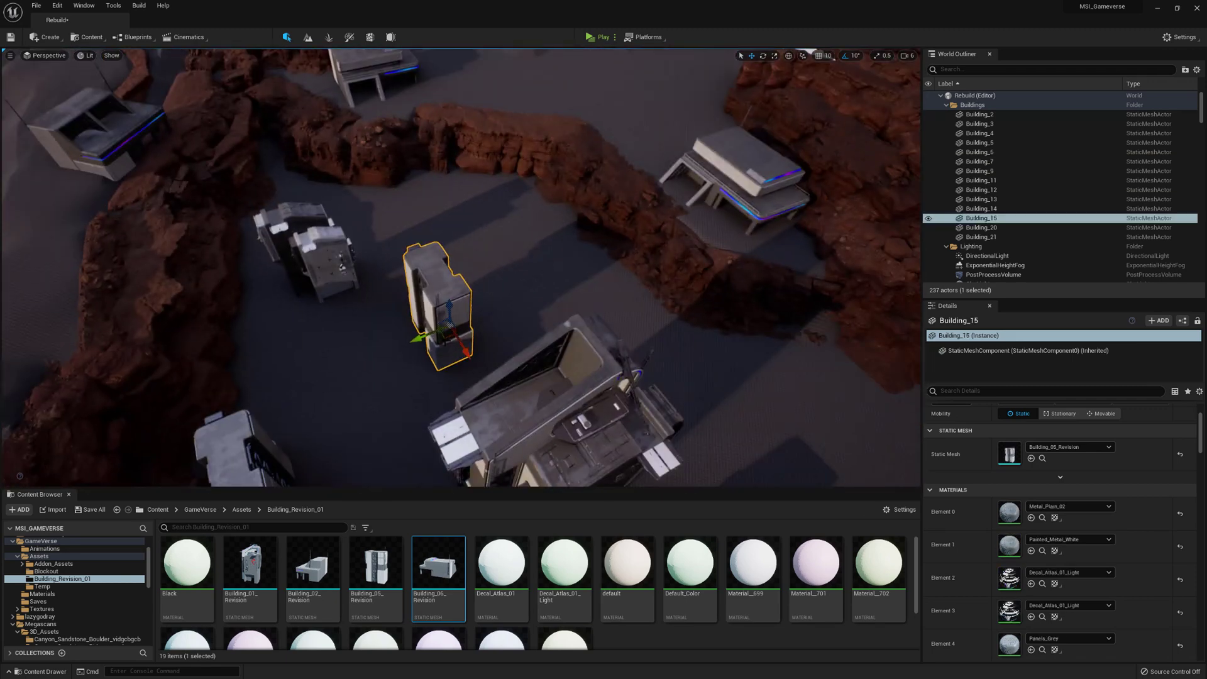
{"action": "key", "text": "f"}
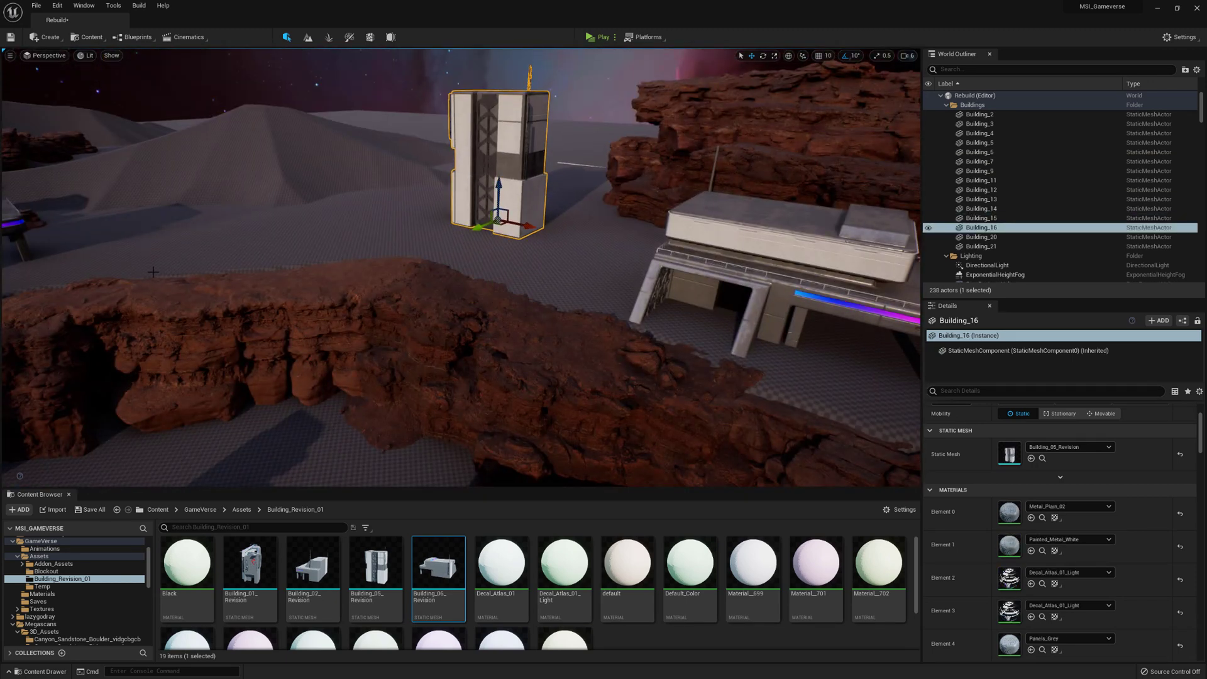
{"action": "right_click_drag", "start_coordinate": [503, 251], "coordinate": [494, 340]}
{"action": "key", "text": "w"}
{"action": "key", "text": "s"}
{"action": "key", "text": "e"}
{"action": "left_click_drag", "start_coordinate": [575, 323], "coordinate": [586, 324]}
- Shift Building_16 across the open ground behind the cliffs
{"action": "right_click_drag", "start_coordinate": [473, 342], "coordinate": [390, 372]}
{"action": "key", "text": "d"}
{"action": "left_click_drag", "start_coordinate": [392, 326], "coordinate": [396, 326]}
{"action": "key", "text": "a"}
{"action": "right_click_drag", "start_coordinate": [428, 308], "coordinate": [535, 327]}
{"action": "mouse_move", "coordinate": [437, 297]}
{"action": "left_mouse_down"}
{"action": "mouse_move", "coordinate": [400, 276]}
{"action": "mouse_move", "coordinate": [444, 298]}
{"action": "left_mouse_up"}
{"action": "key", "text": "w"}
{"action": "right_click_drag", "start_coordinate": [444, 298], "coordinate": [587, 304]}
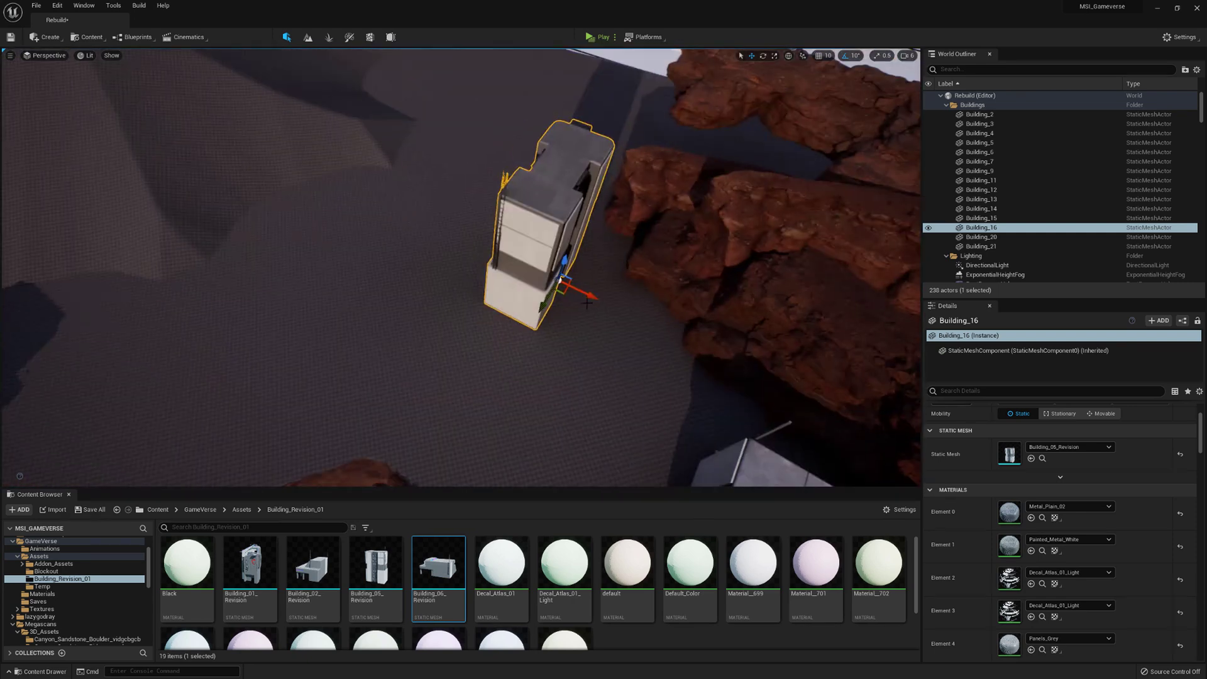
- Rotate Building_16 again and move it along the edge of the red cliff
{"action": "right_click_drag", "start_coordinate": [517, 272], "coordinate": [522, 295]}
{"action": "key", "text": "Delete"}
{"action": "left_click", "coordinate": [528, 249]}
{"action": "key", "text": "e"}
{"action": "left_click_drag", "start_coordinate": [578, 308], "coordinate": [547, 271]}
{"action": "right_click_drag", "start_coordinate": [547, 271], "coordinate": [476, 257]}
{"action": "left_click_drag", "start_coordinate": [336, 268], "coordinate": [324, 272]}
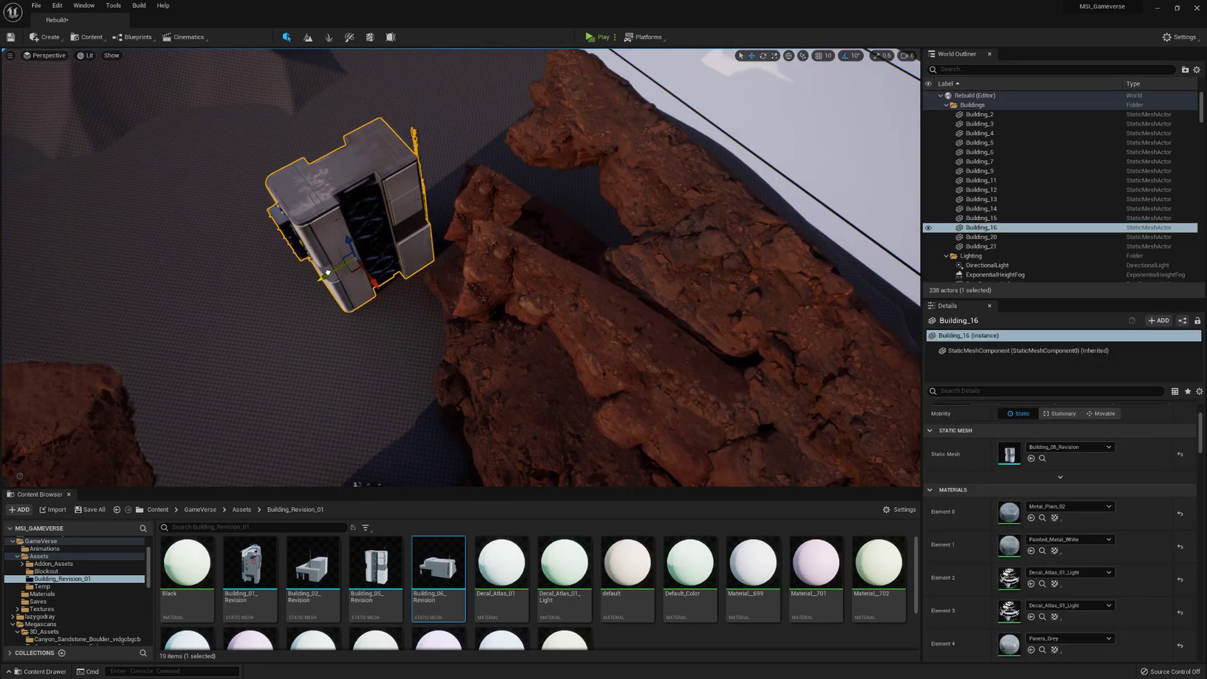
- Make two duplicates of Building_16 and line them up next to it
{"action": "right_click_drag", "start_coordinate": [325, 272], "coordinate": [390, 289]}
{"action": "left_click_drag", "start_coordinate": [546, 313], "coordinate": [386, 267], "text": "alt"}
{"action": "right_click_drag", "start_coordinate": [386, 267], "coordinate": [353, 170]}
- Look through CameraActor1 and adjust the placement of Building_16, Building_17 and Building_18 in the shot
{"action": "left_click", "coordinate": [48, 56]}
{"action": "left_click", "coordinate": [84, 159]}
{"action": "left_click", "coordinate": [589, 61], "text": "ctrl"}
{"action": "left_click", "coordinate": [619, 63], "text": "ctrl"}
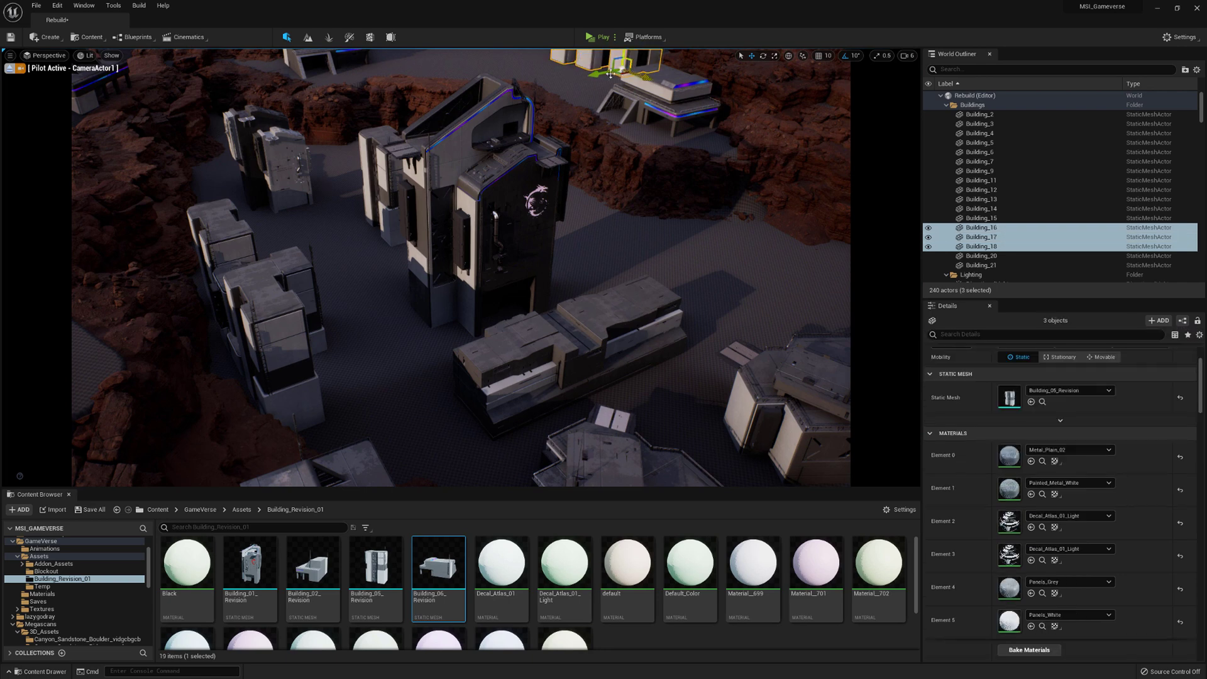
{"action": "left_click", "coordinate": [558, 63], "text": "ctrl"}
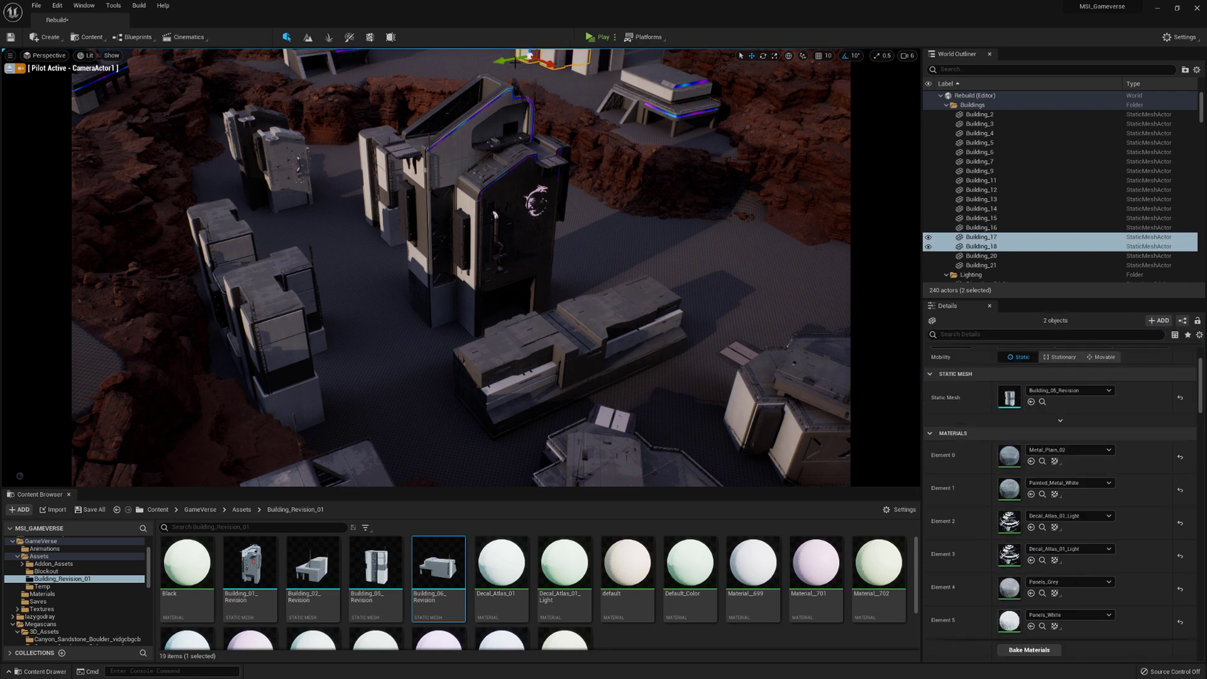
{"action": "left_click", "coordinate": [517, 66], "text": "ctrl"}
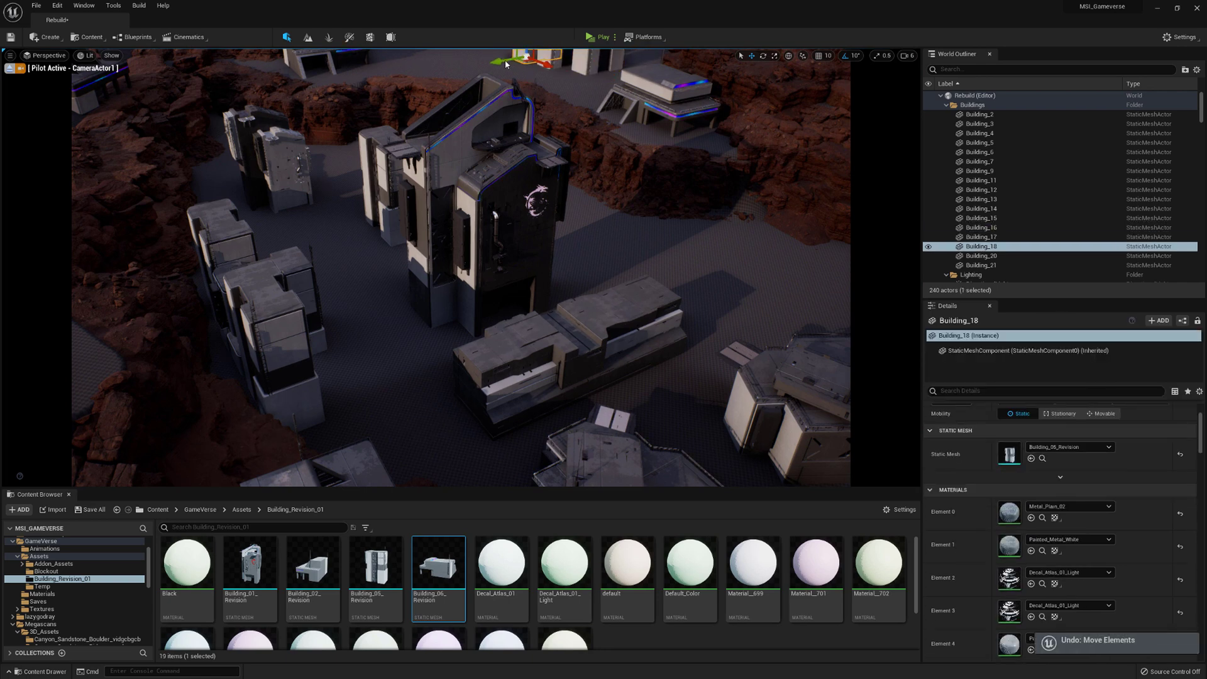
- Try sliding Building_18 further along the row and undo the moves
{"action": "left_click", "coordinate": [505, 64]}
{"action": "key", "text": "ctrl+z"}
{"action": "left_click_drag", "start_coordinate": [501, 62], "coordinate": [497, 63]}
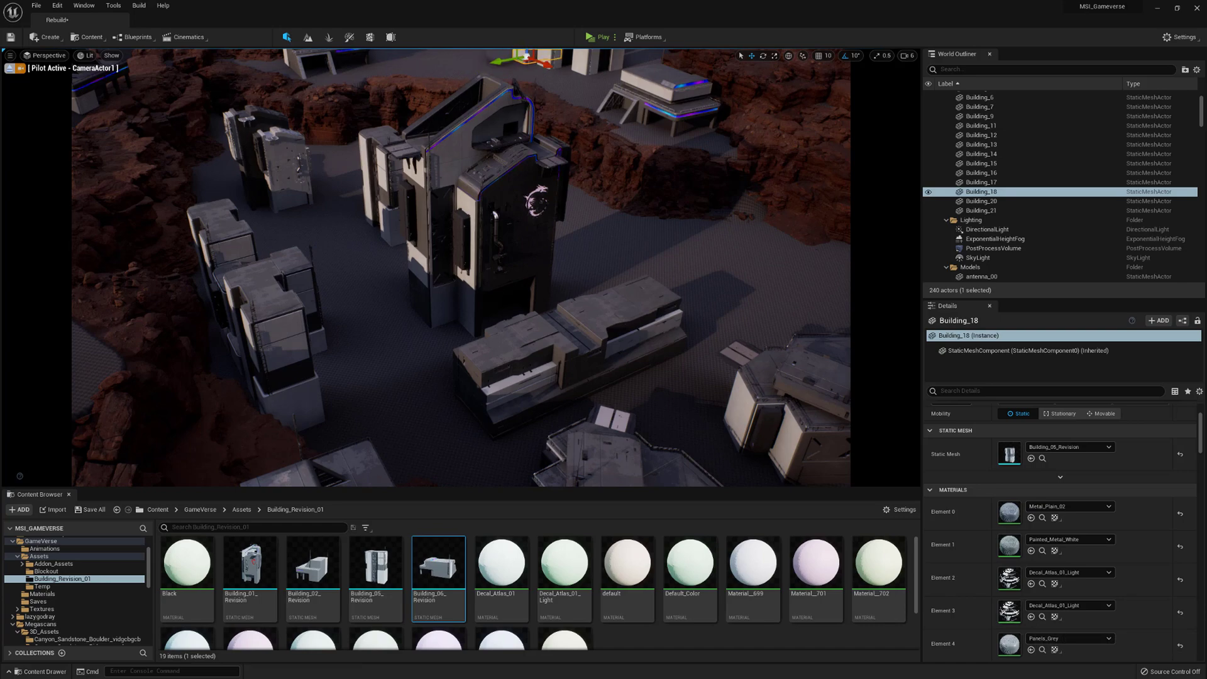
{"action": "key", "text": "ctrl+z"}
- Leave the camera view and offset the three Building_05_Revision copies from each other into a staggered row
{"action": "left_click", "coordinate": [10, 68]}
{"action": "right_click_drag", "start_coordinate": [461, 251], "coordinate": [481, 314]}
{"action": "left_click", "coordinate": [604, 258]}
{"action": "right_click_drag", "start_coordinate": [604, 258], "coordinate": [587, 259]}
{"action": "left_click", "coordinate": [526, 252]}
{"action": "left_click_drag", "start_coordinate": [502, 293], "coordinate": [513, 294]}
{"action": "right_click_drag", "start_coordinate": [513, 294], "coordinate": [514, 308]}
{"action": "left_click", "coordinate": [494, 234]}
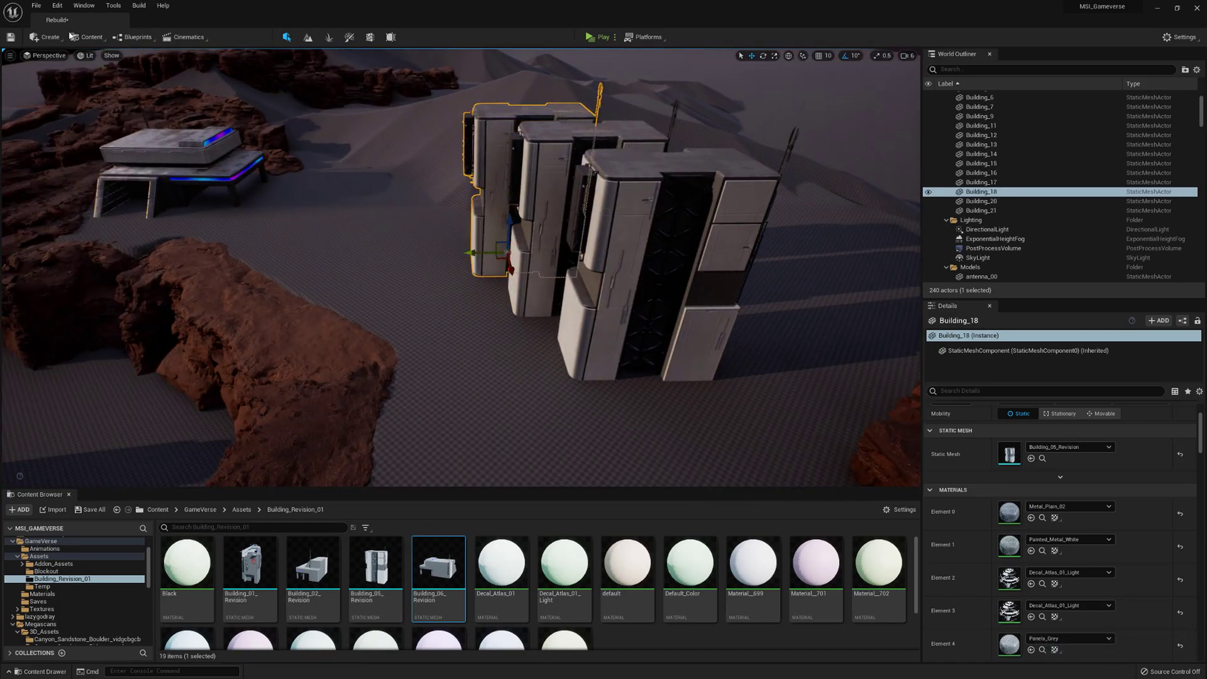
- Check the staggered row through CameraActor1 and select Building_13
{"action": "left_click", "coordinate": [47, 56]}
{"action": "left_click", "coordinate": [58, 161]}
{"action": "left_click", "coordinate": [304, 151]}
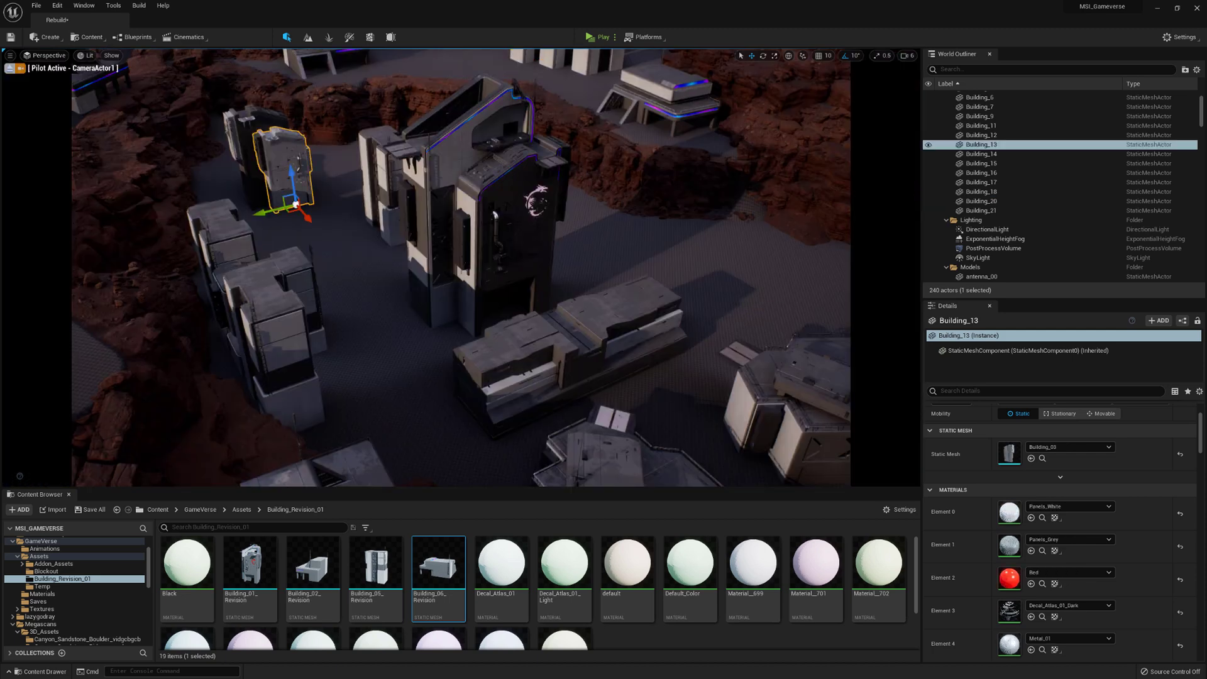
- Rotate and reposition Building_21 beyond the long low block, and check it through CameraActor1
{"action": "left_click", "coordinate": [772, 364]}
{"action": "left_click", "coordinate": [9, 67]}
{"action": "right_click_drag", "start_coordinate": [461, 257], "coordinate": [541, 308]}
{"action": "key", "text": "e"}
{"action": "left_click_drag", "start_coordinate": [595, 329], "coordinate": [558, 260]}
{"action": "key", "text": "w"}
{"action": "left_click", "coordinate": [39, 56]}
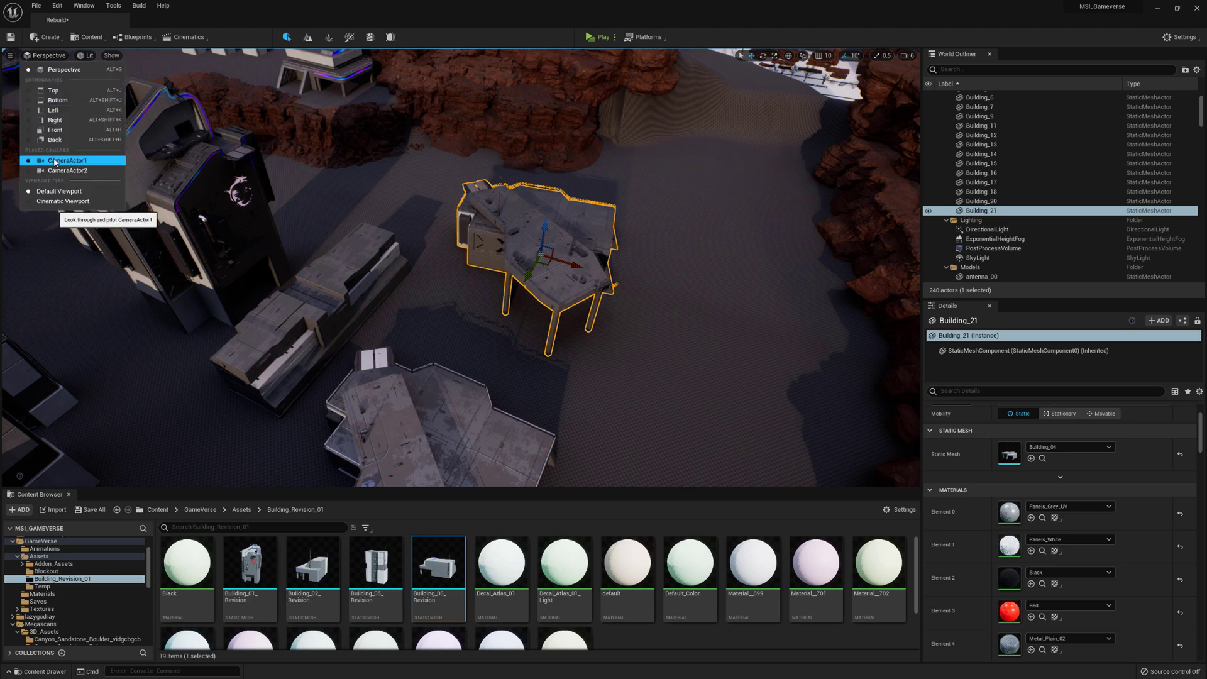
{"action": "left_click", "coordinate": [58, 161]}
- Examine the base layout from the free view, CameraActor1 and CameraActor2
{"action": "left_click", "coordinate": [9, 67]}
{"action": "right_click_drag", "start_coordinate": [380, 185], "coordinate": [434, 252]}
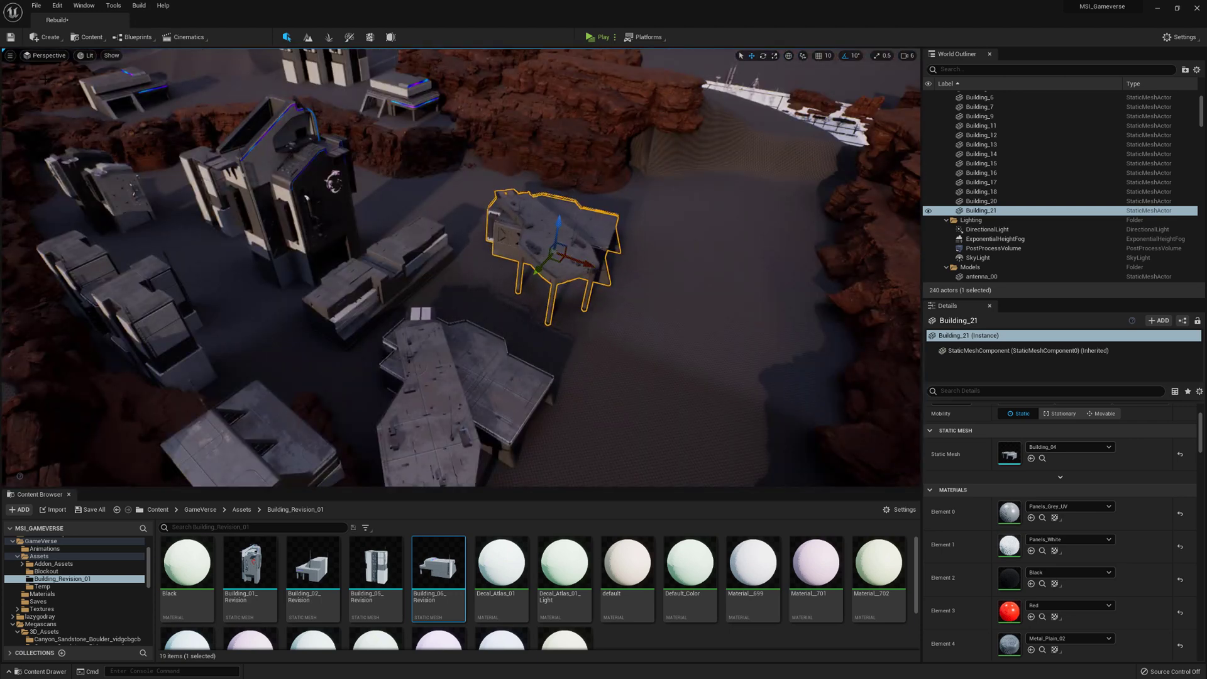
{"action": "left_click", "coordinate": [45, 56]}
{"action": "left_click", "coordinate": [63, 157]}
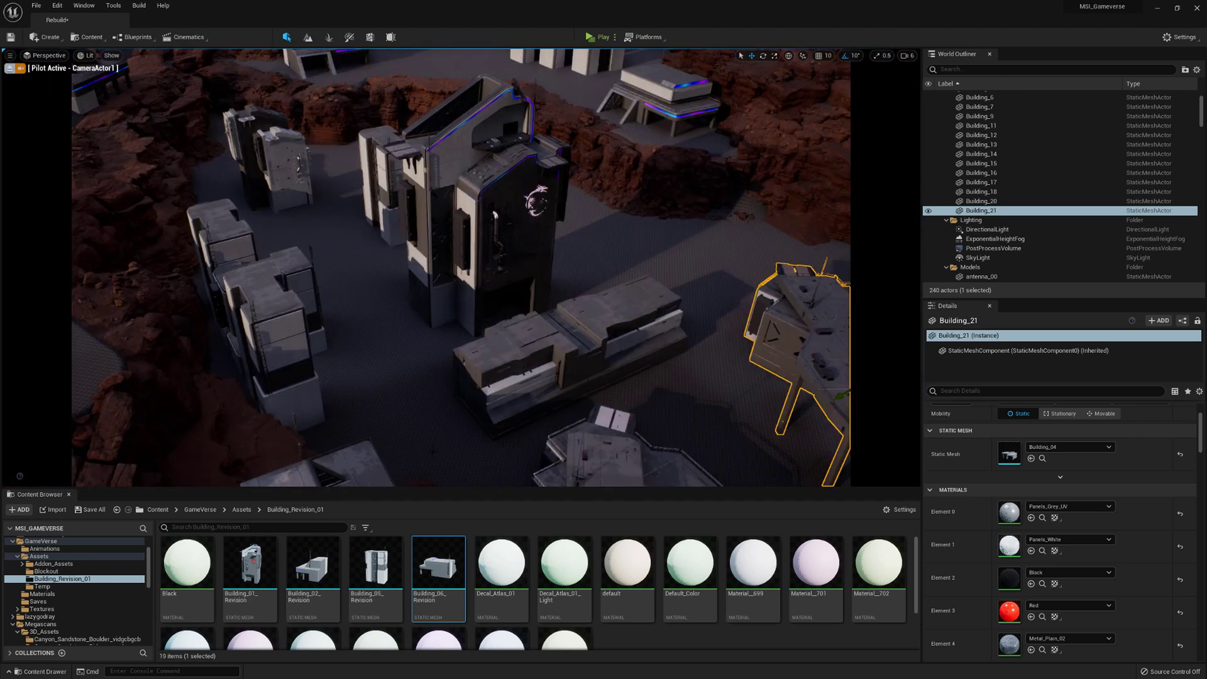
{"action": "left_click", "coordinate": [60, 56]}
{"action": "left_click", "coordinate": [71, 168]}
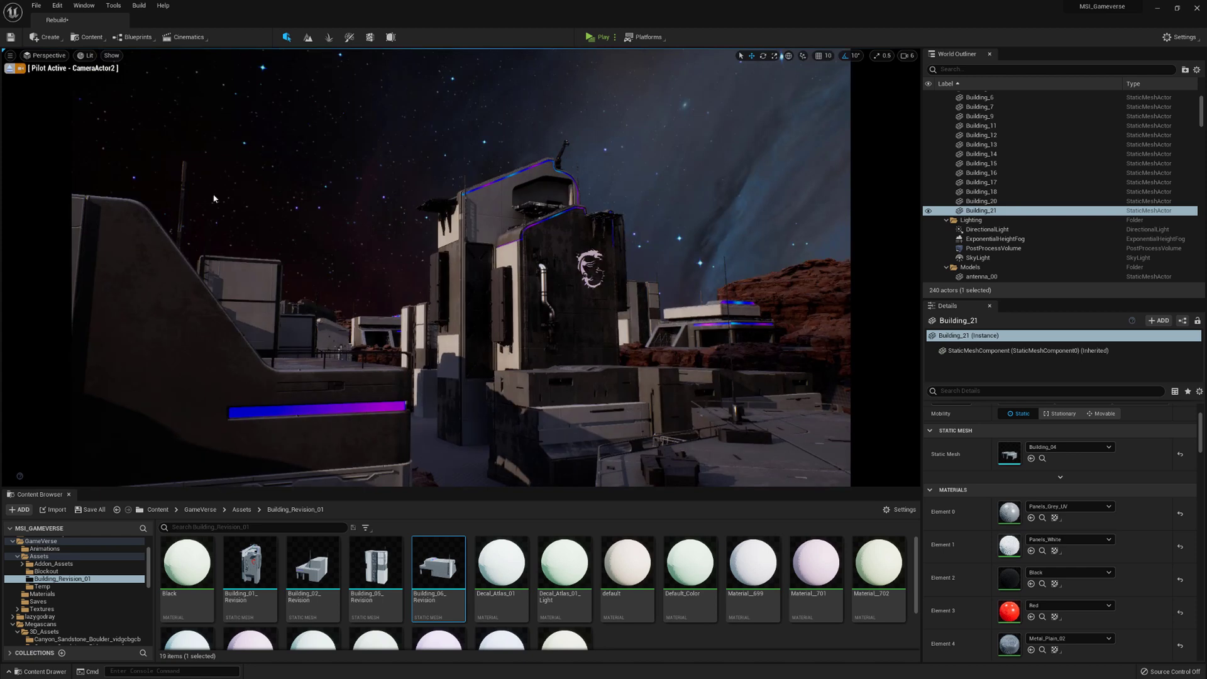
- Leave the camera view, rotate Building_20 by about -30 degrees and check it through CameraActor1
{"action": "left_click", "coordinate": [10, 68]}
{"action": "right_click_drag", "start_coordinate": [377, 302], "coordinate": [409, 377]}
{"action": "left_click", "coordinate": [534, 377]}
{"action": "key", "text": "e"}
{"action": "left_click_drag", "start_coordinate": [574, 372], "coordinate": [596, 357]}
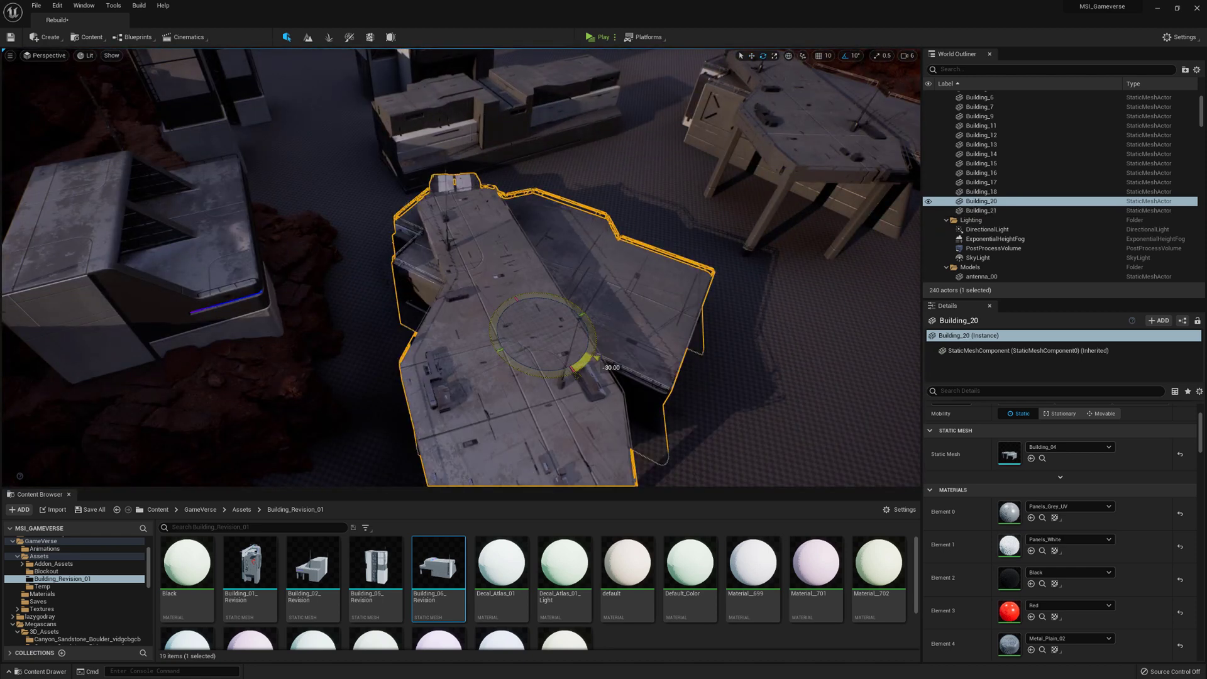
{"action": "key", "text": "w"}
{"action": "left_click", "coordinate": [45, 55]}
{"action": "left_click", "coordinate": [74, 157]}
- Fine-tune the placement of Building_20 with a small move
{"action": "right_click_drag", "start_coordinate": [503, 220], "coordinate": [510, 264]}
{"action": "mouse_move", "coordinate": [533, 183]}
{"action": "left_mouse_down"}
{"action": "mouse_move", "coordinate": [499, 173]}
{"action": "mouse_move", "coordinate": [487, 203]}
{"action": "mouse_move", "coordinate": [525, 208]}
{"action": "mouse_move", "coordinate": [531, 181]}
{"action": "mouse_move", "coordinate": [517, 190]}
{"action": "left_mouse_up"}
{"action": "key", "text": "e"}
{"action": "key", "text": "w"}
{"action": "right_click_drag", "start_coordinate": [517, 208], "coordinate": [522, 182]}
{"action": "left_click", "coordinate": [487, 233]}
{"action": "right_click_drag", "start_coordinate": [487, 232], "coordinate": [535, 264]}
{"action": "left_click_drag", "start_coordinate": [362, 210], "coordinate": [534, 320], "text": "alt"}
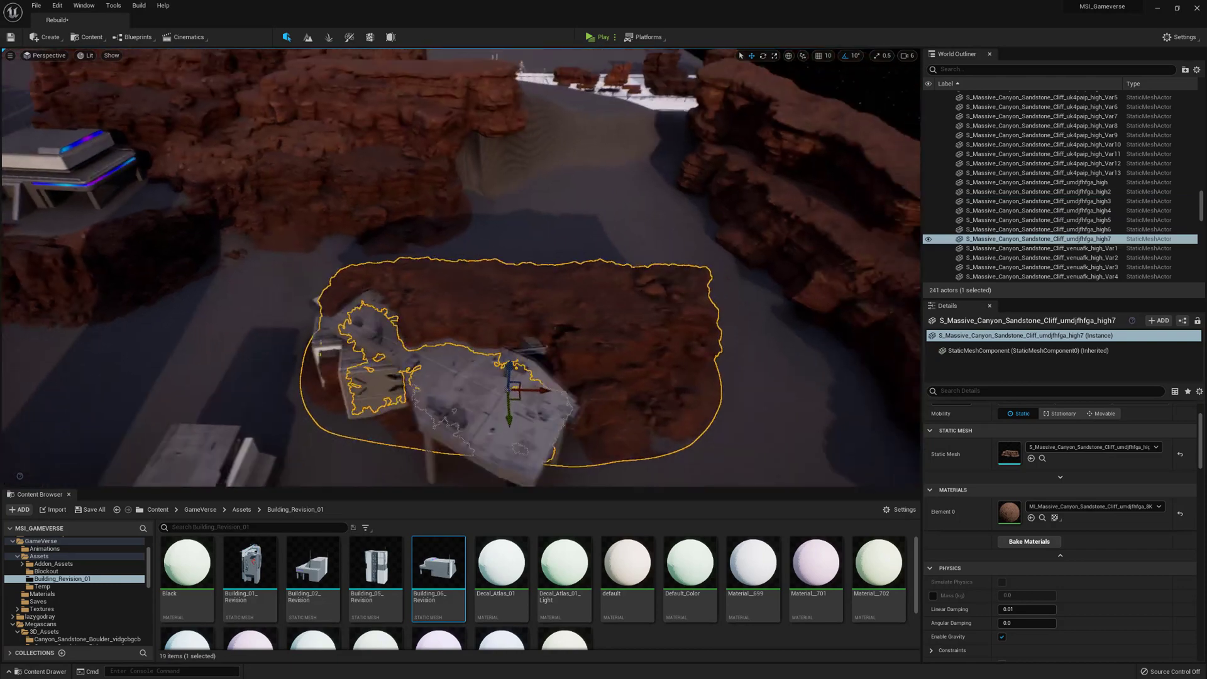
{"action": "key", "text": "e"}
{"action": "right_click_drag", "start_coordinate": [534, 320], "coordinate": [478, 277]}
{"action": "key", "text": "Delete"}
- Duplicate the three sandstone cliff pieces around the raised cliffside building and place the copies beneath Building_21
{"action": "left_click", "coordinate": [434, 210]}
{"action": "key", "text": "w"}
{"action": "left_click", "coordinate": [490, 293], "text": "ctrl"}
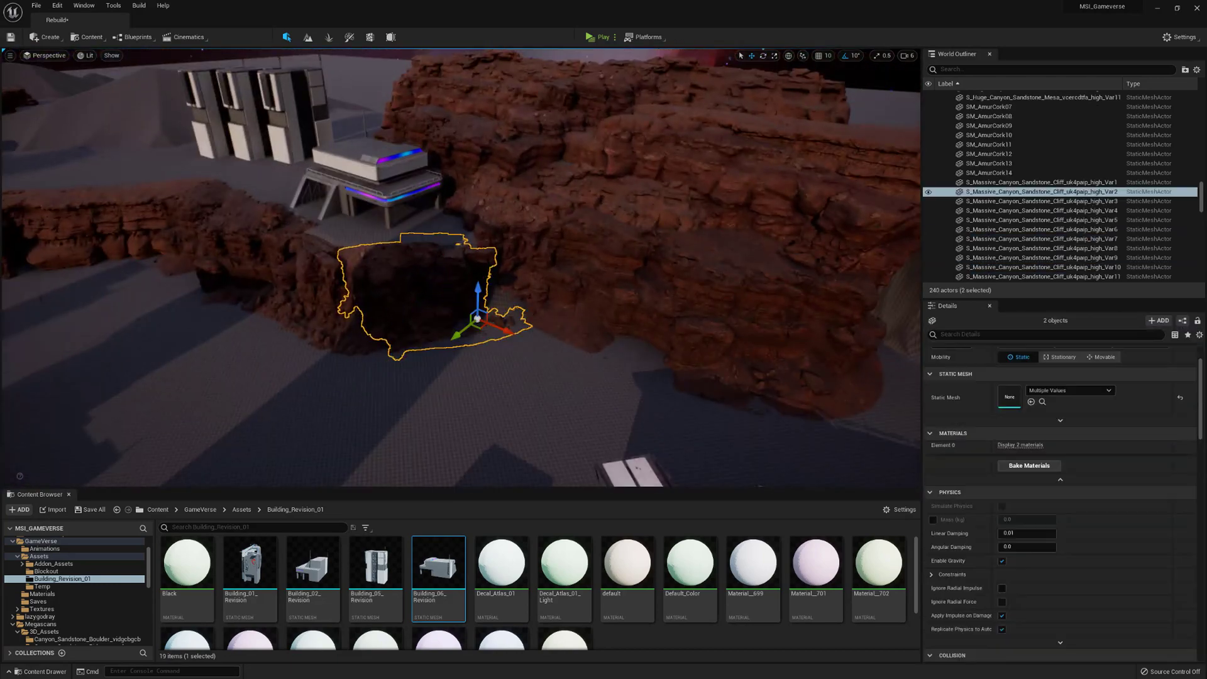
{"action": "left_click", "coordinate": [390, 283], "text": "ctrl"}
{"action": "right_click_drag", "start_coordinate": [390, 283], "coordinate": [327, 220]}
{"action": "left_click_drag", "start_coordinate": [321, 177], "coordinate": [379, 180], "text": "alt"}
{"action": "key", "text": "f"}
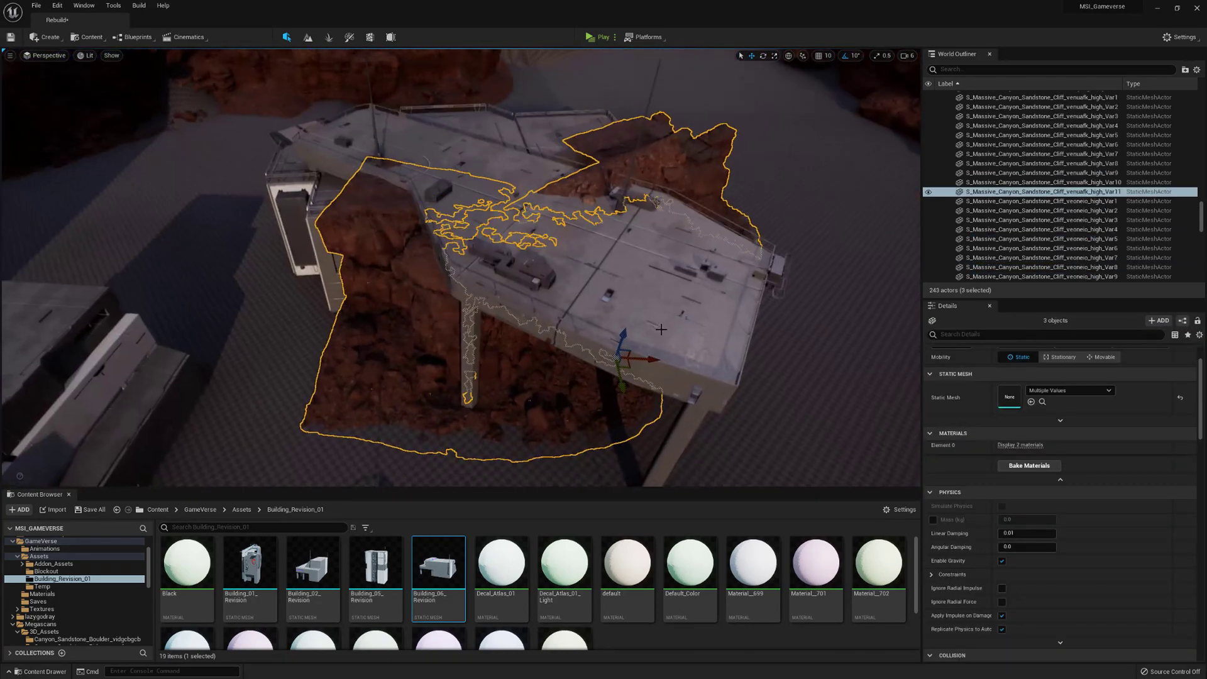
- Rotate the three duplicated cliffs under Building_21 and shift the uk4paip Var14 cliff separately
{"action": "right_click_drag", "start_coordinate": [626, 357], "coordinate": [610, 308]}
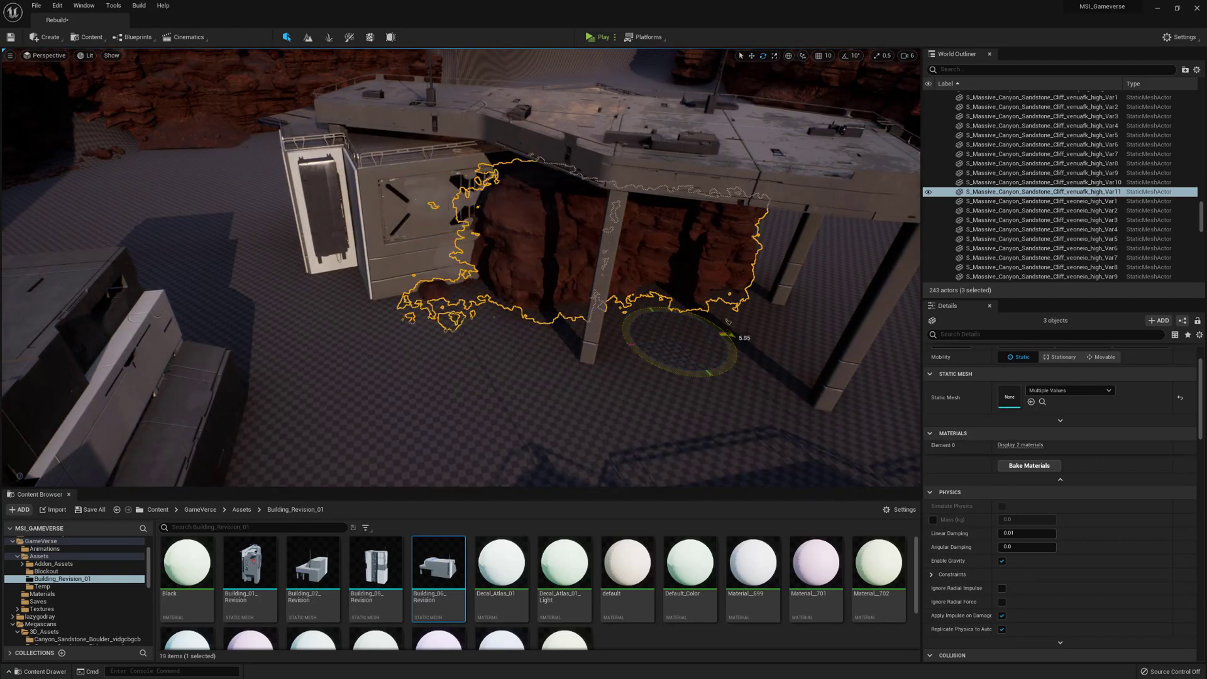
{"action": "left_click_drag", "start_coordinate": [727, 334], "coordinate": [733, 339]}
{"action": "key", "text": "w"}
{"action": "right_click_drag", "start_coordinate": [723, 336], "coordinate": [585, 368]}
{"action": "left_click", "coordinate": [503, 327]}
{"action": "left_click_drag", "start_coordinate": [360, 400], "coordinate": [436, 390]}
{"action": "right_click_drag", "start_coordinate": [435, 386], "coordinate": [441, 403]}
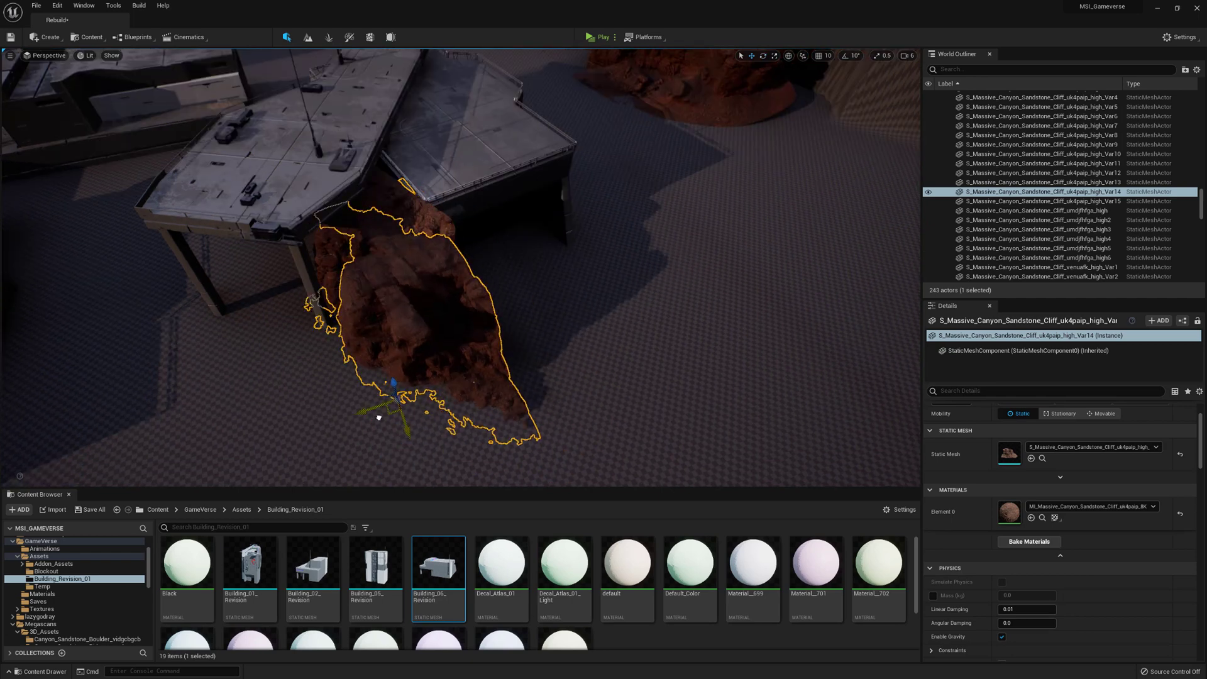
- Adjust the venuafk Var11 cliff among the supports of Building_21 and rotate the uk4paip Var15 cliff slightly
{"action": "left_click", "coordinate": [430, 222]}
{"action": "right_click_drag", "start_coordinate": [430, 222], "coordinate": [506, 358]}
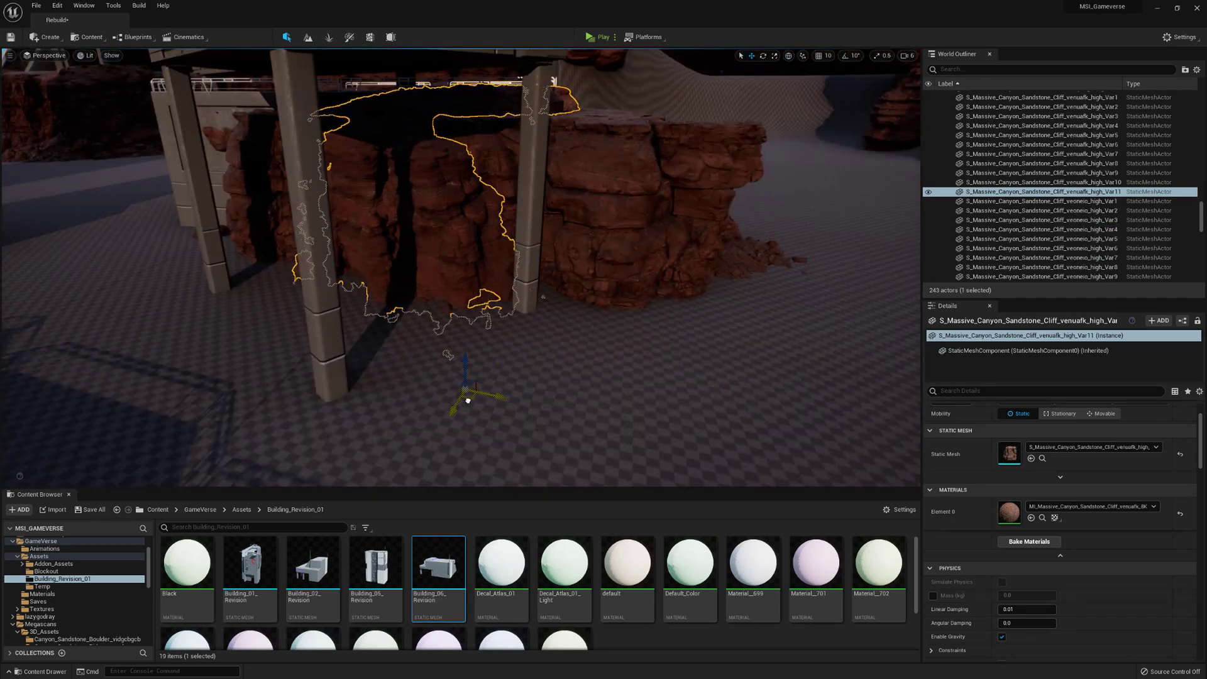
{"action": "right_click_drag", "start_coordinate": [465, 393], "coordinate": [496, 403]}
{"action": "key", "text": "w"}
{"action": "left_click", "coordinate": [461, 319]}
{"action": "key", "text": "e"}
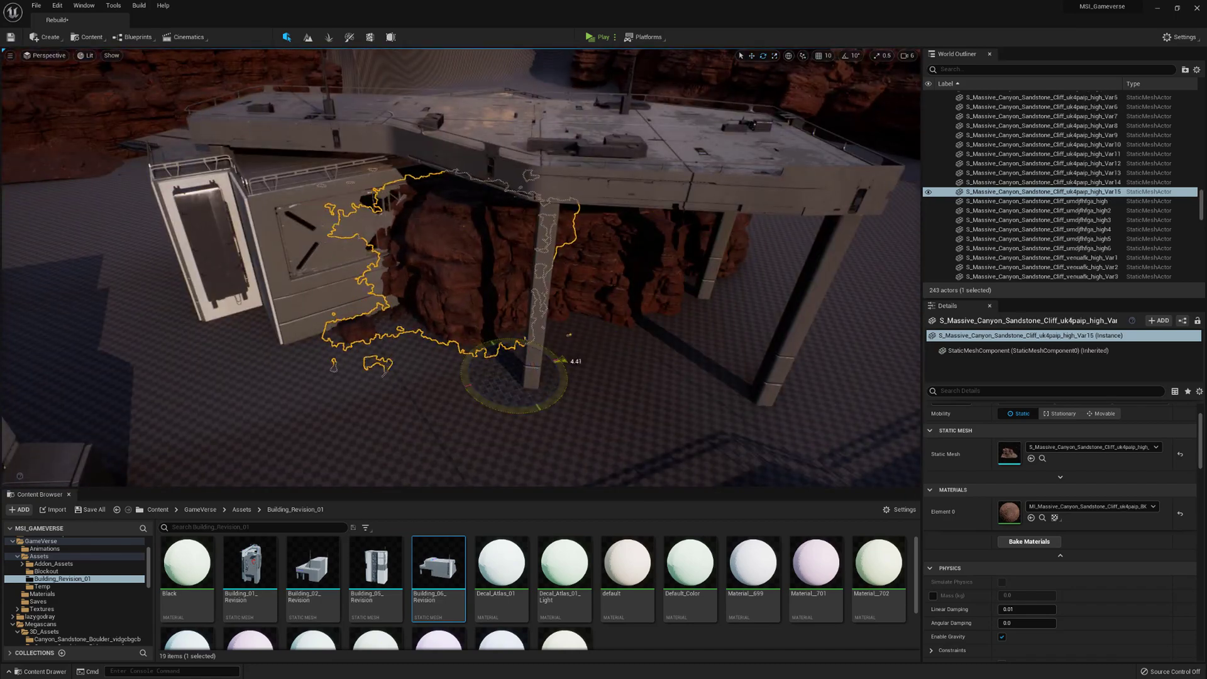
{"action": "left_click_drag", "start_coordinate": [560, 361], "coordinate": [562, 365]}
{"action": "left_click", "coordinate": [562, 378]}
{"action": "key", "text": "w"}
- Duplicate a umdjfhfga sandstone cliff, place the copy between Building_20 and the long low block, and adjust its scale
{"action": "right_click_drag", "start_coordinate": [562, 377], "coordinate": [516, 396]}
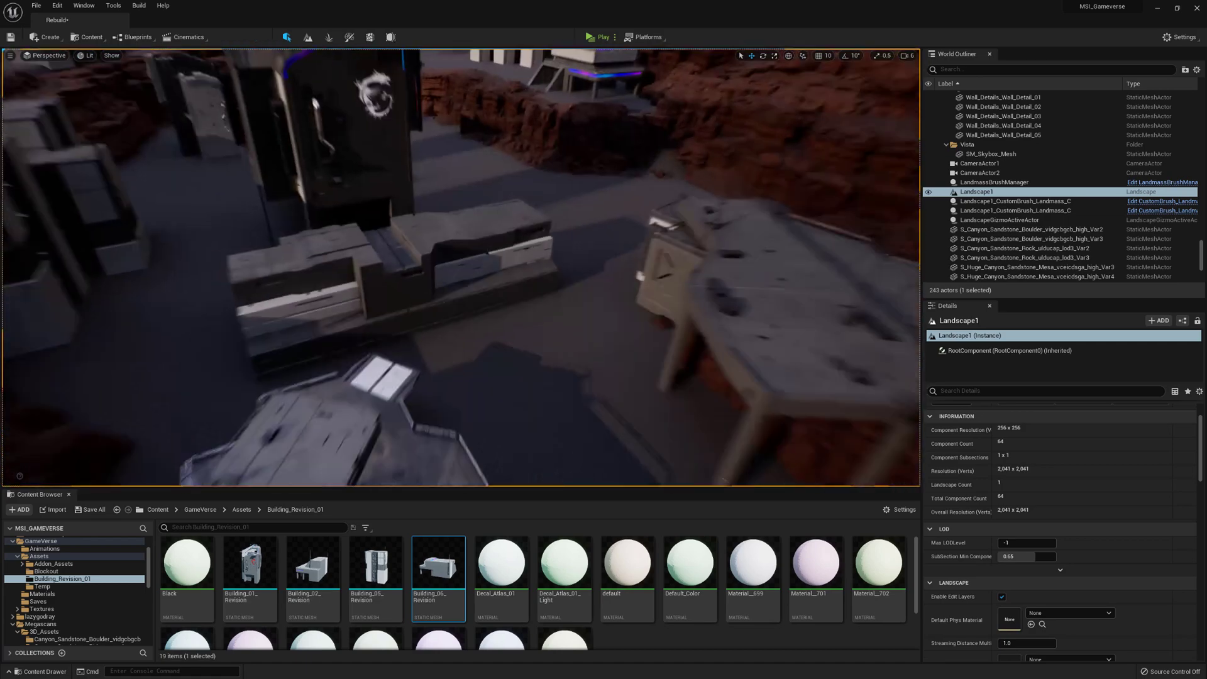
{"action": "right_click_drag", "start_coordinate": [637, 216], "coordinate": [637, 215]}
{"action": "left_click", "coordinate": [637, 215]}
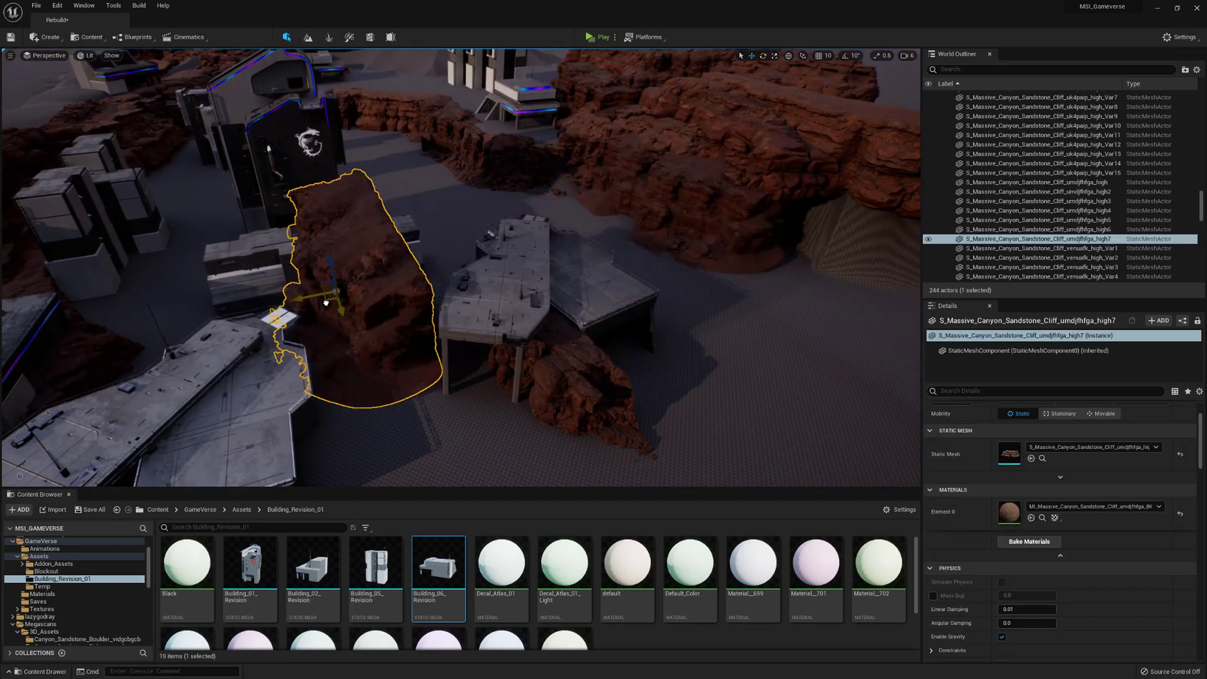
{"action": "right_click_drag", "start_coordinate": [605, 403], "coordinate": [606, 403]}
{"action": "left_click_drag", "start_coordinate": [630, 401], "coordinate": [614, 386]}
{"action": "right_click_drag", "start_coordinate": [614, 386], "coordinate": [600, 386]}
{"action": "key", "text": "r"}
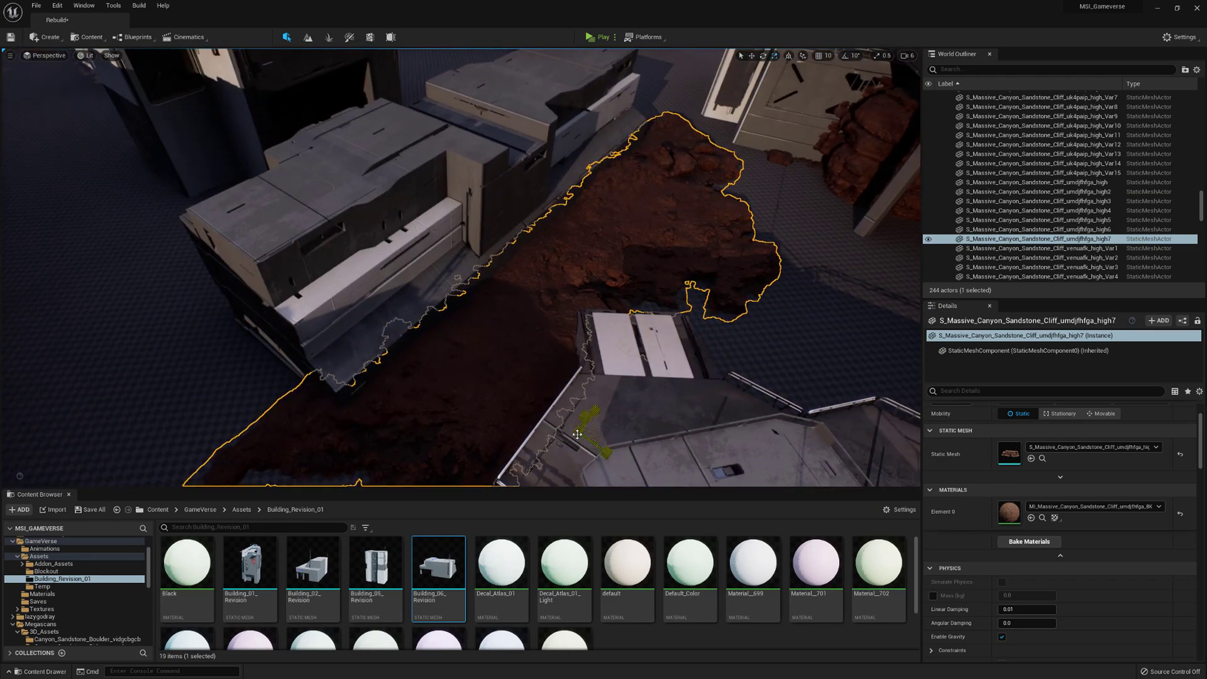
{"action": "right_click_drag", "start_coordinate": [578, 434], "coordinate": [526, 354]}
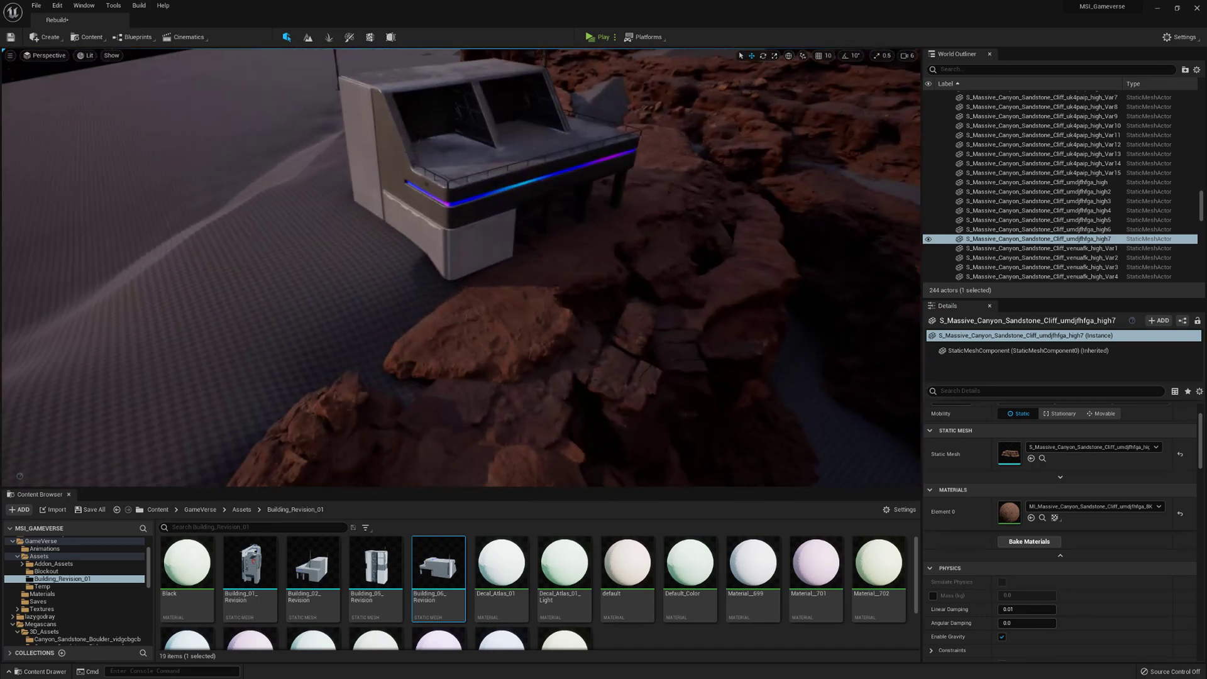
- Flatten the terrain around the cliff-top building with the sculpt Flatten tool, using a 4500 flatten target and a smaller brush
{"action": "key", "text": "shift+2"}
{"action": "left_click", "coordinate": [78, 94]}
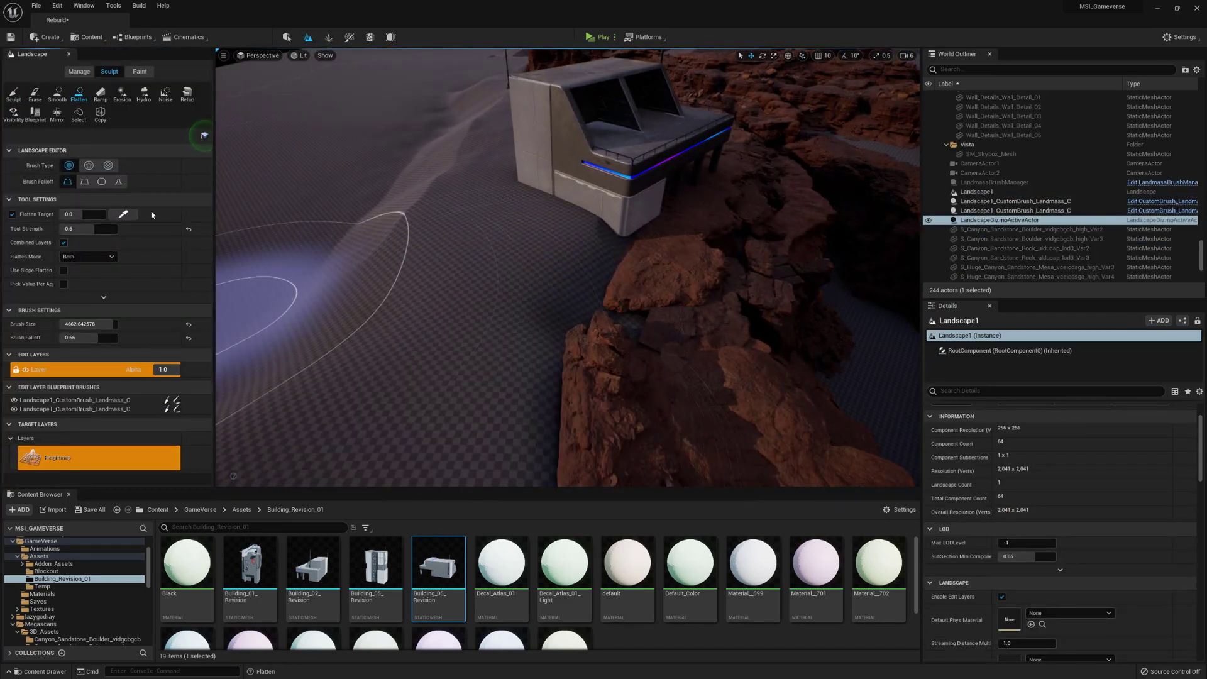
{"action": "left_click_drag", "start_coordinate": [95, 324], "coordinate": [89, 325]}
{"action": "right_click_drag", "start_coordinate": [527, 353], "coordinate": [526, 354]}
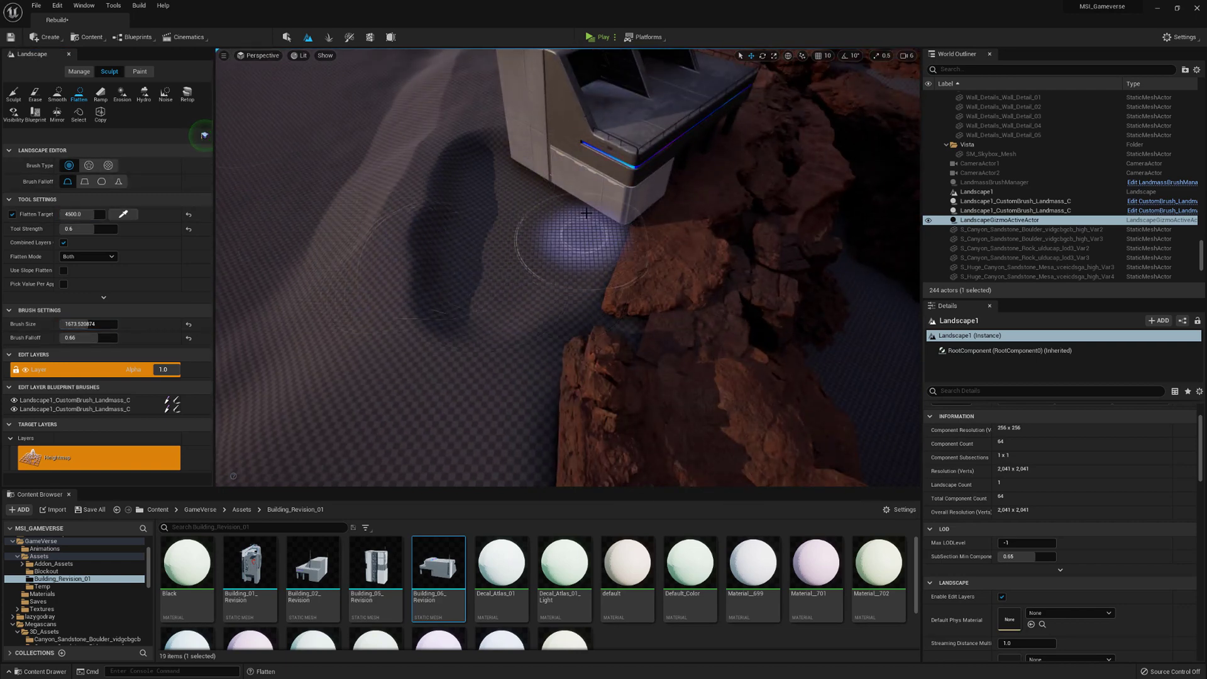
{"action": "left_click_drag", "start_coordinate": [383, 223], "coordinate": [377, 245]}
{"action": "right_click_drag", "start_coordinate": [440, 226], "coordinate": [440, 226]}
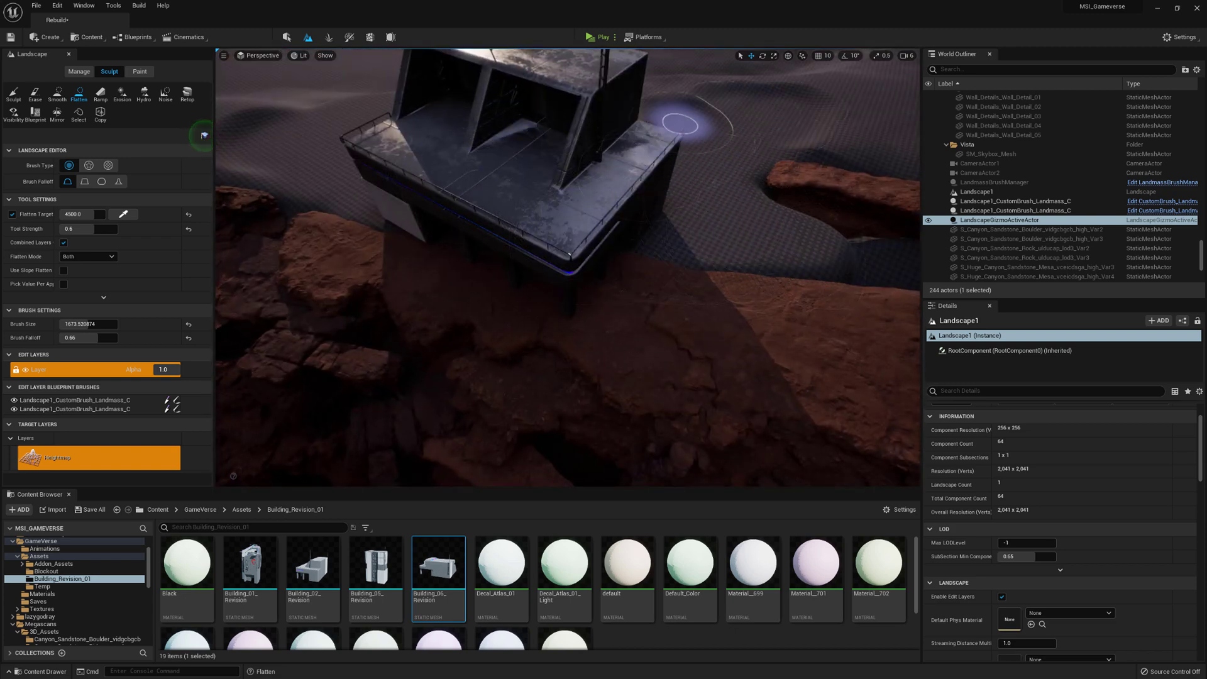
{"action": "right_click_drag", "start_coordinate": [525, 195], "coordinate": [525, 195]}
{"action": "right_click_drag", "start_coordinate": [440, 176], "coordinate": [579, 229]}
- Smooth the terrain beside the cliff-top building and leave landscape mode
{"action": "left_click", "coordinate": [57, 95]}
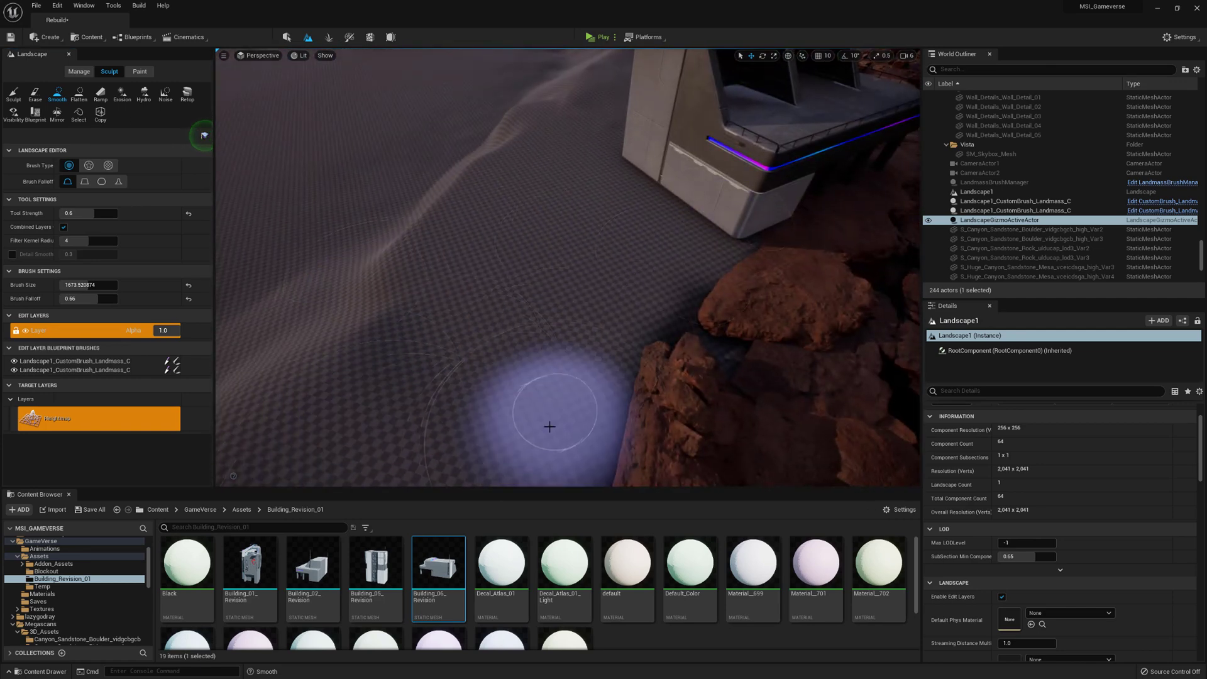
{"action": "left_click", "coordinate": [69, 54]}
{"action": "right_click_drag", "start_coordinate": [315, 189], "coordinate": [314, 189]}
- Review the scene through CameraActor1 and CameraActor2
{"action": "left_click", "coordinate": [48, 56]}
{"action": "left_click", "coordinate": [60, 159]}
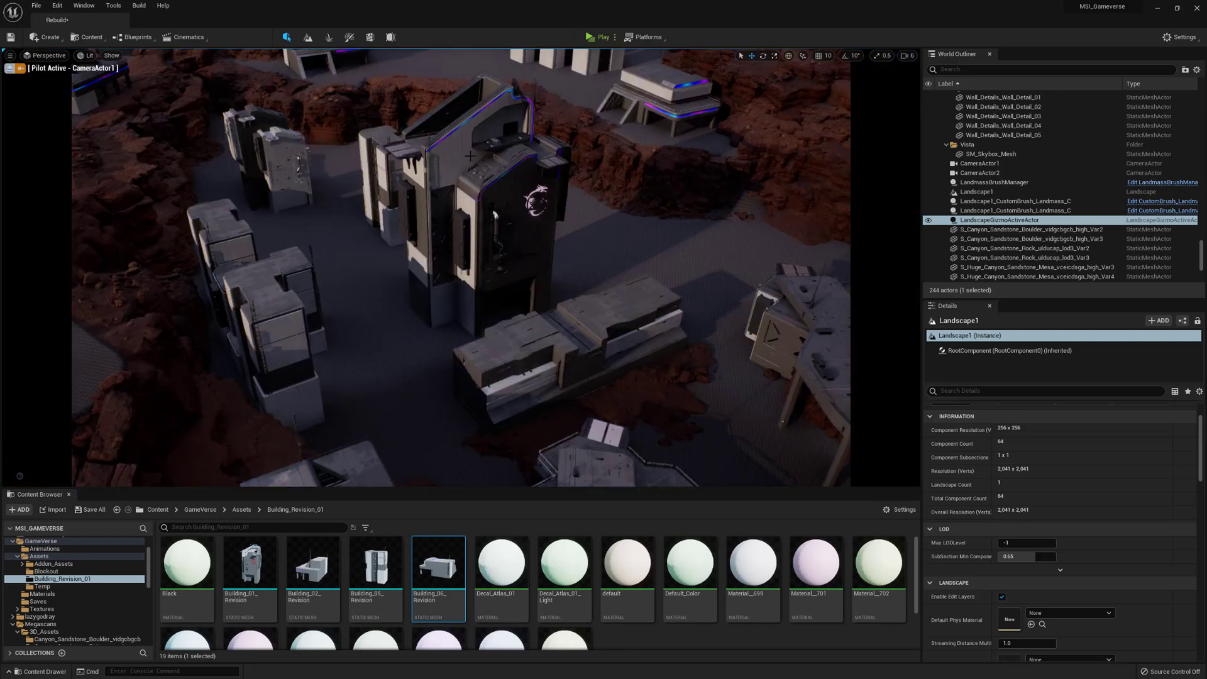
{"action": "left_click", "coordinate": [56, 58]}
{"action": "left_click", "coordinate": [62, 170]}
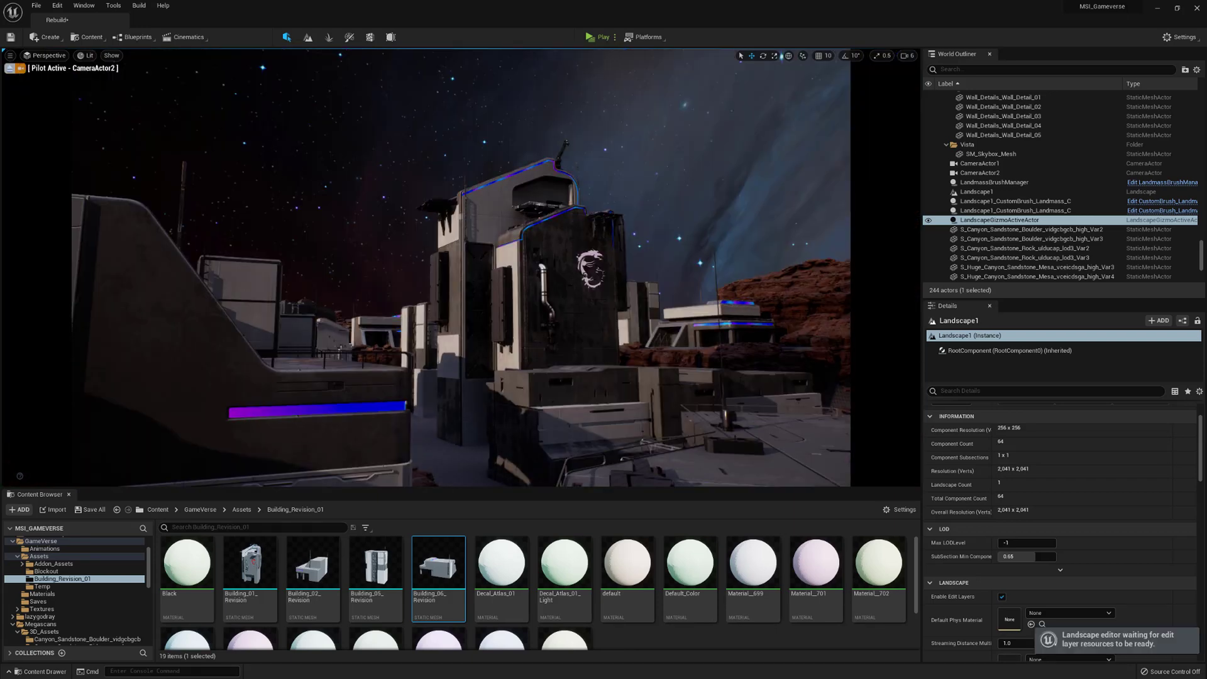
- Leave the camera view, then rotate and reposition the vcercdtfa Var5 and Var7 mesa cliffs along the base's outer edge
{"action": "left_click", "coordinate": [10, 69]}
{"action": "right_click_drag", "start_coordinate": [462, 268], "coordinate": [461, 267]}
{"action": "left_click", "coordinate": [535, 148]}
{"action": "left_click", "coordinate": [506, 188], "text": "ctrl"}
{"action": "right_click_drag", "start_coordinate": [507, 189], "coordinate": [488, 195]}
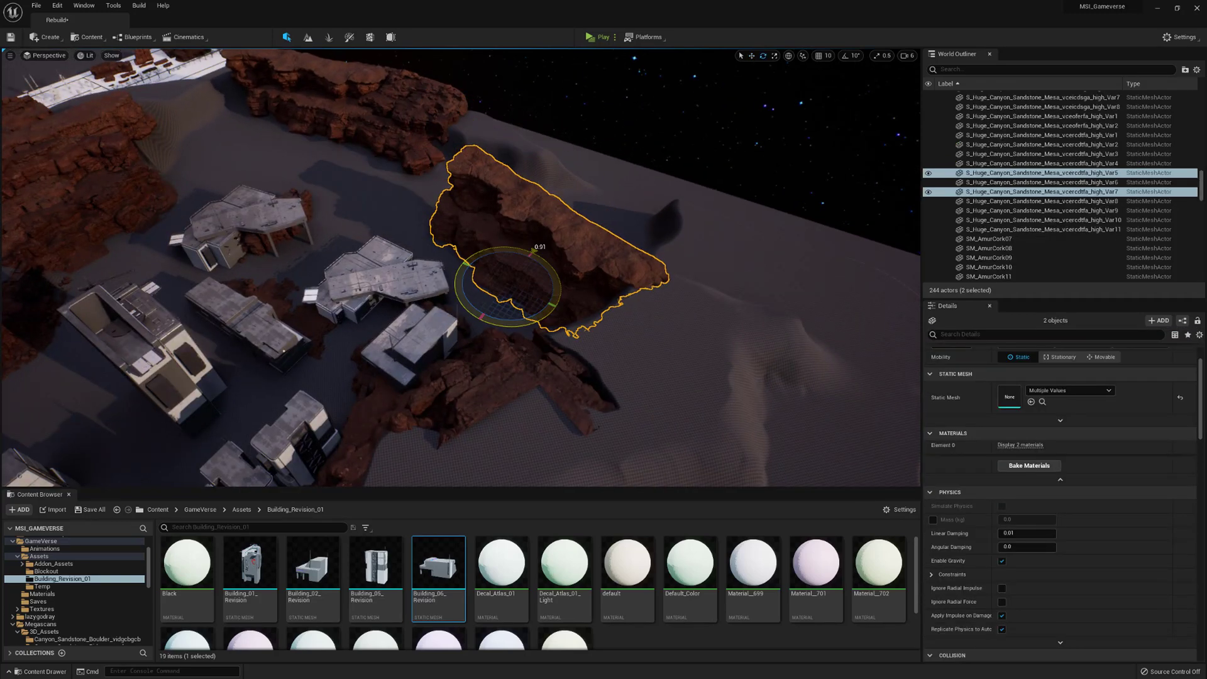
{"action": "right_click_drag", "start_coordinate": [541, 269], "coordinate": [541, 268]}
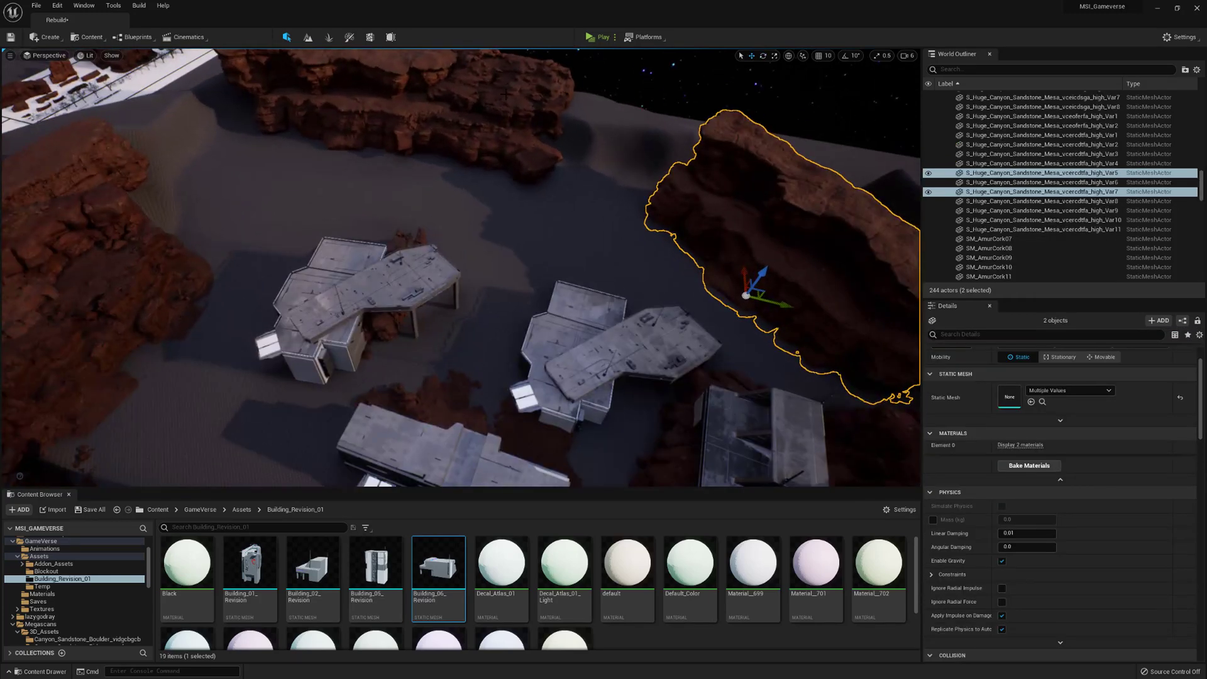
- Move three sandstone pieces, including butte Var4 and mesa vceicdsga Var6, together to extend the outer cliff wall
{"action": "left_click", "coordinate": [465, 94]}
{"action": "left_click", "coordinate": [528, 113], "text": "ctrl"}
{"action": "left_click", "coordinate": [557, 123], "text": "ctrl"}
{"action": "right_click_drag", "start_coordinate": [557, 123], "coordinate": [557, 123]}
{"action": "left_click_drag", "start_coordinate": [532, 199], "coordinate": [562, 299]}
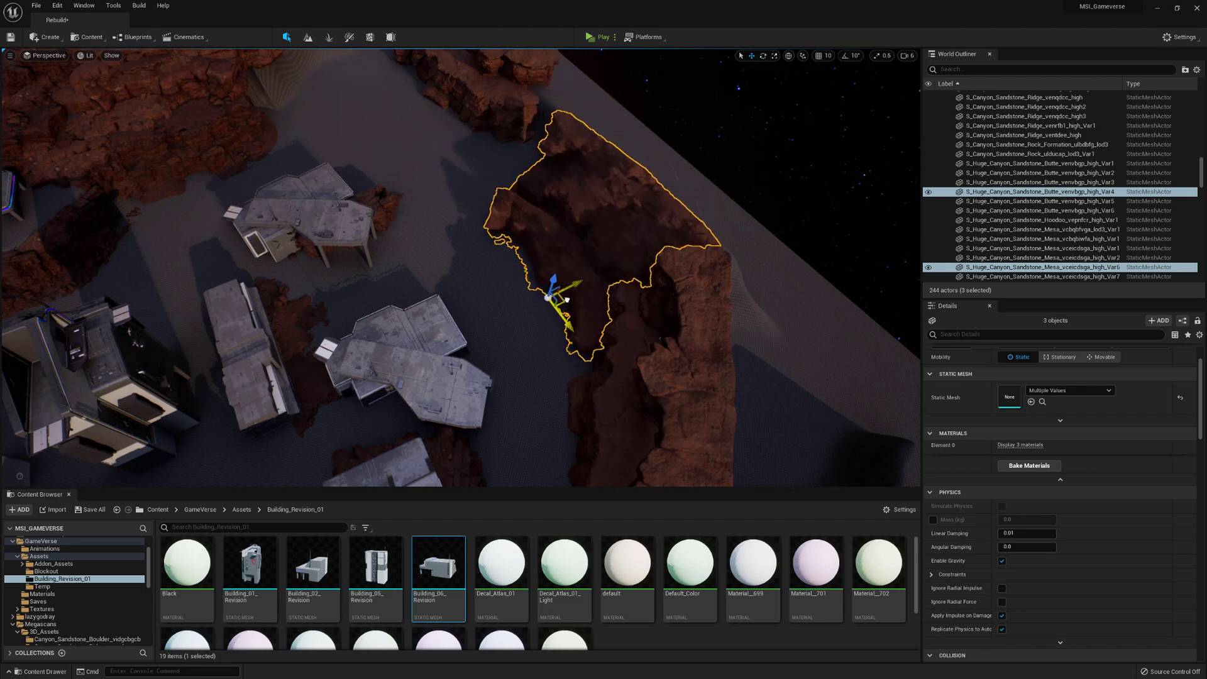
{"action": "right_click_drag", "start_coordinate": [562, 299], "coordinate": [561, 299]}
- Rotate and move the vcercdtfa Var6 and Var8 mesa cliffs in line with the outer cliff wall
{"action": "left_click", "coordinate": [402, 207]}
{"action": "left_click", "coordinate": [377, 142], "text": "ctrl"}
{"action": "right_click_drag", "start_coordinate": [377, 141], "coordinate": [378, 142]}
{"action": "key", "text": "e"}
{"action": "left_click_drag", "start_coordinate": [516, 146], "coordinate": [489, 214]}
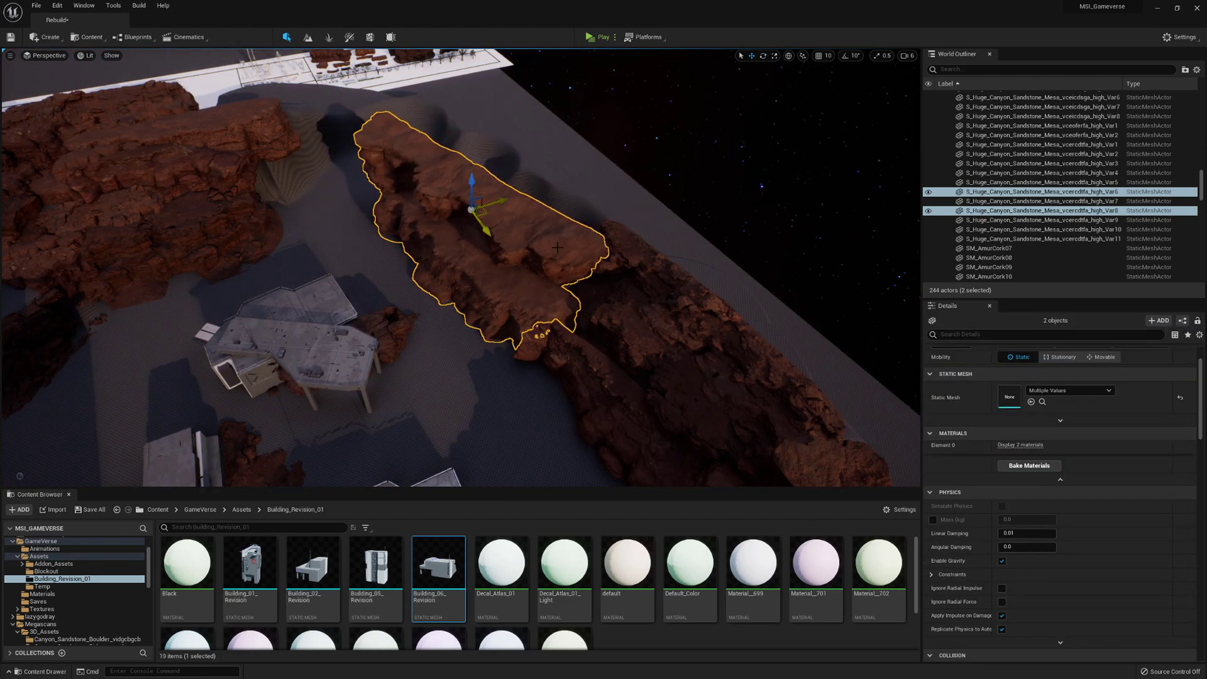
{"action": "right_click_drag", "start_coordinate": [558, 247], "coordinate": [557, 247]}
- Reposition the venvbgp Var4 butte at the joint between the outer cliff pieces
{"action": "left_click", "coordinate": [560, 295]}
{"action": "left_click_drag", "start_coordinate": [571, 329], "coordinate": [547, 265]}
{"action": "right_click_drag", "start_coordinate": [548, 264], "coordinate": [547, 264]}
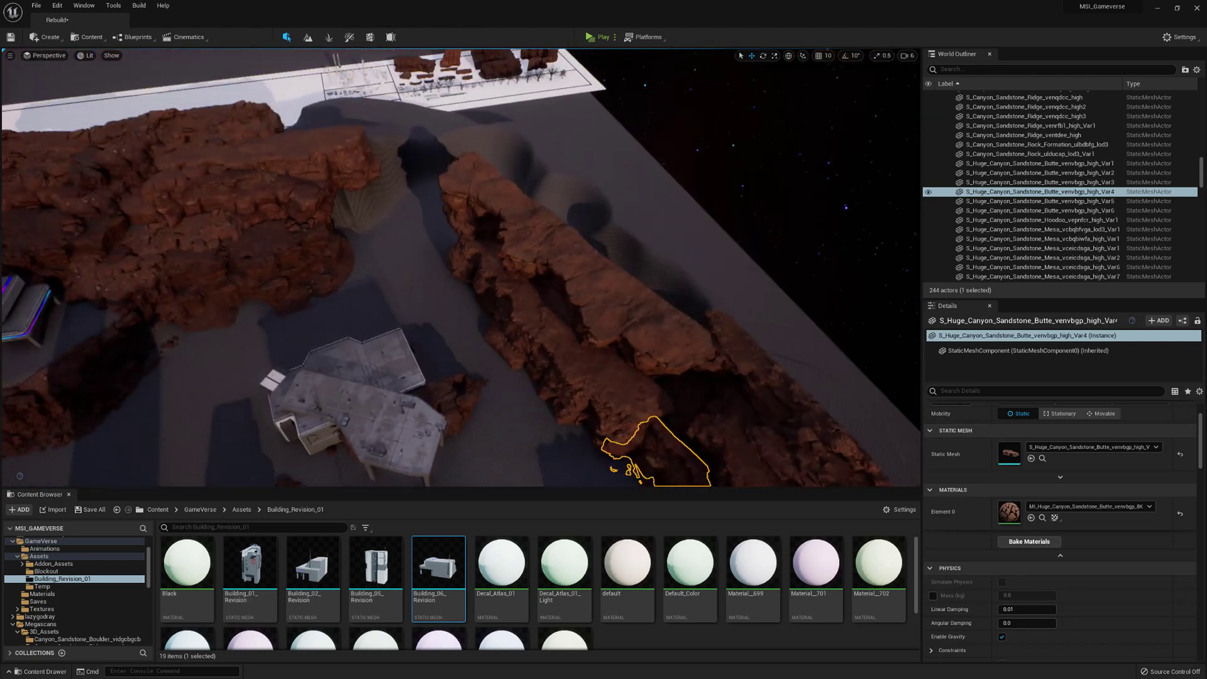
- Duplicate two vcercdtfa mesa cliffs to the far end of the outer wall and rotate the copies about -35 degrees
{"action": "left_click", "coordinate": [569, 252]}
{"action": "left_click", "coordinate": [549, 327], "text": "ctrl"}
{"action": "left_click_drag", "start_coordinate": [554, 277], "coordinate": [474, 235], "text": "alt"}
{"action": "key", "text": "e"}
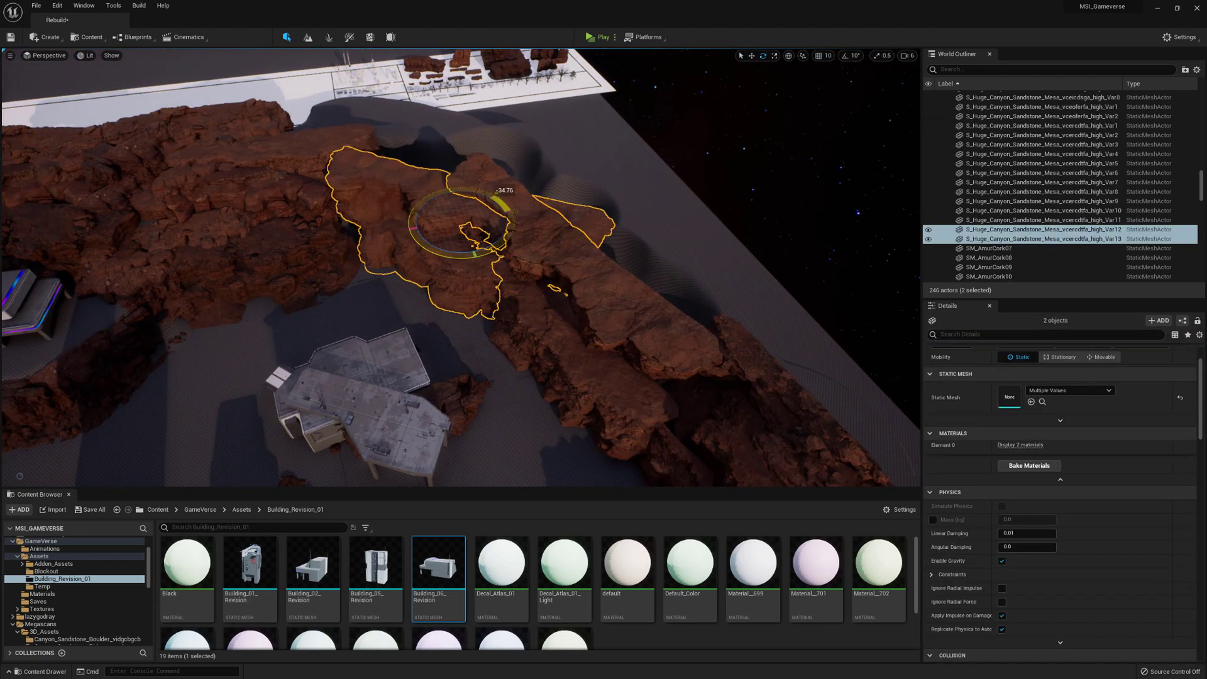
{"action": "left_click", "coordinate": [478, 192]}
{"action": "right_click_drag", "start_coordinate": [478, 192], "coordinate": [479, 192]}
- Check the extended cliff wall through CameraActor1 and CameraActor2
{"action": "left_click", "coordinate": [45, 56]}
{"action": "left_click", "coordinate": [94, 160]}
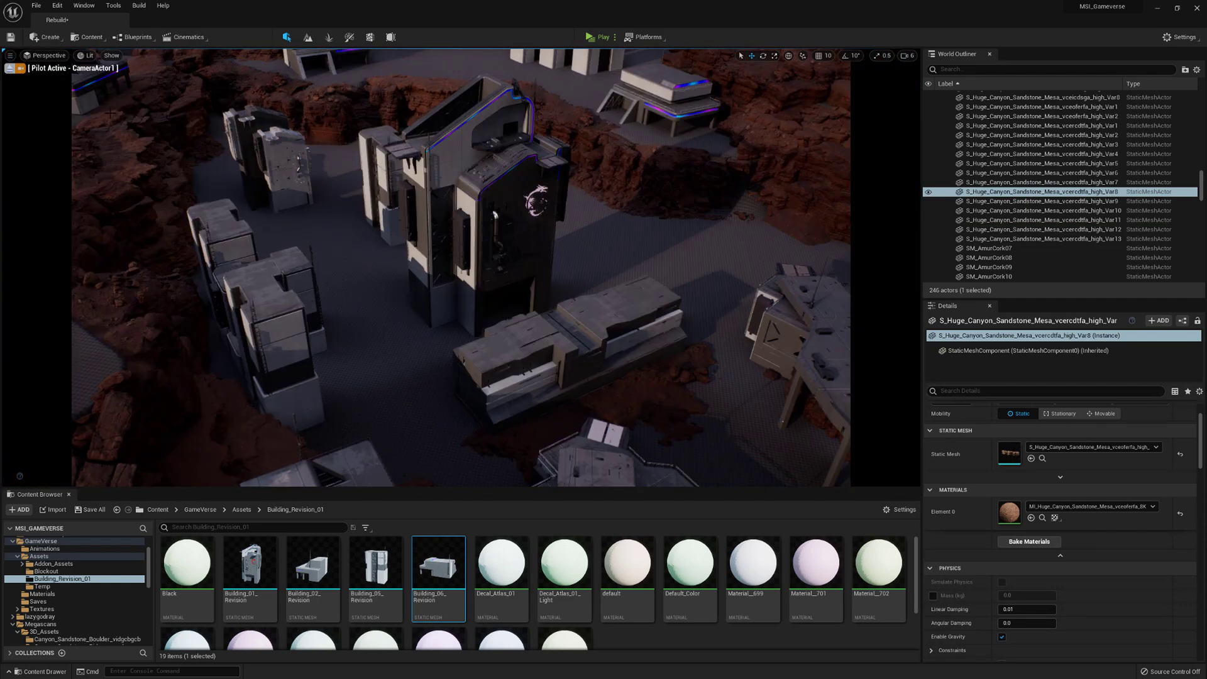
{"action": "left_click", "coordinate": [48, 55]}
{"action": "left_click", "coordinate": [69, 175]}
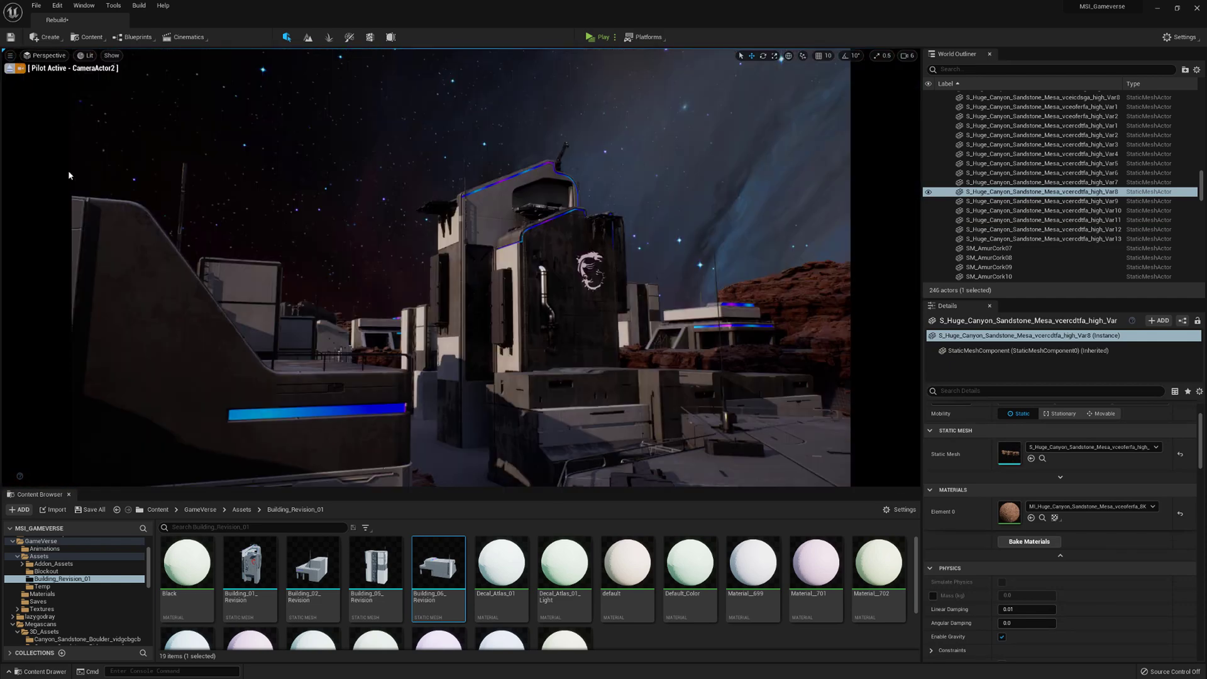
- Leave the camera view, save all changes and assign M_Landscape_Main_Inst_Desert_01 as the landscape material of Landscape1
{"action": "left_click", "coordinate": [13, 69]}
{"action": "right_click_drag", "start_coordinate": [528, 302], "coordinate": [528, 302]}
{"action": "left_click", "coordinate": [90, 510]}
{"action": "left_click", "coordinate": [661, 446]}
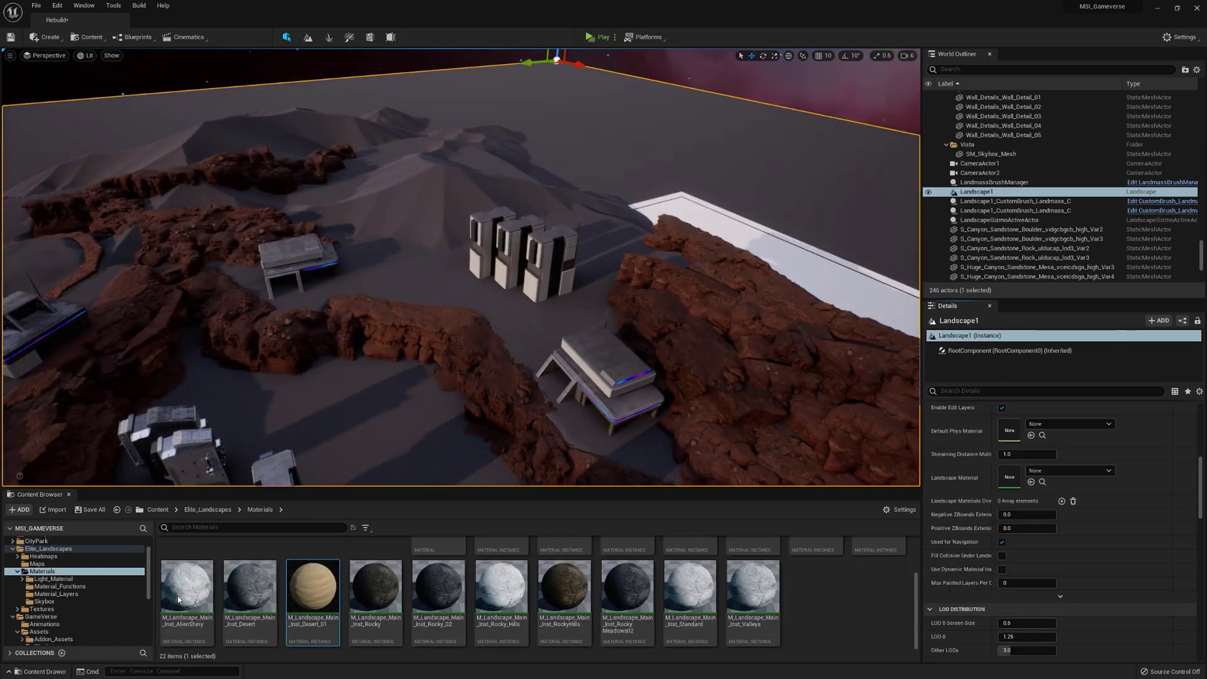
{"action": "right_click_drag", "start_coordinate": [529, 302], "coordinate": [529, 302]}
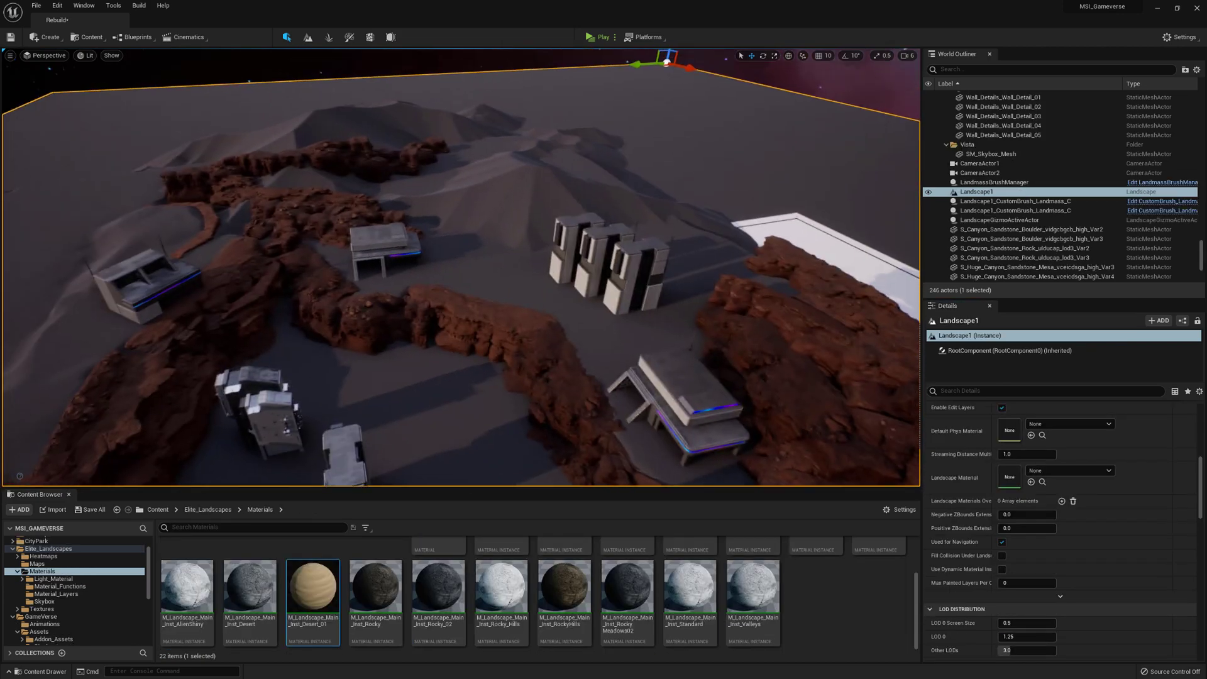
{"action": "left_click_drag", "start_coordinate": [312, 588], "coordinate": [1009, 477]}
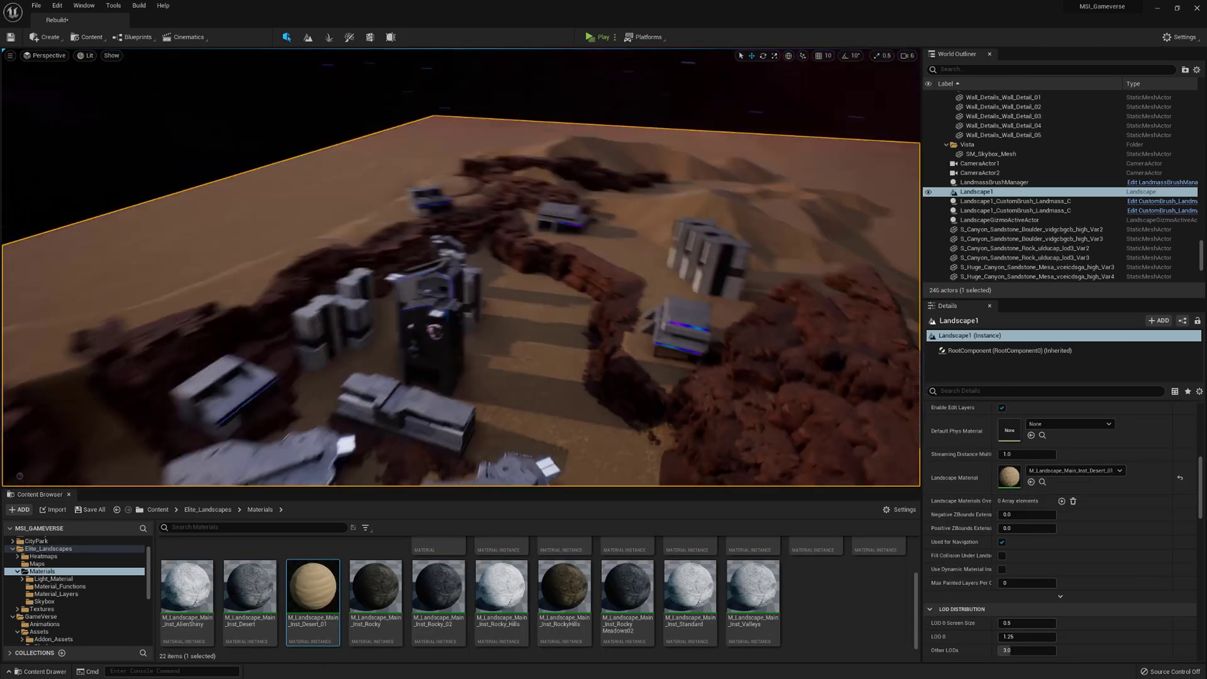
- Open landscape painting and assign Layer_02_LayerInfo and Layer_03_LayerInfo to their target layers
{"action": "left_click", "coordinate": [308, 37]}
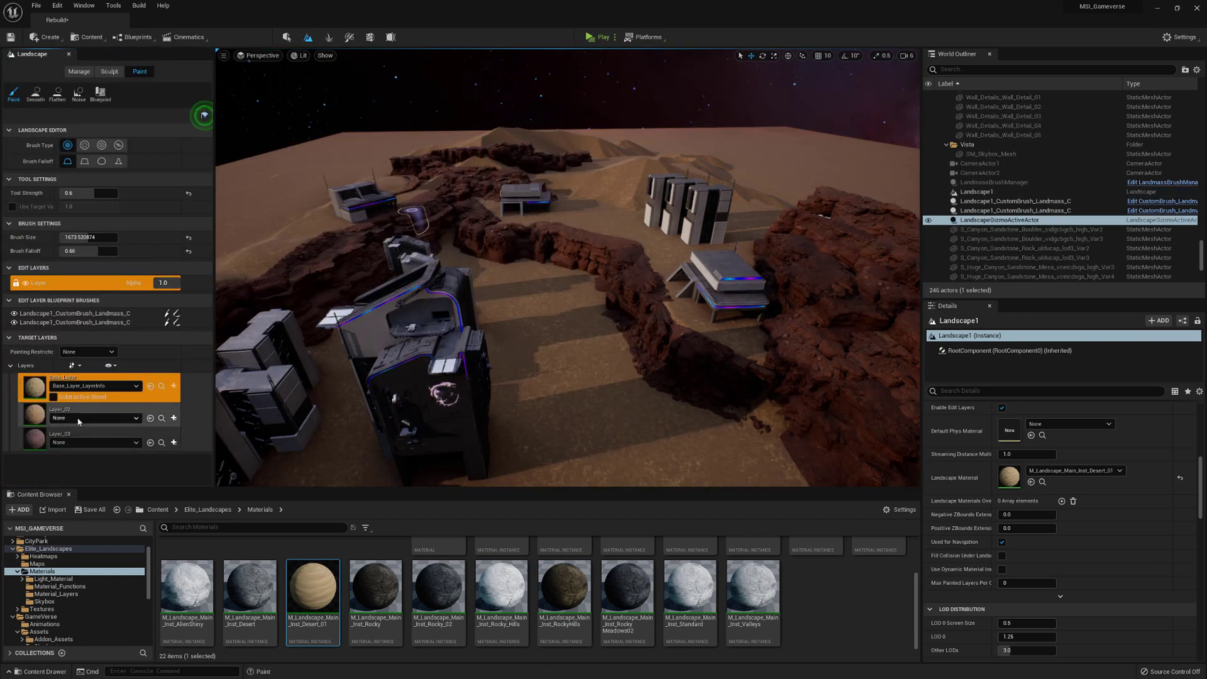
{"action": "left_click", "coordinate": [94, 448]}
{"action": "left_click", "coordinate": [101, 519]}
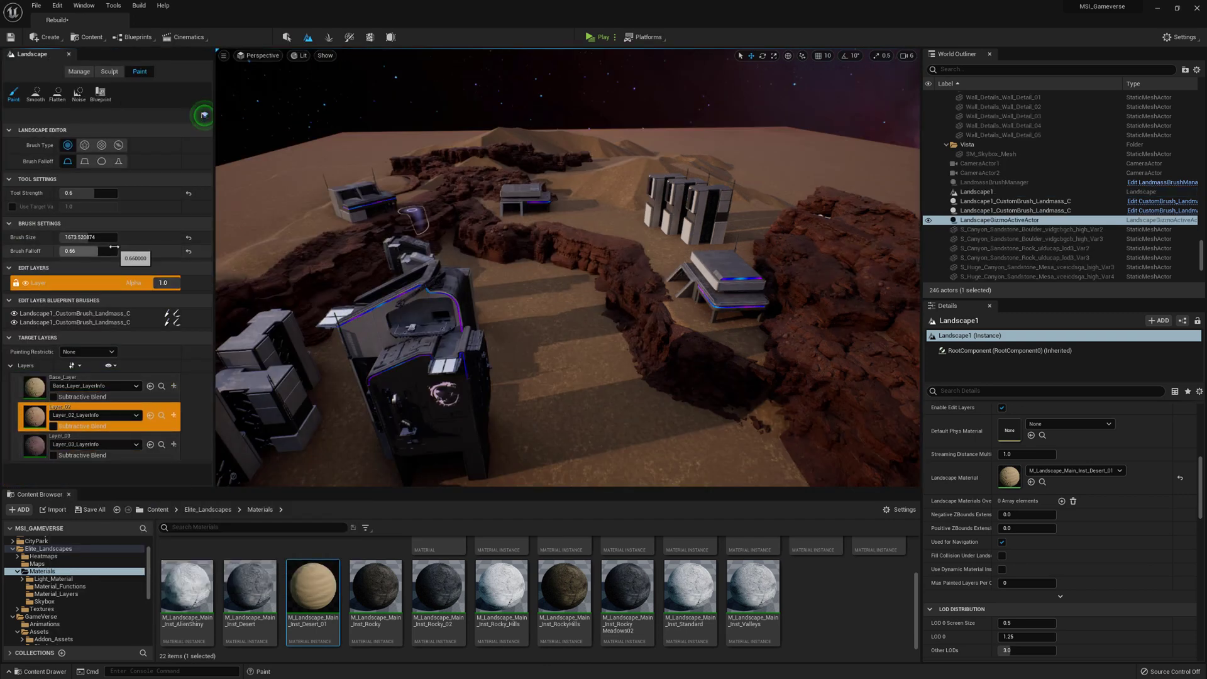
- Fill the whole landscape with the Layer_02 paint layer
{"action": "right_click", "coordinate": [120, 406]}
{"action": "left_click", "coordinate": [143, 449]}
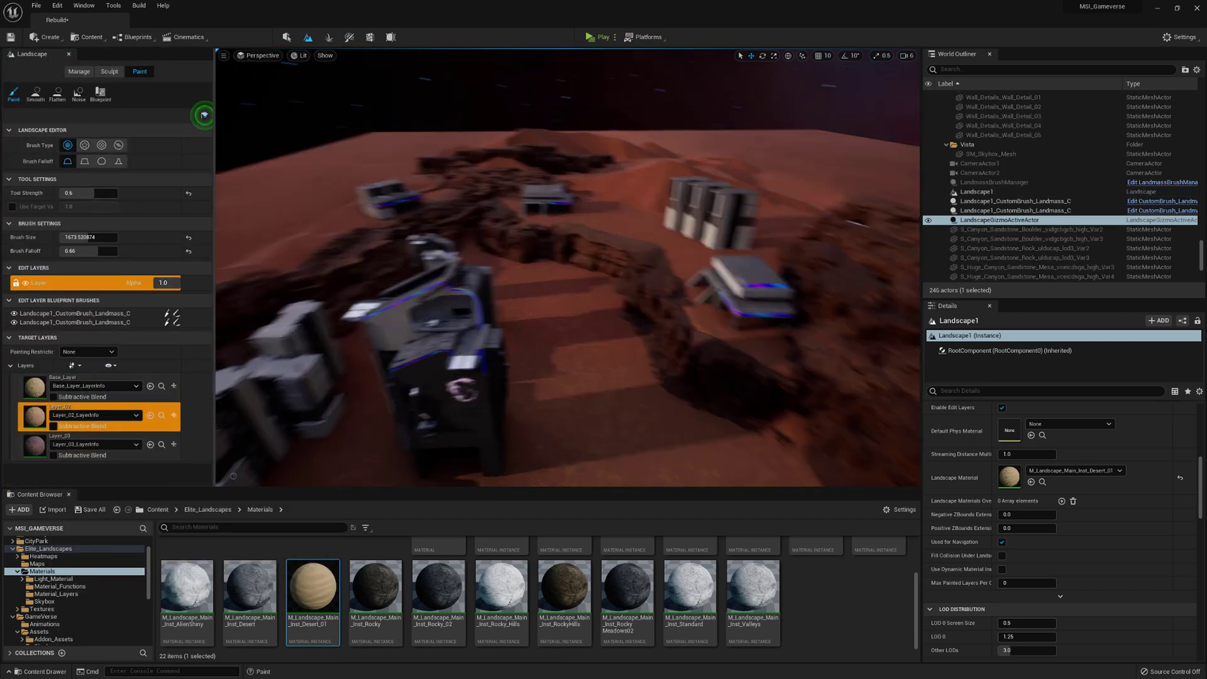
{"action": "right_click_drag", "start_coordinate": [567, 267], "coordinate": [547, 252]}
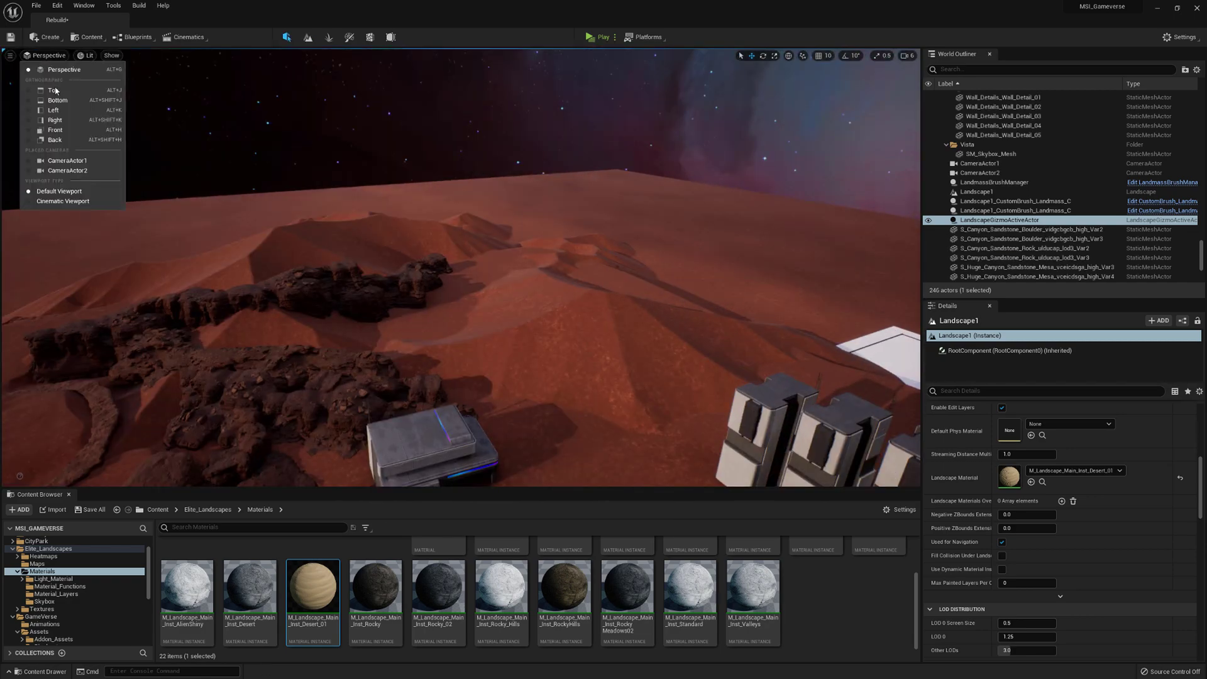
- Check the filled desert through CameraActor1 and CameraActor2, and select ExponentialHeightFog
{"action": "left_click", "coordinate": [69, 54]}
{"action": "left_click", "coordinate": [51, 58]}
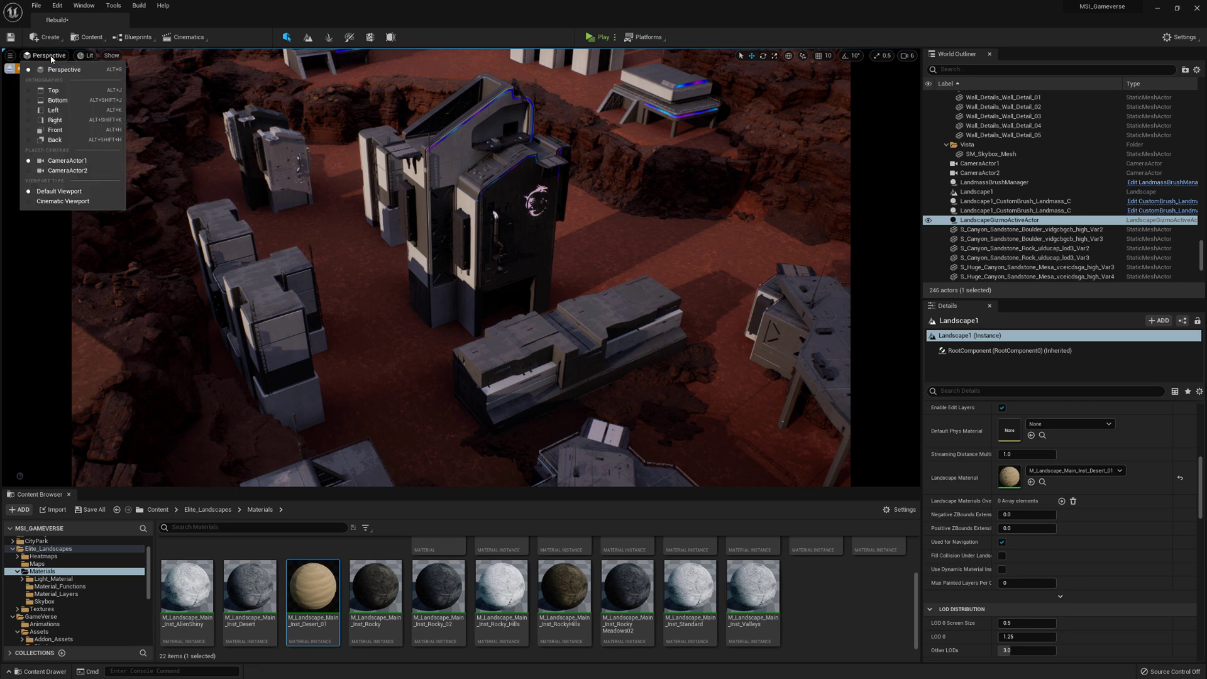
{"action": "left_click", "coordinate": [75, 171]}
{"action": "scroll", "coordinate": [995, 185], "scroll_direction": "up", "scroll_amount": 3}
{"action": "scroll", "coordinate": [994, 184], "scroll_direction": "up", "scroll_amount": 10}
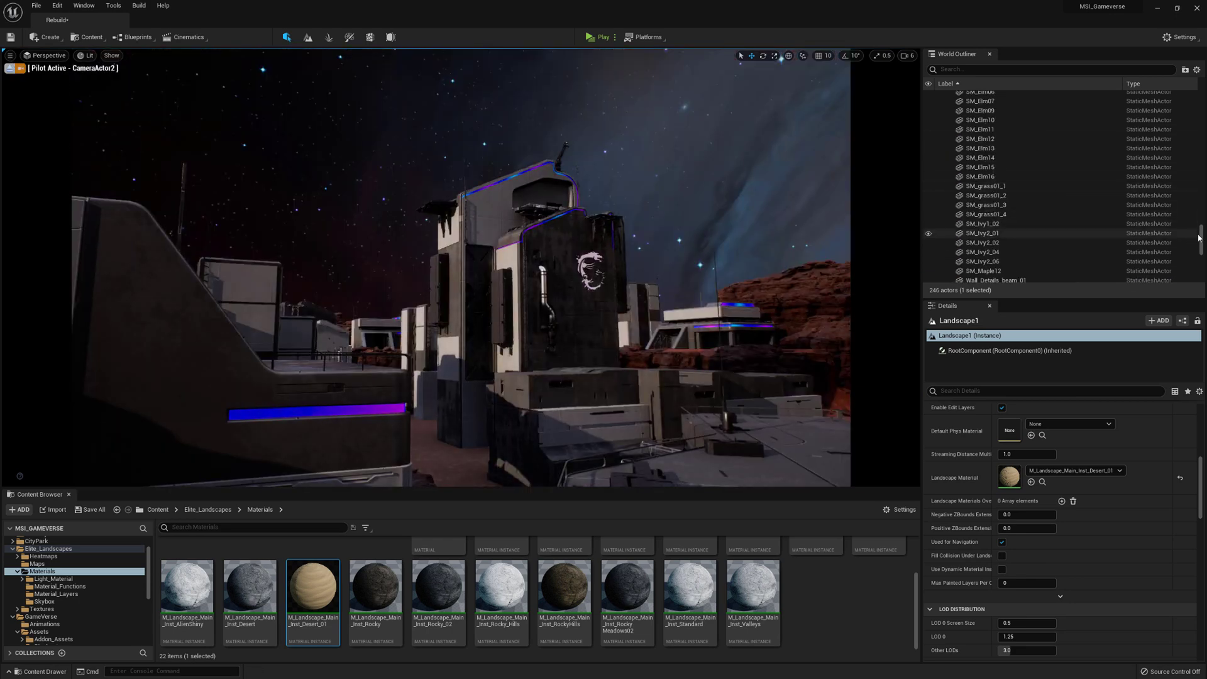
{"action": "left_click", "coordinate": [994, 133]}
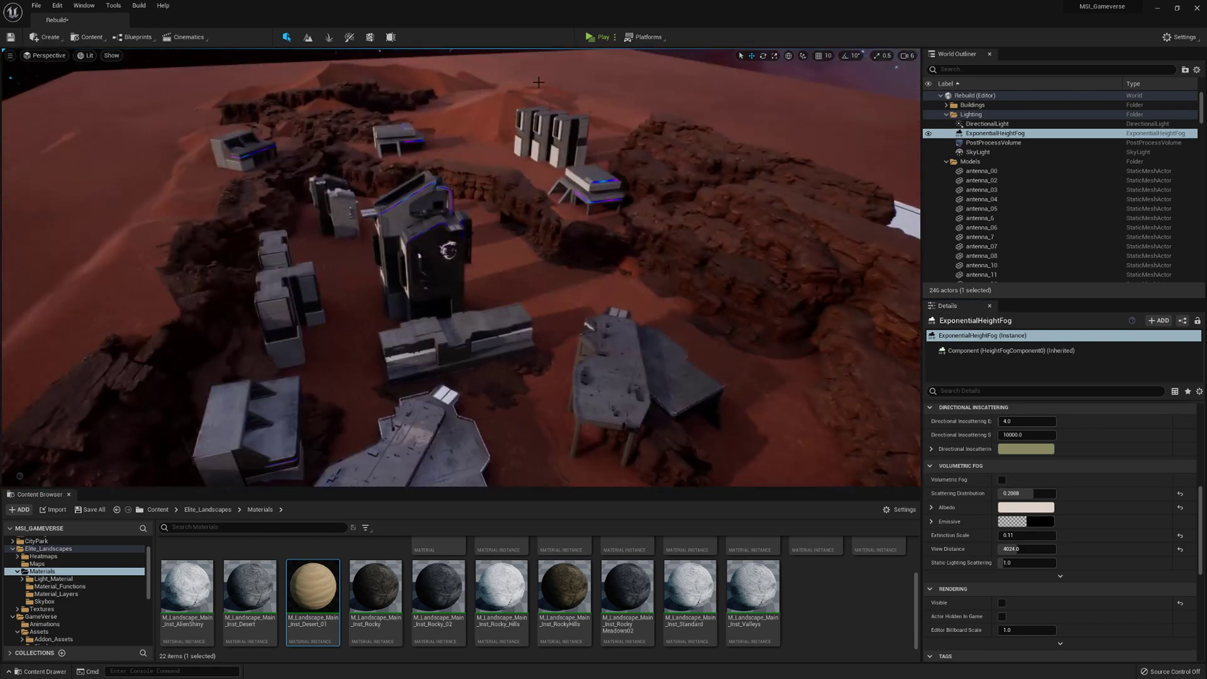
- Open foliage painting and add every foliage type from the GameVerse/Assets/Foliage folder to the foliage palette
{"action": "left_click", "coordinate": [329, 37]}
{"action": "left_click", "coordinate": [684, 450]}
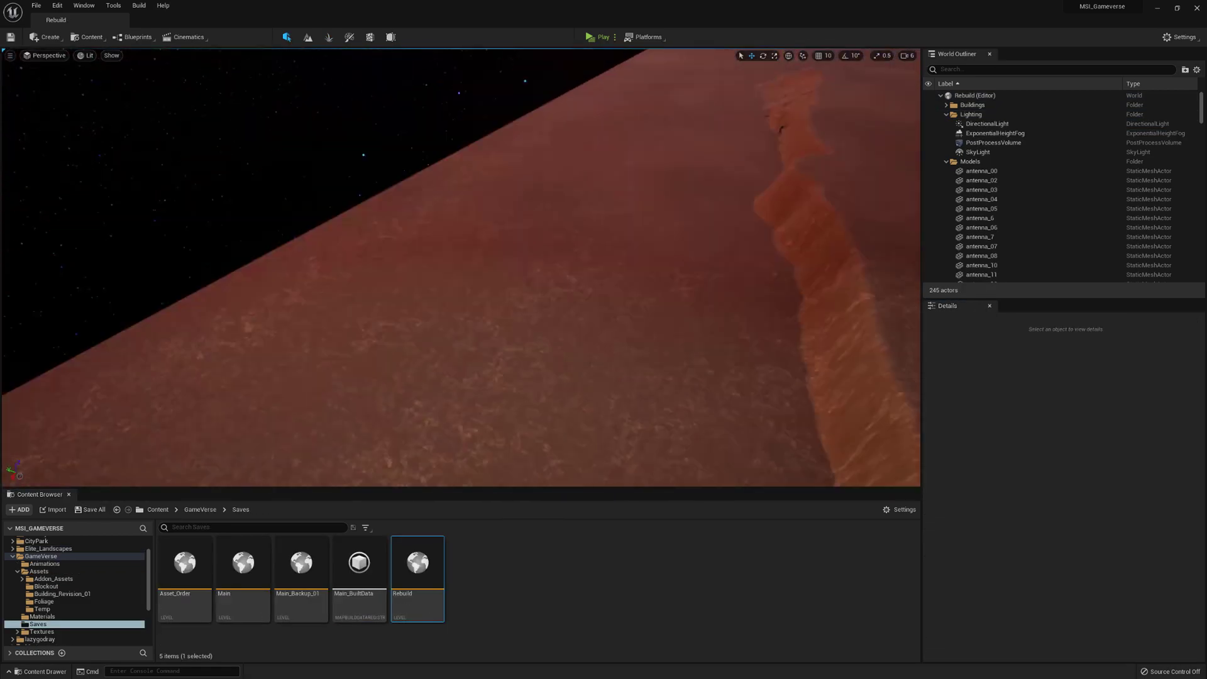
{"action": "left_click", "coordinate": [329, 37]}
{"action": "left_click", "coordinate": [43, 601]}
{"action": "key", "text": "ctrl+a"}
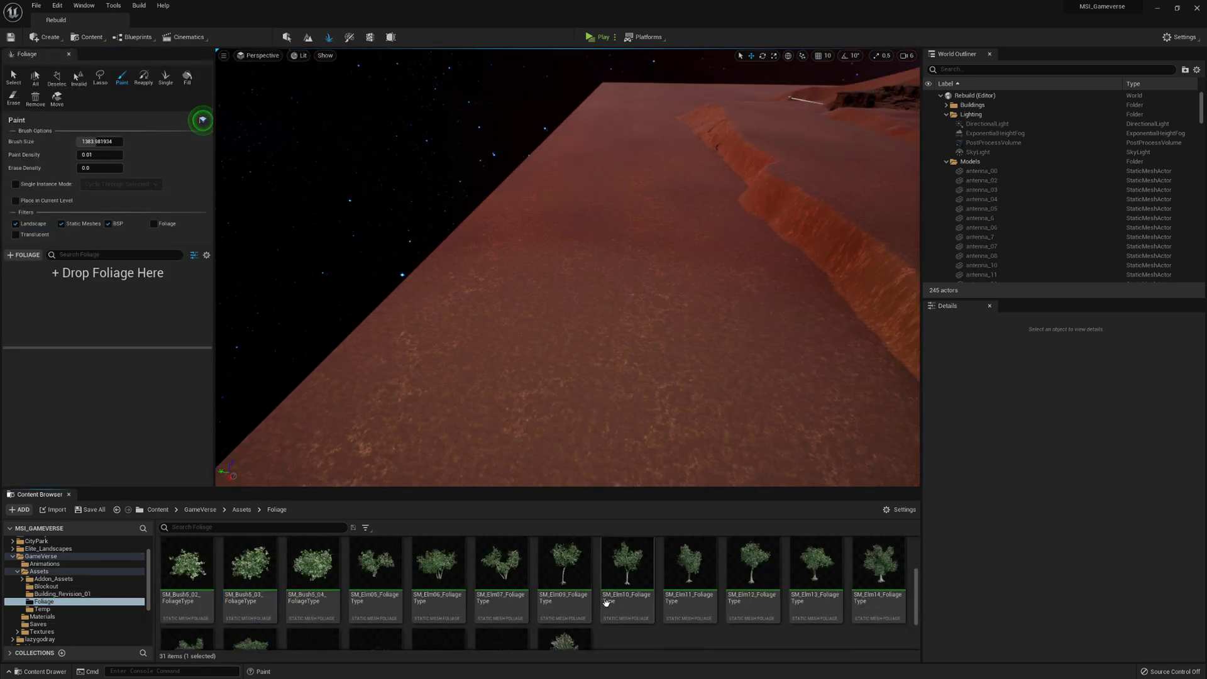
{"action": "scroll", "coordinate": [245, 579], "scroll_direction": "down", "scroll_amount": 3}
{"action": "left_click_drag", "start_coordinate": [553, 572], "coordinate": [121, 294]}
{"action": "left_click_drag", "start_coordinate": [156, 349], "coordinate": [155, 349]}
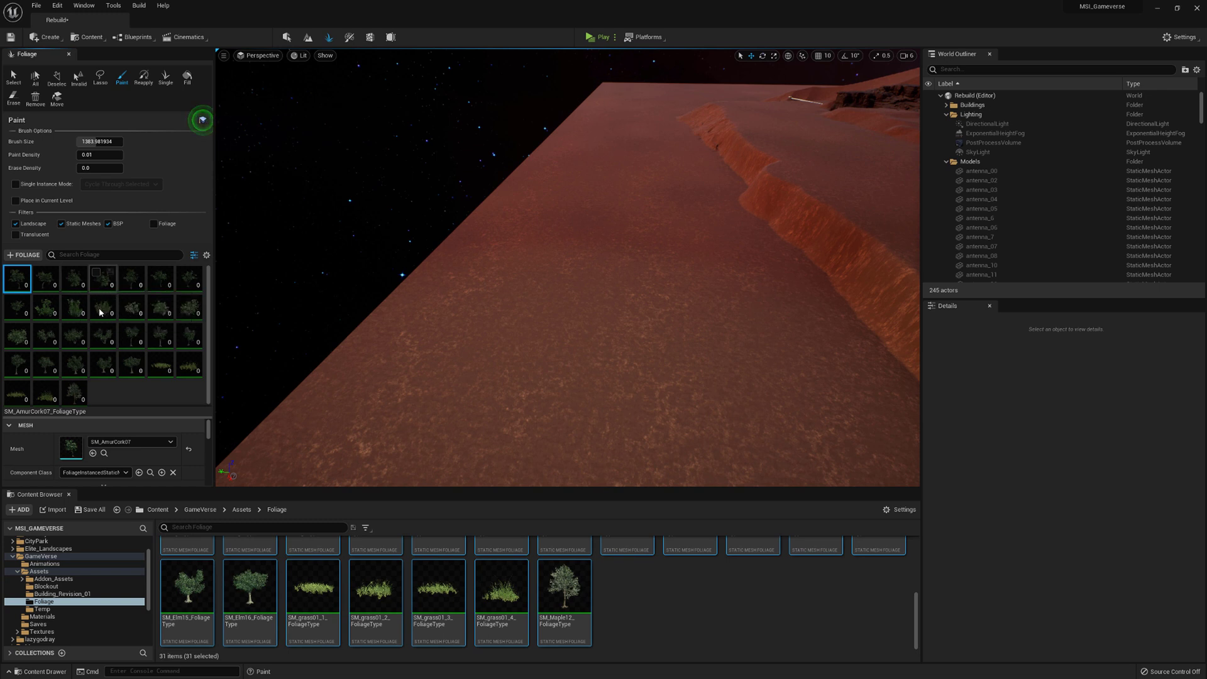
- Activate the AmurCork, Elm and Maple tree types in the foliage palette, leaving out the bushes and grasses
{"action": "left_click", "coordinate": [79, 400]}
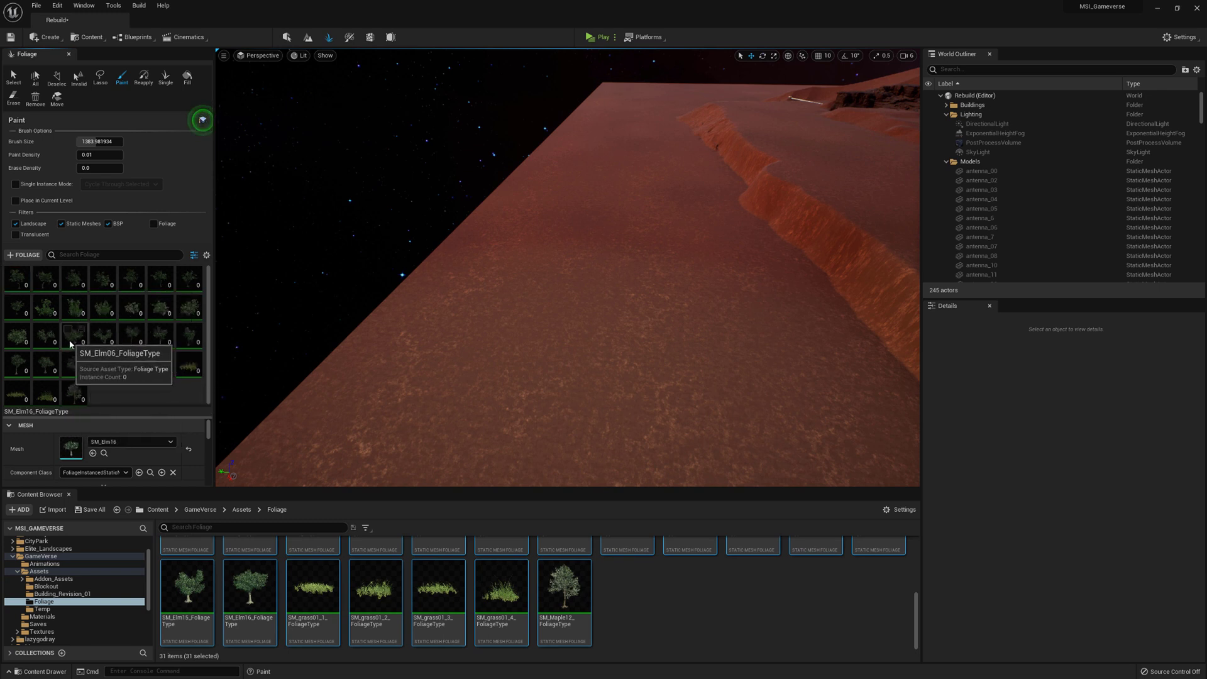
{"action": "right_click", "coordinate": [78, 392]}
{"action": "left_click", "coordinate": [103, 425]}
{"action": "left_click", "coordinate": [130, 284]}
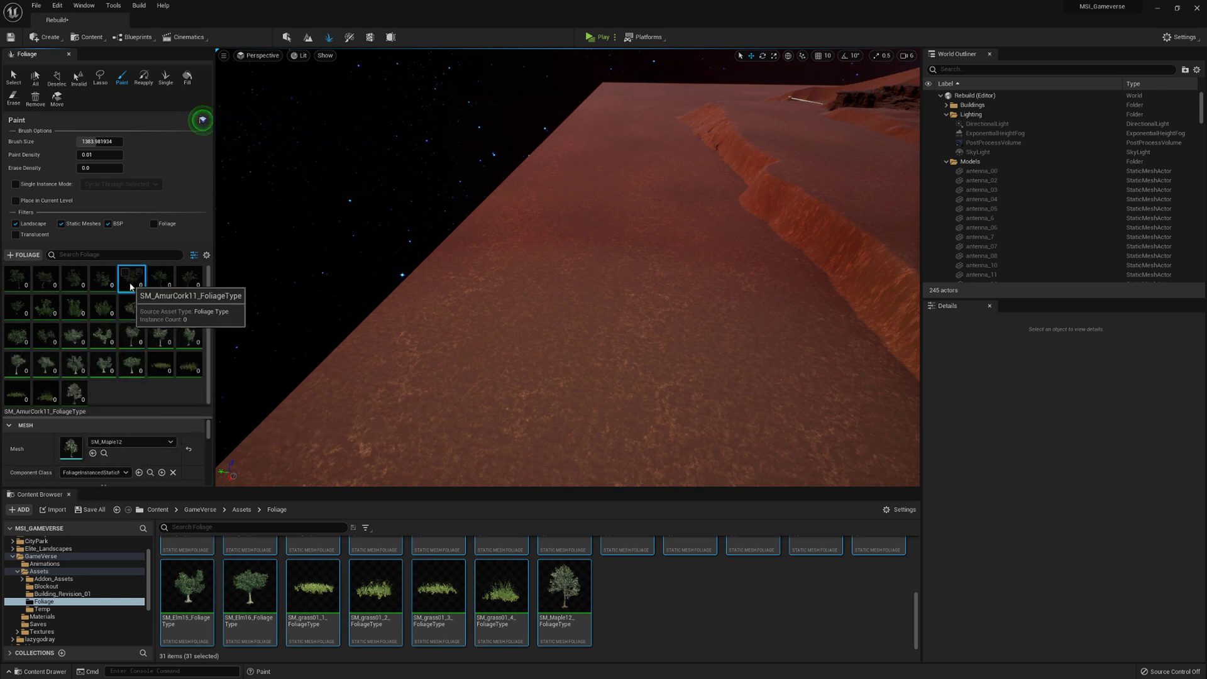
{"action": "left_click", "coordinate": [22, 317], "text": "shift"}
{"action": "right_click", "coordinate": [22, 316]}
{"action": "left_click", "coordinate": [46, 348]}
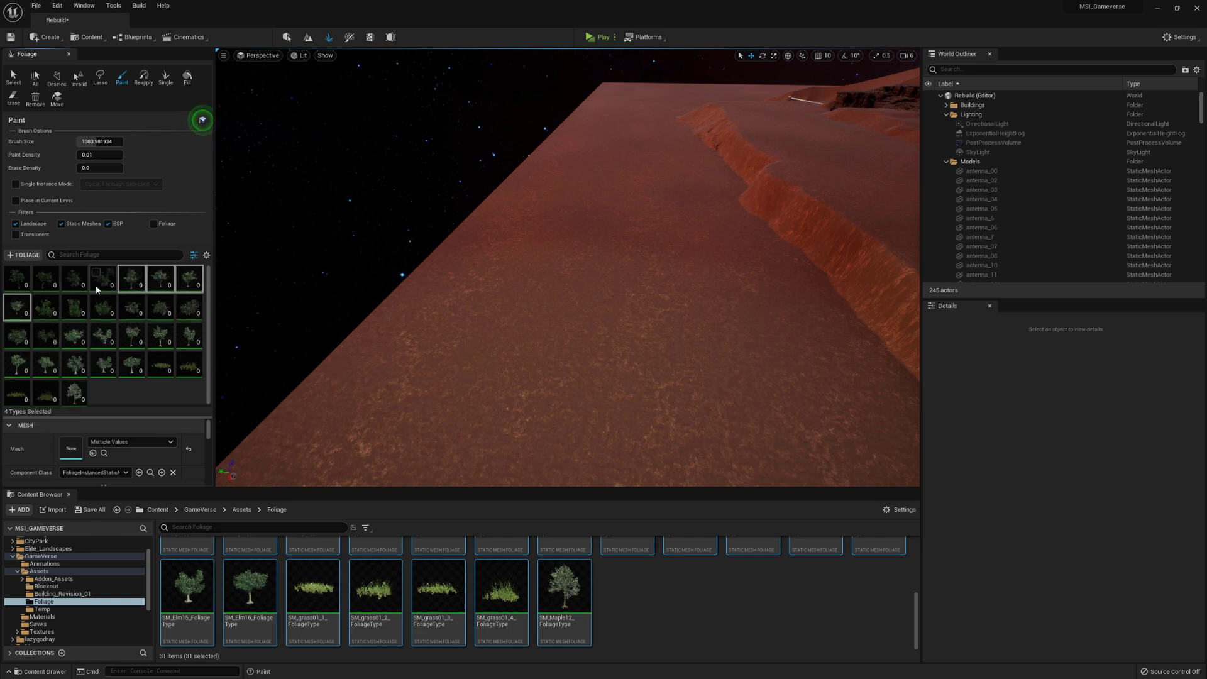
{"action": "left_click", "coordinate": [17, 279]}
{"action": "left_click", "coordinate": [103, 279], "text": "shift"}
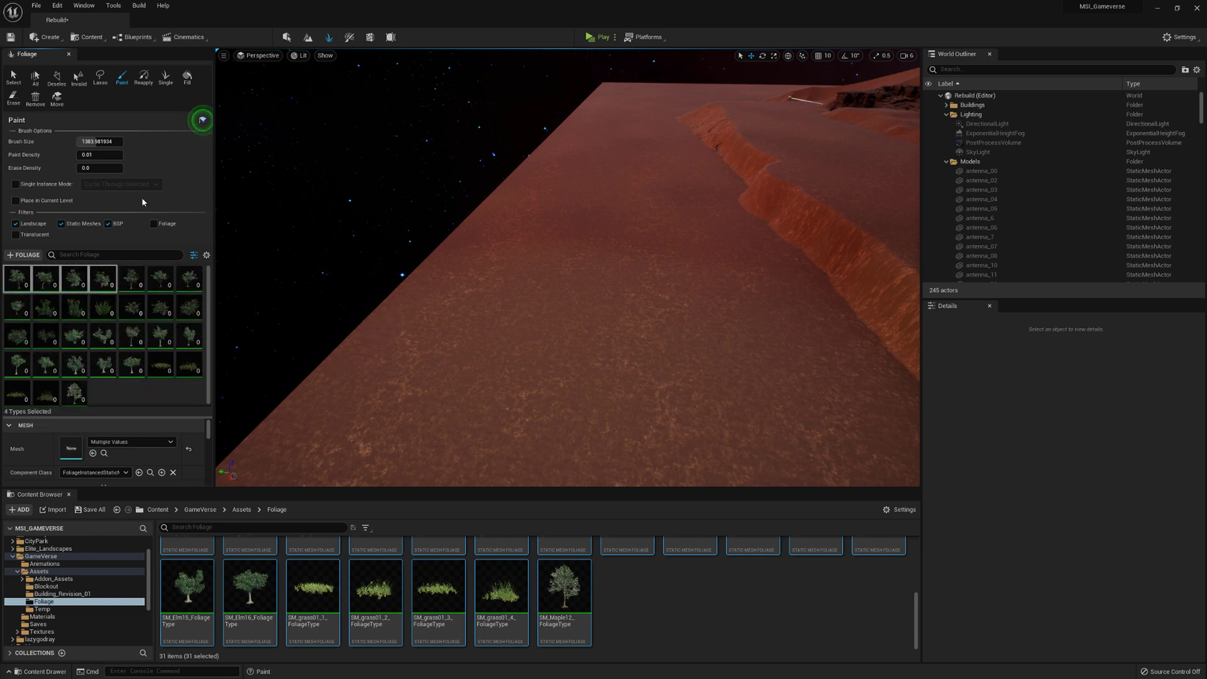
- Paint test trees with paint density 0.01 on the empty outer part of the landscape and erase them
{"action": "right_click_drag", "start_coordinate": [440, 259], "coordinate": [446, 259]}
{"action": "left_click_drag", "start_coordinate": [446, 260], "coordinate": [500, 271]}
{"action": "right_click_drag", "start_coordinate": [500, 271], "coordinate": [503, 275]}
{"action": "mouse_move", "coordinate": [503, 274]}
{"action": "left_mouse_down"}
{"action": "mouse_move", "coordinate": [628, 237]}
{"action": "mouse_move", "coordinate": [534, 340]}
{"action": "left_mouse_up"}
{"action": "right_click_drag", "start_coordinate": [535, 340], "coordinate": [537, 342]}
{"action": "mouse_move", "coordinate": [537, 342]}
{"action": "left_mouse_down"}
{"action": "mouse_move", "coordinate": [450, 318]}
{"action": "mouse_move", "coordinate": [705, 281]}
{"action": "mouse_move", "coordinate": [704, 415]}
{"action": "left_mouse_up"}
{"action": "right_click_drag", "start_coordinate": [705, 415], "coordinate": [692, 409]}
{"action": "left_click", "coordinate": [547, 346]}
{"action": "right_click_drag", "start_coordinate": [553, 346], "coordinate": [541, 339]}
{"action": "mouse_move", "coordinate": [541, 339]}
{"action": "left_mouse_down"}
{"action": "mouse_move", "coordinate": [611, 283]}
{"action": "mouse_move", "coordinate": [623, 253]}
{"action": "left_mouse_up"}
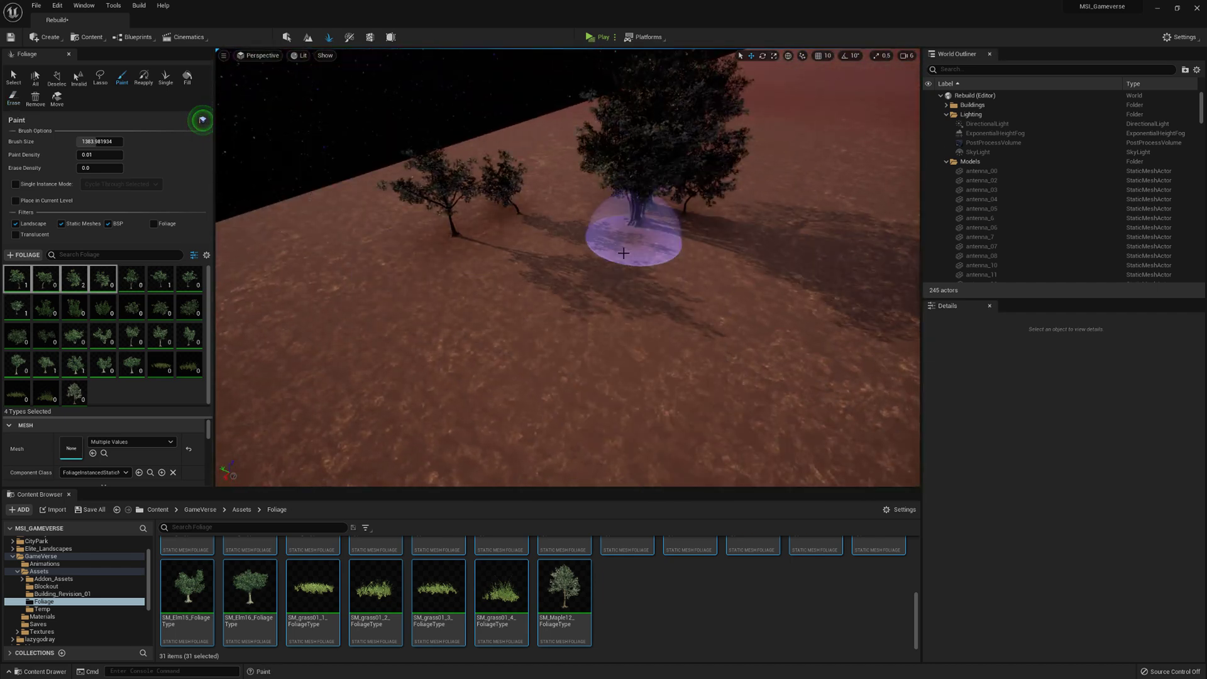
{"action": "right_click_drag", "start_coordinate": [622, 253], "coordinate": [629, 255]}
{"action": "mouse_move", "coordinate": [628, 255]}
{"action": "left_mouse_down", "text": "shift"}
{"action": "mouse_move", "coordinate": [364, 242]}
{"action": "mouse_move", "coordinate": [302, 277]}
{"action": "left_mouse_up", "text": "shift"}
- Deactivate SM_Maple12 and SM_AmurCork11 in the foliage palette, test-painting and erasing trees between the two changes
{"action": "right_click", "coordinate": [71, 396]}
{"action": "left_click", "coordinate": [95, 423]}
{"action": "left_click", "coordinate": [421, 276]}
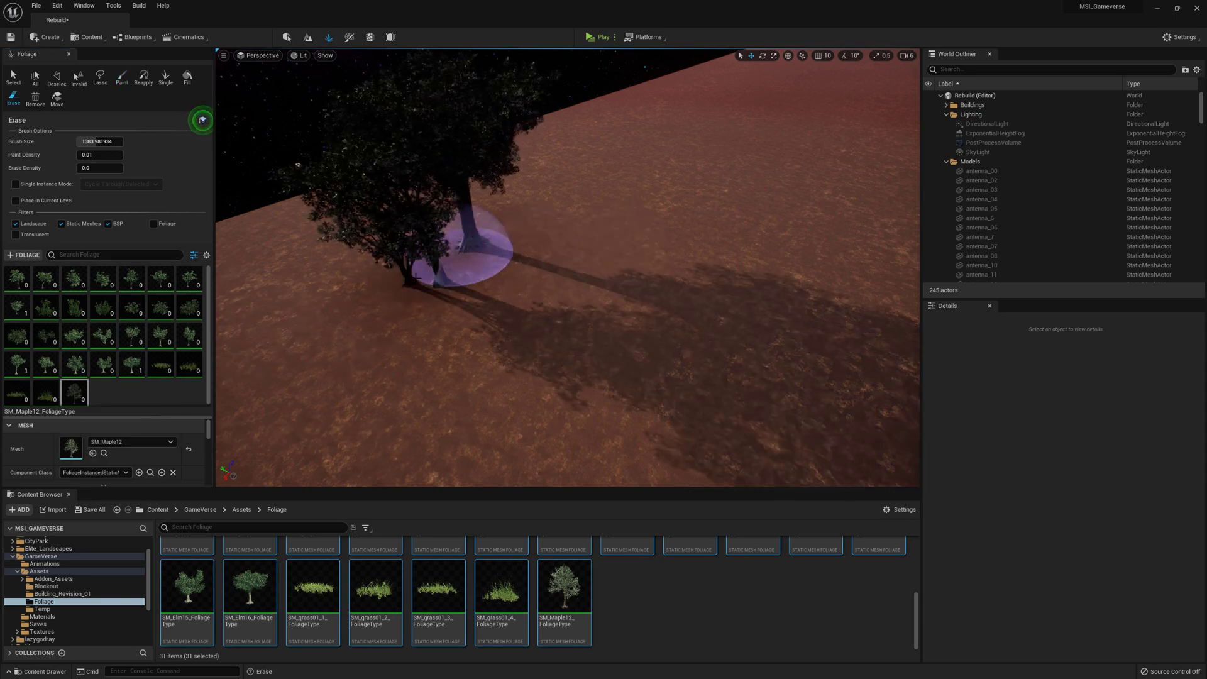
{"action": "left_click_drag", "start_coordinate": [463, 248], "coordinate": [390, 270], "text": "shift"}
{"action": "left_click", "coordinate": [133, 290]}
- Paint further test trees with the reduced tree selection on the empty ground and erase them
{"action": "left_click", "coordinate": [548, 256]}
{"action": "right_click_drag", "start_coordinate": [547, 256], "coordinate": [547, 256]}
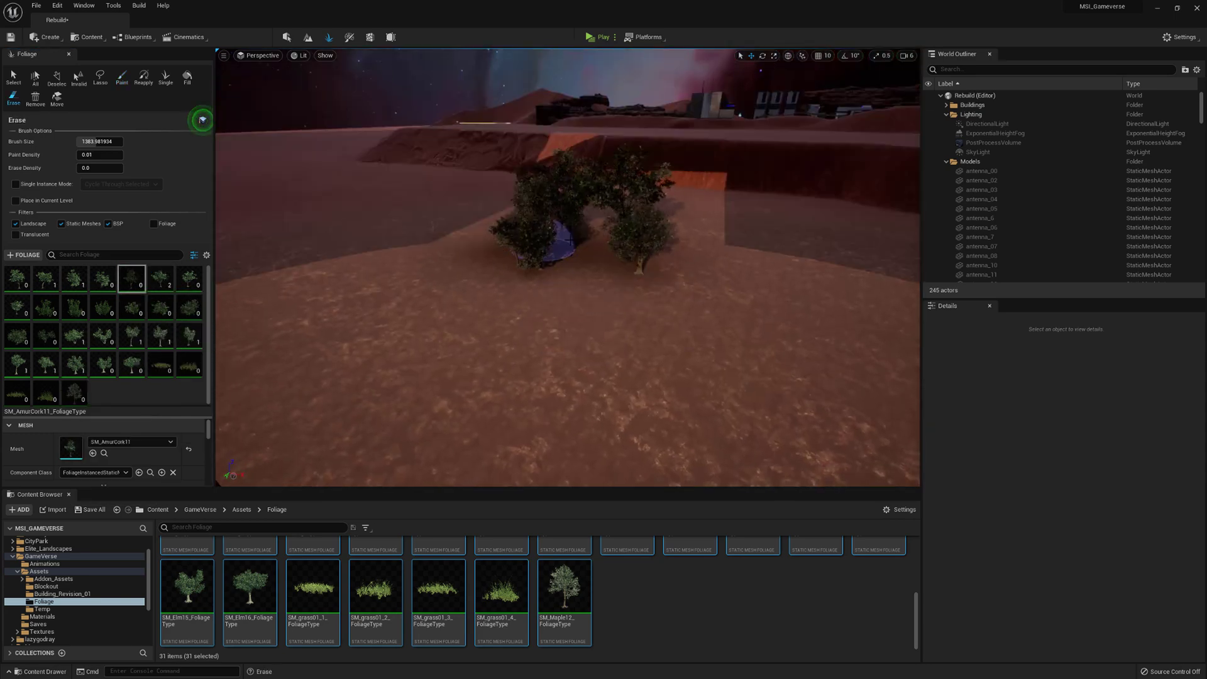
{"action": "left_click", "coordinate": [547, 256], "text": "shift"}
{"action": "left_click_drag", "start_coordinate": [773, 286], "coordinate": [533, 283]}
{"action": "right_click_drag", "start_coordinate": [534, 283], "coordinate": [566, 283]}
{"action": "mouse_move", "coordinate": [566, 283]}
{"action": "left_mouse_down", "text": "shift"}
{"action": "mouse_move", "coordinate": [677, 258]}
{"action": "mouse_move", "coordinate": [648, 257]}
{"action": "left_mouse_up", "text": "shift"}
- Paint trees around and between the base buildings and along the cliffs with paint density 0.005
{"action": "mouse_move", "coordinate": [648, 258]}
{"action": "right_mouse_down"}
{"action": "mouse_move", "coordinate": [667, 257]}
{"action": "mouse_move", "coordinate": [585, 258]}
{"action": "mouse_move", "coordinate": [566, 315]}
{"action": "mouse_move", "coordinate": [603, 321]}
{"action": "mouse_move", "coordinate": [553, 333]}
{"action": "mouse_move", "coordinate": [667, 327]}
{"action": "right_mouse_up"}
{"action": "left_click", "coordinate": [569, 151]}
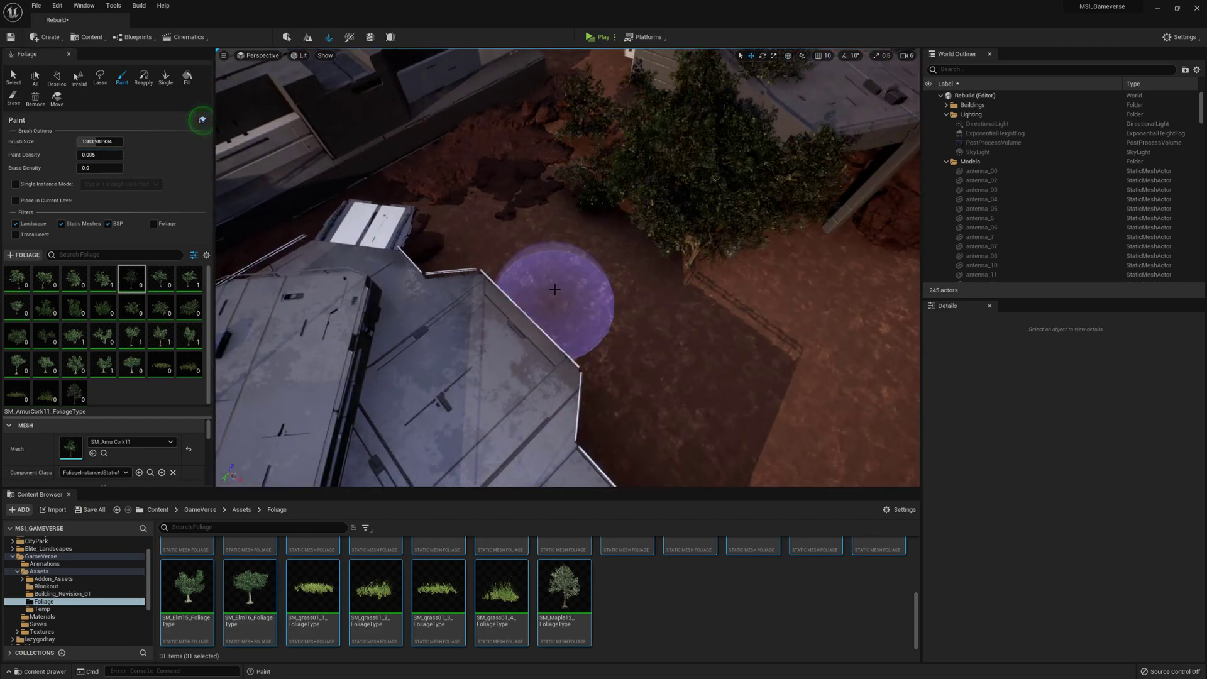
{"action": "left_click", "coordinate": [554, 289]}
{"action": "mouse_move", "coordinate": [555, 289]}
{"action": "right_mouse_down"}
{"action": "mouse_move", "coordinate": [585, 283]}
{"action": "mouse_move", "coordinate": [571, 256]}
{"action": "right_mouse_up"}
{"action": "left_click_drag", "start_coordinate": [571, 256], "coordinate": [512, 226]}
{"action": "right_click_drag", "start_coordinate": [511, 226], "coordinate": [529, 170]}
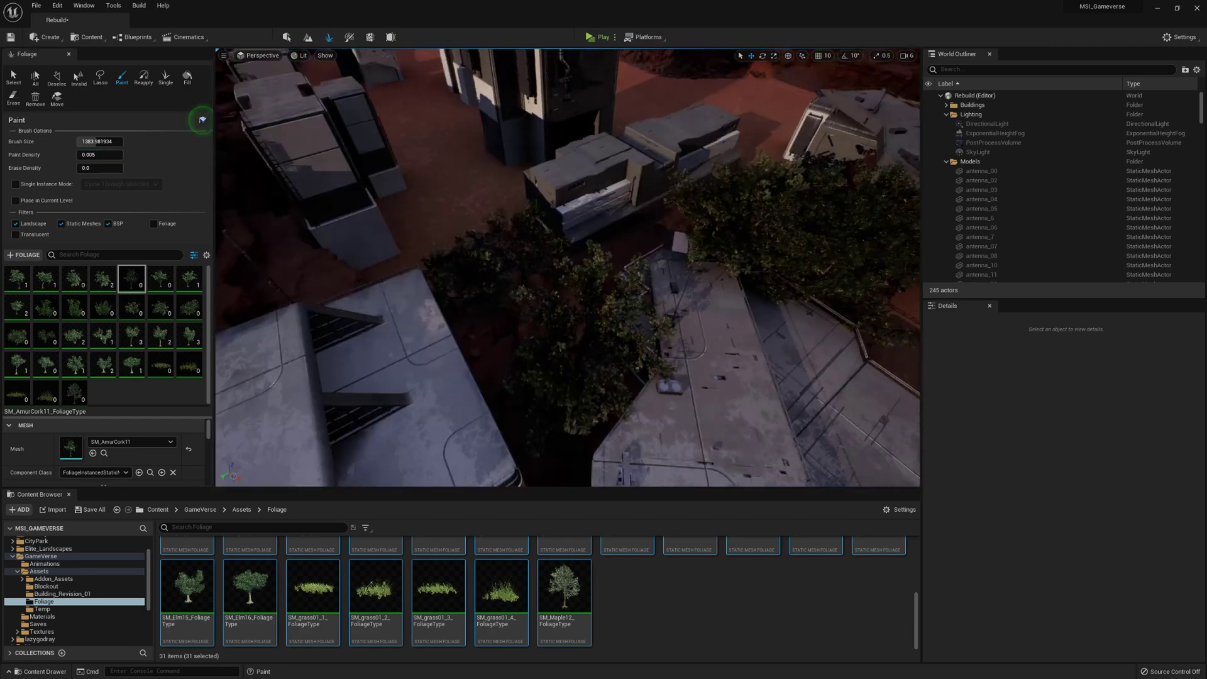
{"action": "mouse_move", "coordinate": [528, 251]}
{"action": "right_mouse_down"}
{"action": "mouse_move", "coordinate": [535, 169]}
{"action": "mouse_move", "coordinate": [522, 275]}
{"action": "right_mouse_up"}
{"action": "left_click", "coordinate": [522, 274]}
{"action": "mouse_move", "coordinate": [597, 340]}
{"action": "right_mouse_down"}
{"action": "mouse_move", "coordinate": [503, 289]}
{"action": "mouse_move", "coordinate": [567, 243]}
{"action": "right_mouse_up"}
{"action": "left_click", "coordinate": [440, 288]}
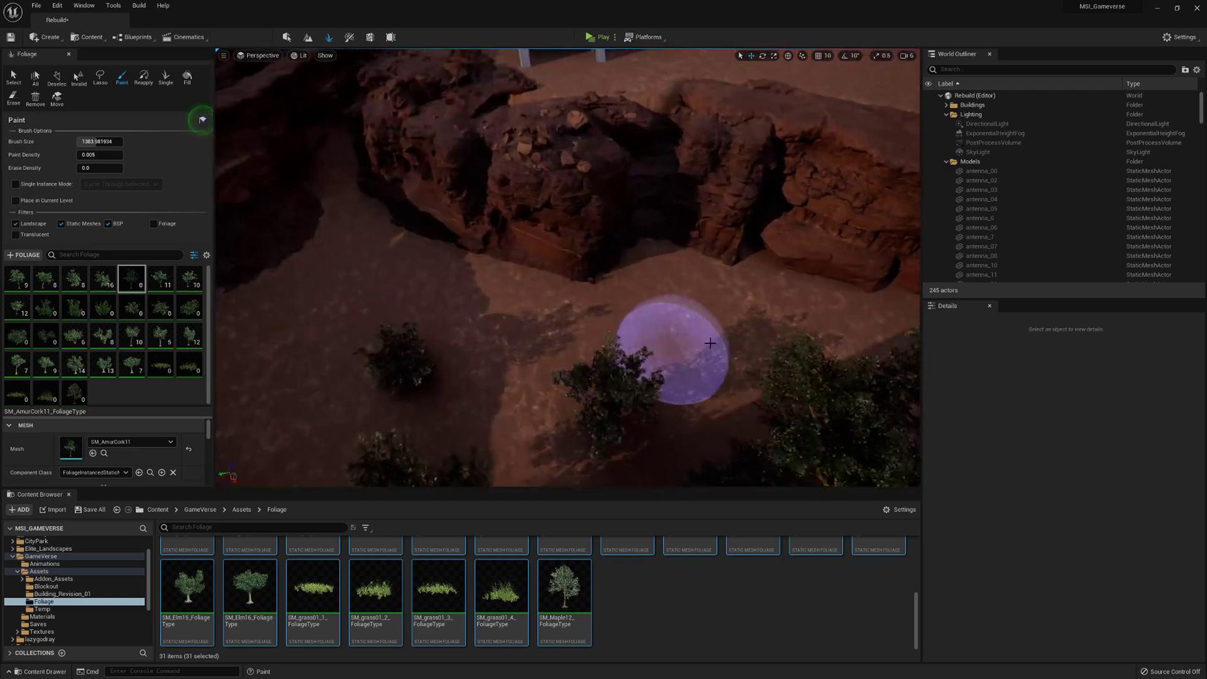
{"action": "right_click_drag", "start_coordinate": [428, 341], "coordinate": [494, 339]}
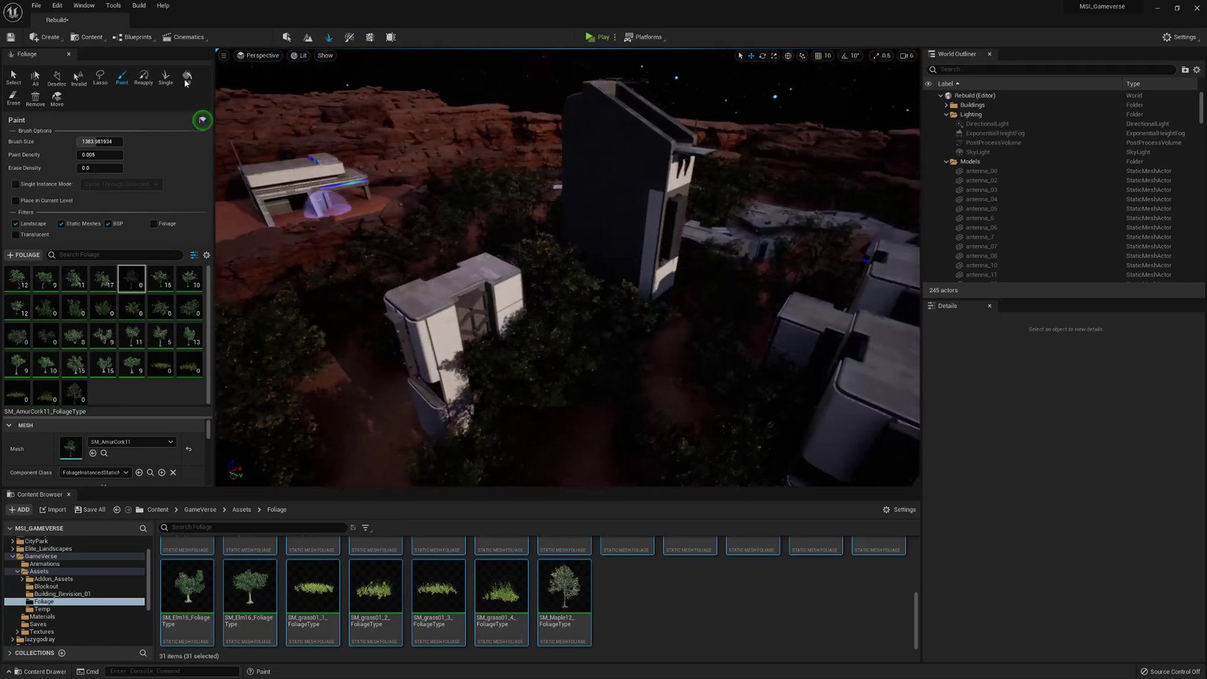
- Check the painted trees through CameraActor1 and CameraActor2
{"action": "left_click", "coordinate": [257, 55]}
{"action": "left_click", "coordinate": [270, 173]}
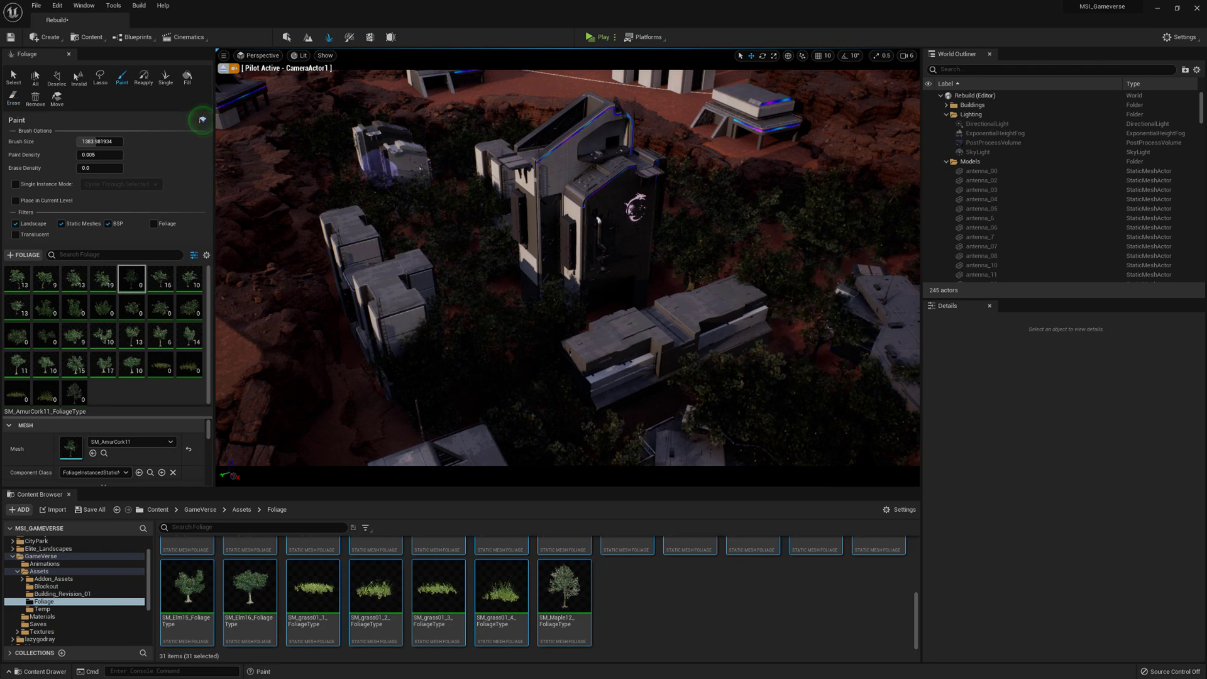
{"action": "left_click", "coordinate": [271, 59]}
{"action": "left_click", "coordinate": [284, 180]}
- Leave the camera view, erase trees near the foreground buildings and recheck the shot through CameraActor2
{"action": "left_click", "coordinate": [223, 68]}
{"action": "right_click_drag", "start_coordinate": [390, 189], "coordinate": [342, 264]}
{"action": "right_click_drag", "start_coordinate": [566, 302], "coordinate": [582, 294]}
{"action": "left_click", "coordinate": [583, 293], "text": "shift"}
{"action": "left_click", "coordinate": [261, 56]}
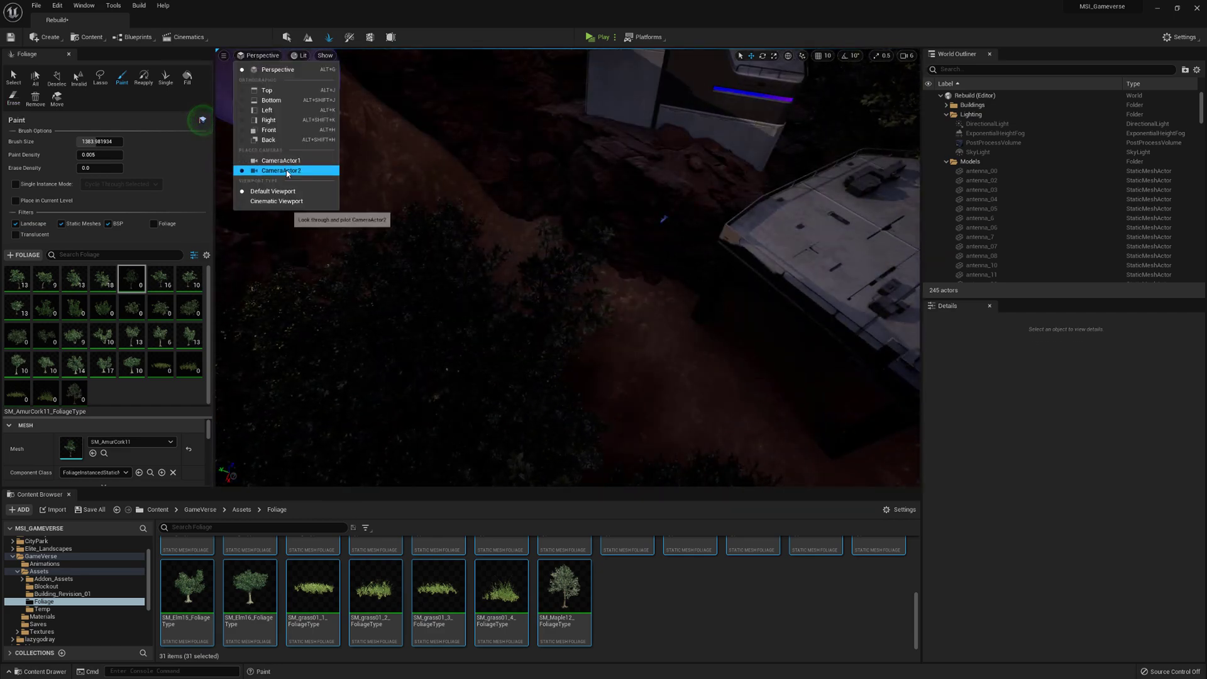
{"action": "left_click", "coordinate": [287, 171]}
- Leave CameraActor2, erase more foreground trees and check the base through CameraActor1
{"action": "left_click", "coordinate": [224, 68]}
{"action": "mouse_move", "coordinate": [390, 189]}
{"action": "right_mouse_down"}
{"action": "mouse_move", "coordinate": [415, 314]}
{"action": "mouse_move", "coordinate": [453, 314]}
{"action": "right_mouse_up"}
{"action": "left_click", "coordinate": [608, 357], "text": "shift"}
{"action": "left_click", "coordinate": [261, 57]}
{"action": "left_click", "coordinate": [293, 161]}
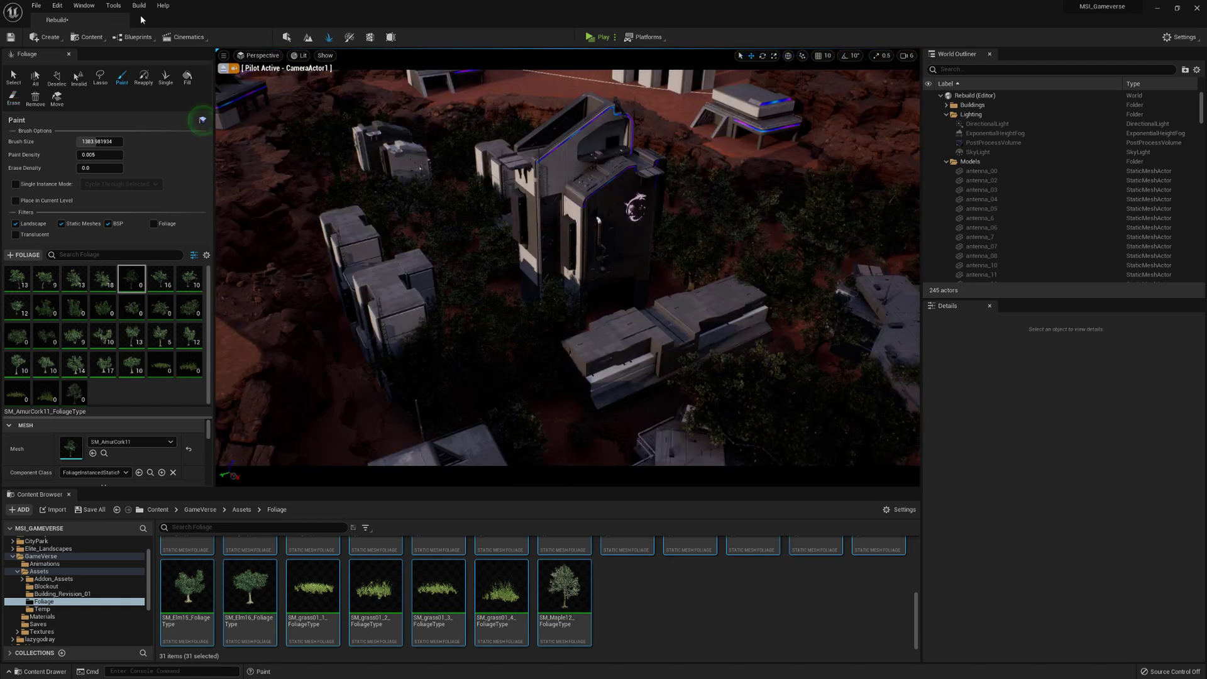
- Open an additional viewport in its own window and move it away from the main viewport
{"action": "left_click", "coordinate": [85, 7]}
{"action": "mouse_move", "coordinate": [110, 72]}
{"action": "left_click", "coordinate": [236, 84]}
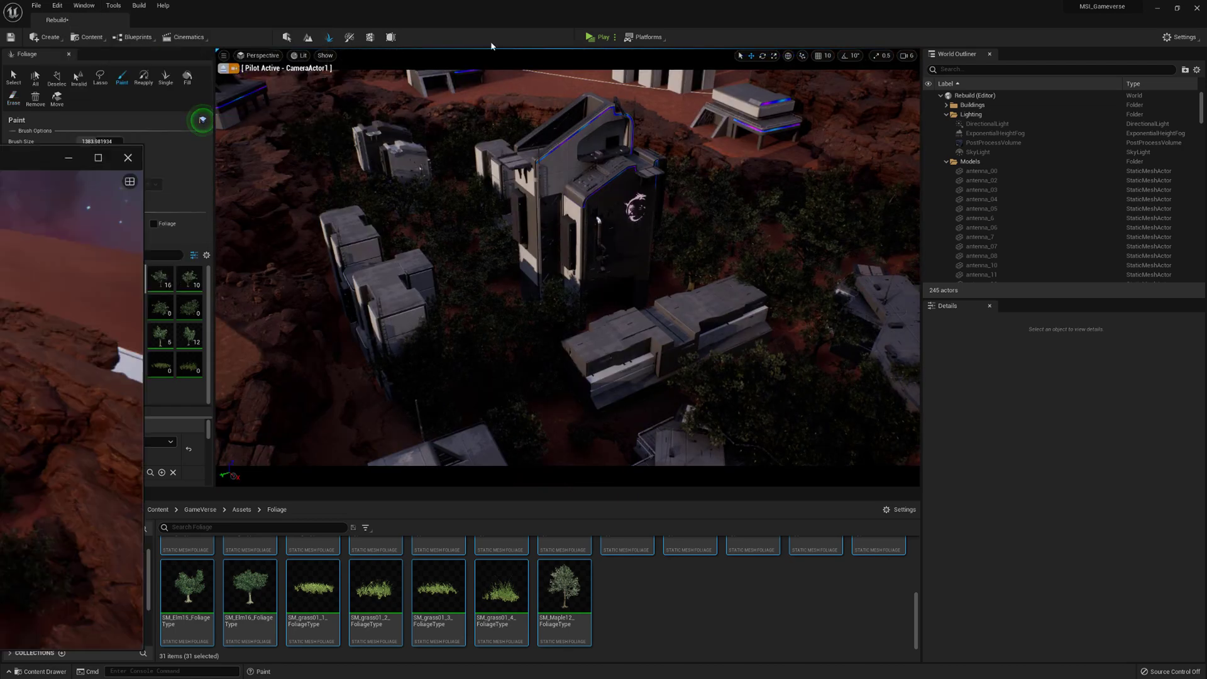
{"action": "left_click_drag", "start_coordinate": [492, 46], "coordinate": [2, 126]}
{"action": "left_click", "coordinate": [478, 78]}
{"action": "left_click", "coordinate": [502, 189]}
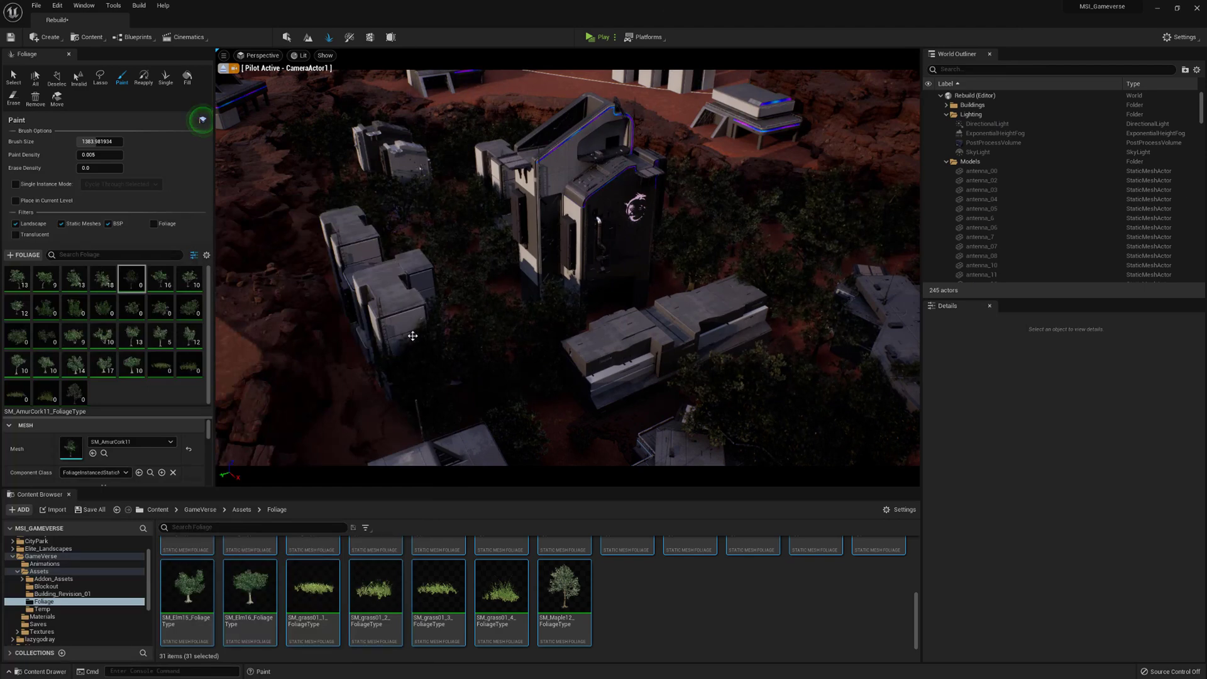
- Leave the camera view and paint trees on the ground beside the railed building, undoing and repeating the unwanted strokes
{"action": "left_click", "coordinate": [226, 69]}
{"action": "right_click_drag", "start_coordinate": [553, 265], "coordinate": [654, 264]}
{"action": "key", "text": "w"}
{"action": "right_click_drag", "start_coordinate": [509, 245], "coordinate": [490, 296]}
{"action": "left_click", "coordinate": [507, 243]}
{"action": "key", "text": "ctrl+z"}
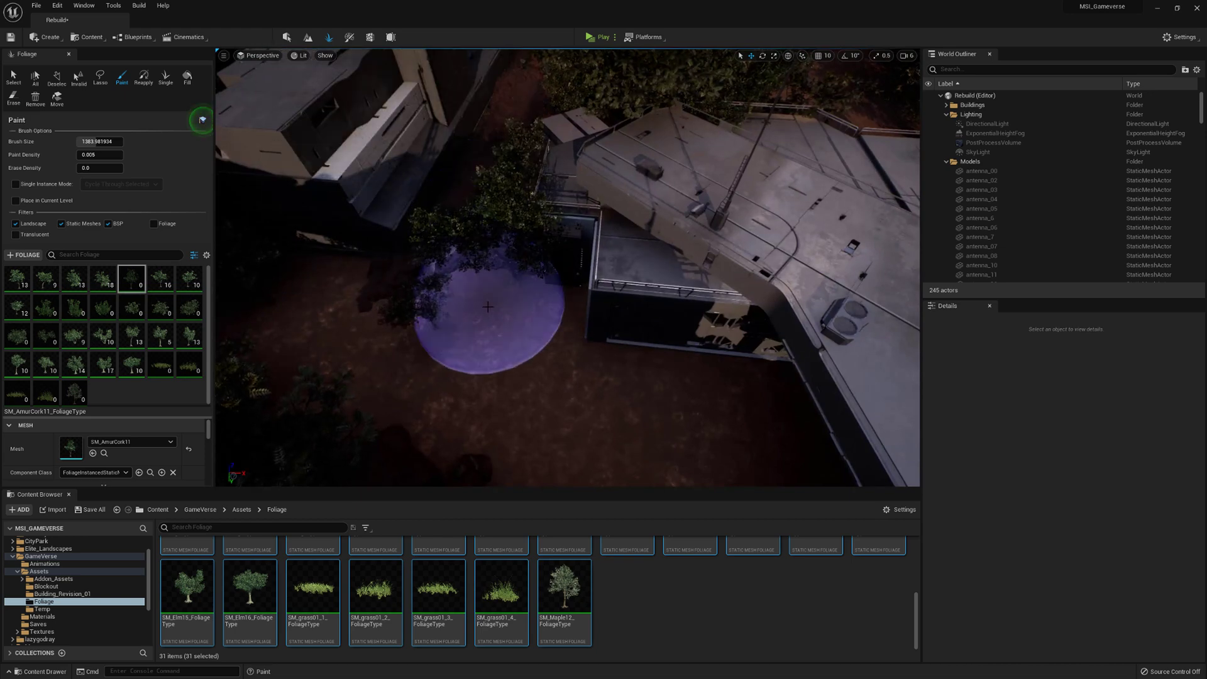
{"action": "left_click", "coordinate": [490, 324]}
{"action": "key", "text": "ctrl+z"}
{"action": "left_click", "coordinate": [467, 361]}
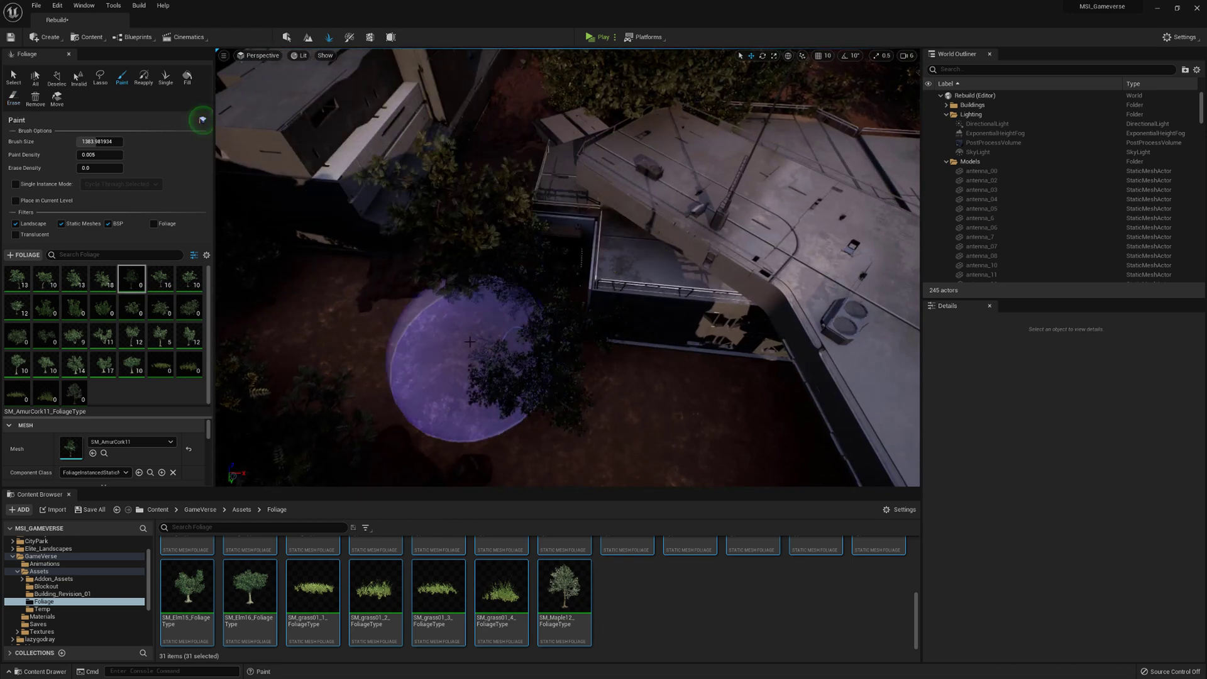
{"action": "mouse_move", "coordinate": [463, 363]}
{"action": "right_mouse_down"}
{"action": "mouse_move", "coordinate": [463, 327]}
{"action": "mouse_move", "coordinate": [465, 378]}
{"action": "right_mouse_up"}
- Undo the overly dense tree stroke, reduce the foliage brush size to about 638 and paint trees beside the long building
{"action": "left_click", "coordinate": [571, 390]}
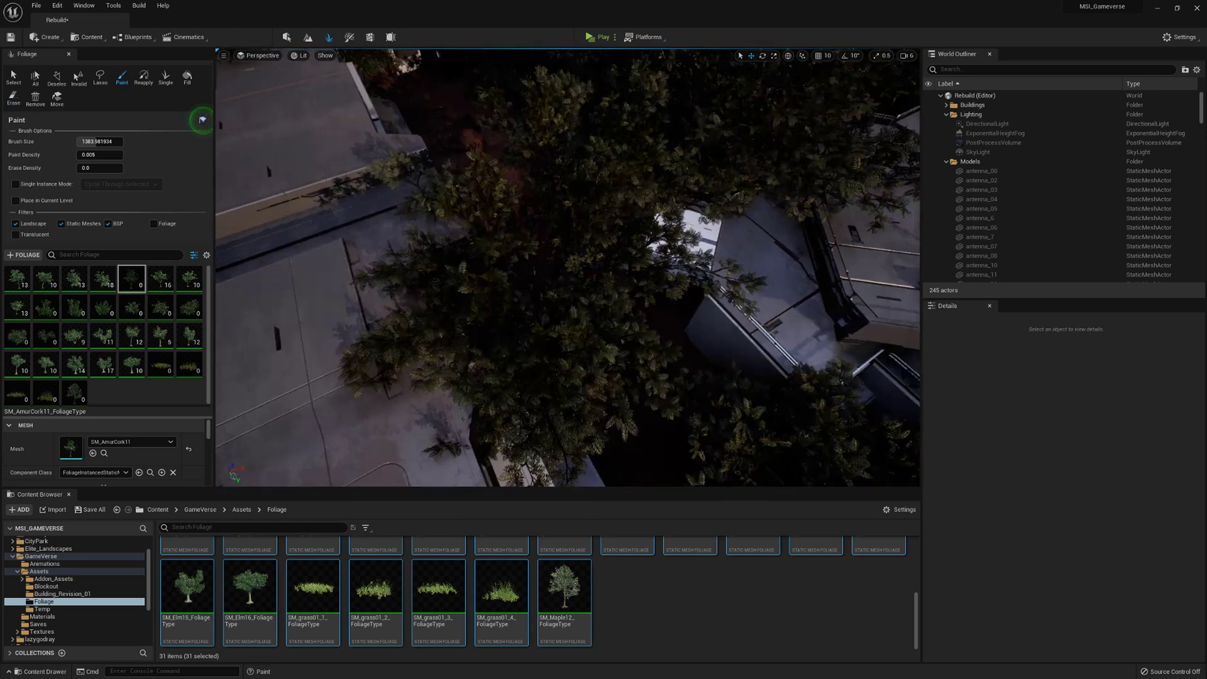
{"action": "key", "text": "ctrl+z"}
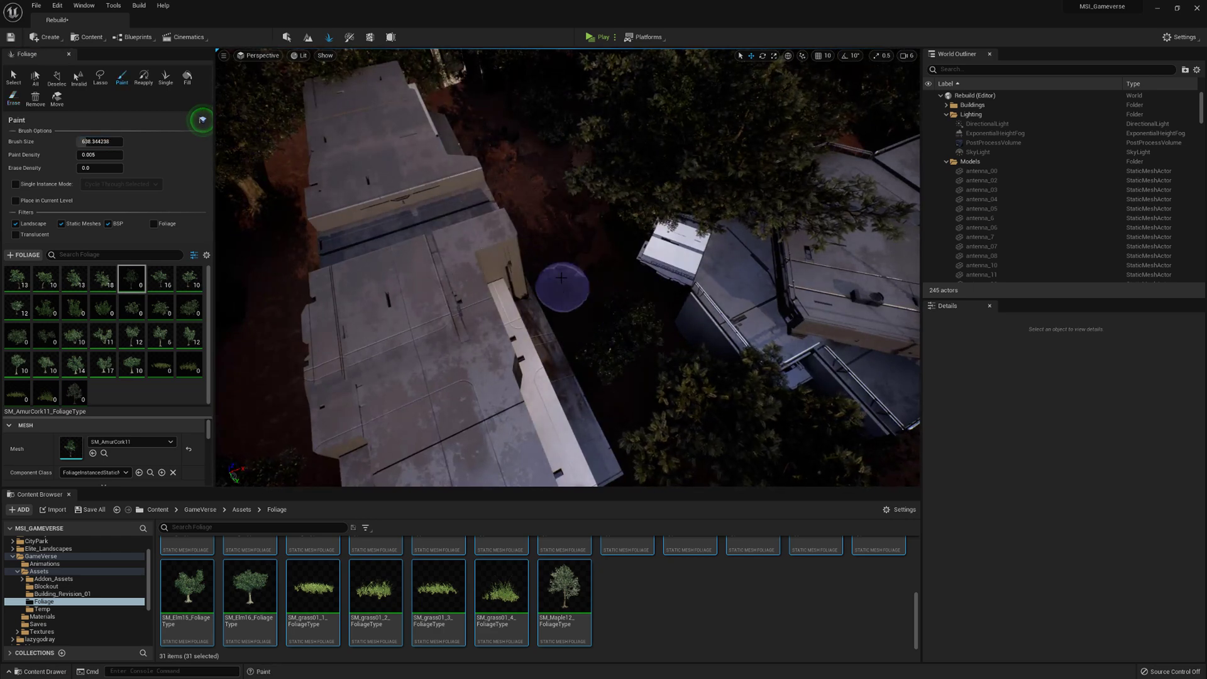
{"action": "left_click", "coordinate": [535, 218]}
{"action": "right_click_drag", "start_coordinate": [535, 218], "coordinate": [491, 218]}
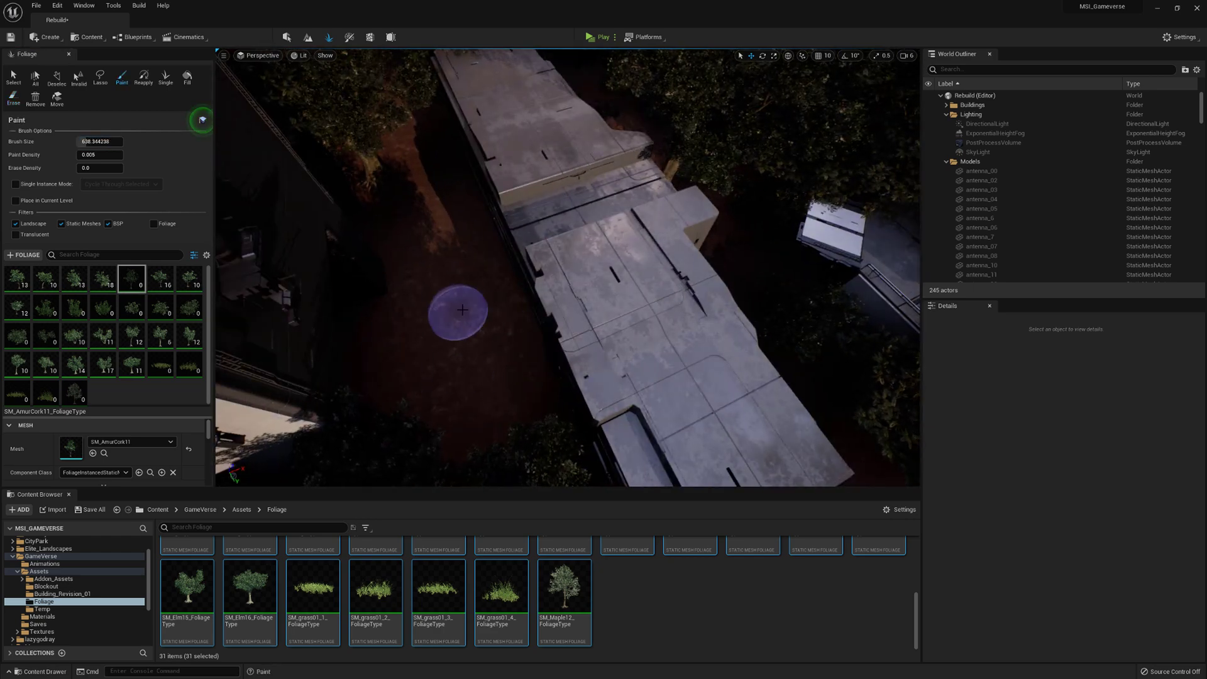
- Erase unwanted trees between the buildings and set the foliage paint density to 0.02
{"action": "mouse_move", "coordinate": [462, 310]}
{"action": "right_mouse_down"}
{"action": "mouse_move", "coordinate": [454, 258]}
{"action": "mouse_move", "coordinate": [402, 228]}
{"action": "mouse_move", "coordinate": [465, 233]}
{"action": "mouse_move", "coordinate": [478, 302]}
{"action": "right_mouse_up"}
{"action": "left_click", "coordinate": [506, 299], "text": "shift"}
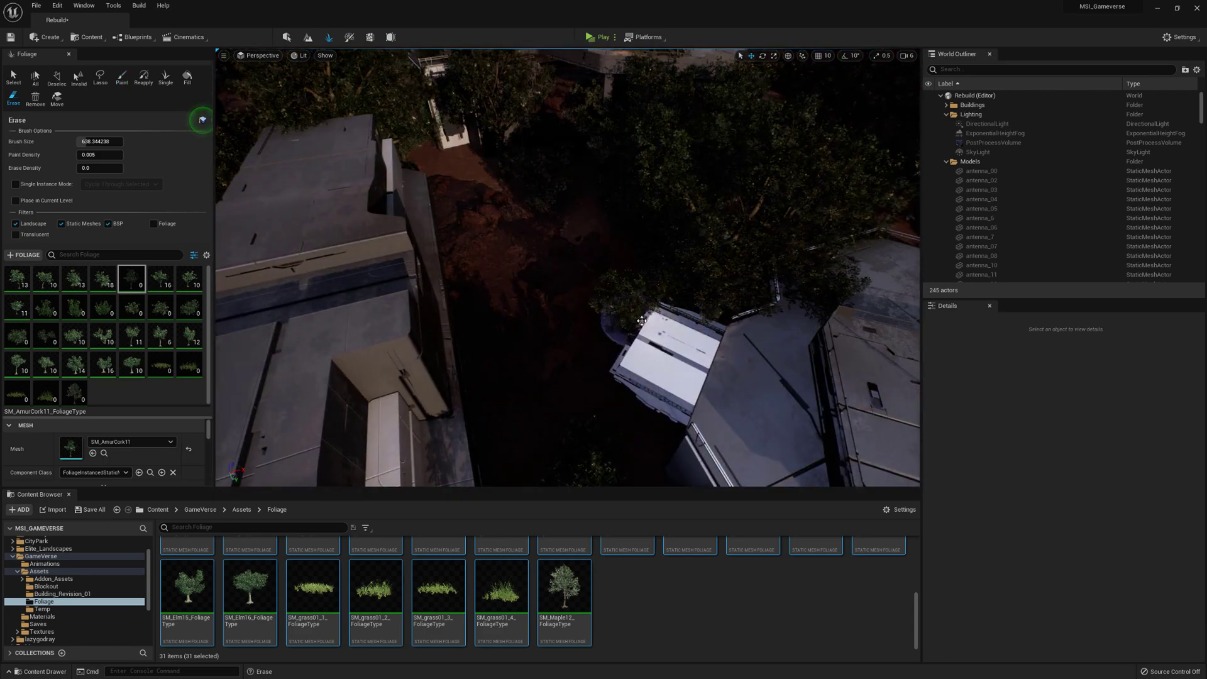
{"action": "right_click_drag", "start_coordinate": [589, 304], "coordinate": [635, 276]}
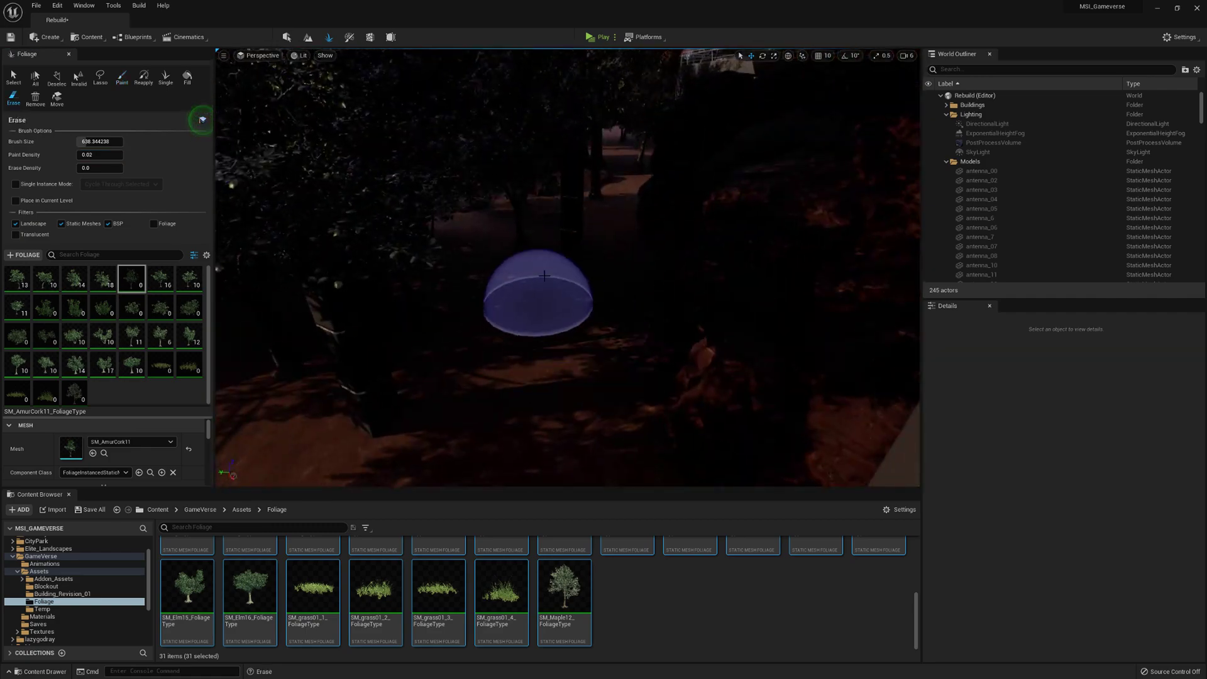
{"action": "left_click", "coordinate": [547, 278], "text": "shift"}
- Paint trees between the neon-lit raised building and the cliff, erasing and replanting until one suits the spot
{"action": "mouse_move", "coordinate": [580, 296]}
{"action": "right_mouse_down"}
{"action": "mouse_move", "coordinate": [603, 277]}
{"action": "mouse_move", "coordinate": [553, 283]}
{"action": "mouse_move", "coordinate": [597, 280]}
{"action": "mouse_move", "coordinate": [594, 254]}
{"action": "mouse_move", "coordinate": [578, 268]}
{"action": "right_mouse_up"}
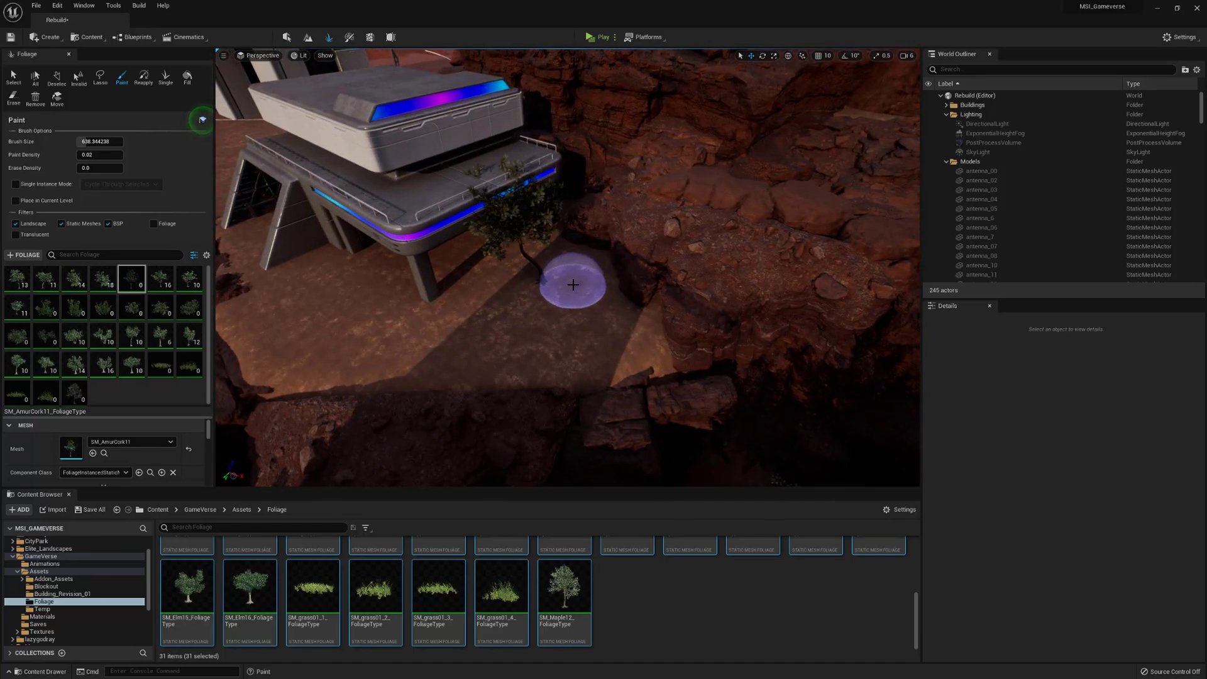
{"action": "key", "text": "e"}
{"action": "left_click_drag", "start_coordinate": [557, 325], "coordinate": [593, 332]}
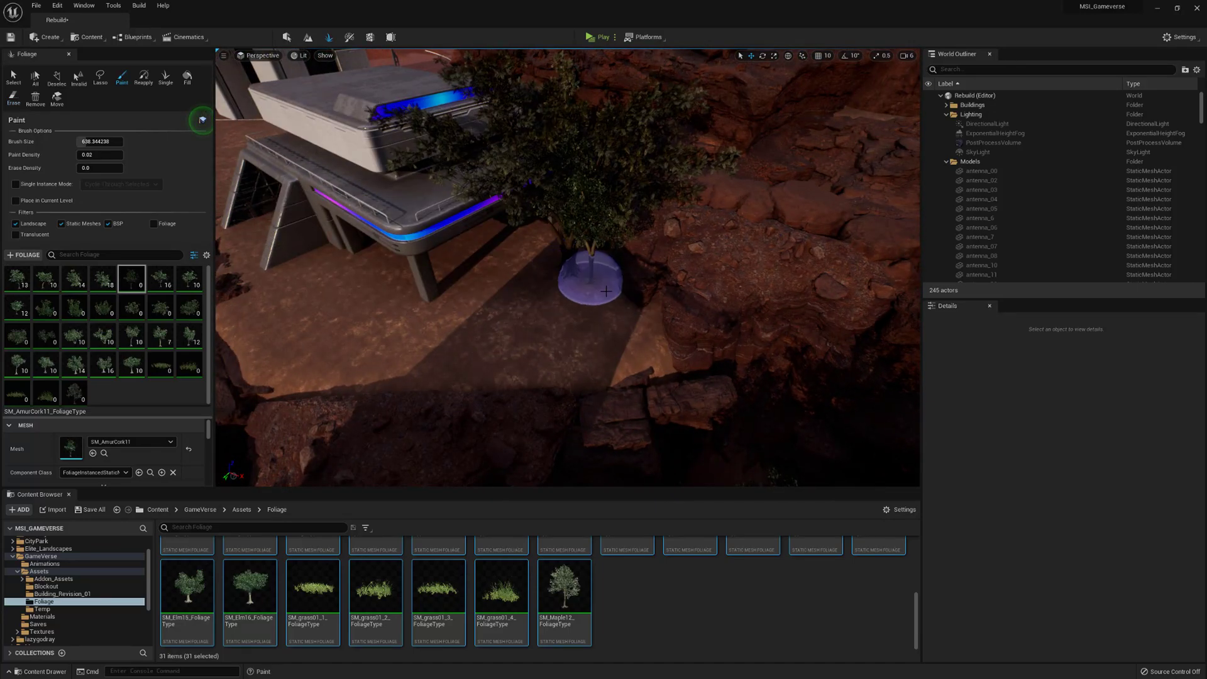
{"action": "left_click", "coordinate": [602, 288], "text": "shift"}
{"action": "left_click", "coordinate": [603, 289]}
{"action": "mouse_move", "coordinate": [605, 291]}
{"action": "right_mouse_down"}
{"action": "mouse_move", "coordinate": [607, 257]}
{"action": "mouse_move", "coordinate": [610, 302]}
{"action": "right_mouse_up"}
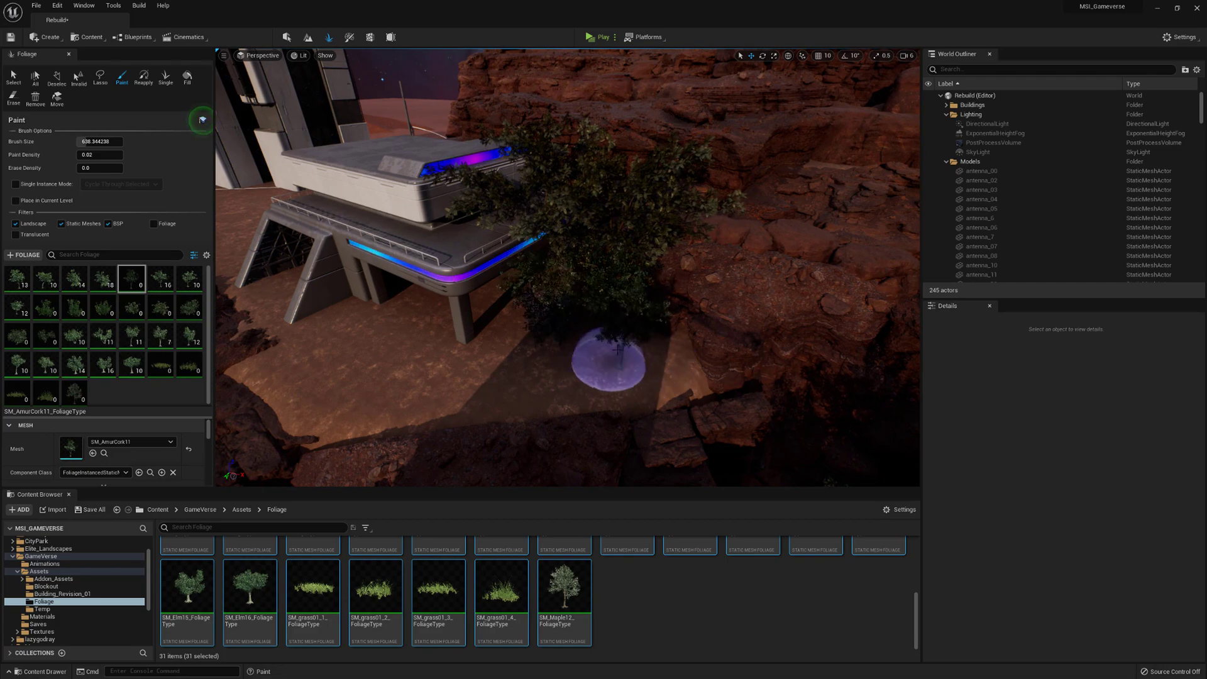
- Try painting another tree farther along the cliff and erase it
{"action": "mouse_move", "coordinate": [618, 349]}
{"action": "right_mouse_down"}
{"action": "mouse_move", "coordinate": [635, 390]}
{"action": "mouse_move", "coordinate": [559, 353]}
{"action": "mouse_move", "coordinate": [480, 364]}
{"action": "right_mouse_up"}
{"action": "left_click", "coordinate": [585, 380]}
{"action": "left_click", "coordinate": [463, 359], "text": "shift"}
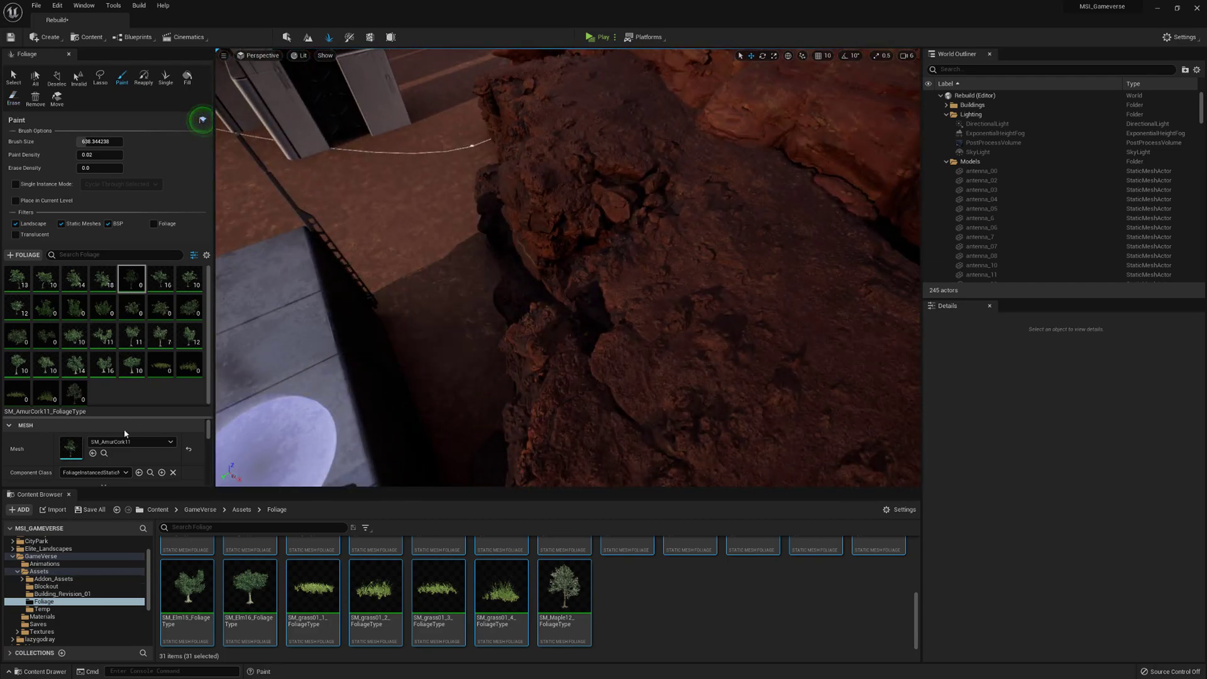
- Open the Trees folder within CityPark, Meshes, Flora in the content browser
{"action": "scroll", "coordinate": [288, 588], "scroll_direction": "up", "scroll_amount": 3}
{"action": "scroll", "coordinate": [277, 592], "scroll_direction": "down", "scroll_amount": 3}
{"action": "left_click", "coordinate": [271, 595]}
{"action": "mouse_move", "coordinate": [271, 595]}
{"action": "left_mouse_down"}
{"action": "mouse_move", "coordinate": [429, 326]}
{"action": "mouse_move", "coordinate": [256, 596]}
{"action": "left_mouse_up"}
{"action": "left_click", "coordinate": [33, 564]}
{"action": "scroll", "coordinate": [25, 572], "scroll_direction": "up", "scroll_amount": 3}
{"action": "left_click", "coordinate": [13, 572]}
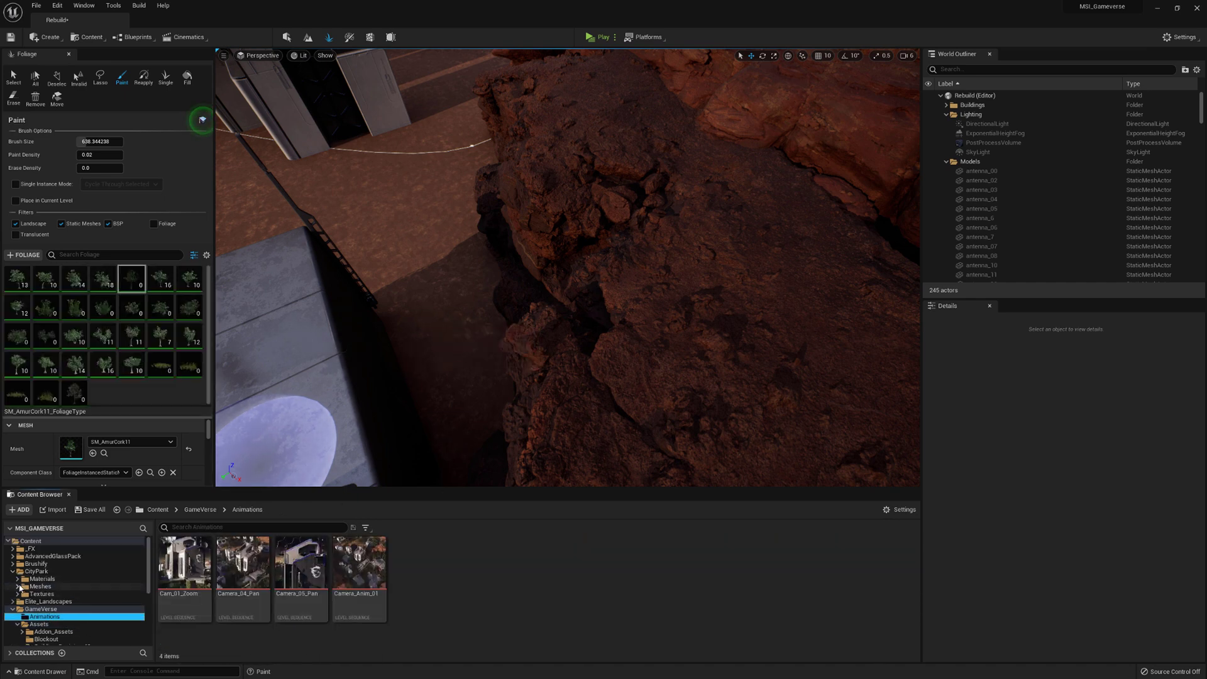
{"action": "left_click", "coordinate": [18, 580]}
{"action": "left_click", "coordinate": [17, 580]}
{"action": "left_click", "coordinate": [17, 588]}
{"action": "scroll", "coordinate": [20, 588], "scroll_direction": "down", "scroll_amount": 1}
{"action": "left_click", "coordinate": [22, 579]}
{"action": "scroll", "coordinate": [27, 582], "scroll_direction": "down", "scroll_amount": 1}
{"action": "left_click", "coordinate": [47, 594]}
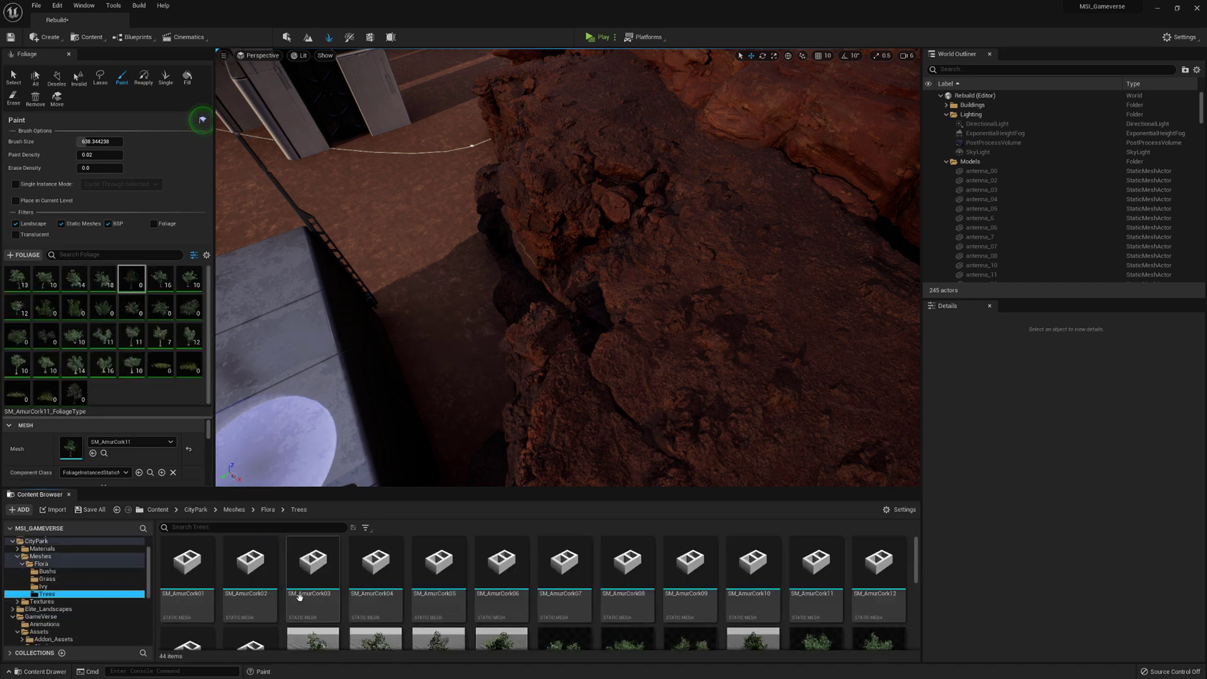
- Try placing two tree meshes, including SM_Elm10, between the building and the cliff, and delete them in selection mode
{"action": "scroll", "coordinate": [711, 574], "scroll_direction": "down", "scroll_amount": 2}
{"action": "scroll", "coordinate": [723, 571], "scroll_direction": "down", "scroll_amount": 3}
{"action": "left_click_drag", "start_coordinate": [249, 610], "coordinate": [444, 321]}
{"action": "scroll", "coordinate": [804, 580], "scroll_direction": "up", "scroll_amount": 1}
{"action": "left_click_drag", "start_coordinate": [877, 580], "coordinate": [449, 327]}
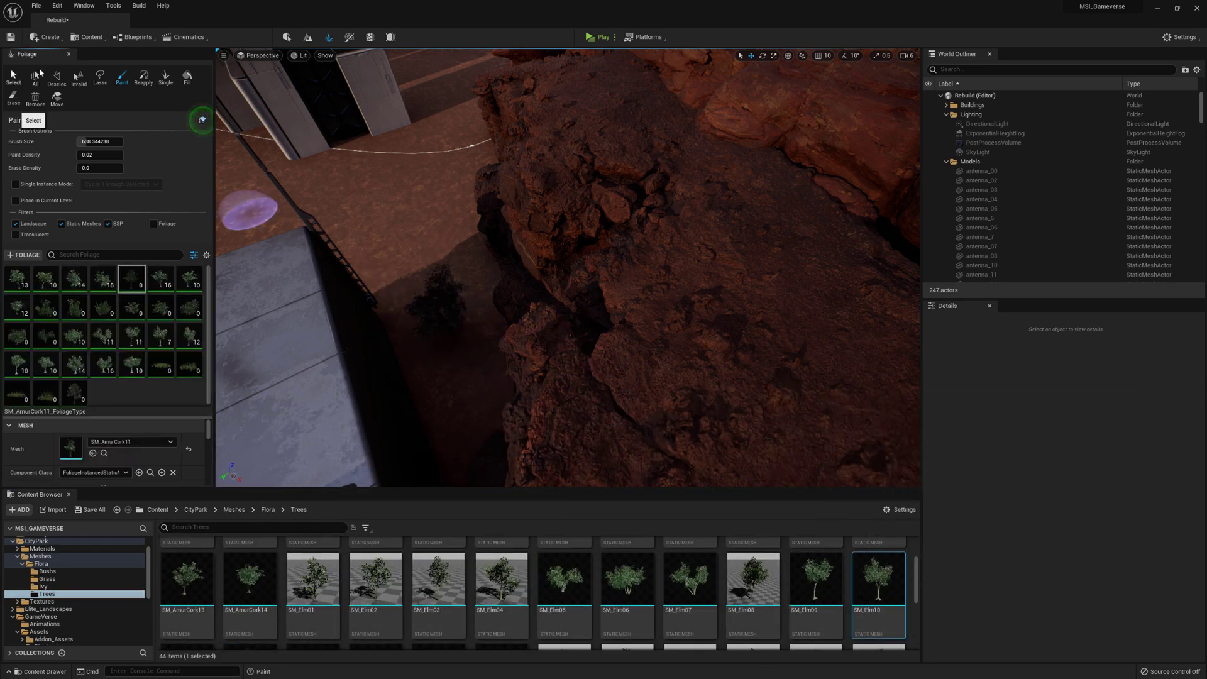
{"action": "left_click", "coordinate": [287, 37]}
{"action": "left_click", "coordinate": [290, 319]}
{"action": "key", "text": "Delete"}
{"action": "left_click", "coordinate": [289, 322]}
{"action": "key", "text": "Delete"}
- Place the SM_AmurCork11 tree mesh beside the neon-lit building and scale it up to about 3.63
{"action": "scroll", "coordinate": [749, 579], "scroll_direction": "up", "scroll_amount": 3}
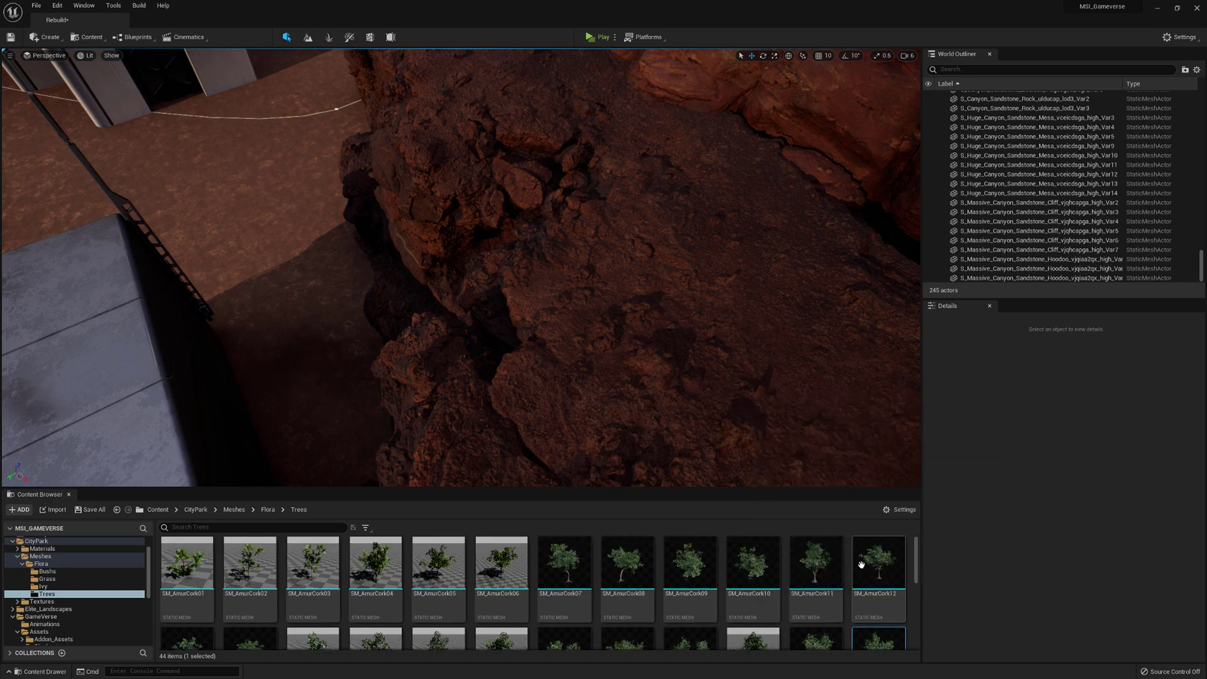
{"action": "left_click_drag", "start_coordinate": [816, 563], "coordinate": [667, 277]}
{"action": "key", "text": "ctrl+z"}
{"action": "left_click_drag", "start_coordinate": [432, 380], "coordinate": [469, 352]}
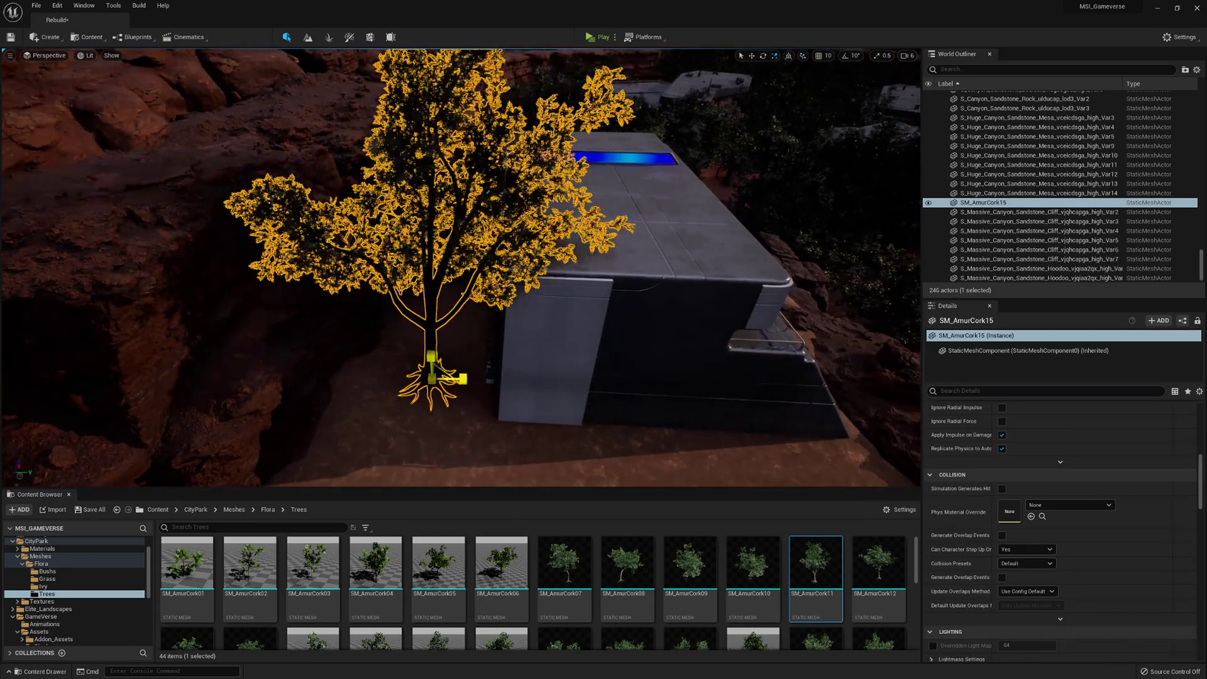
- Replace the placed tree's static mesh with SM_AmurCork13
{"action": "key", "text": "w"}
{"action": "scroll", "coordinate": [1025, 508], "scroll_direction": "up", "scroll_amount": 10}
{"action": "scroll", "coordinate": [324, 587], "scroll_direction": "down", "scroll_amount": 1}
{"action": "left_click_drag", "start_coordinate": [187, 608], "coordinate": [1063, 506]}
{"action": "left_click_drag", "start_coordinate": [591, 400], "coordinate": [503, 384], "text": "alt"}
{"action": "key", "text": "e"}
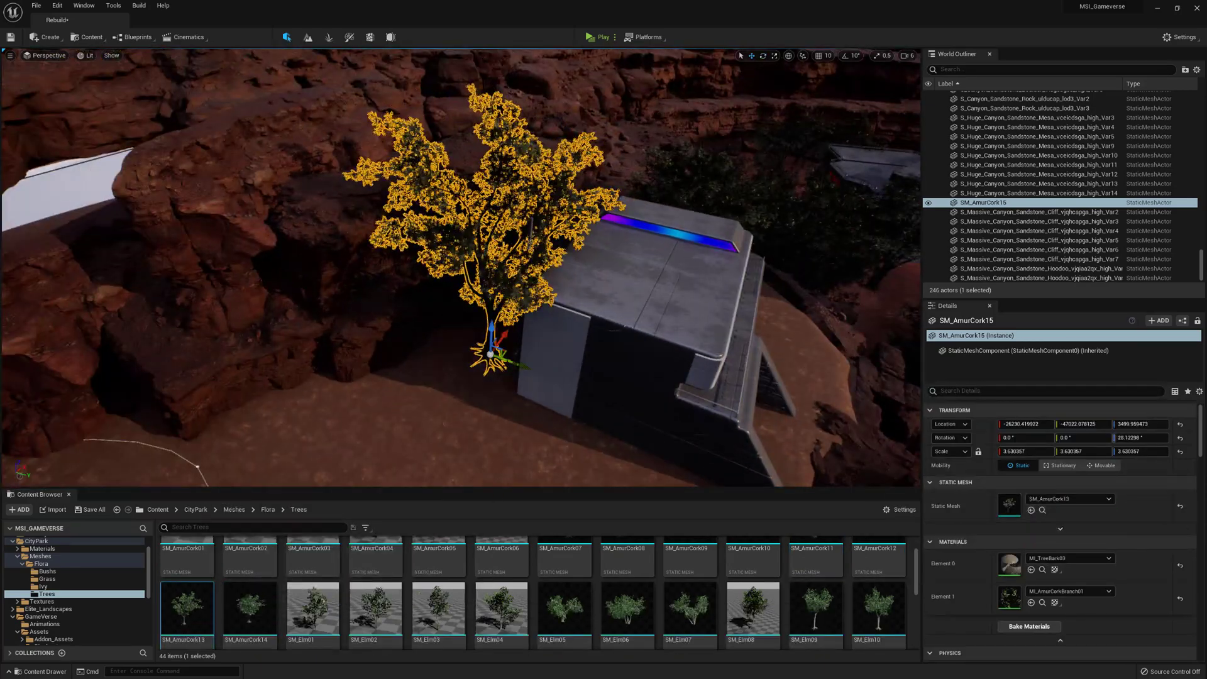
- Swap the tree's mesh to SM_AmurCork14, reposition it beside the building, turn it to about 73° and scale it to about 3.43
{"action": "left_click_drag", "start_coordinate": [251, 604], "coordinate": [1025, 503]}
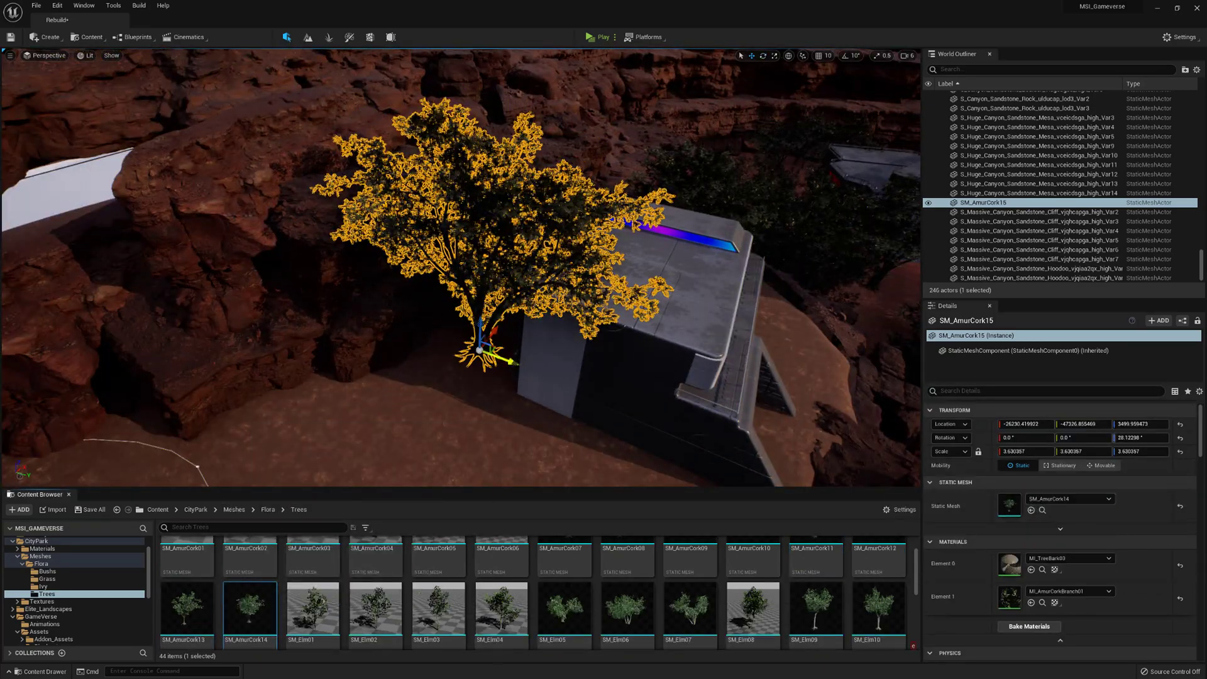
{"action": "key", "text": "f"}
{"action": "key", "text": "e"}
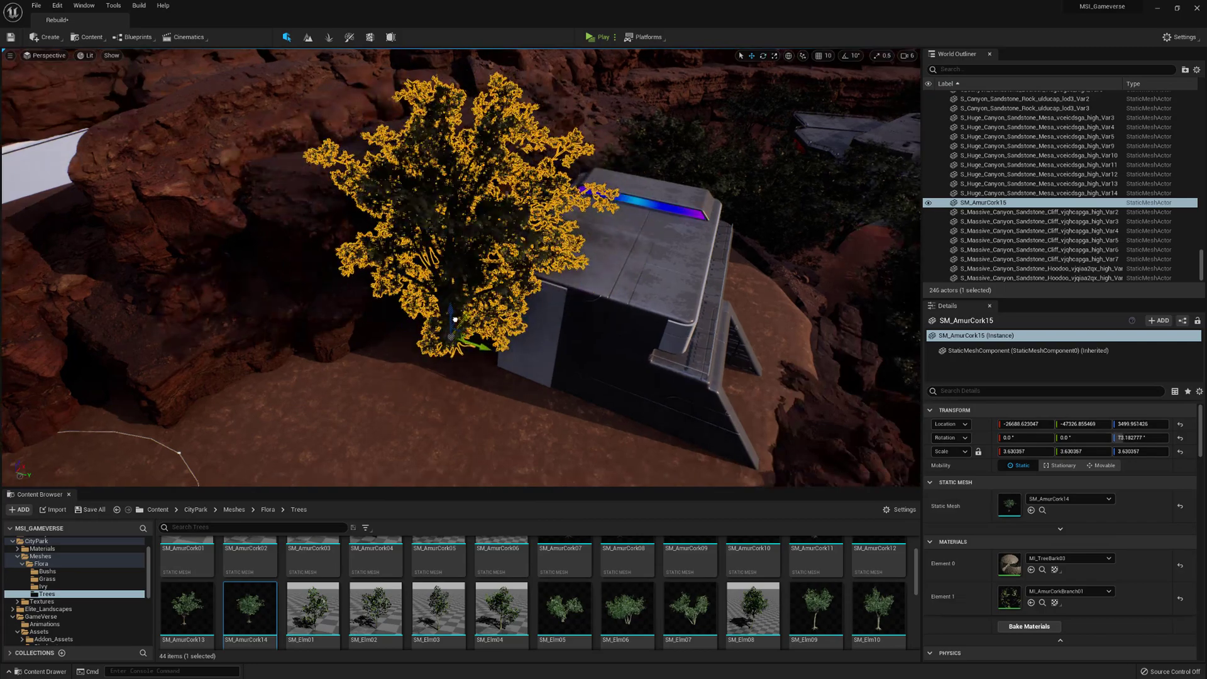
{"action": "left_click_drag", "start_coordinate": [455, 319], "coordinate": [456, 318]}
{"action": "left_click", "coordinate": [208, 286]}
{"action": "key", "text": "ctrl+z"}
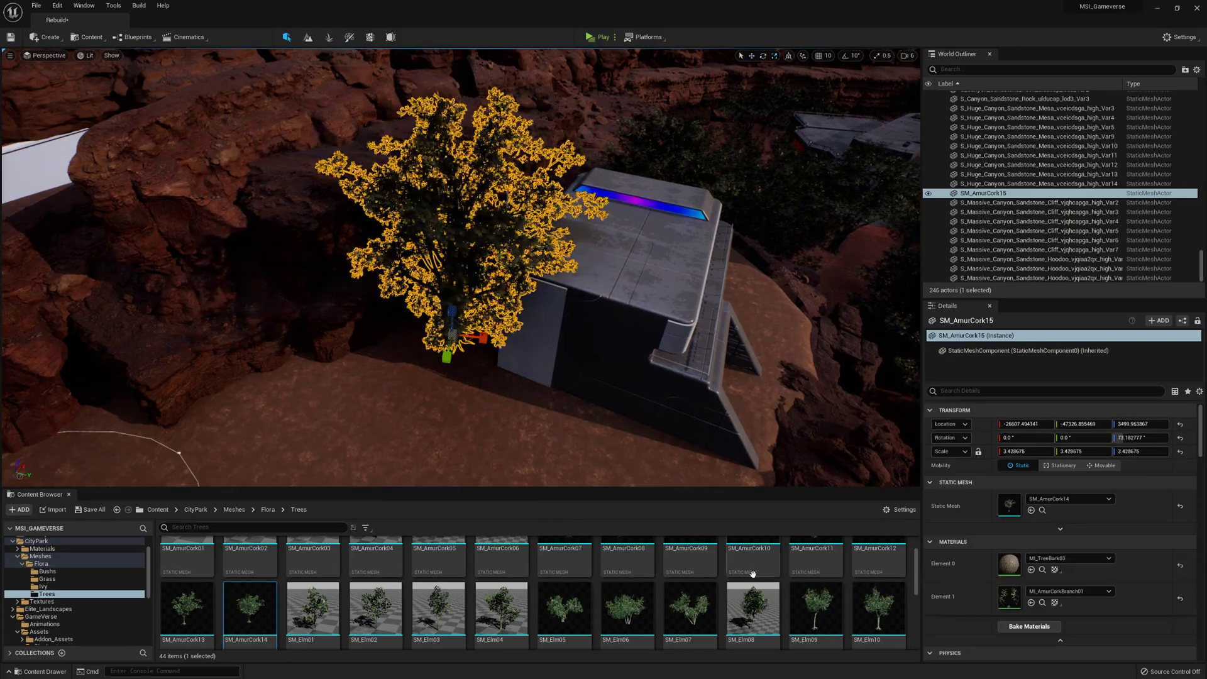
- Swap the tree's mesh to SM_Elm16, scale it to about 2.59 and rotate it to about 33°
{"action": "scroll", "coordinate": [753, 574], "scroll_direction": "down", "scroll_amount": 3}
{"action": "left_click_drag", "start_coordinate": [517, 571], "coordinate": [1020, 506]}
{"action": "right_click_drag", "start_coordinate": [516, 377], "coordinate": [503, 315]}
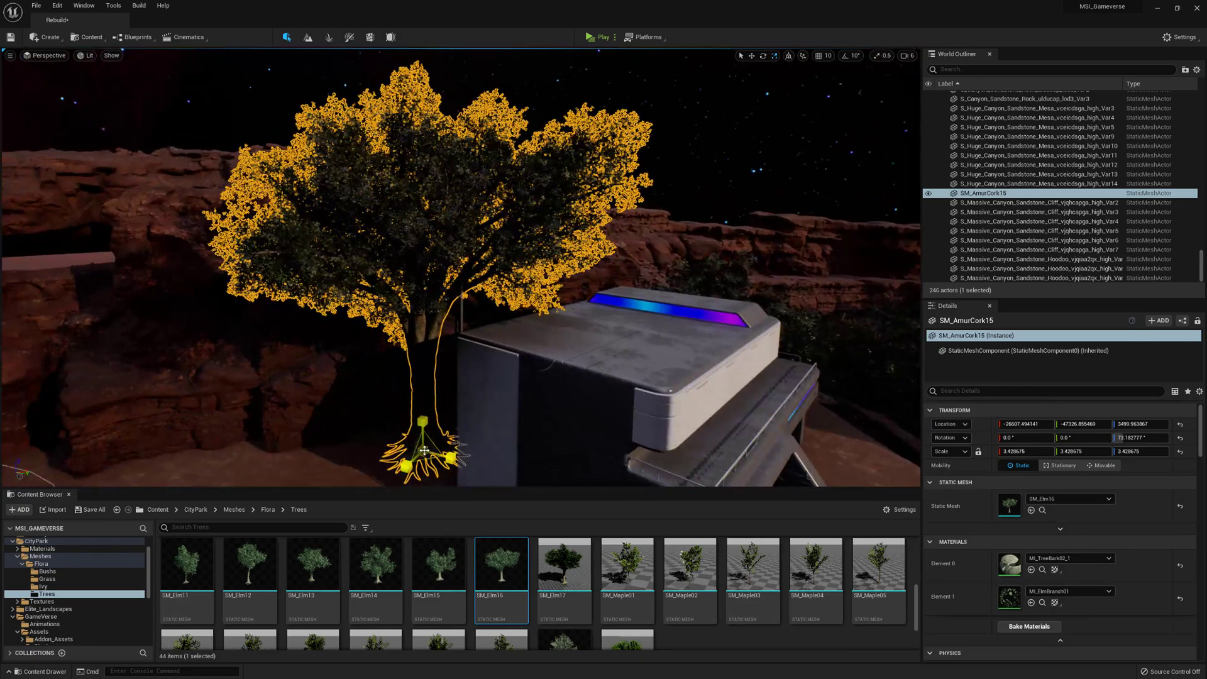
{"action": "left_click_drag", "start_coordinate": [425, 450], "coordinate": [505, 329]}
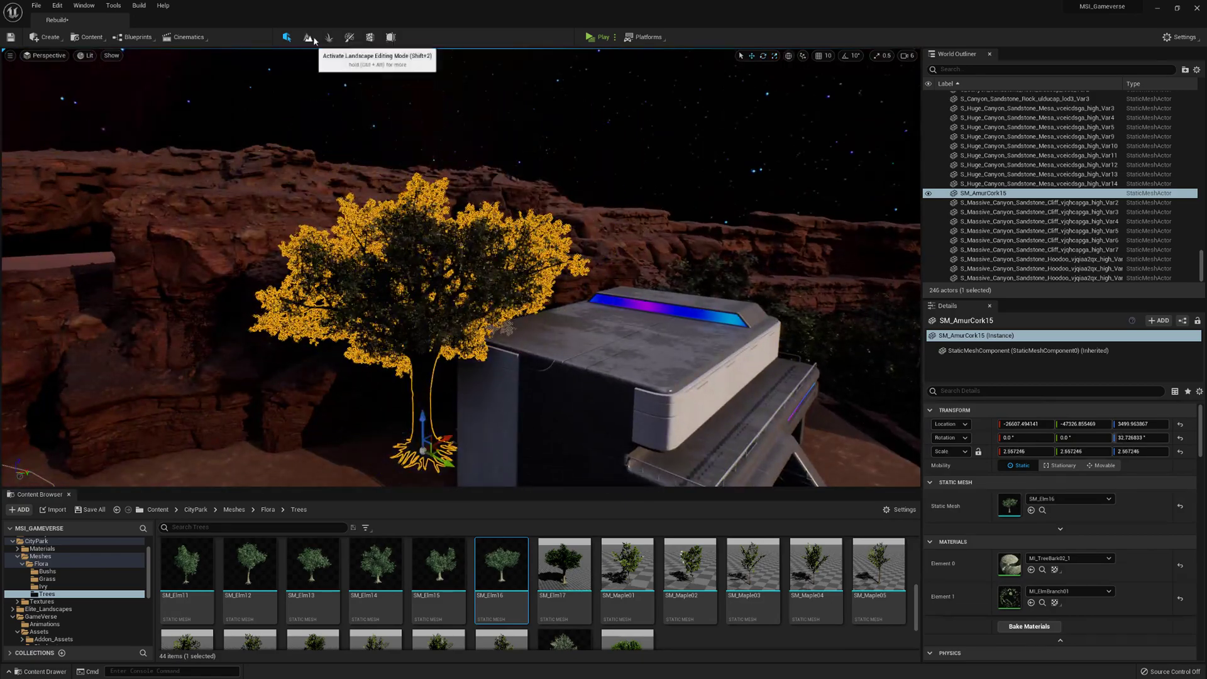
- Return to foliage painting and paint trees on the open ground between the white towers and the raised building
{"action": "left_click", "coordinate": [329, 39]}
{"action": "right_click_drag", "start_coordinate": [472, 252], "coordinate": [371, 365]}
{"action": "left_click", "coordinate": [122, 79]}
{"action": "left_click", "coordinate": [592, 217]}
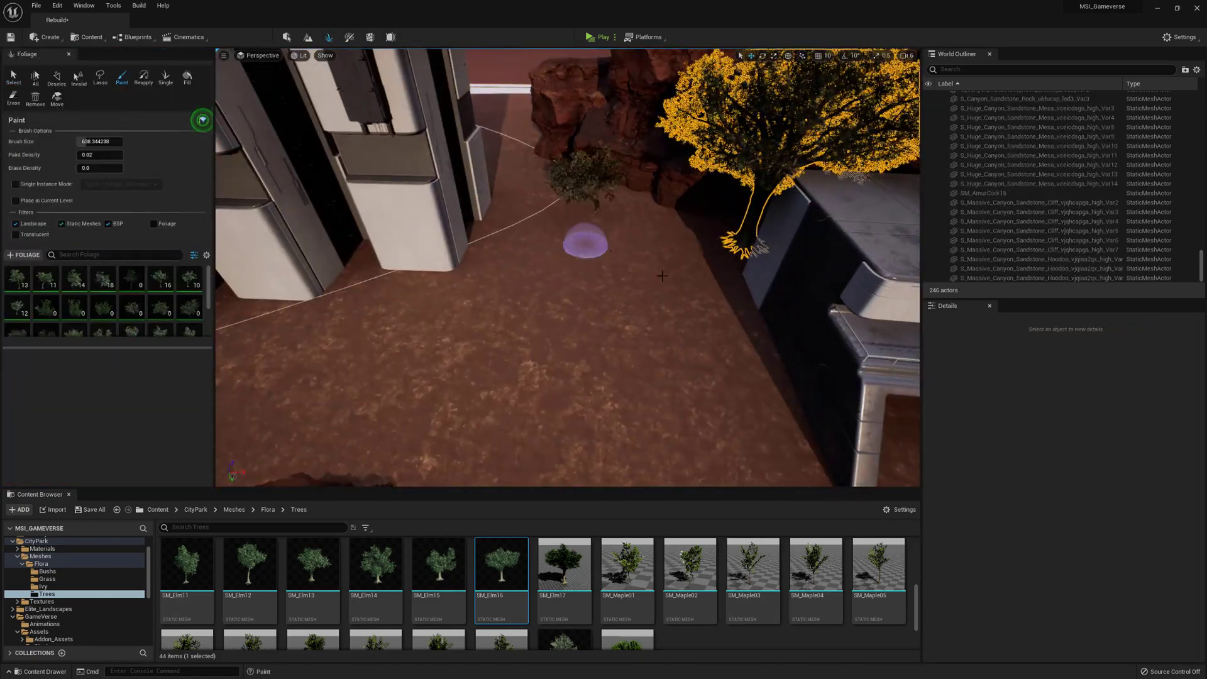
{"action": "left_click", "coordinate": [698, 302]}
{"action": "right_click_drag", "start_coordinate": [698, 302], "coordinate": [730, 378]}
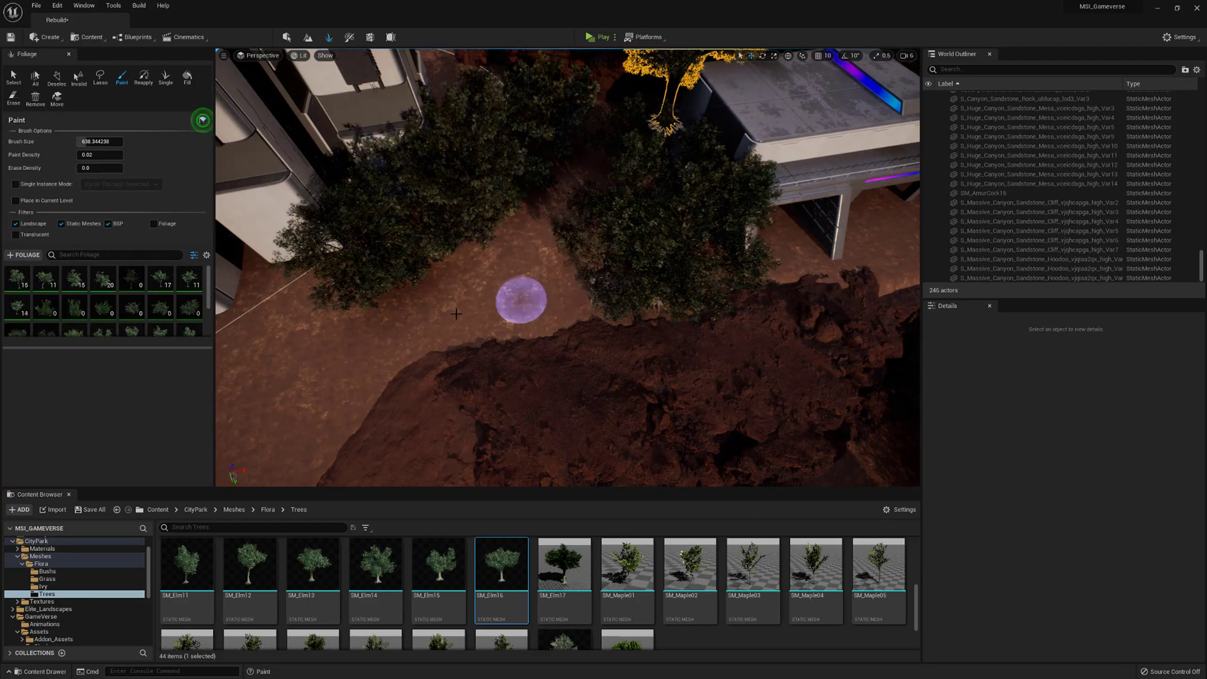
- Paint more trees around the three white towers and across the open ground beyond the rock ledge
{"action": "right_click_drag", "start_coordinate": [457, 314], "coordinate": [497, 270]}
{"action": "left_click", "coordinate": [497, 270]}
{"action": "left_click", "coordinate": [403, 230]}
{"action": "left_click", "coordinate": [327, 274]}
{"action": "right_click_drag", "start_coordinate": [423, 272], "coordinate": [360, 236]}
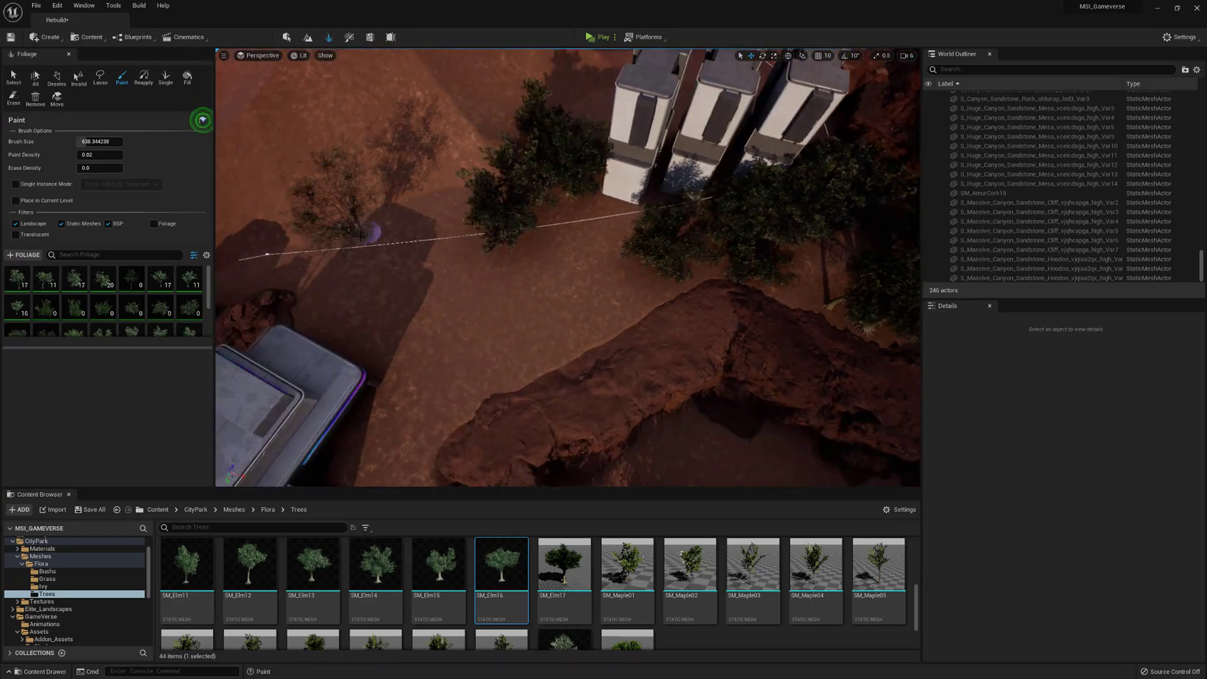
{"action": "right_click_drag", "start_coordinate": [405, 271], "coordinate": [343, 261]}
{"action": "left_click", "coordinate": [450, 277]}
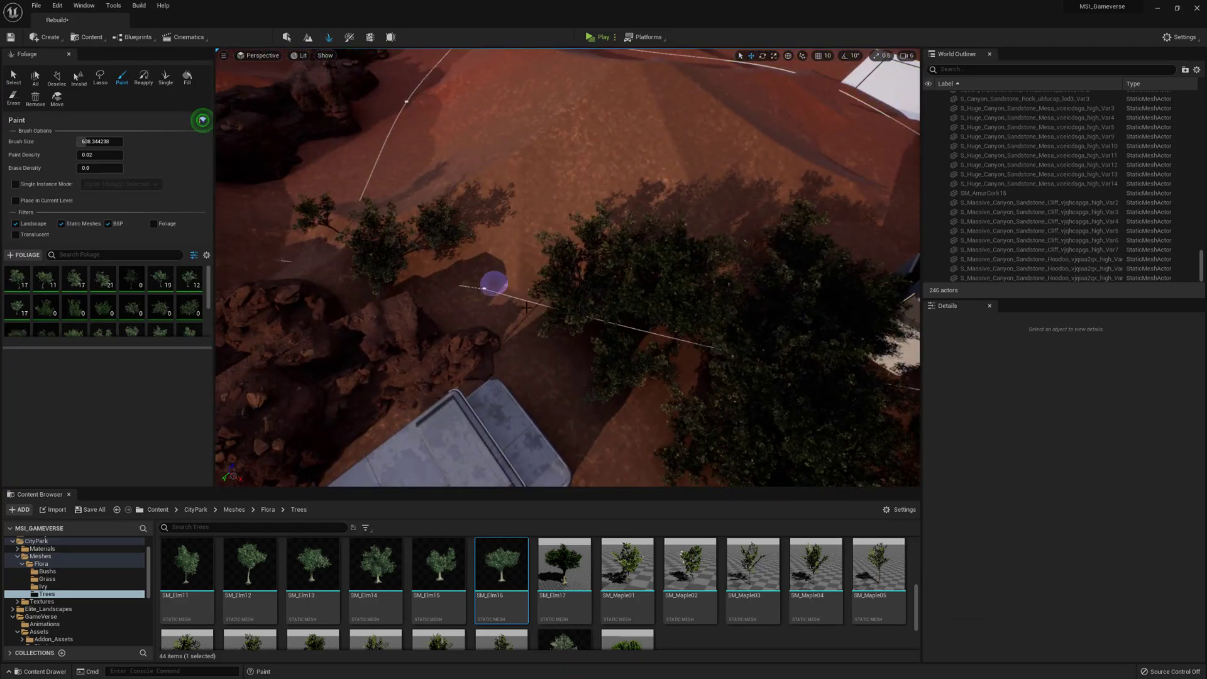
- Try painting additional trees farther along the open ground and undo the strokes
{"action": "mouse_move", "coordinate": [675, 210]}
{"action": "right_mouse_down"}
{"action": "mouse_move", "coordinate": [723, 270]}
{"action": "mouse_move", "coordinate": [710, 258]}
{"action": "right_mouse_up"}
{"action": "left_click", "coordinate": [566, 337]}
{"action": "mouse_move", "coordinate": [566, 337]}
{"action": "right_mouse_down"}
{"action": "mouse_move", "coordinate": [604, 289]}
{"action": "mouse_move", "coordinate": [553, 252]}
{"action": "right_mouse_up"}
{"action": "mouse_move", "coordinate": [698, 337]}
{"action": "right_mouse_down"}
{"action": "mouse_move", "coordinate": [708, 371]}
{"action": "mouse_move", "coordinate": [587, 340]}
{"action": "mouse_move", "coordinate": [724, 365]}
{"action": "right_mouse_up"}
{"action": "left_click", "coordinate": [626, 391]}
{"action": "key", "text": "ctrl+z"}
{"action": "key", "text": "ctrl+z"}
{"action": "left_click", "coordinate": [581, 309]}
{"action": "key", "text": "ctrl+z"}
- Paint a small group of trees on the sand beside the dark building
{"action": "mouse_move", "coordinate": [581, 309]}
{"action": "right_mouse_down"}
{"action": "mouse_move", "coordinate": [535, 302]}
{"action": "mouse_move", "coordinate": [559, 264]}
{"action": "mouse_move", "coordinate": [503, 277]}
{"action": "mouse_move", "coordinate": [506, 317]}
{"action": "right_mouse_up"}
{"action": "left_click", "coordinate": [506, 317]}
{"action": "left_click", "coordinate": [507, 316]}
{"action": "left_click", "coordinate": [619, 340]}
{"action": "left_click", "coordinate": [535, 321]}
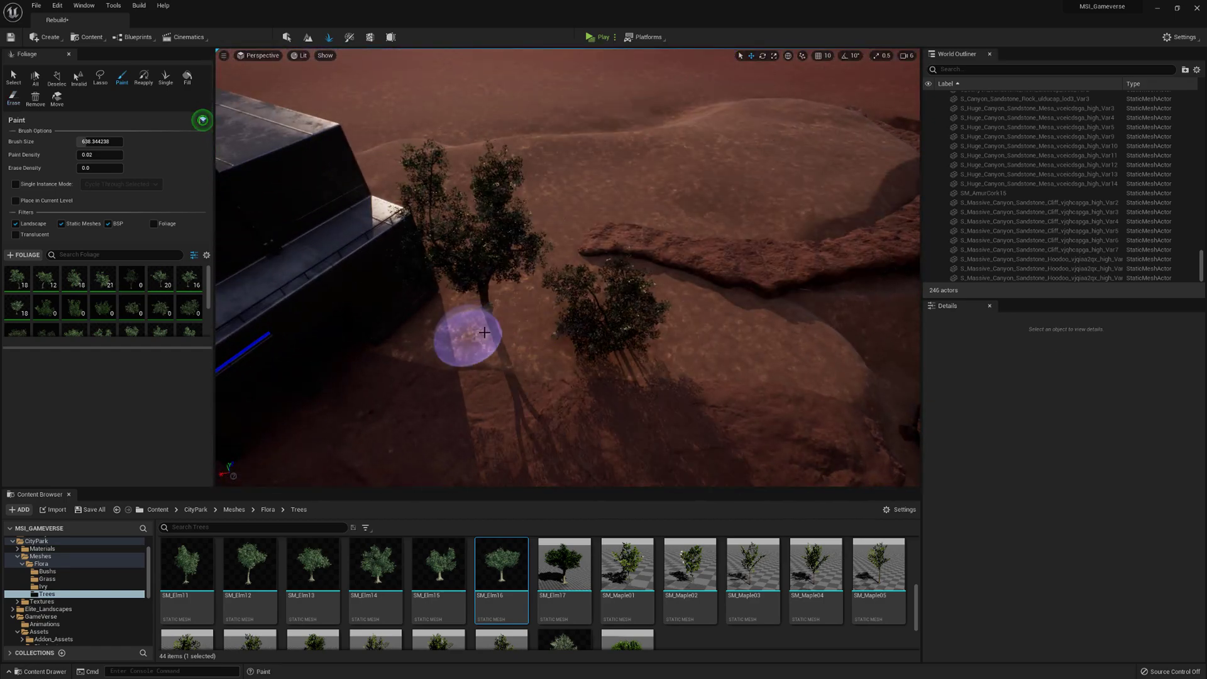
{"action": "left_click", "coordinate": [466, 334]}
- Set the foliage paint density to 0.01, and erase and replant the trees beside the dark building
{"action": "left_click", "coordinate": [95, 155]}
{"action": "type", "text": "0.01"}
{"action": "key", "text": "Return"}
{"action": "left_click", "coordinate": [546, 315], "text": "shift"}
{"action": "left_click", "coordinate": [501, 305], "text": "shift"}
{"action": "left_click", "coordinate": [515, 302]}
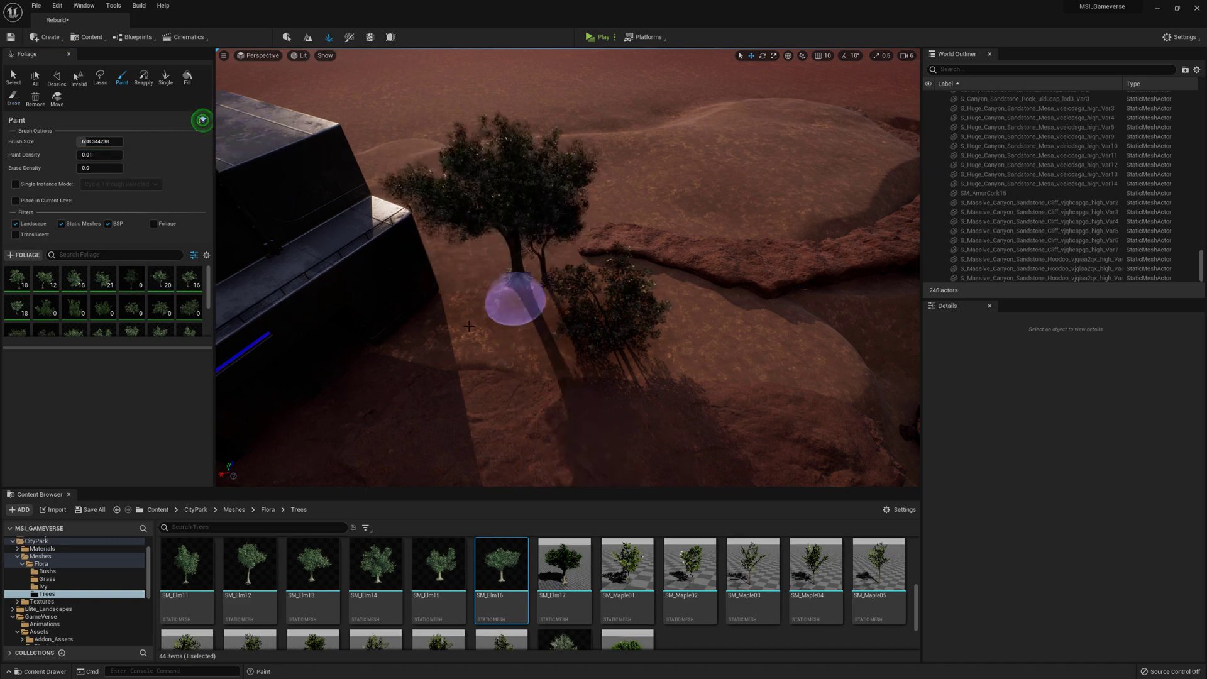
{"action": "left_click", "coordinate": [513, 303]}
{"action": "left_click", "coordinate": [520, 273], "text": "shift"}
- Paint sparse trees farther along the open ground past the dark building
{"action": "left_click", "coordinate": [585, 299]}
{"action": "left_click", "coordinate": [717, 322]}
{"action": "mouse_move", "coordinate": [717, 322]}
{"action": "right_mouse_down"}
{"action": "mouse_move", "coordinate": [711, 283]}
{"action": "mouse_move", "coordinate": [488, 306]}
{"action": "right_mouse_up"}
{"action": "mouse_move", "coordinate": [452, 353]}
{"action": "right_mouse_down"}
{"action": "mouse_move", "coordinate": [591, 343]}
{"action": "mouse_move", "coordinate": [535, 283]}
{"action": "mouse_move", "coordinate": [497, 283]}
{"action": "right_mouse_up"}
{"action": "left_click", "coordinate": [593, 347]}
{"action": "left_click", "coordinate": [480, 345]}
{"action": "right_click_drag", "start_coordinate": [531, 337], "coordinate": [553, 330]}
- Check the tree coverage through CameraActor1 and stop piloting the camera
{"action": "left_click", "coordinate": [262, 56]}
{"action": "left_click", "coordinate": [269, 173]}
{"action": "left_click", "coordinate": [277, 161]}
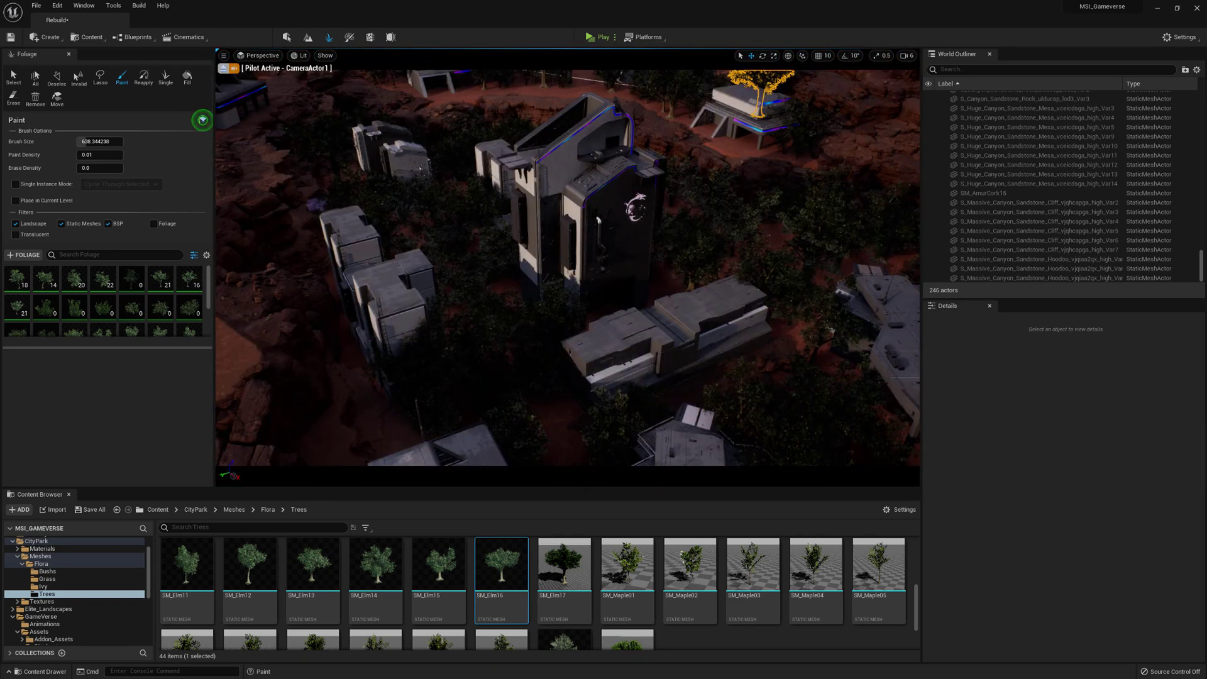
{"action": "left_click", "coordinate": [223, 69]}
- Paint trees in the gaps near the rock ledge and on the sand around the three white towers
{"action": "mouse_move", "coordinate": [592, 283]}
{"action": "right_mouse_down"}
{"action": "mouse_move", "coordinate": [585, 233]}
{"action": "mouse_move", "coordinate": [585, 277]}
{"action": "mouse_move", "coordinate": [566, 283]}
{"action": "right_mouse_up"}
{"action": "key", "text": "shift"}
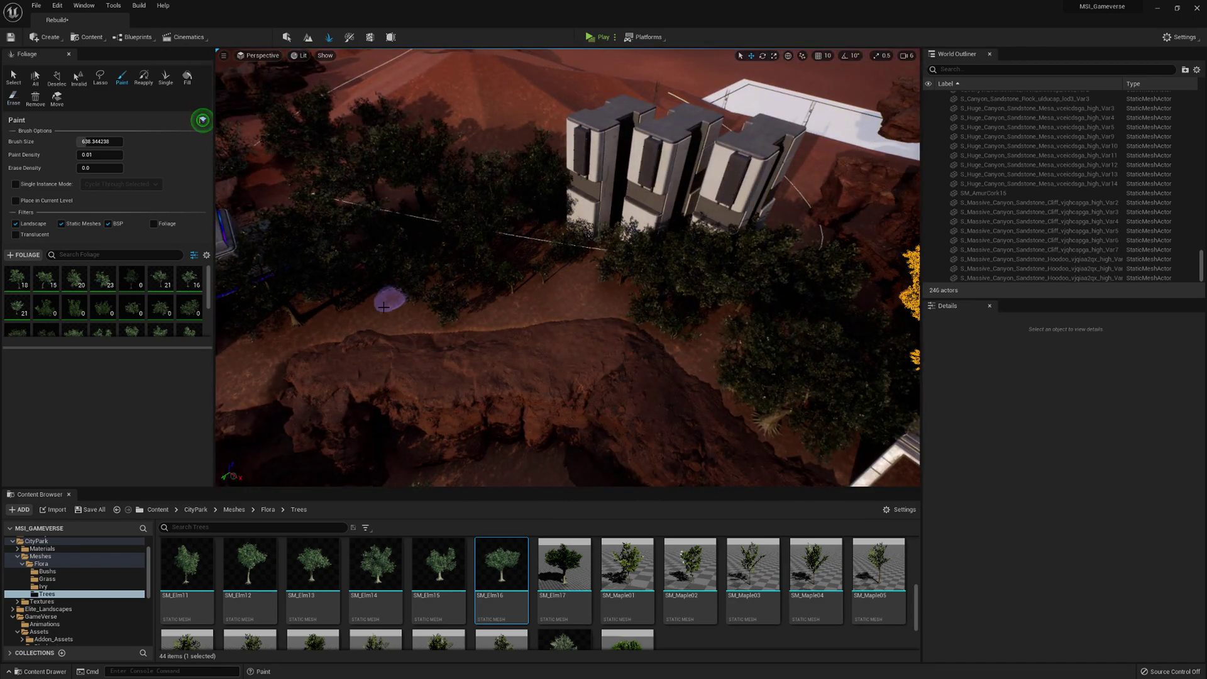
{"action": "key", "text": "w"}
{"action": "mouse_move", "coordinate": [384, 307]}
{"action": "right_mouse_down"}
{"action": "mouse_move", "coordinate": [393, 252]}
{"action": "mouse_move", "coordinate": [569, 311]}
{"action": "right_mouse_up"}
{"action": "left_click", "coordinate": [498, 209]}
{"action": "left_click", "coordinate": [746, 334]}
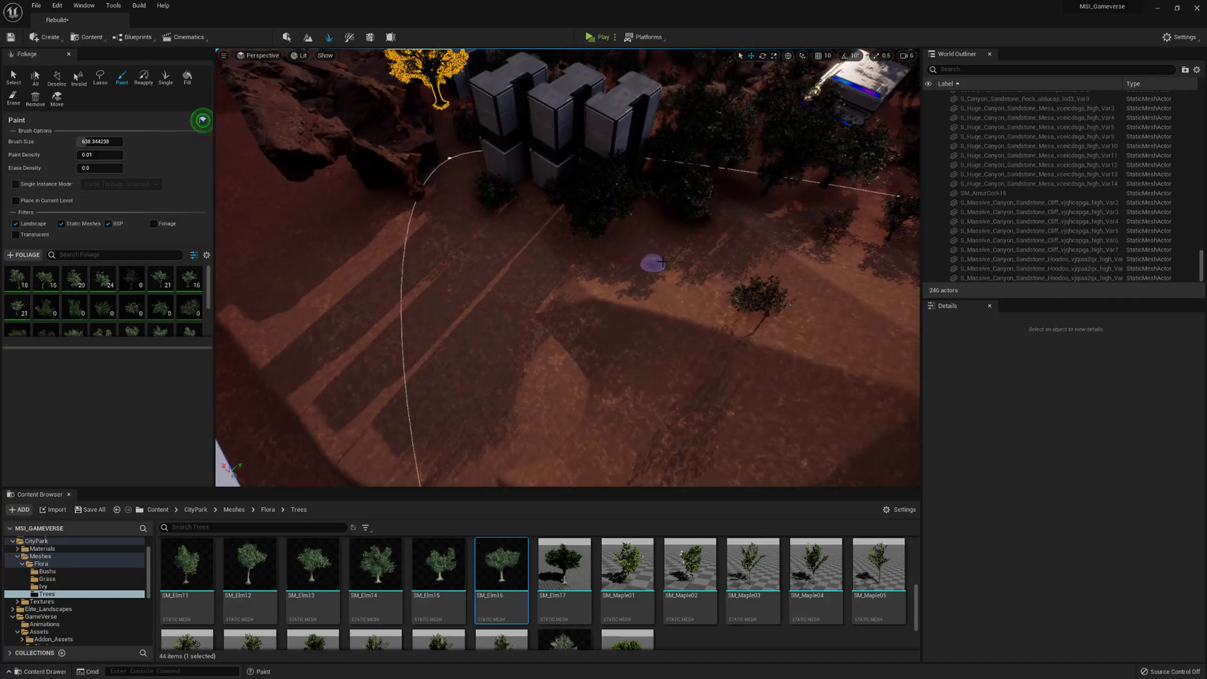
- Paint trees across the open sand next to the three white towers
{"action": "left_click_drag", "start_coordinate": [663, 263], "coordinate": [637, 277]}
{"action": "left_click_drag", "start_coordinate": [455, 247], "coordinate": [465, 285]}
{"action": "key", "text": "shift"}
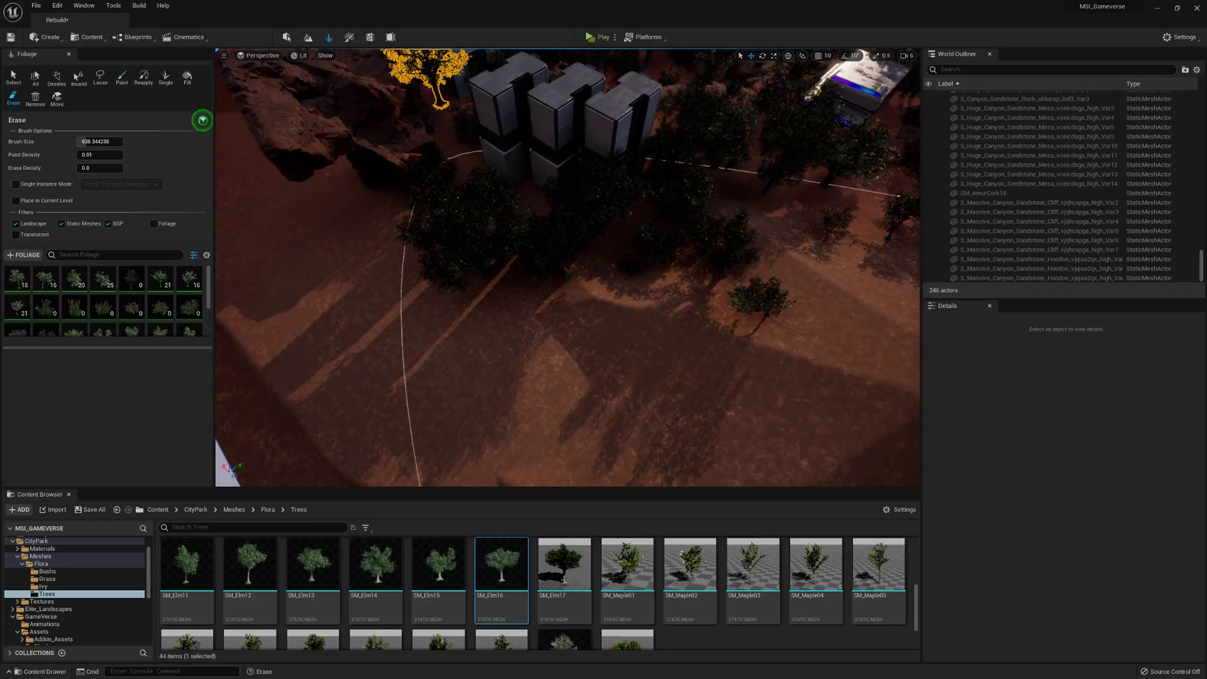
{"action": "key", "text": "w"}
{"action": "mouse_move", "coordinate": [568, 271]}
{"action": "right_mouse_down"}
{"action": "mouse_move", "coordinate": [477, 214]}
{"action": "mouse_move", "coordinate": [468, 252]}
{"action": "mouse_move", "coordinate": [440, 270]}
{"action": "mouse_move", "coordinate": [553, 314]}
{"action": "right_mouse_up"}
- Compare the composition through CameraActor1 and CameraActor2, and stop piloting the camera
{"action": "left_click", "coordinate": [257, 56]}
{"action": "left_click", "coordinate": [277, 162]}
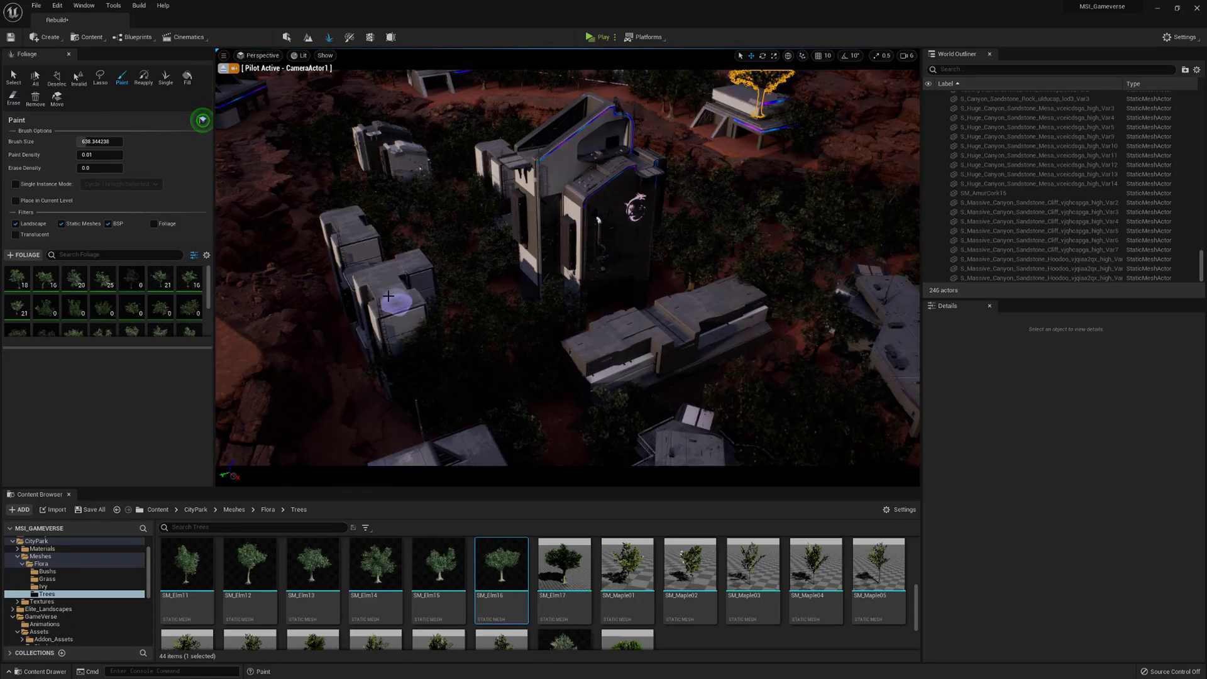
{"action": "left_click", "coordinate": [256, 57]}
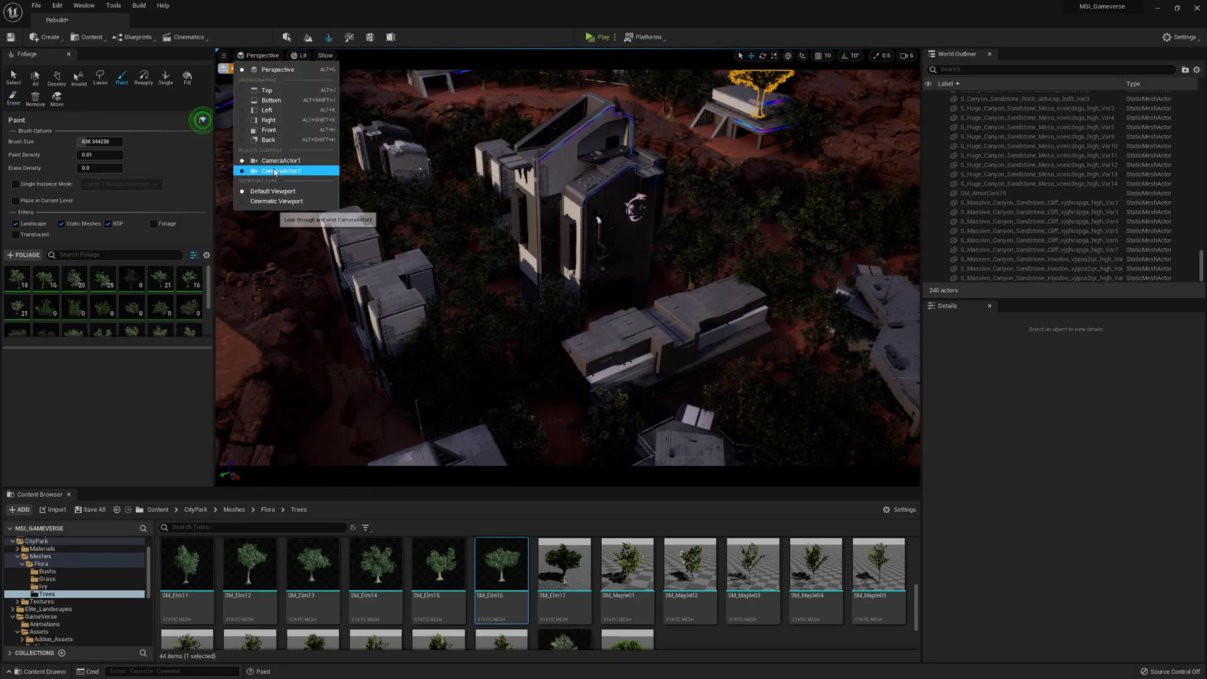
{"action": "left_click", "coordinate": [275, 171]}
{"action": "left_click", "coordinate": [223, 67]}
- Erase a tree near the buildings, recheck the shot through CameraActor1 and CameraActor2, and leave the camera
{"action": "mouse_move", "coordinate": [550, 298]}
{"action": "right_mouse_down"}
{"action": "mouse_move", "coordinate": [550, 315]}
{"action": "mouse_move", "coordinate": [511, 251]}
{"action": "mouse_move", "coordinate": [554, 255]}
{"action": "mouse_move", "coordinate": [507, 252]}
{"action": "mouse_move", "coordinate": [507, 277]}
{"action": "right_mouse_up"}
{"action": "key", "text": "shift"}
{"action": "left_click", "coordinate": [511, 283], "text": "shift"}
{"action": "left_click", "coordinate": [271, 54]}
{"action": "left_click", "coordinate": [288, 161]}
{"action": "left_click", "coordinate": [272, 56]}
{"action": "left_click", "coordinate": [281, 170]}
{"action": "left_click", "coordinate": [223, 68]}
- Thin out and replant trees in the dark gap beside the building's wall
{"action": "left_click", "coordinate": [508, 277]}
{"action": "key", "text": "ctrl+z"}
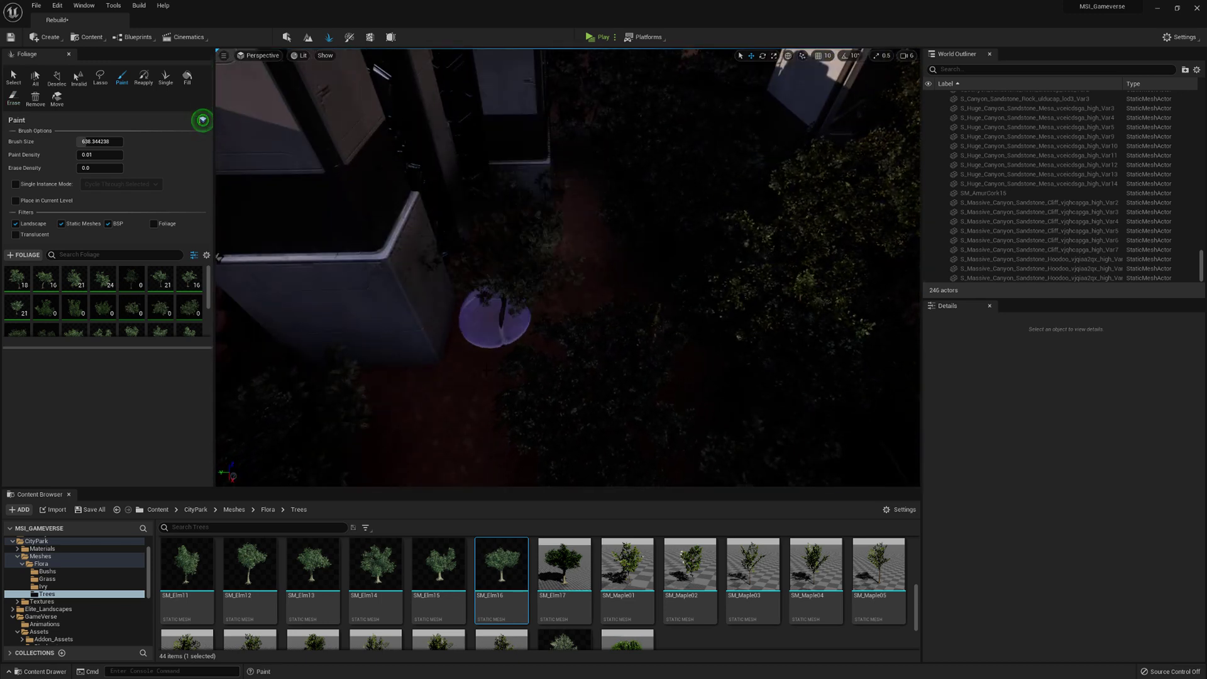
{"action": "left_click", "coordinate": [428, 420]}
{"action": "left_click", "coordinate": [555, 239]}
{"action": "left_click", "coordinate": [556, 237]}
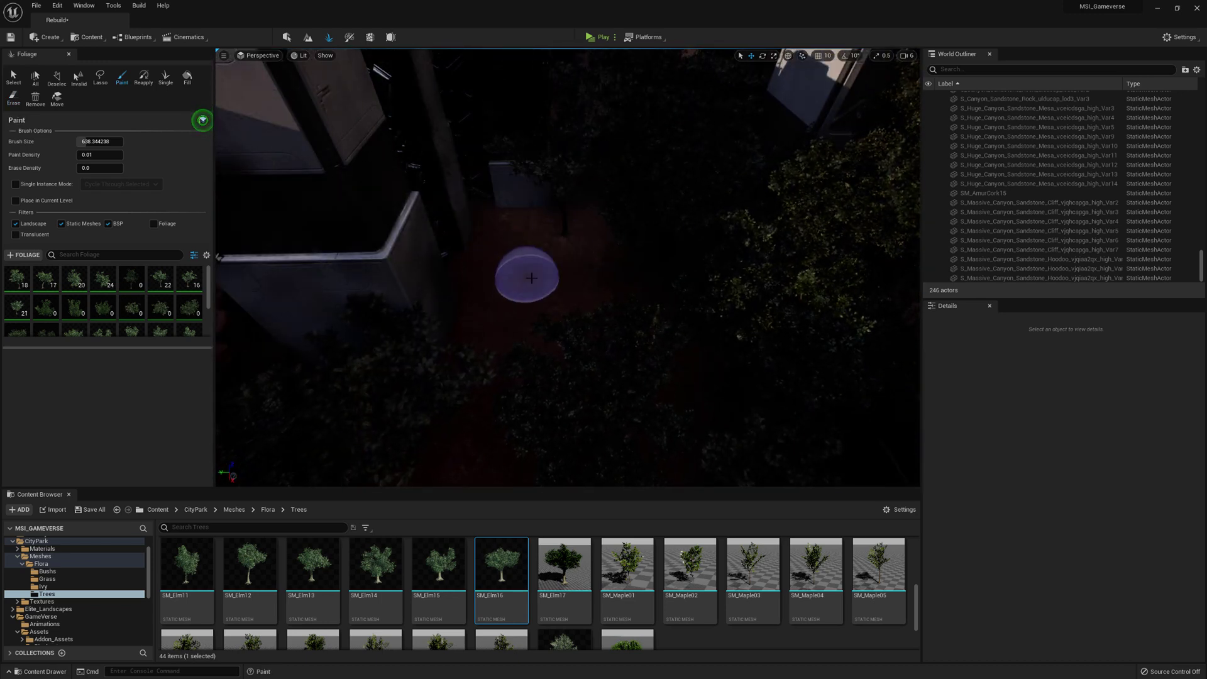
{"action": "right_click_drag", "start_coordinate": [509, 284], "coordinate": [509, 244]}
- Review the tree placement by switching between CameraActor1 and CameraActor2
{"action": "left_click", "coordinate": [271, 55]}
{"action": "left_click", "coordinate": [280, 159]}
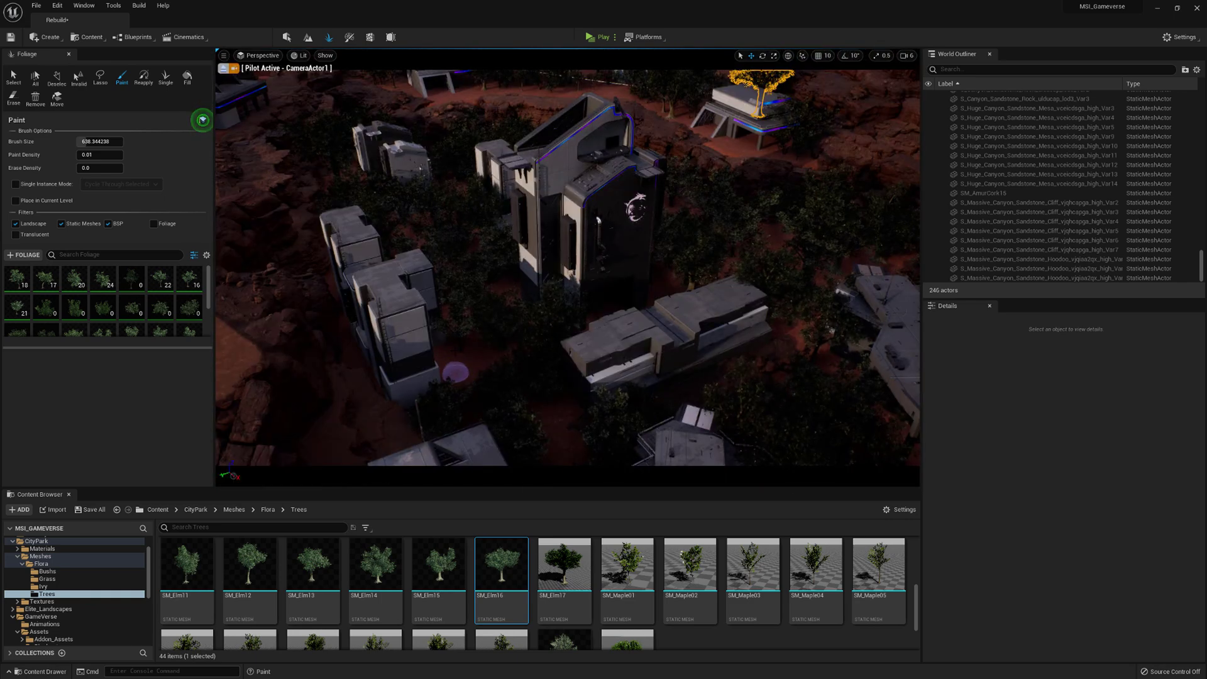
{"action": "left_click", "coordinate": [269, 58]}
{"action": "left_click", "coordinate": [284, 170]}
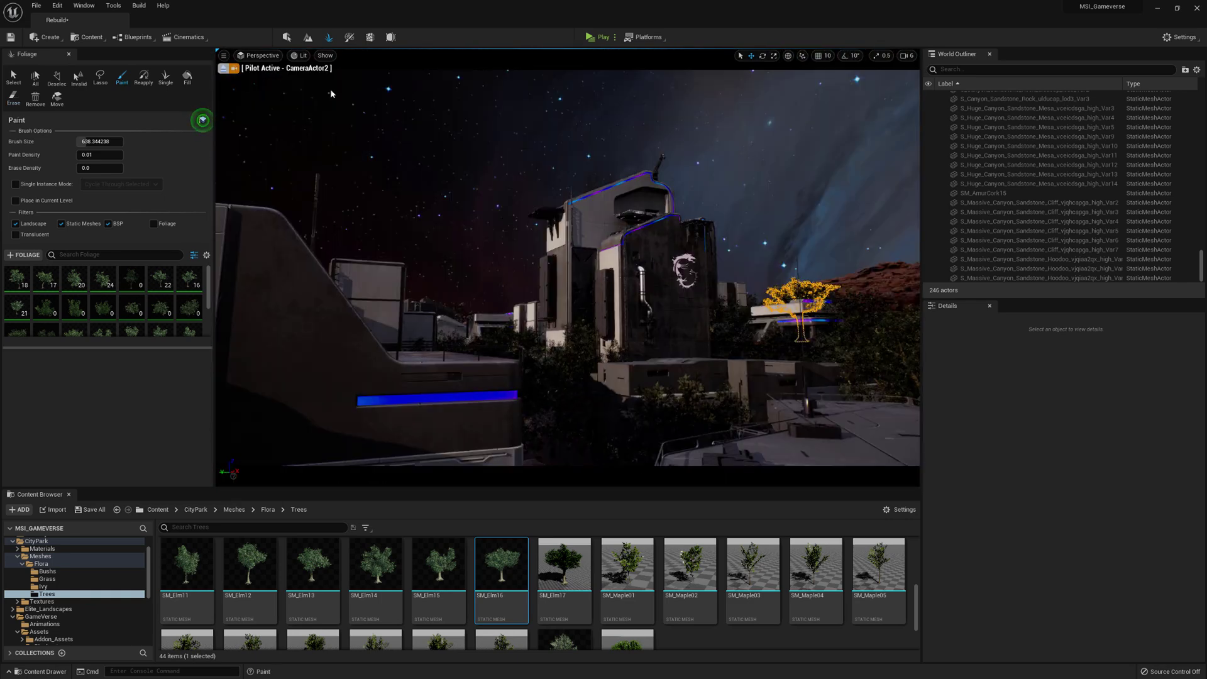
{"action": "left_click", "coordinate": [258, 56]}
{"action": "left_click", "coordinate": [283, 161]}
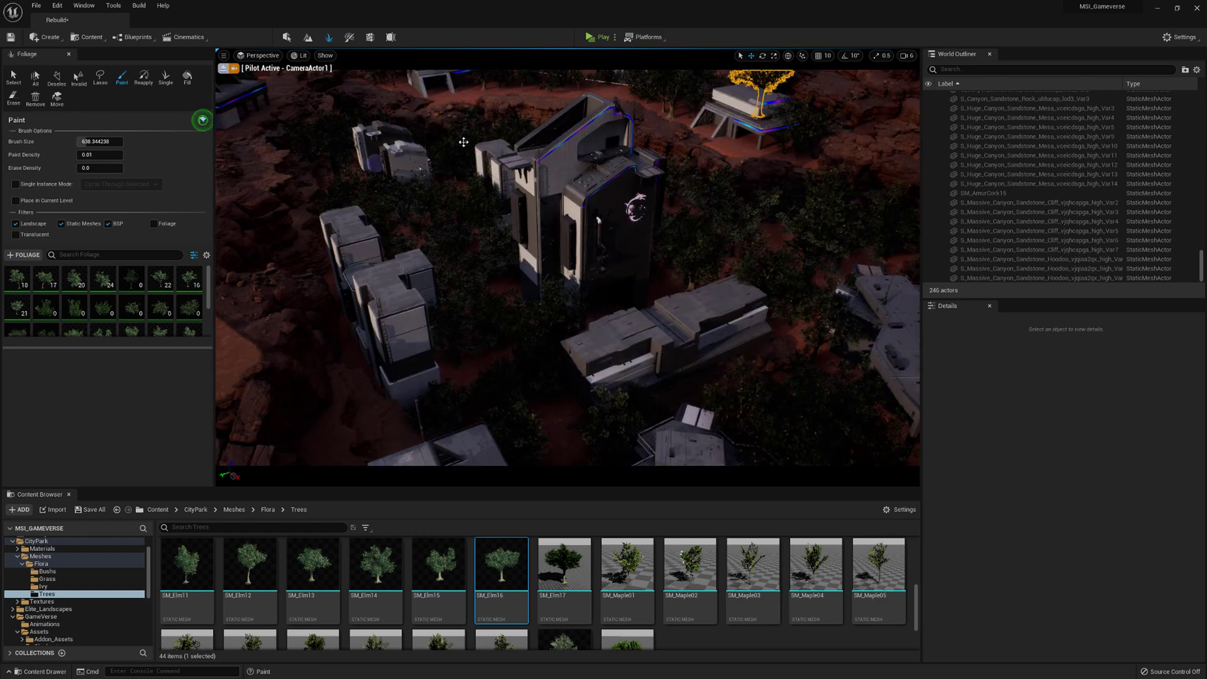
- Enlarge the foliage palette and deactivate the 26 tree and bush foliage types starting from SM_AmurCork07
{"action": "left_click_drag", "start_coordinate": [127, 348], "coordinate": [126, 395]}
{"action": "left_click", "coordinate": [17, 278]}
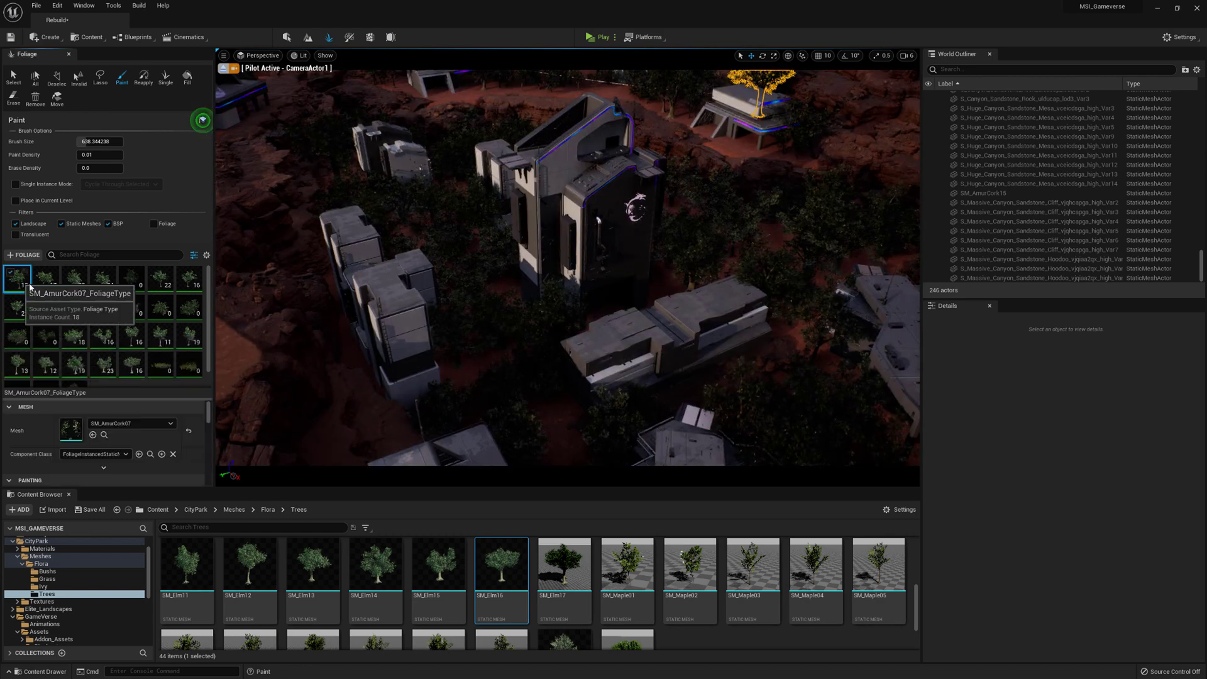
{"action": "scroll", "coordinate": [99, 360], "scroll_direction": "down", "scroll_amount": 1}
{"action": "left_click", "coordinate": [131, 353], "text": "shift"}
{"action": "right_click", "coordinate": [132, 355]}
{"action": "left_click", "coordinate": [151, 395]}
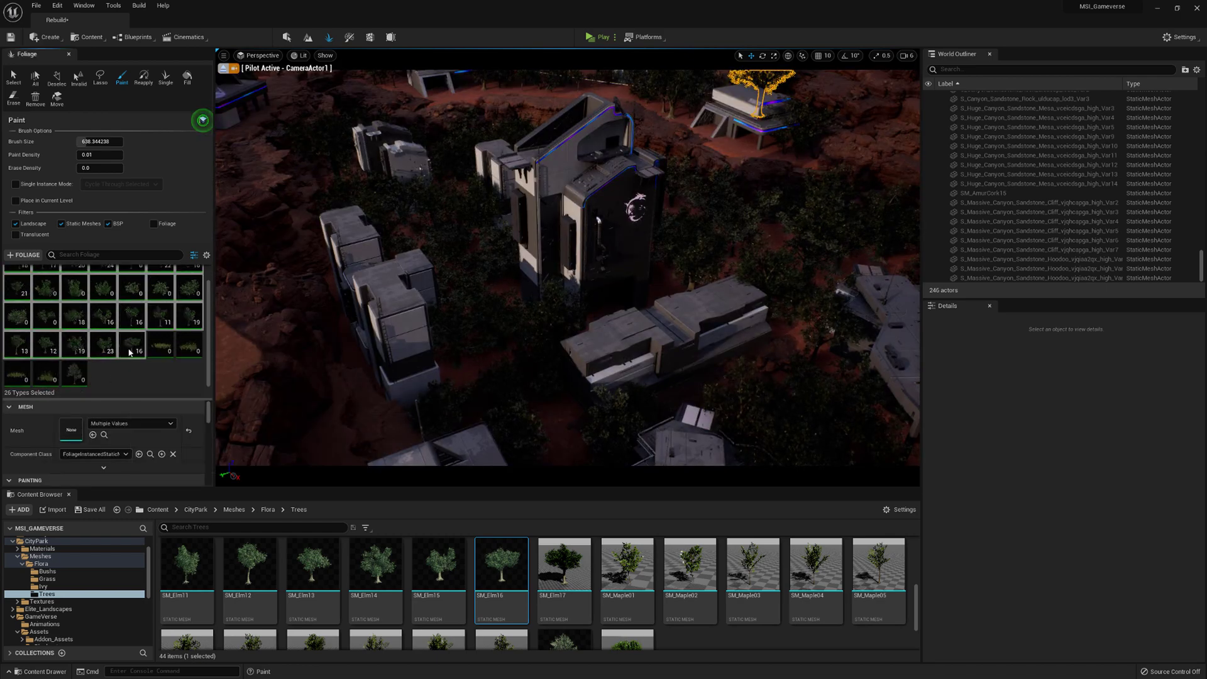
- Activate only the first three bush foliage types, leave CameraActor1 and paint bushes on the sand beneath the raised building
{"action": "scroll", "coordinate": [130, 351], "scroll_direction": "up", "scroll_amount": 1}
{"action": "left_click", "coordinate": [109, 314]}
{"action": "left_click", "coordinate": [47, 319], "text": "shift"}
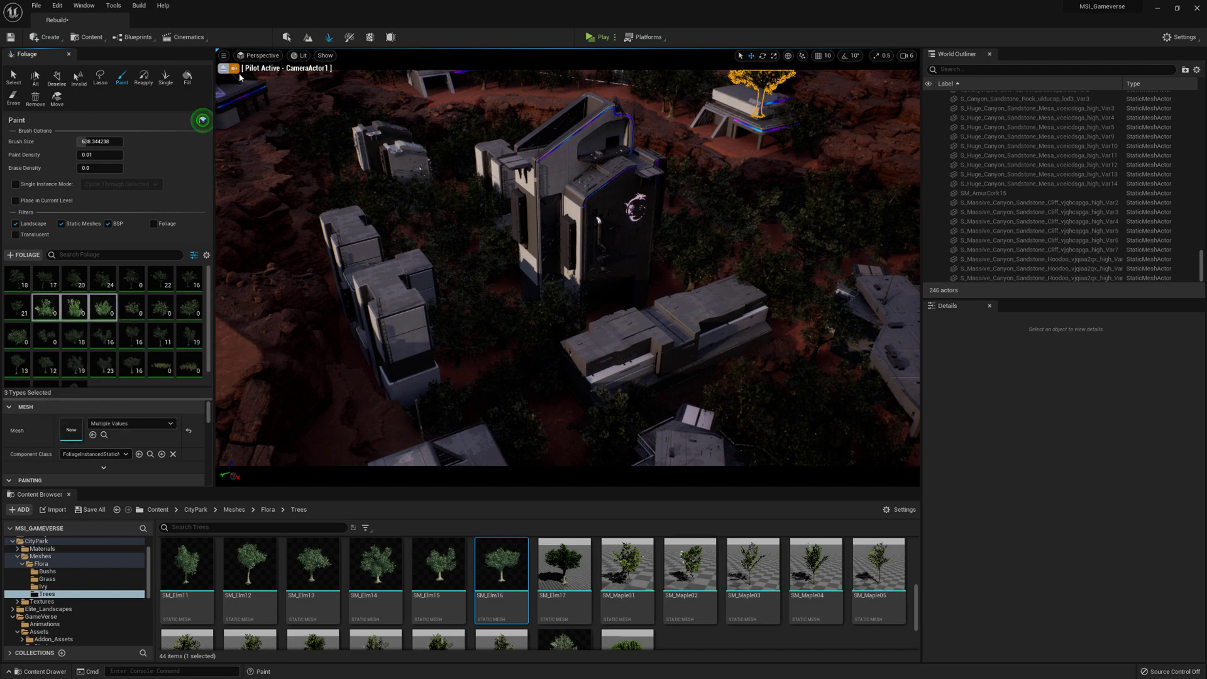
{"action": "left_click", "coordinate": [224, 69]}
{"action": "right_click_drag", "start_coordinate": [426, 237], "coordinate": [426, 315]}
{"action": "mouse_move", "coordinate": [473, 297]}
{"action": "left_mouse_down"}
{"action": "mouse_move", "coordinate": [497, 227]}
{"action": "mouse_move", "coordinate": [372, 240]}
{"action": "mouse_move", "coordinate": [574, 318]}
{"action": "left_mouse_up"}
{"action": "right_click_drag", "start_coordinate": [575, 312], "coordinate": [513, 311]}
- Activate the four bush types starting from SM_Bush5_01, then erase and repaint the bushes beneath the raised building
{"action": "left_click", "coordinate": [130, 316]}
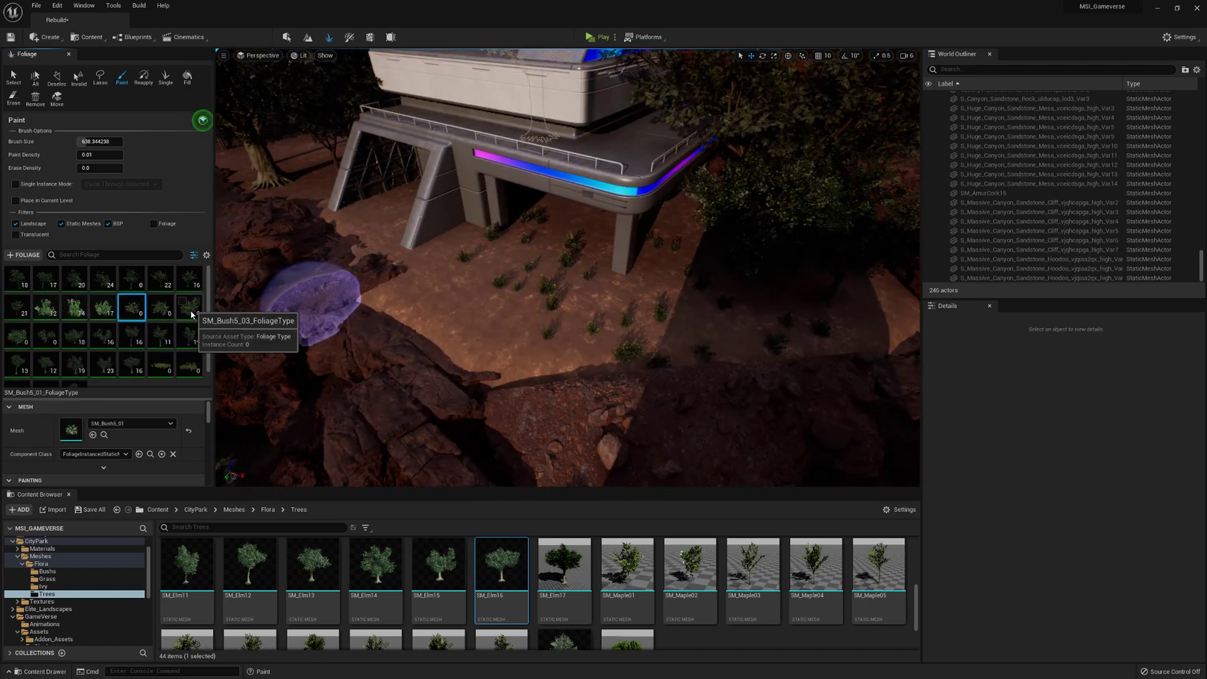
{"action": "left_click", "coordinate": [27, 341], "text": "shift"}
{"action": "right_click", "coordinate": [28, 343]}
{"action": "left_click", "coordinate": [49, 369]}
{"action": "mouse_move", "coordinate": [799, 319]}
{"action": "left_mouse_down", "text": "shift"}
{"action": "mouse_move", "coordinate": [579, 327]}
{"action": "mouse_move", "coordinate": [608, 264]}
{"action": "left_mouse_up", "text": "shift"}
{"action": "mouse_move", "coordinate": [728, 302]}
{"action": "left_mouse_down"}
{"action": "mouse_move", "coordinate": [560, 237]}
{"action": "mouse_move", "coordinate": [484, 310]}
{"action": "left_mouse_up"}
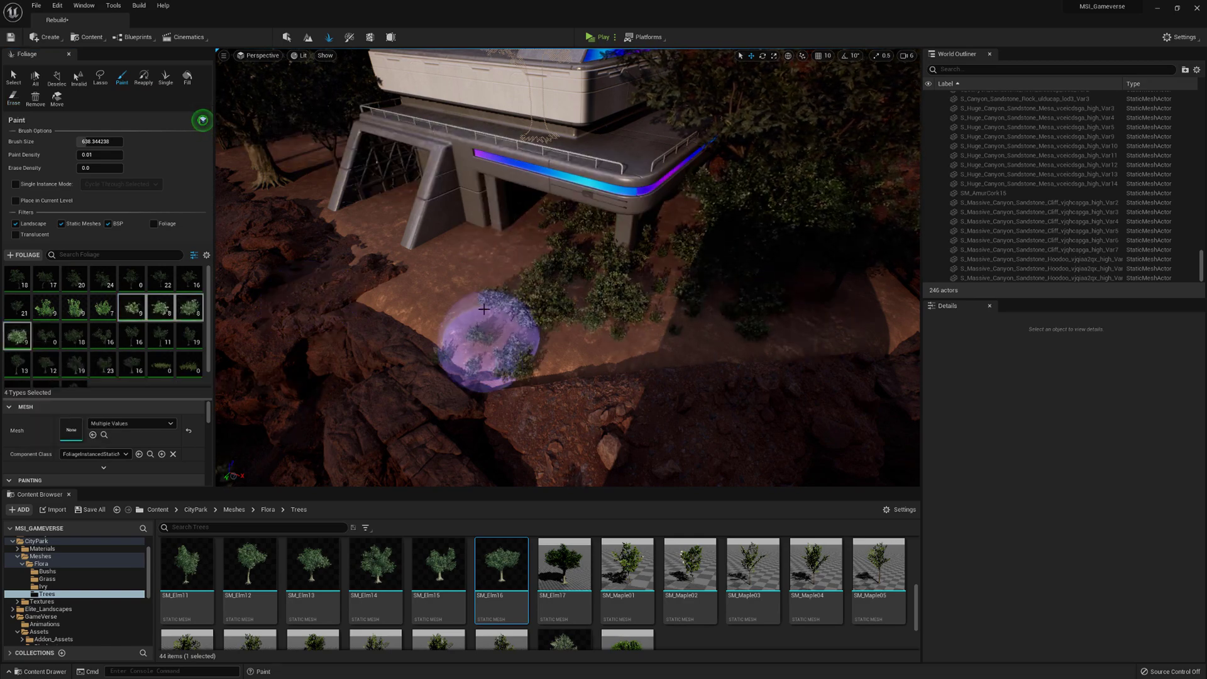
- Paint mixed bushes under the trees between the raised building, the rock ledge and the white towers
{"action": "mouse_move", "coordinate": [484, 310]}
{"action": "right_mouse_down"}
{"action": "mouse_move", "coordinate": [377, 295]}
{"action": "mouse_move", "coordinate": [478, 302]}
{"action": "mouse_move", "coordinate": [440, 302]}
{"action": "right_mouse_up"}
{"action": "left_click_drag", "start_coordinate": [688, 223], "coordinate": [604, 263]}
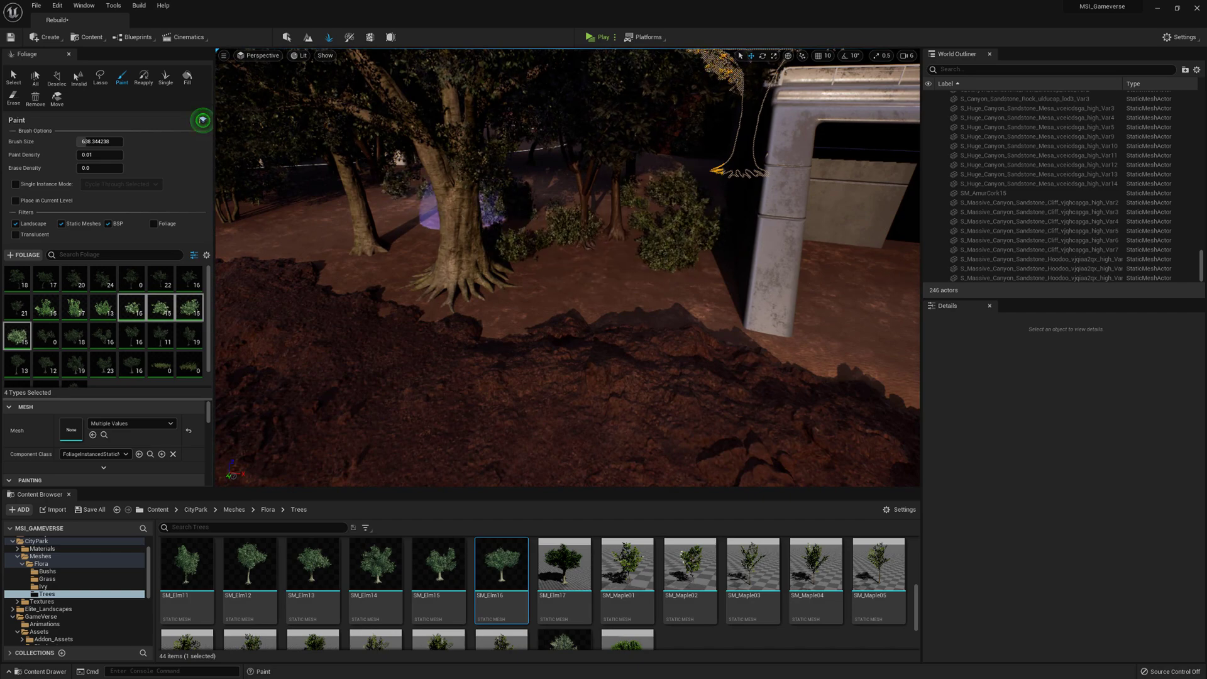
{"action": "mouse_move", "coordinate": [462, 208]}
{"action": "right_mouse_down"}
{"action": "mouse_move", "coordinate": [552, 186]}
{"action": "mouse_move", "coordinate": [604, 296]}
{"action": "right_mouse_up"}
{"action": "left_click_drag", "start_coordinate": [604, 295], "coordinate": [492, 345]}
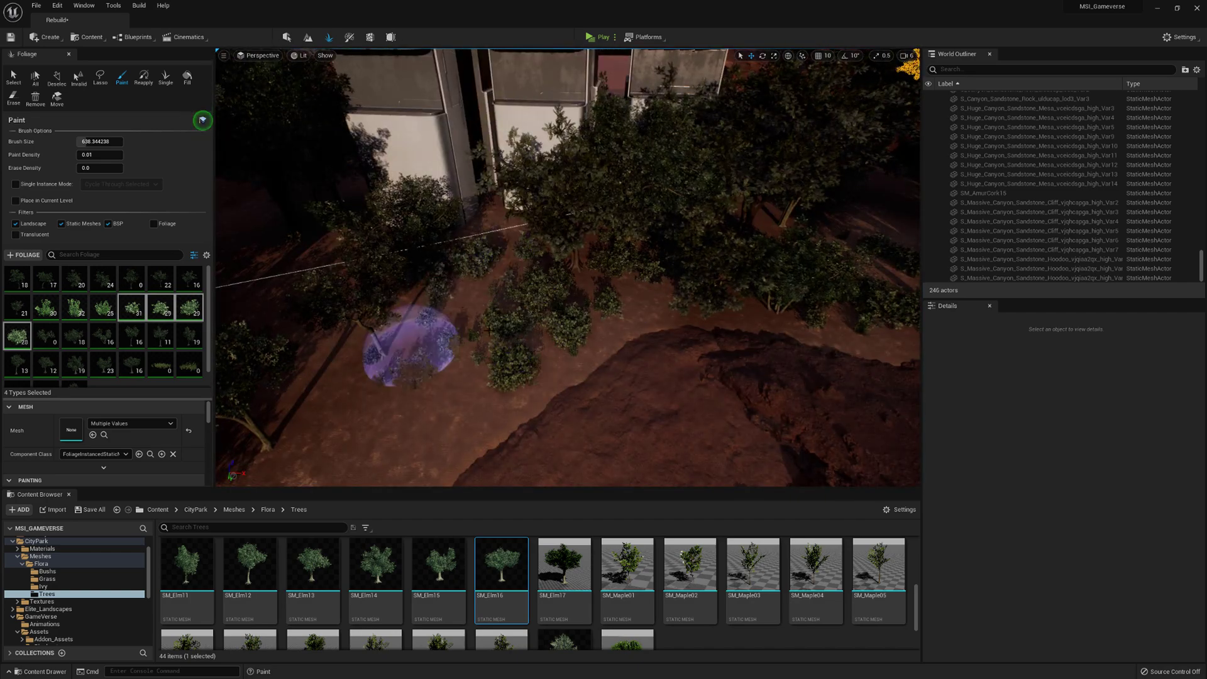
- Paint more mixed bushes along the sand between the rock ledge, the trees and the white towers
{"action": "right_click_drag", "start_coordinate": [410, 346], "coordinate": [353, 358]}
{"action": "left_click_drag", "start_coordinate": [485, 340], "coordinate": [379, 292]}
{"action": "right_click_drag", "start_coordinate": [561, 188], "coordinate": [465, 208]}
{"action": "left_click_drag", "start_coordinate": [604, 302], "coordinate": [681, 313]}
{"action": "right_click_drag", "start_coordinate": [682, 312], "coordinate": [598, 283]}
{"action": "left_click_drag", "start_coordinate": [598, 283], "coordinate": [531, 248]}
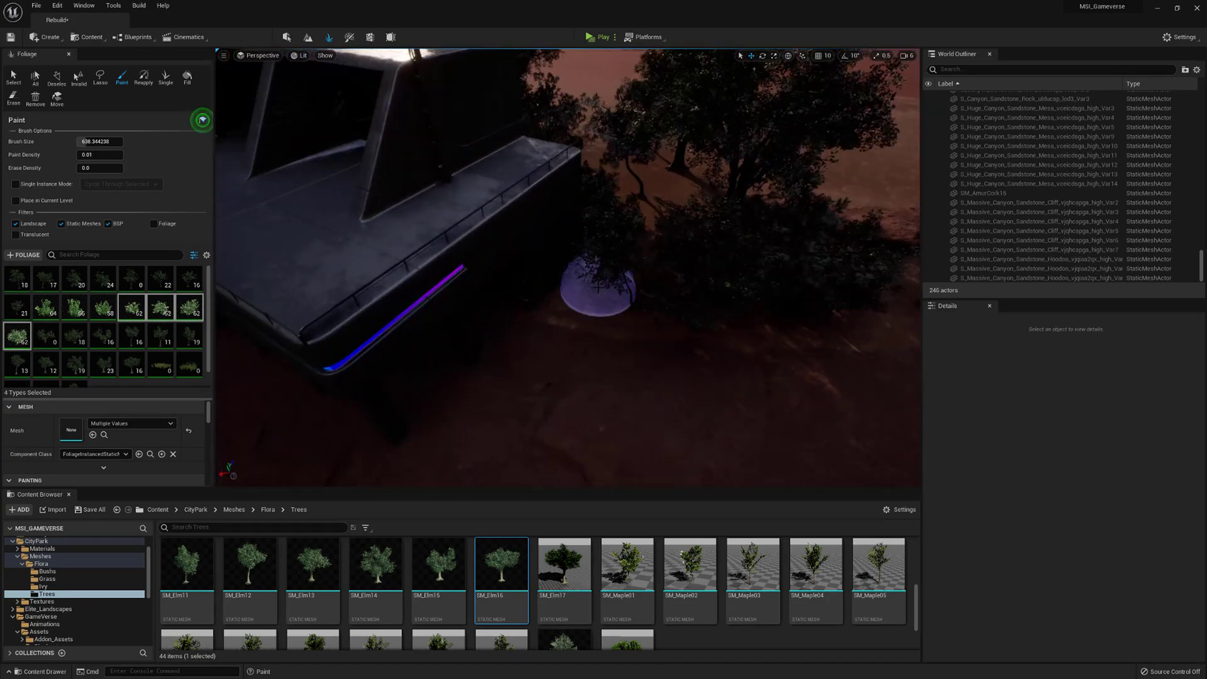
- Paint bushes around the purple-lit buildings and the remaining tree clusters, then return to the CameraActor1 view
{"action": "left_click", "coordinate": [597, 334]}
{"action": "right_click_drag", "start_coordinate": [597, 334], "coordinate": [435, 318]}
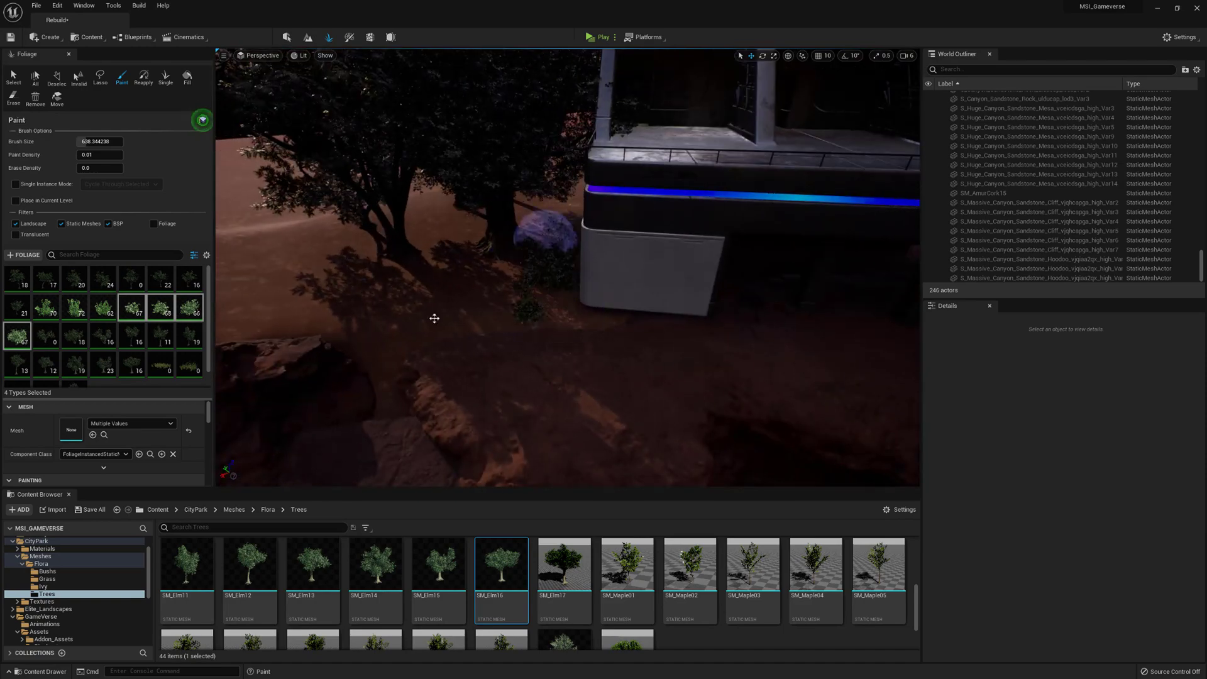
{"action": "left_click", "coordinate": [432, 247]}
{"action": "right_click_drag", "start_coordinate": [432, 246], "coordinate": [488, 232]}
{"action": "mouse_move", "coordinate": [384, 259]}
{"action": "right_mouse_down"}
{"action": "mouse_move", "coordinate": [497, 298]}
{"action": "mouse_move", "coordinate": [625, 319]}
{"action": "mouse_move", "coordinate": [553, 262]}
{"action": "right_mouse_up"}
{"action": "left_click", "coordinate": [626, 319]}
{"action": "mouse_move", "coordinate": [553, 261]}
{"action": "left_mouse_down"}
{"action": "mouse_move", "coordinate": [495, 331]}
{"action": "mouse_move", "coordinate": [496, 402]}
{"action": "left_mouse_up"}
{"action": "mouse_move", "coordinate": [497, 402]}
{"action": "right_mouse_down"}
{"action": "mouse_move", "coordinate": [472, 327]}
{"action": "mouse_move", "coordinate": [378, 323]}
{"action": "mouse_move", "coordinate": [340, 346]}
{"action": "mouse_move", "coordinate": [352, 349]}
{"action": "right_mouse_up"}
{"action": "left_click", "coordinate": [627, 352]}
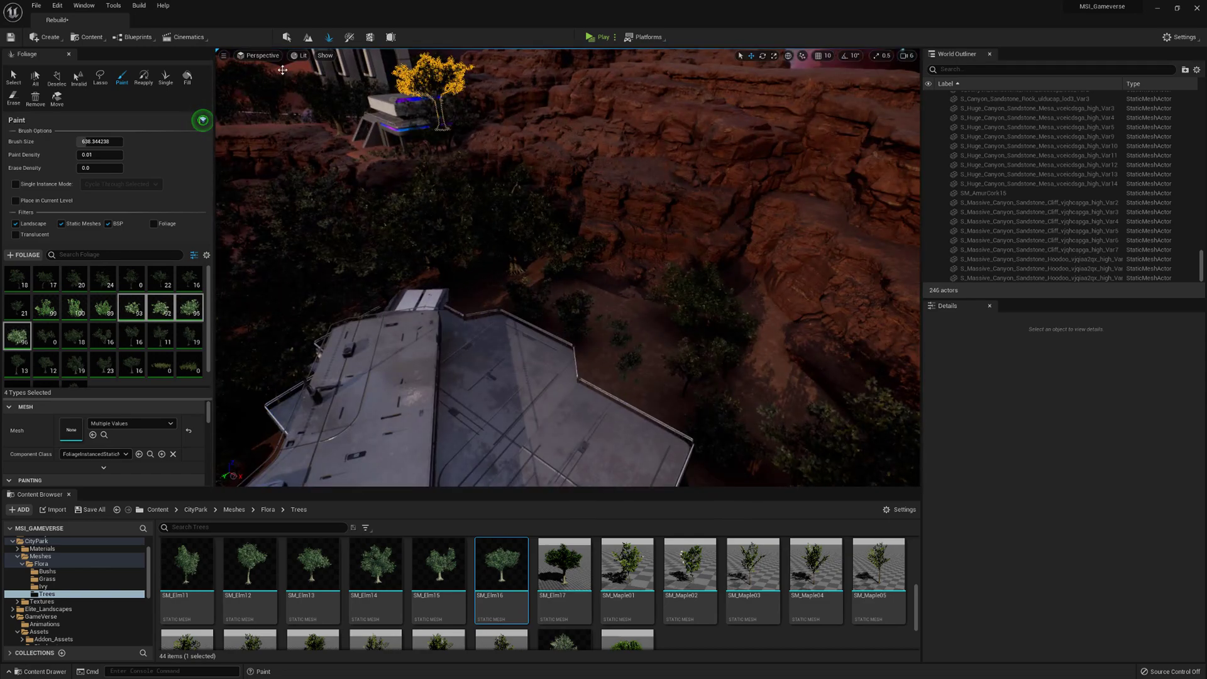
{"action": "left_click", "coordinate": [261, 56]}
{"action": "left_click", "coordinate": [291, 170]}
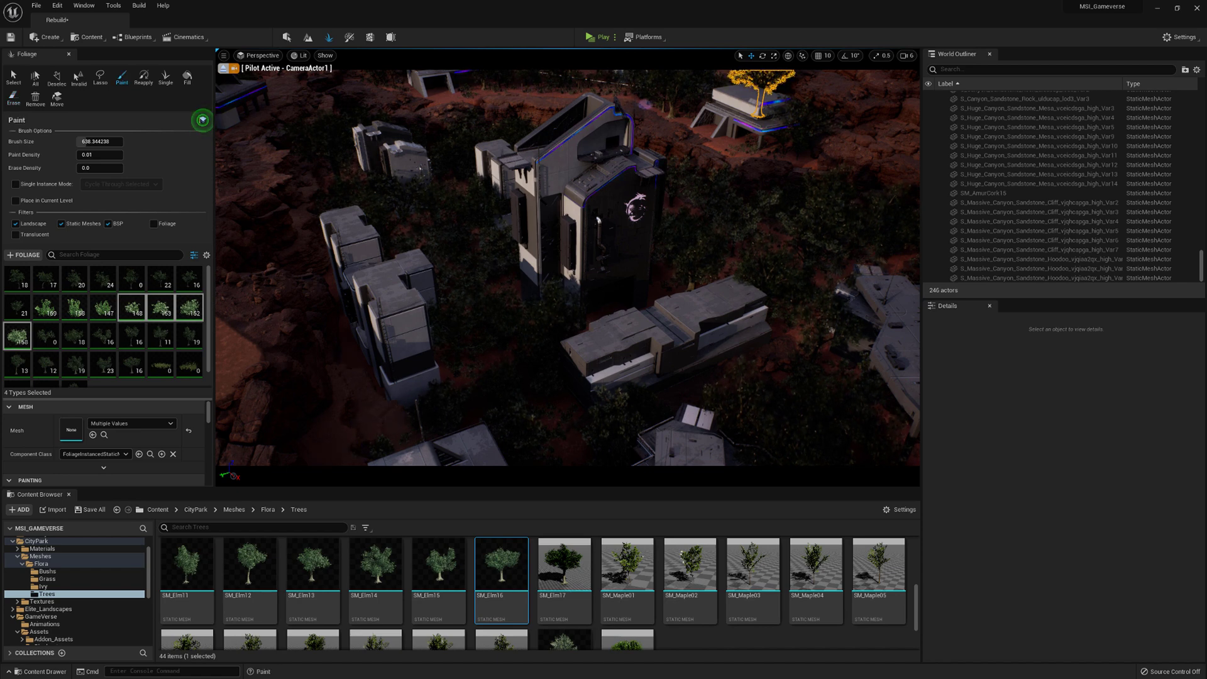
- Deactivate the seven bush types starting from SM_Bush4_02 and activate the four grass foliage types near the palette's end
{"action": "left_click", "coordinate": [42, 316]}
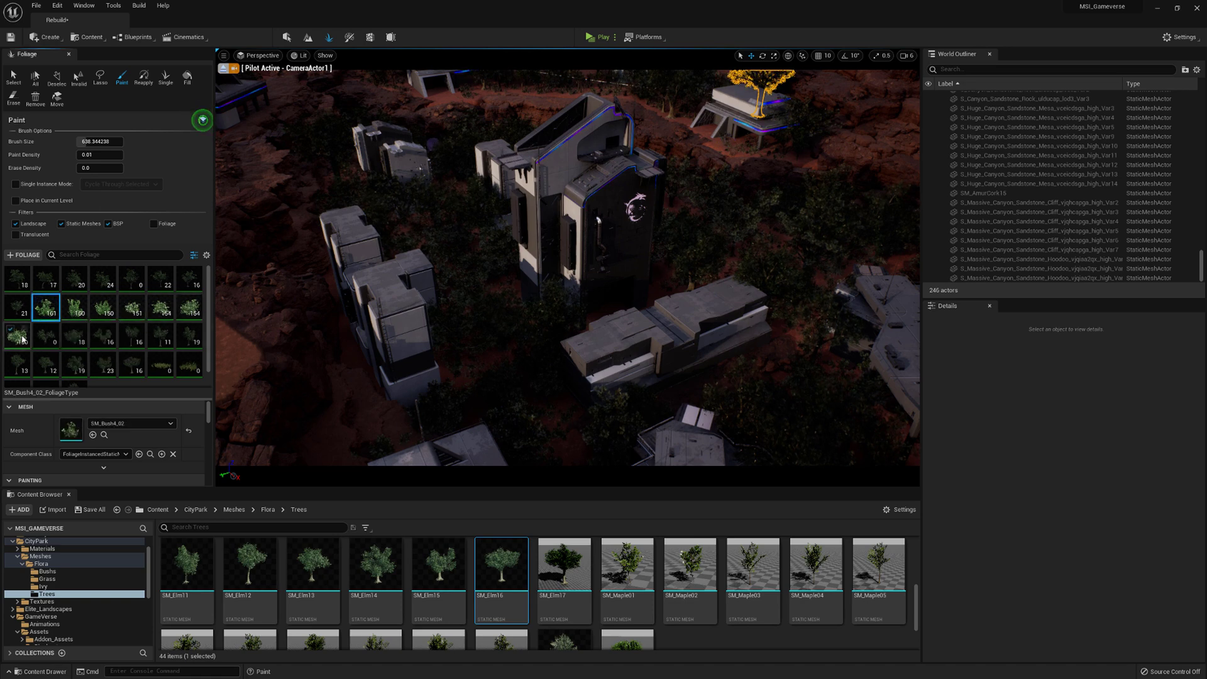
{"action": "left_click", "coordinate": [23, 337], "text": "shift"}
{"action": "right_click", "coordinate": [23, 337]}
{"action": "left_click", "coordinate": [37, 371]}
{"action": "scroll", "coordinate": [166, 350], "scroll_direction": "down", "scroll_amount": 2}
{"action": "left_click", "coordinate": [167, 348]}
{"action": "left_click", "coordinate": [40, 384], "text": "shift"}
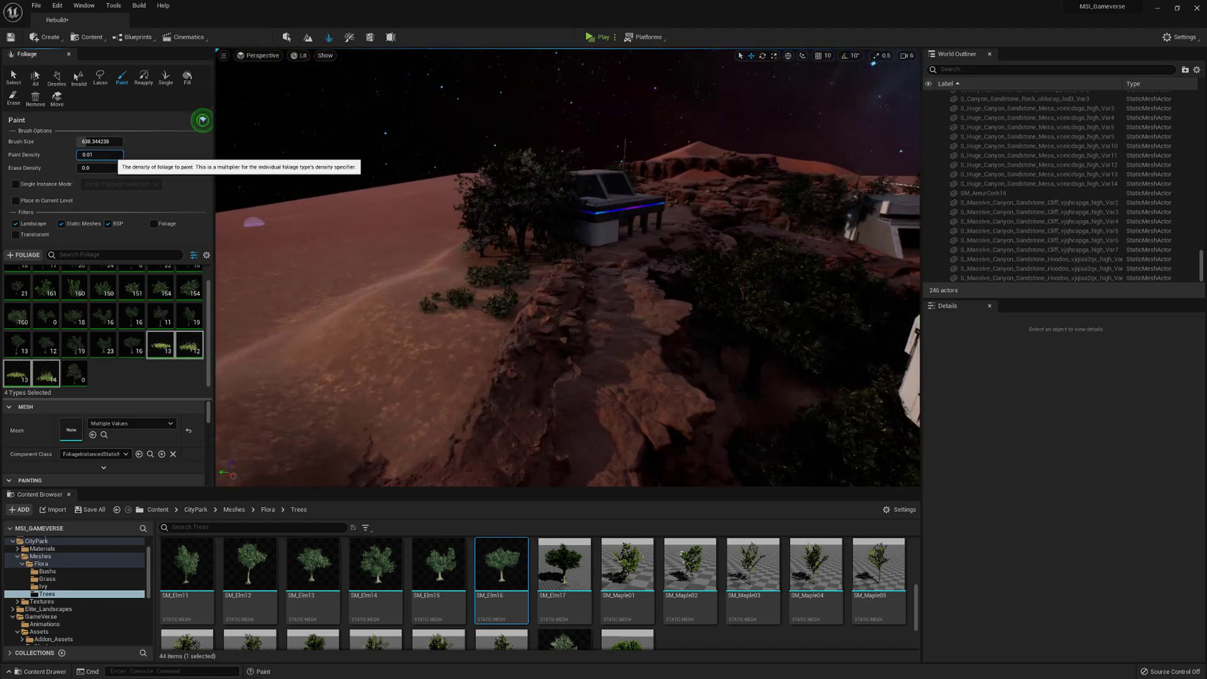
- Paint grass at 0.02 paint density under the trees and along the rock ledge, then return to the CameraActor1 view
{"action": "left_click_drag", "start_coordinate": [447, 337], "coordinate": [472, 283]}
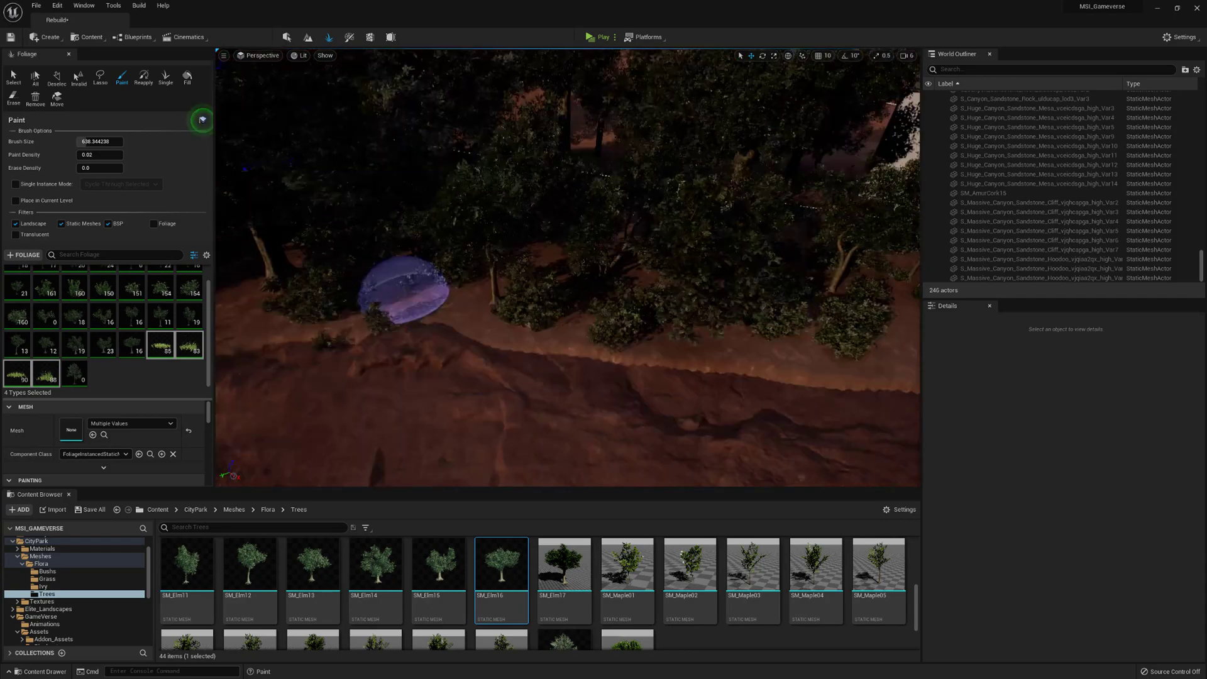
{"action": "left_click_drag", "start_coordinate": [404, 288], "coordinate": [851, 315]}
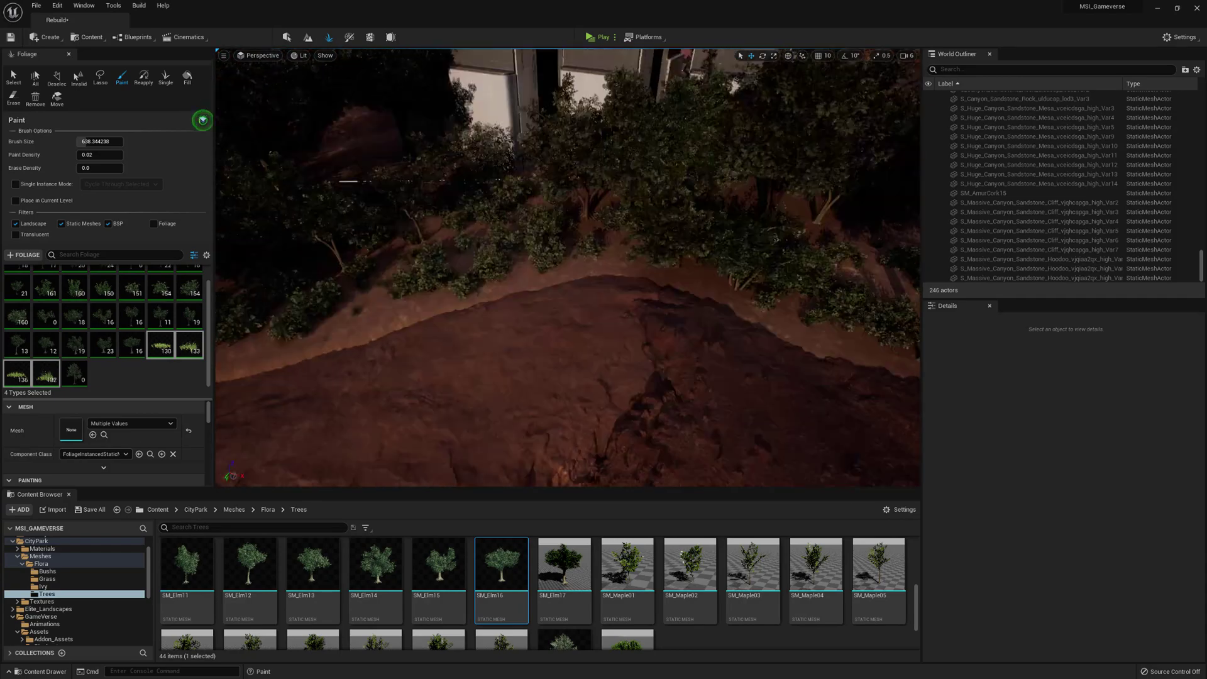
{"action": "mouse_move", "coordinate": [574, 285]}
{"action": "left_mouse_down"}
{"action": "mouse_move", "coordinate": [784, 310]}
{"action": "mouse_move", "coordinate": [629, 240]}
{"action": "left_mouse_up"}
{"action": "right_click_drag", "start_coordinate": [629, 240], "coordinate": [654, 258]}
{"action": "left_click_drag", "start_coordinate": [606, 285], "coordinate": [641, 275]}
{"action": "mouse_move", "coordinate": [641, 275]}
{"action": "right_mouse_down"}
{"action": "mouse_move", "coordinate": [692, 245]}
{"action": "mouse_move", "coordinate": [642, 275]}
{"action": "mouse_move", "coordinate": [529, 264]}
{"action": "right_mouse_up"}
{"action": "left_click", "coordinate": [259, 56]}
{"action": "left_click", "coordinate": [280, 169]}
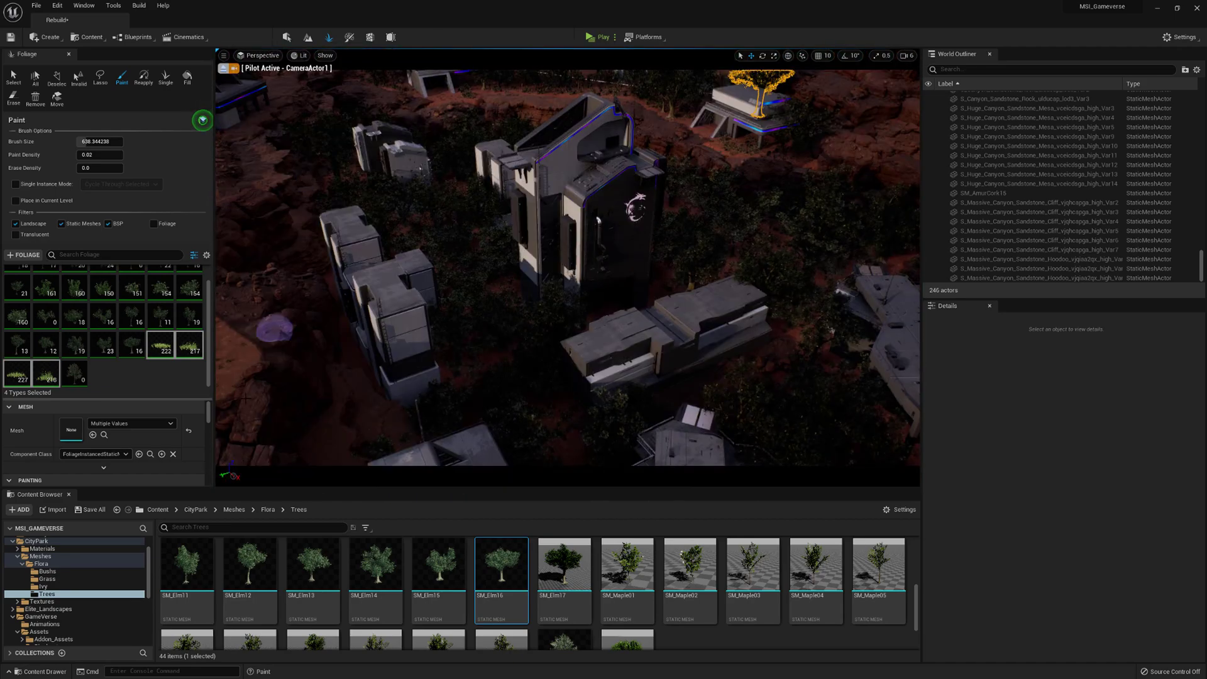
- Save all changes, switch to the CameraActor2 view and leave Foliage mode
{"action": "left_click", "coordinate": [90, 510]}
{"action": "left_click", "coordinate": [660, 447]}
{"action": "left_click", "coordinate": [259, 56]}
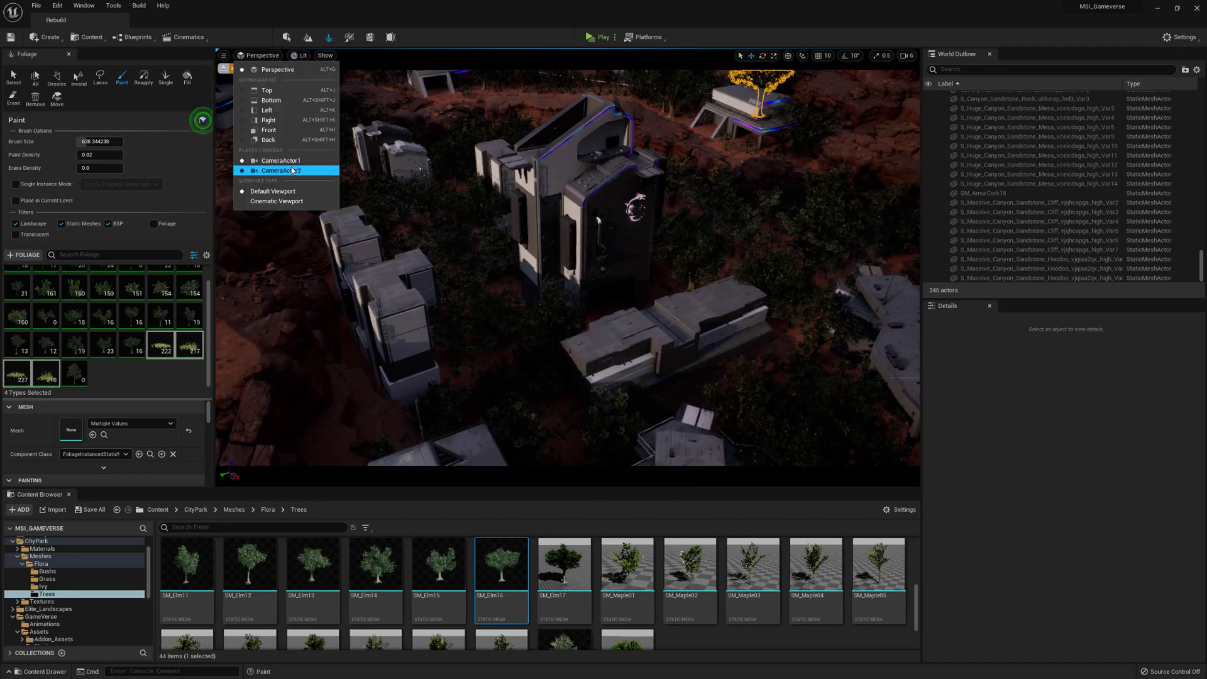
{"action": "left_click", "coordinate": [289, 170]}
{"action": "left_click", "coordinate": [70, 54]}
- Select the ExponentialHeightFog in the Lighting folder and enable Volumetric Fog
{"action": "scroll", "coordinate": [976, 129], "scroll_direction": "up", "scroll_amount": 10}
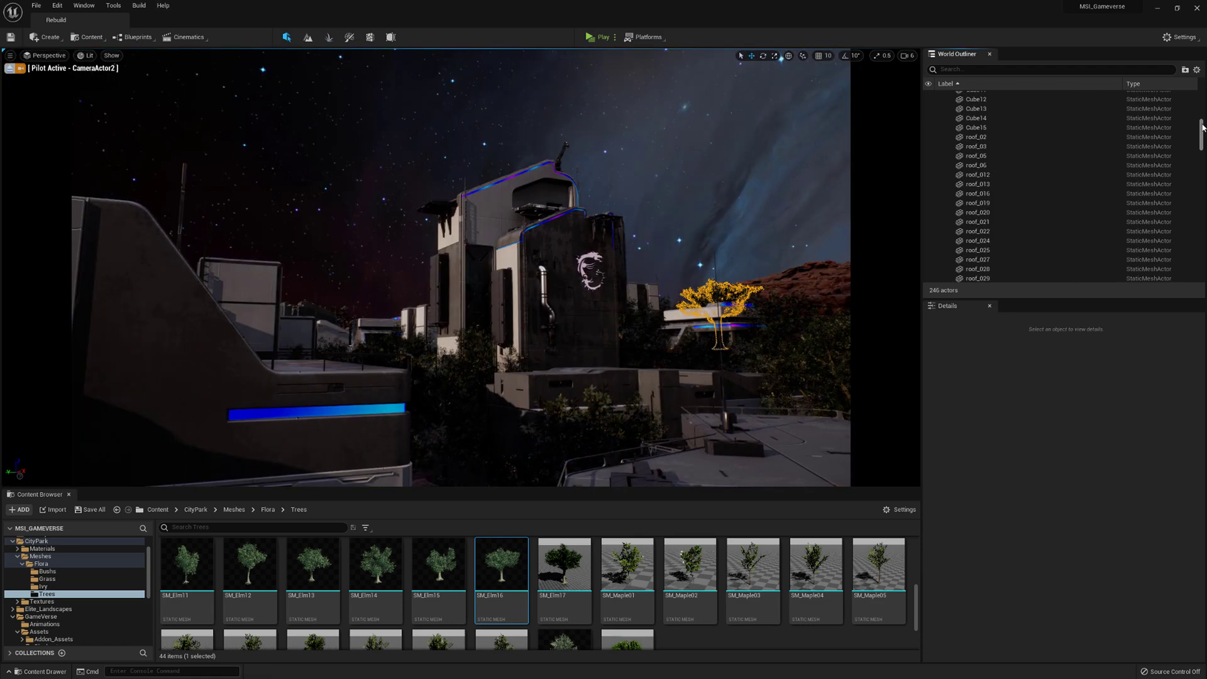
{"action": "left_click", "coordinate": [986, 123]}
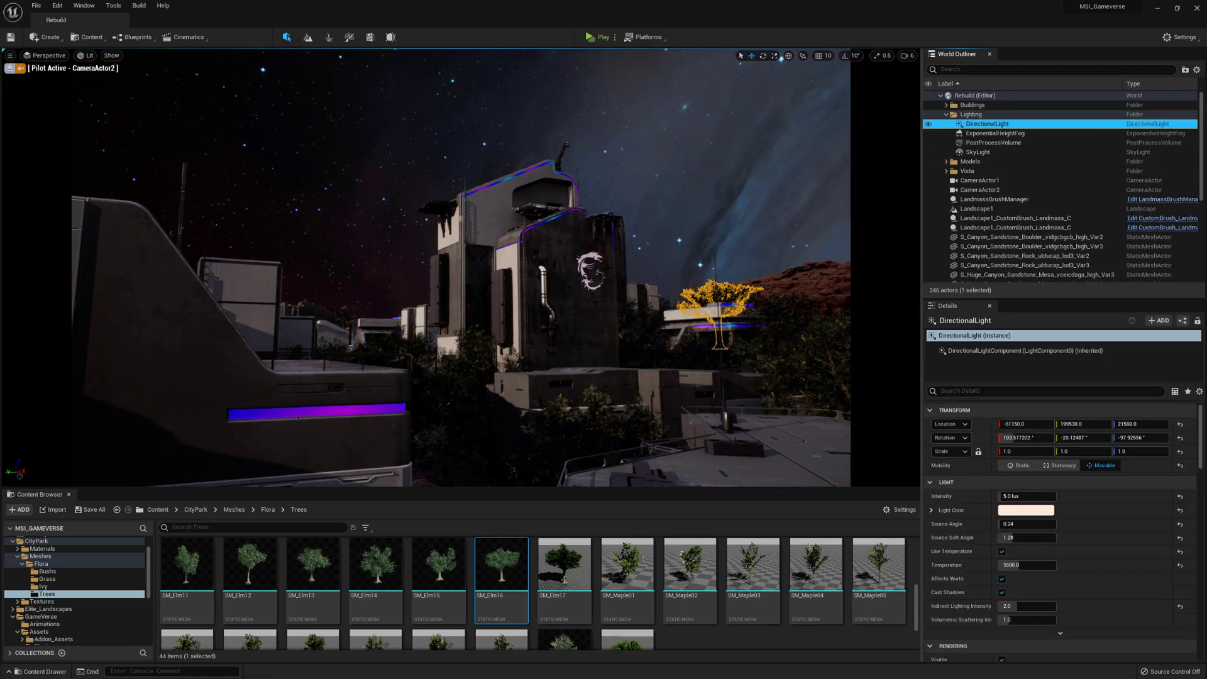
{"action": "left_click", "coordinate": [981, 152]}
{"action": "left_click", "coordinate": [995, 133]}
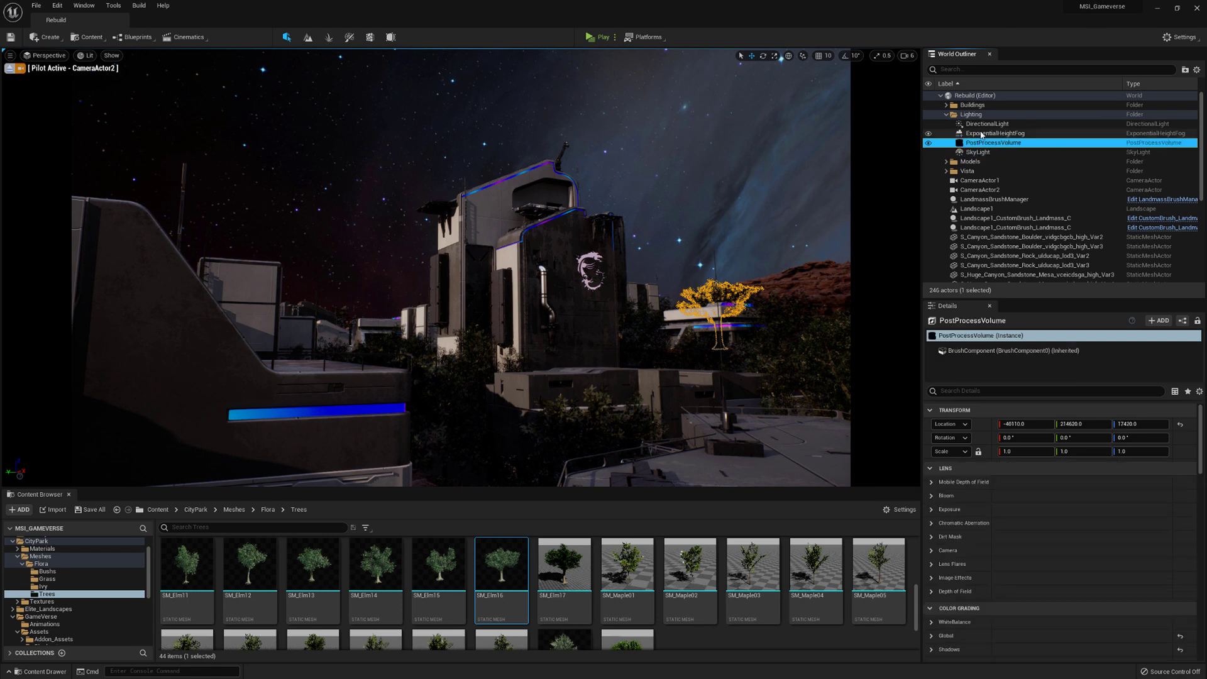
{"action": "scroll", "coordinate": [972, 528], "scroll_direction": "down", "scroll_amount": 10}
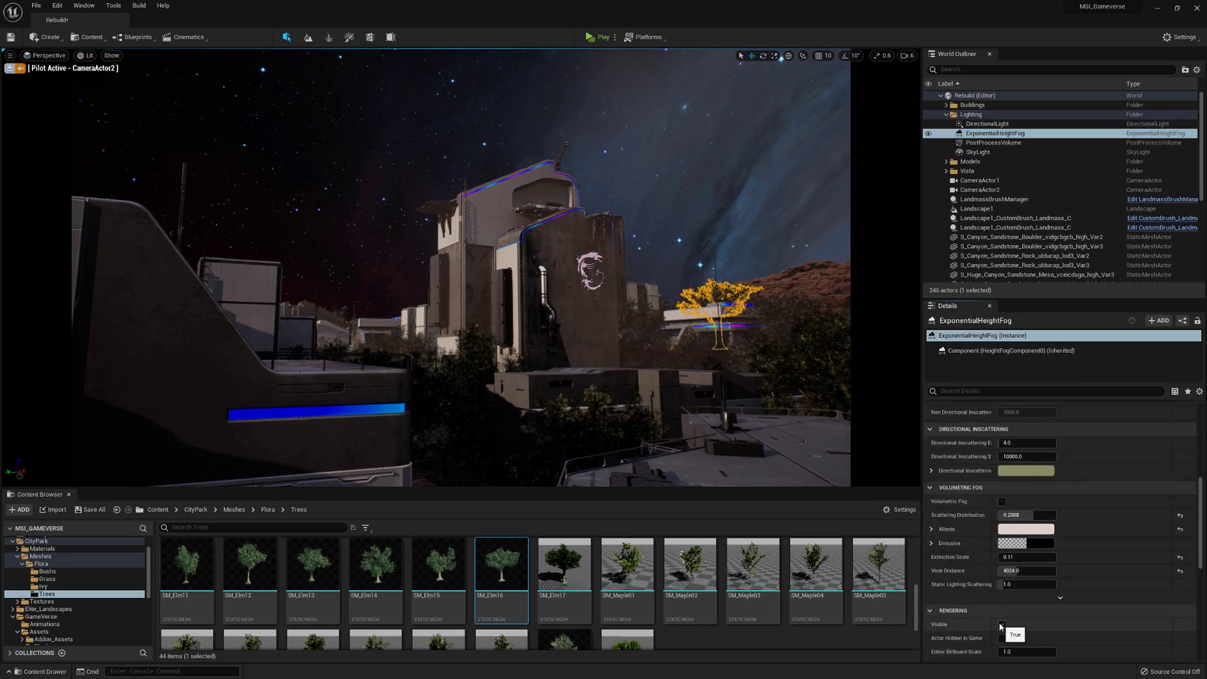
{"action": "left_click", "coordinate": [1002, 501]}
- Set the fog's height falloff to about 0.113 and its max opacity to 0.064
{"action": "scroll", "coordinate": [985, 542], "scroll_direction": "up", "scroll_amount": 1}
{"action": "scroll", "coordinate": [985, 542], "scroll_direction": "up", "scroll_amount": 2}
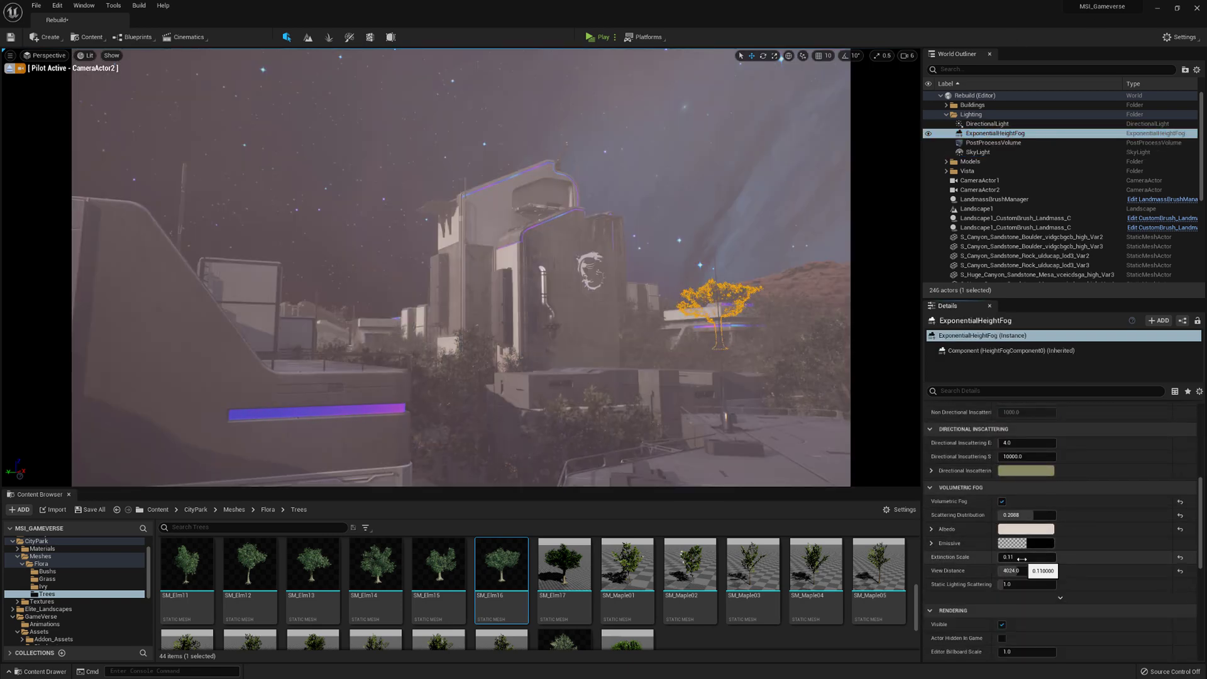
{"action": "scroll", "coordinate": [957, 521], "scroll_direction": "up", "scroll_amount": 2}
{"action": "scroll", "coordinate": [956, 522], "scroll_direction": "up", "scroll_amount": 5}
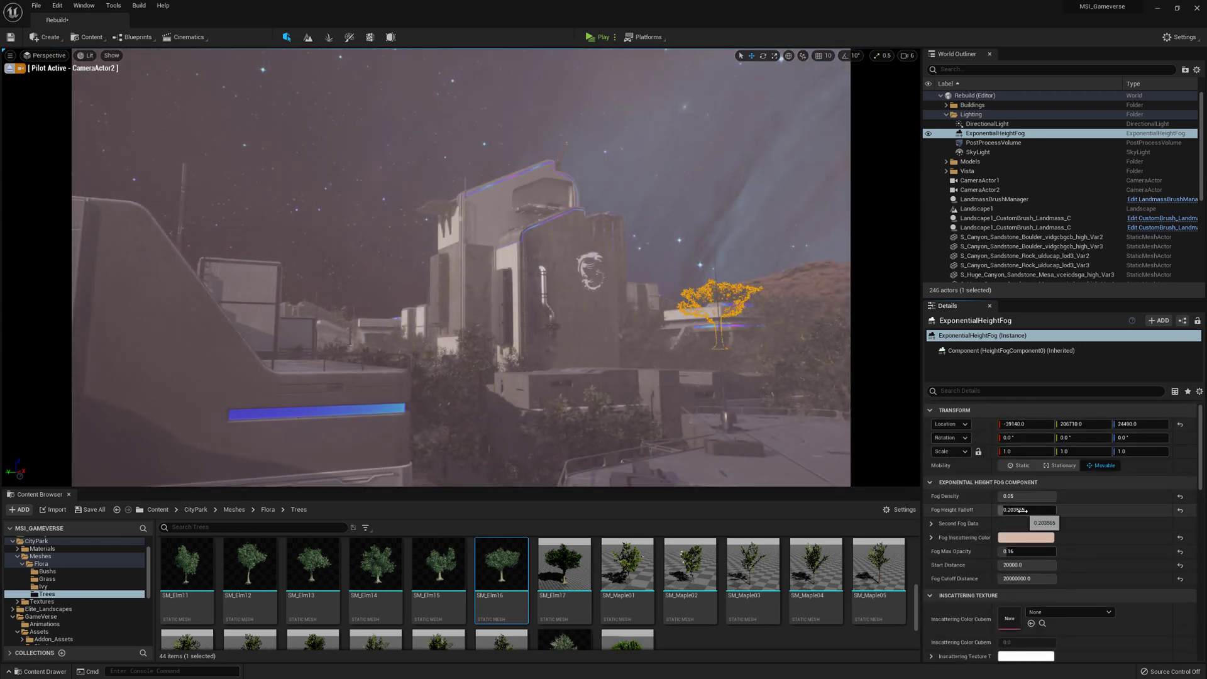
{"action": "left_click_drag", "start_coordinate": [1029, 510], "coordinate": [1044, 510]}
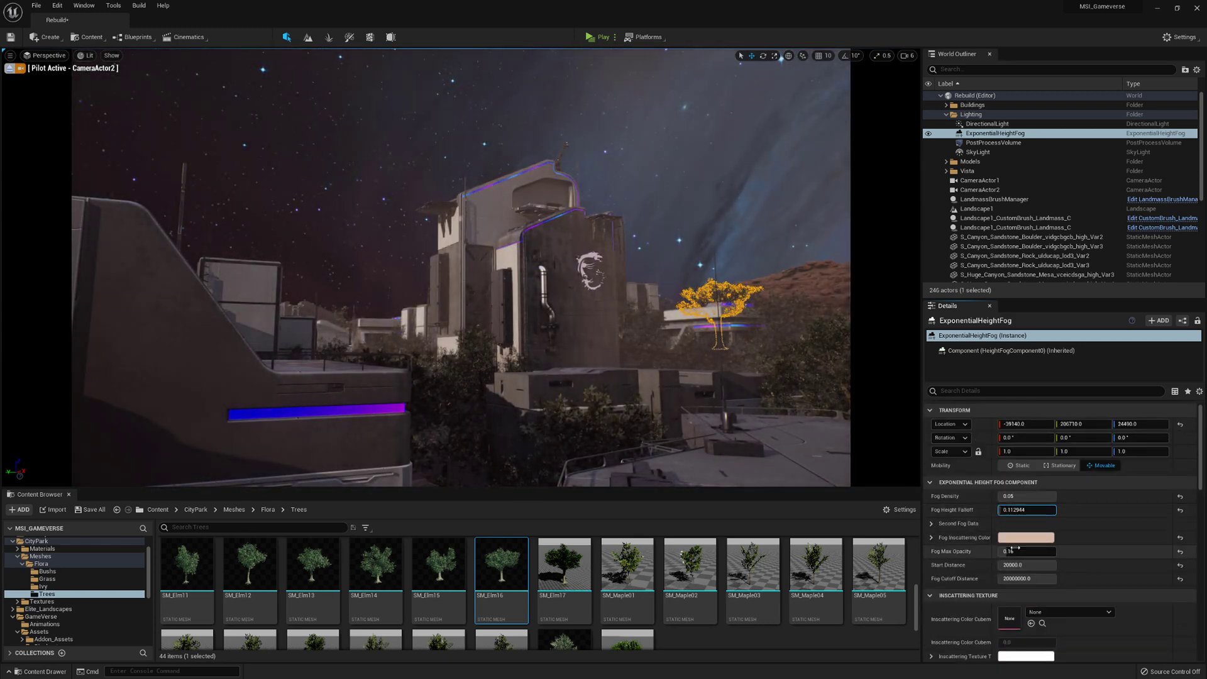
{"action": "left_click_drag", "start_coordinate": [1011, 552], "coordinate": [1004, 551]}
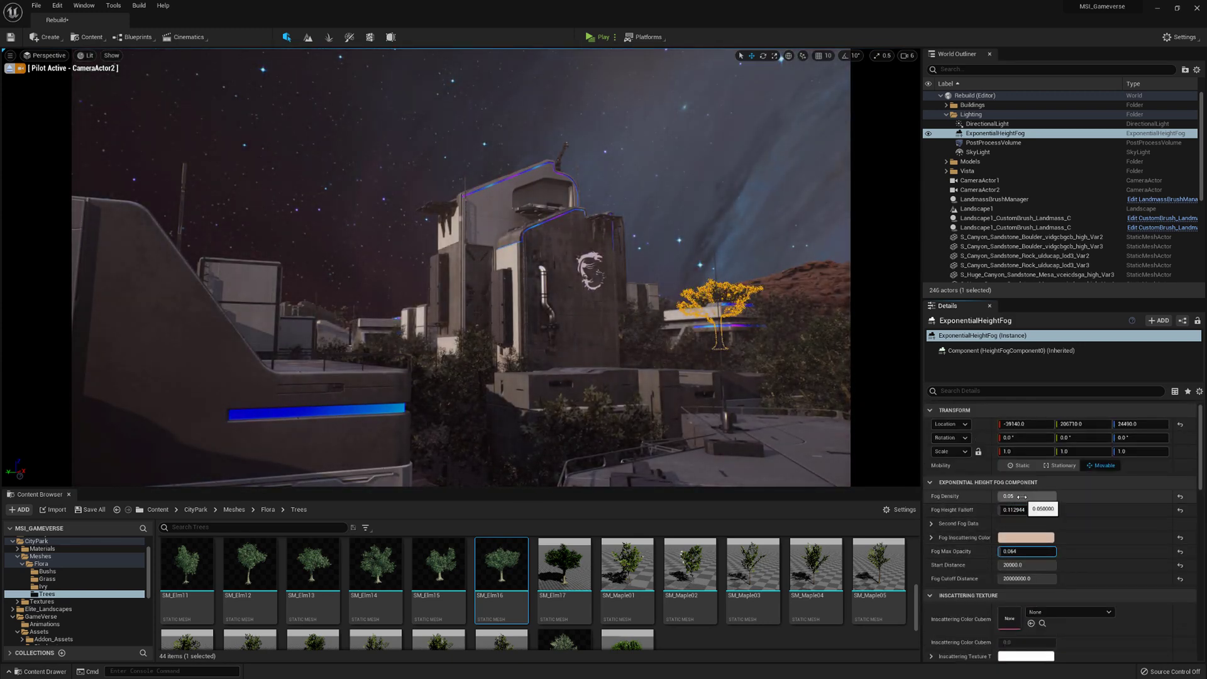
- Set the volumetric fog's view distance to about 3376 and its extinction scale to 0.1
{"action": "scroll", "coordinate": [978, 503], "scroll_direction": "down", "scroll_amount": 5}
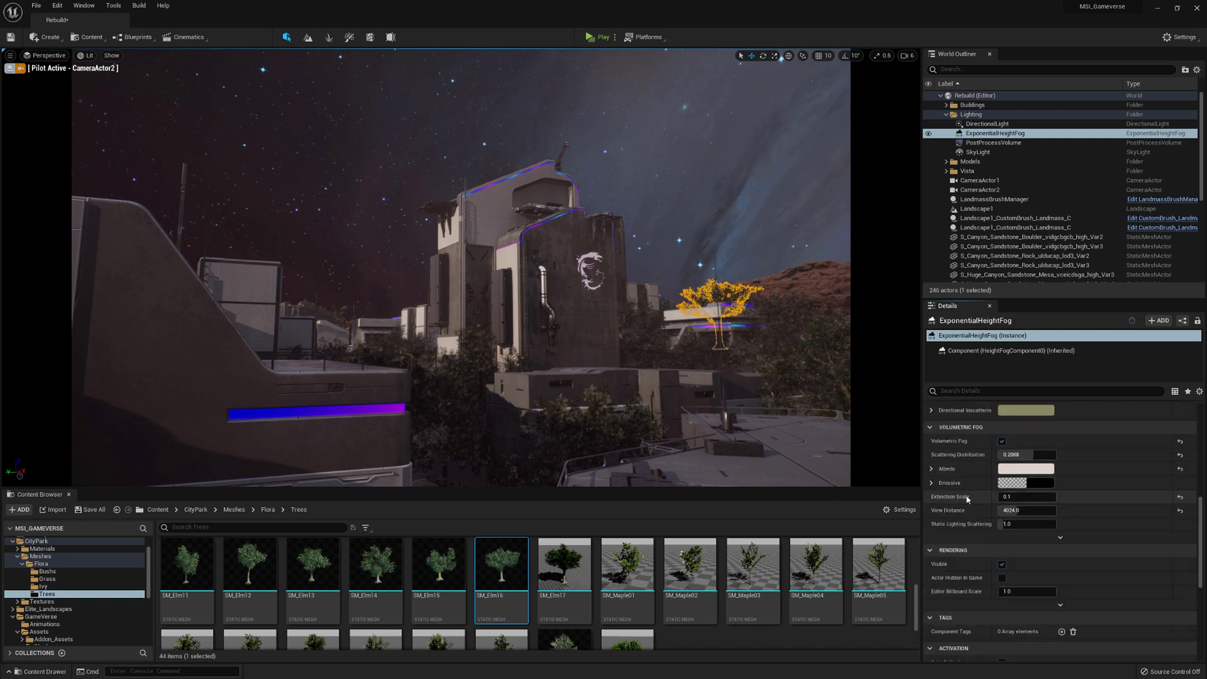
{"action": "mouse_move", "coordinate": [1025, 510]}
{"action": "left_mouse_down"}
{"action": "mouse_move", "coordinate": [997, 510]}
{"action": "mouse_move", "coordinate": [1028, 497]}
{"action": "left_mouse_up"}
{"action": "type", "text": "0."}
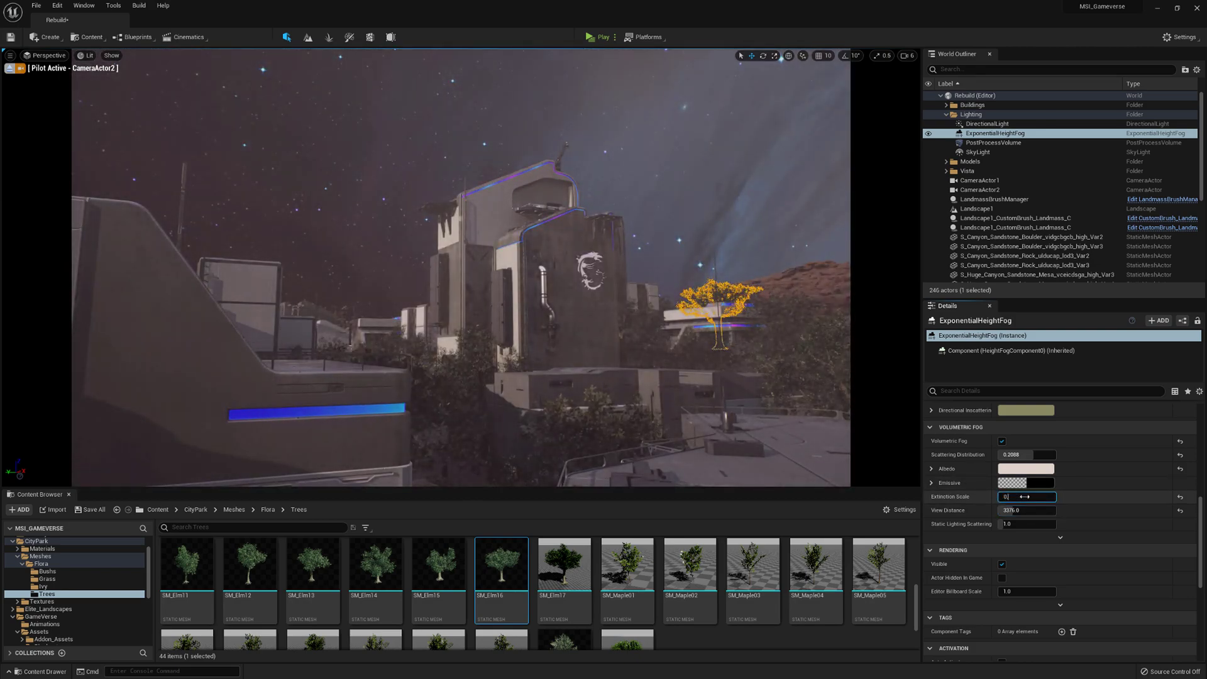
{"action": "type", "text": "1"}
{"action": "key", "text": "Return"}
- Leave the CameraActor2 view, select the DirectionalLight and reset its location
{"action": "left_click", "coordinate": [1005, 125]}
{"action": "left_click", "coordinate": [10, 68]}
{"action": "left_click", "coordinate": [676, 219]}
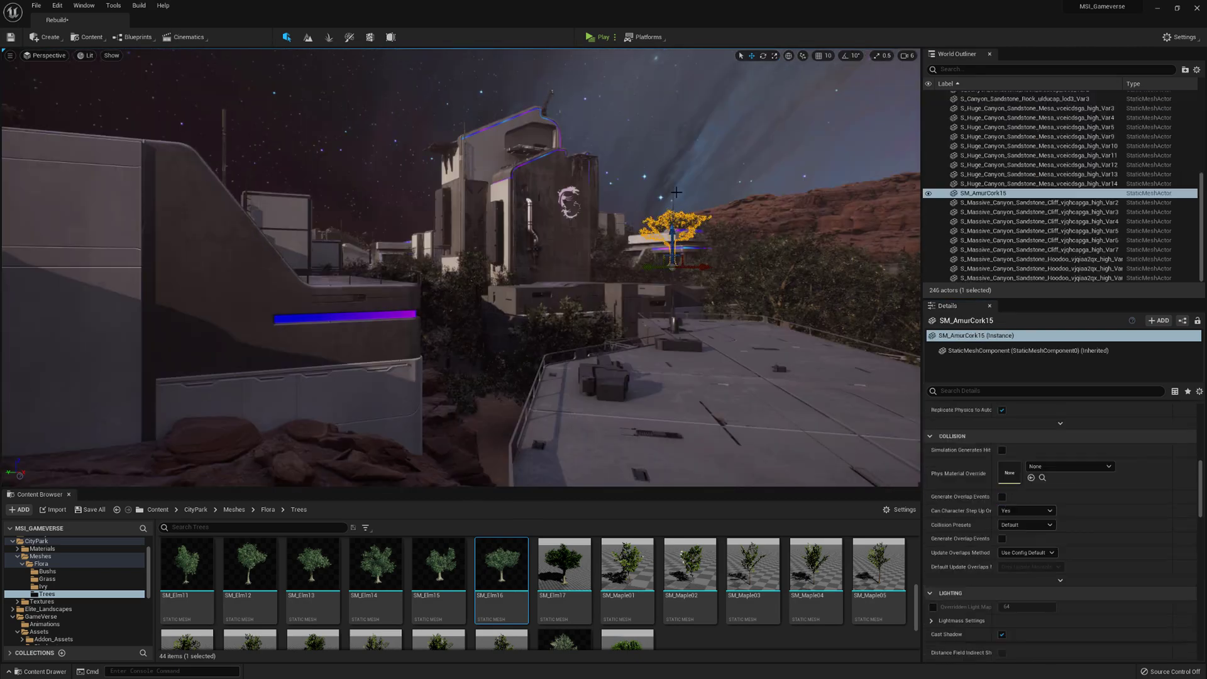
{"action": "left_click", "coordinate": [676, 193]}
{"action": "scroll", "coordinate": [1180, 199], "scroll_direction": "up", "scroll_amount": 10}
{"action": "left_click", "coordinate": [989, 118]}
{"action": "right_click_drag", "start_coordinate": [629, 201], "coordinate": [623, 239]}
{"action": "scroll", "coordinate": [1181, 459], "scroll_direction": "up", "scroll_amount": 10}
{"action": "left_click", "coordinate": [1181, 426]}
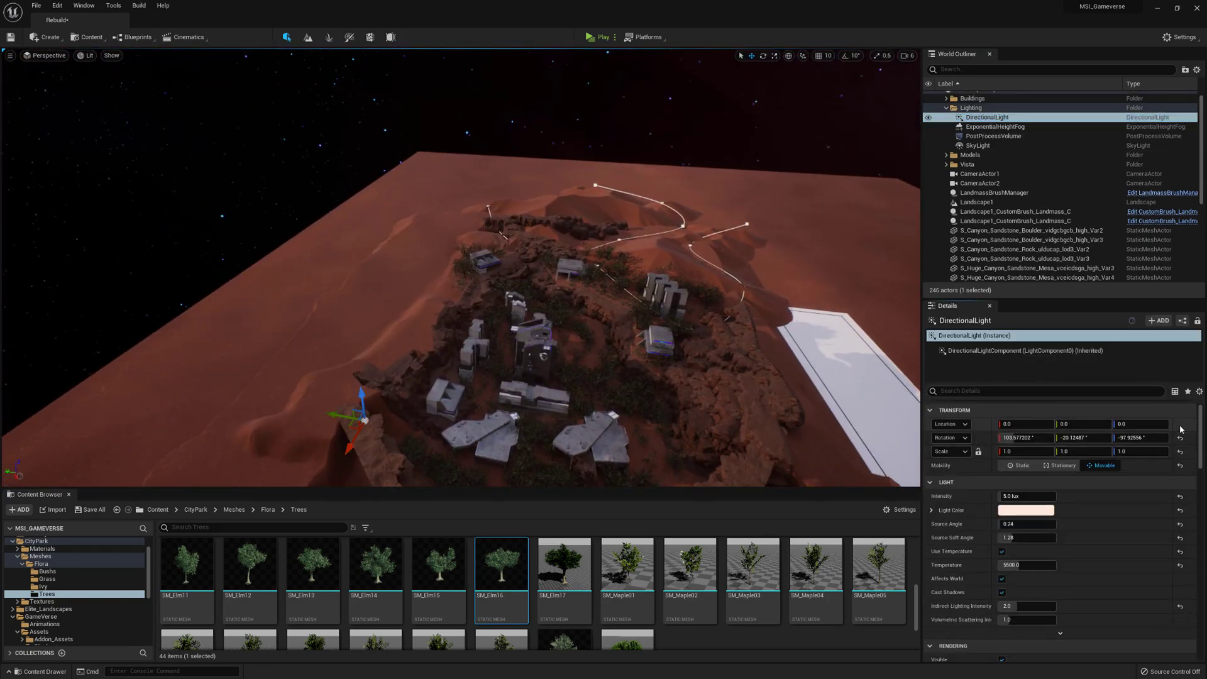
- Move the DirectionalLight among the central base buildings, then switch back to the CameraActor2 view
{"action": "right_click_drag", "start_coordinate": [482, 394], "coordinate": [482, 277]}
{"action": "left_click_drag", "start_coordinate": [475, 337], "coordinate": [474, 244]}
{"action": "right_click_drag", "start_coordinate": [473, 244], "coordinate": [503, 352]}
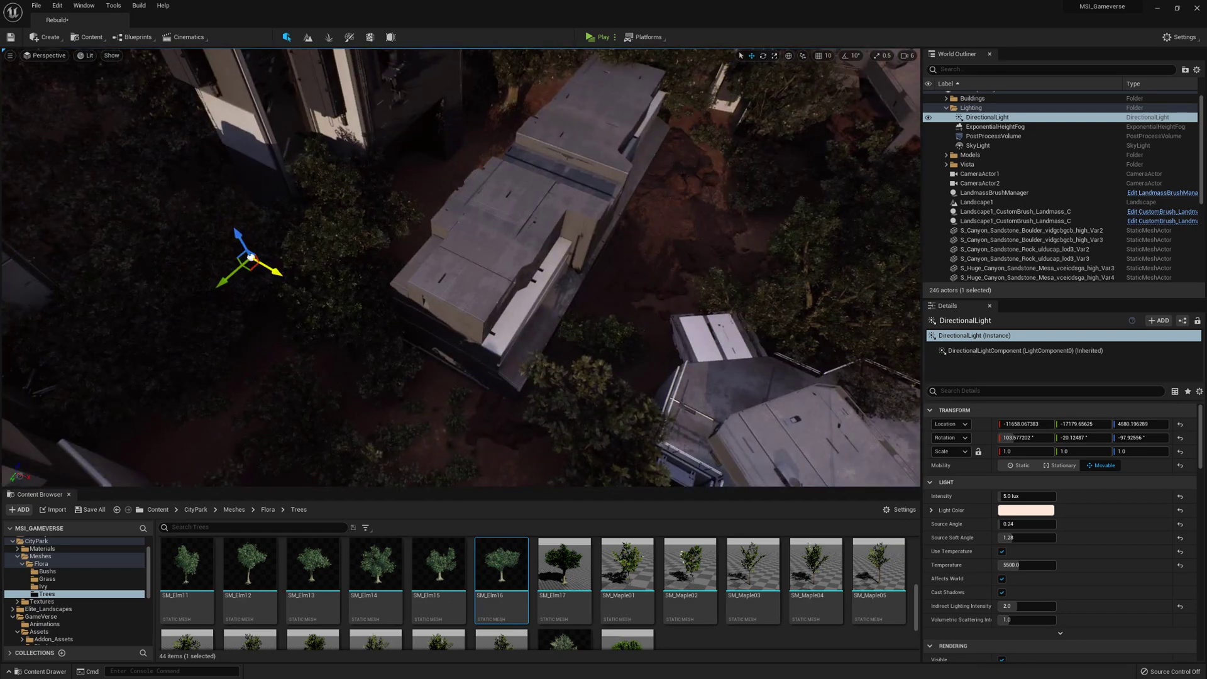
{"action": "left_click_drag", "start_coordinate": [272, 269], "coordinate": [357, 319]}
{"action": "left_click", "coordinate": [47, 56]}
{"action": "left_click", "coordinate": [87, 160]}
{"action": "left_click", "coordinate": [48, 56]}
{"action": "left_click", "coordinate": [87, 170]}
- Rotate the DirectionalLight to about -31.72° in Y and -93.33° in Z
{"action": "key", "text": "e"}
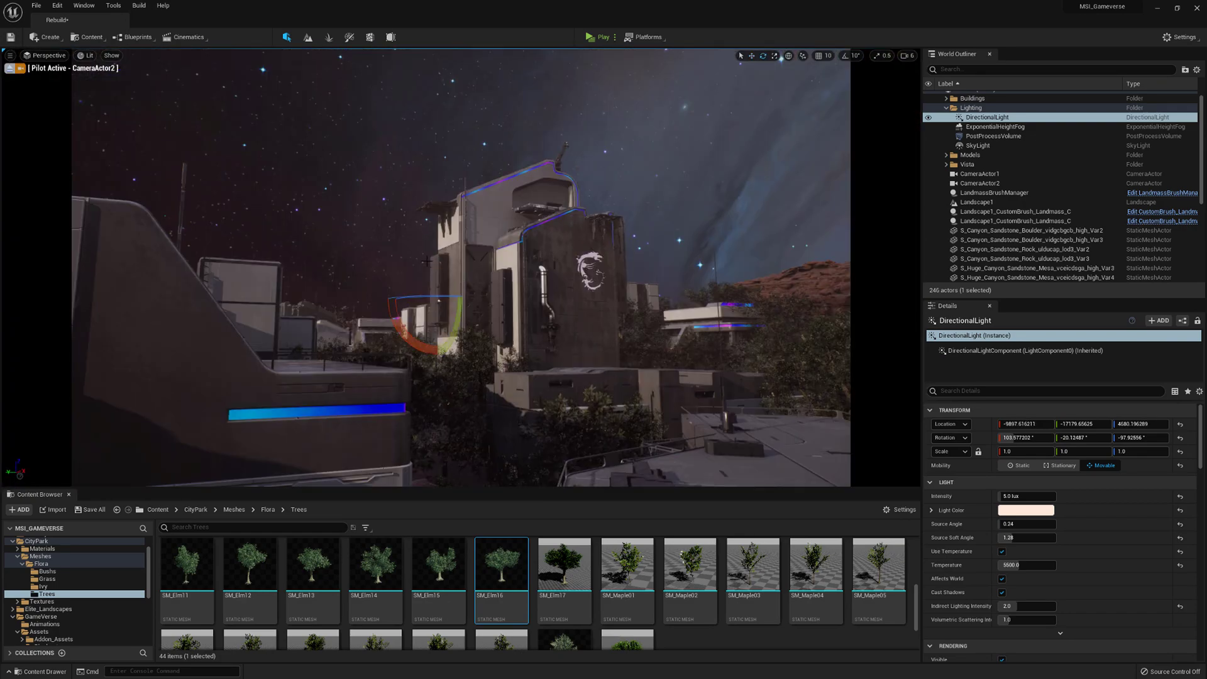
{"action": "left_click_drag", "start_coordinate": [427, 260], "coordinate": [446, 250]}
{"action": "left_click_drag", "start_coordinate": [444, 292], "coordinate": [439, 301]}
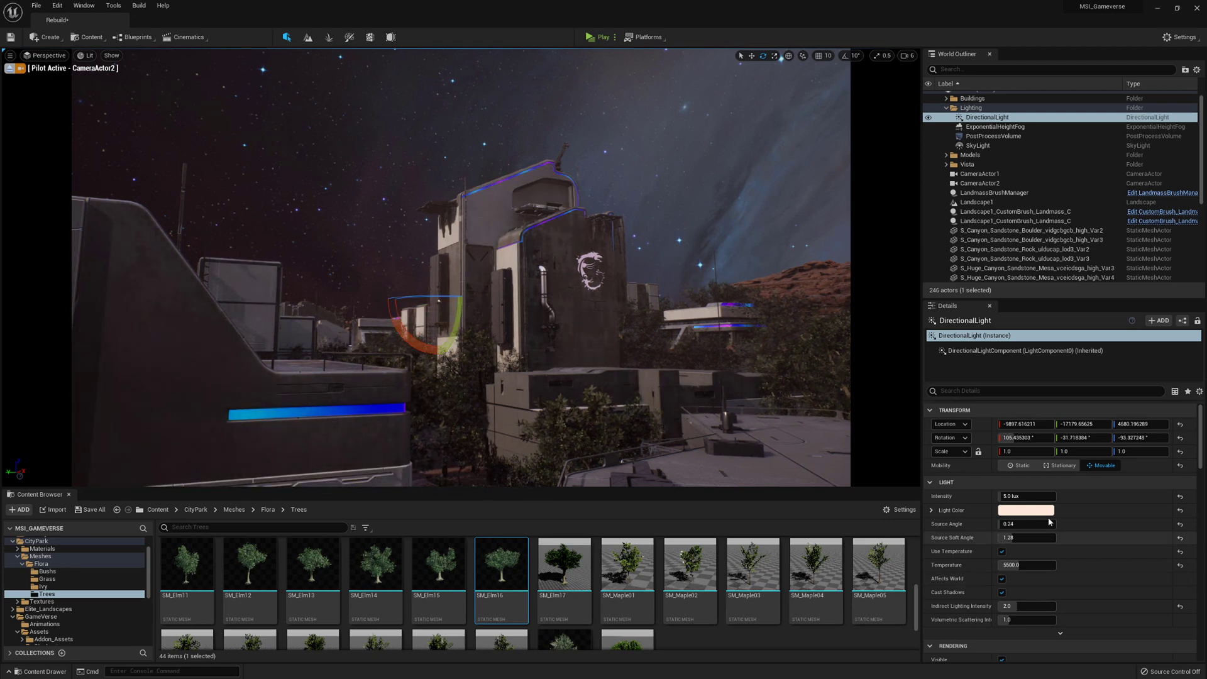
- Set the DirectionalLight's intensity to 7 lux
{"action": "scroll", "coordinate": [1050, 527], "scroll_direction": "down", "scroll_amount": 5}
{"action": "left_click", "coordinate": [1053, 558]}
{"action": "scroll", "coordinate": [1041, 535], "scroll_direction": "down", "scroll_amount": 3}
{"action": "scroll", "coordinate": [1029, 516], "scroll_direction": "up", "scroll_amount": 6}
{"action": "left_click_drag", "start_coordinate": [1024, 467], "coordinate": [1039, 467]}
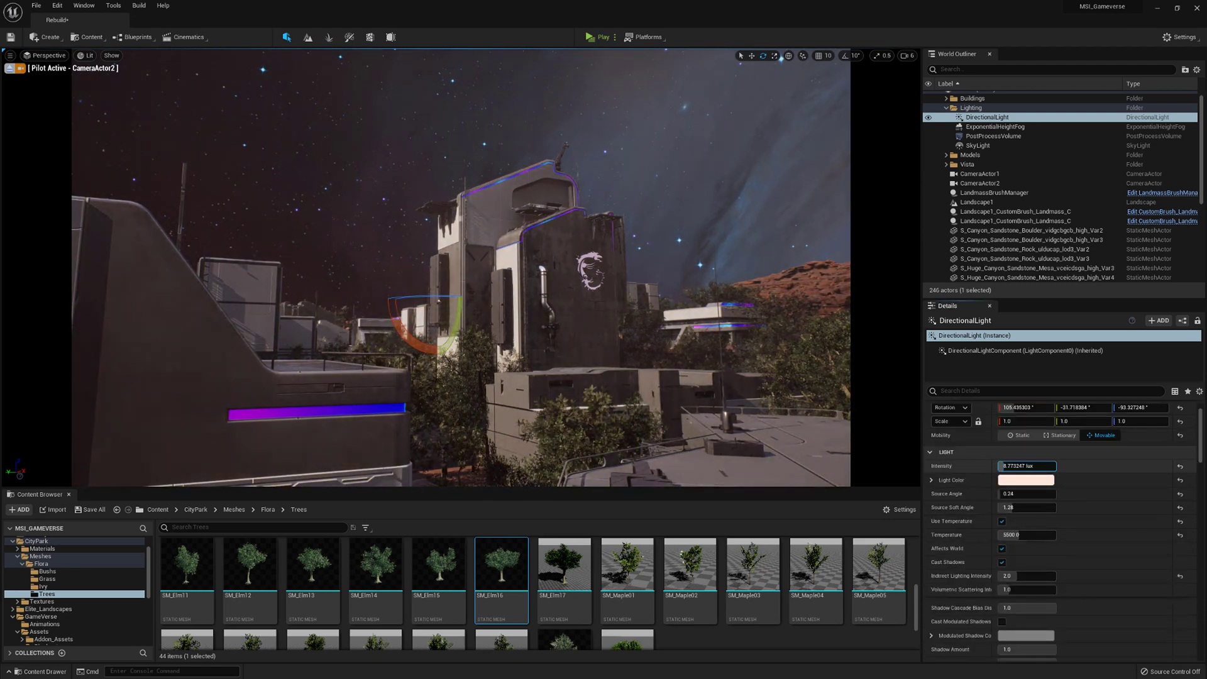
{"action": "type", "text": "5"}
{"action": "key", "text": "Return"}
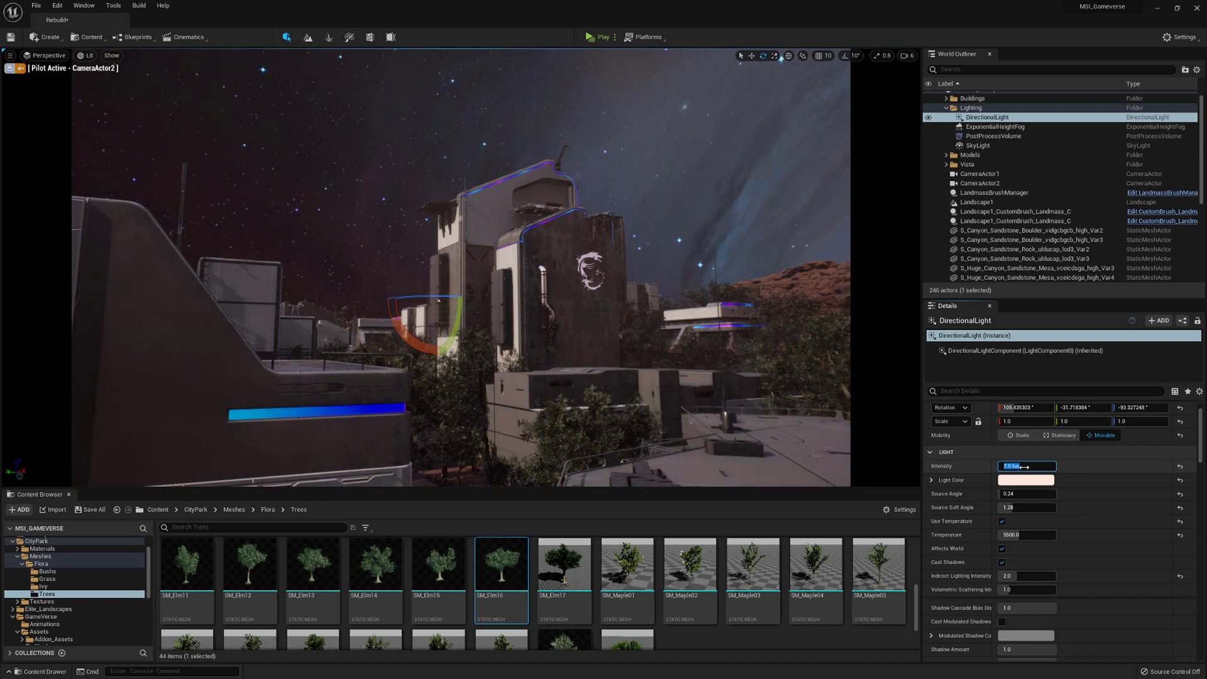
- Select the PostProcessVolume and set its vignette intensity under Image Effects to about 0.372
{"action": "left_click", "coordinate": [993, 136]}
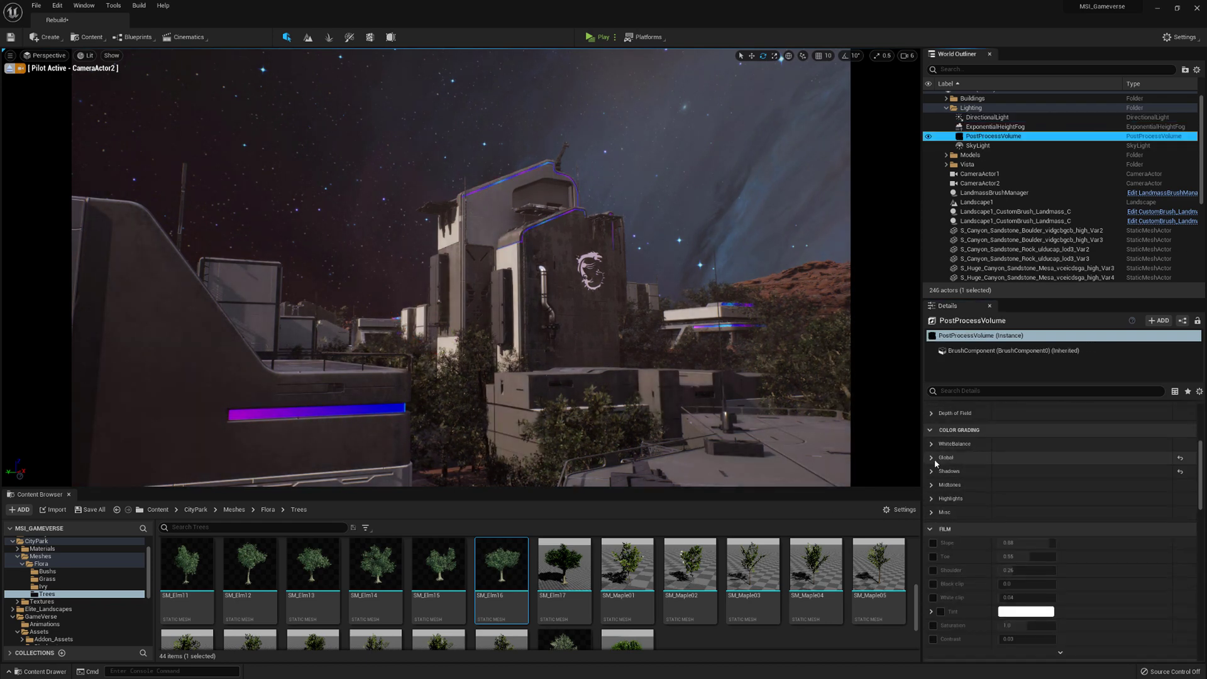
{"action": "scroll", "coordinate": [943, 467], "scroll_direction": "up", "scroll_amount": 3}
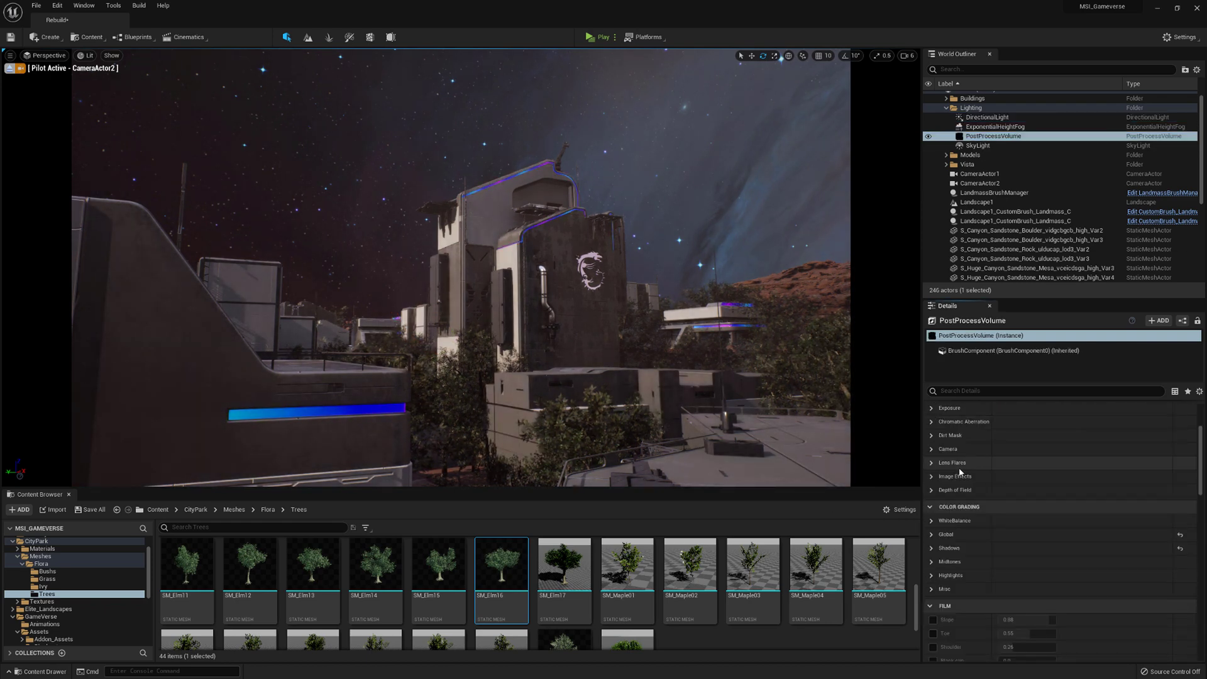
{"action": "scroll", "coordinate": [949, 484], "scroll_direction": "up", "scroll_amount": 1}
{"action": "left_click", "coordinate": [931, 507]}
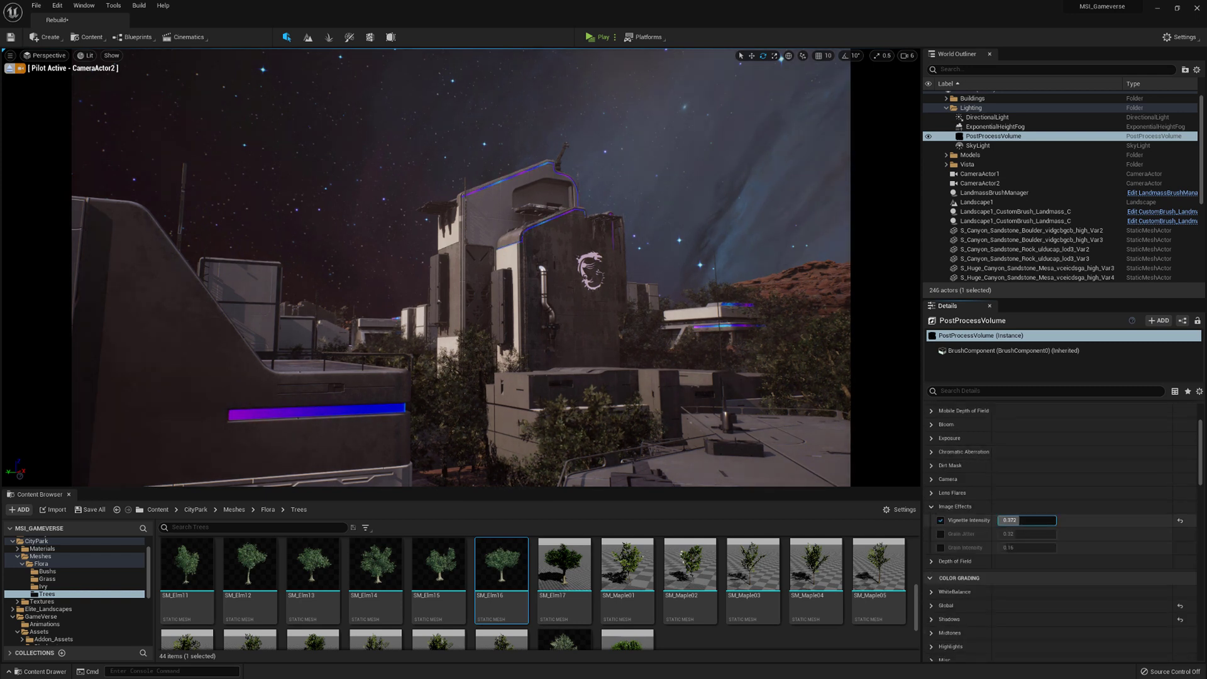
- Examine the PostProcessVolume's global contrast, shadows contrast and Misc color grading settings
{"action": "scroll", "coordinate": [943, 531], "scroll_direction": "down", "scroll_amount": 10}
{"action": "scroll", "coordinate": [942, 532], "scroll_direction": "down", "scroll_amount": 2}
{"action": "scroll", "coordinate": [943, 528], "scroll_direction": "up", "scroll_amount": 10}
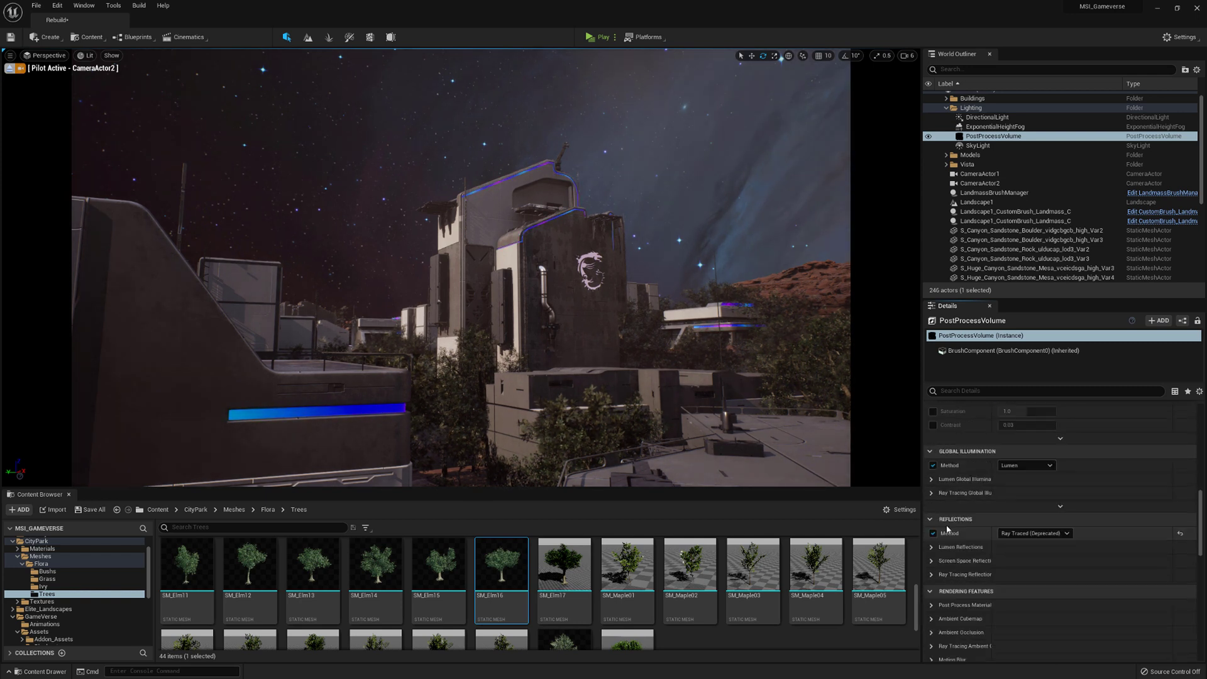
{"action": "left_click", "coordinate": [932, 485]}
{"action": "left_click", "coordinate": [939, 512]}
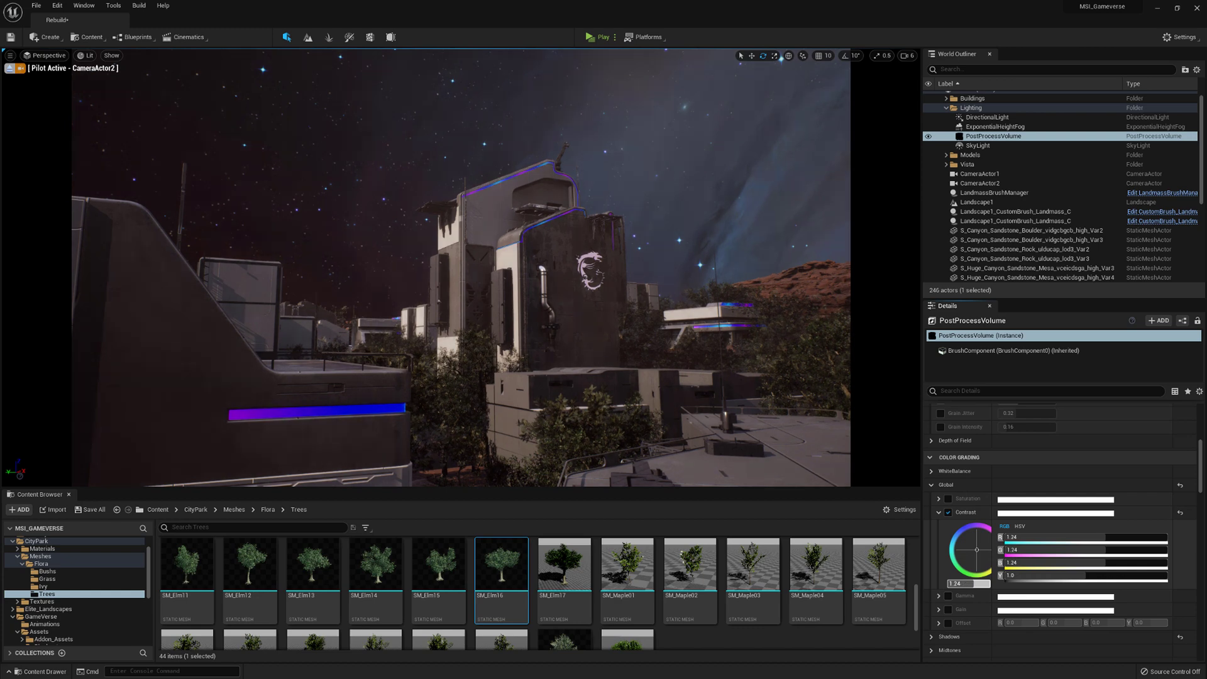
{"action": "left_click", "coordinate": [940, 512]}
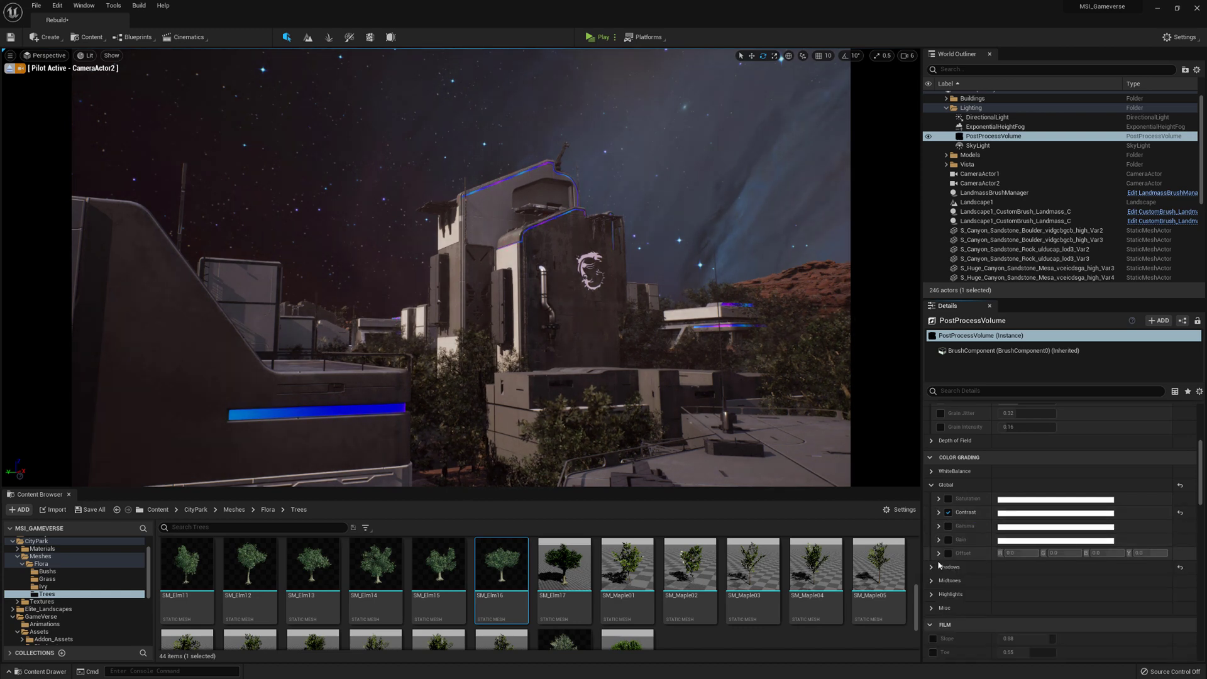
{"action": "left_click", "coordinate": [933, 567]}
{"action": "scroll", "coordinate": [935, 564], "scroll_direction": "down", "scroll_amount": 3}
{"action": "left_click", "coordinate": [939, 518]}
{"action": "scroll", "coordinate": [949, 528], "scroll_direction": "down", "scroll_amount": 2}
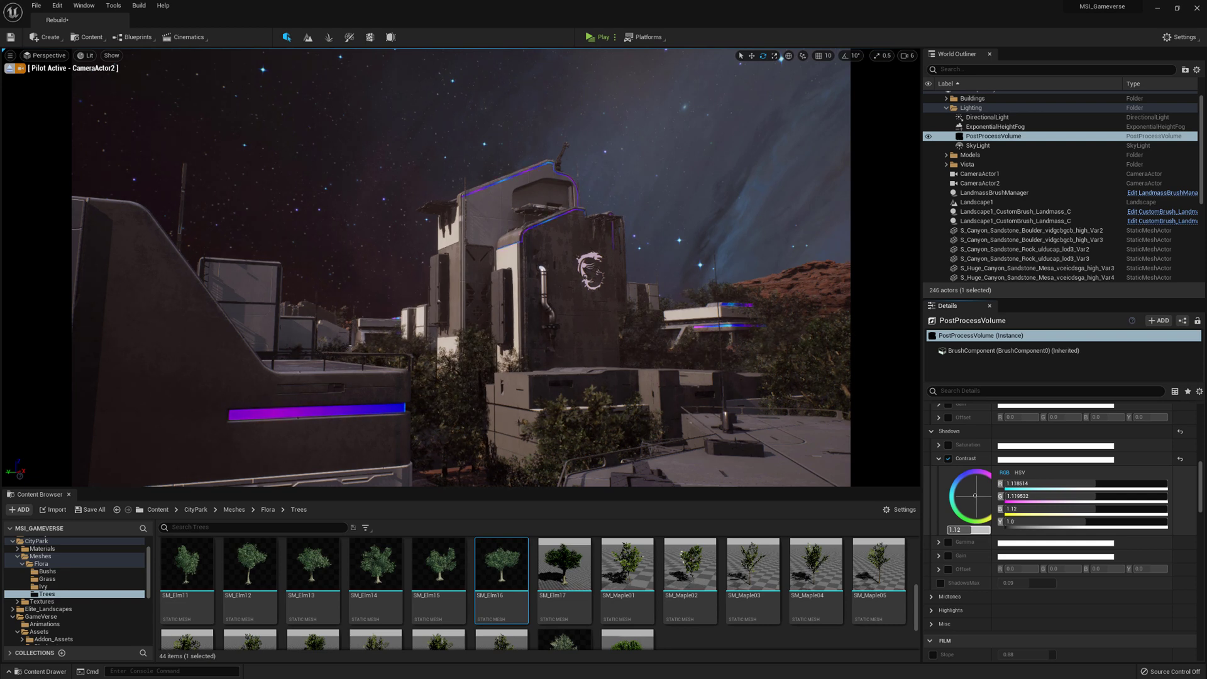
{"action": "left_click", "coordinate": [932, 432]}
{"action": "left_click", "coordinate": [931, 473]}
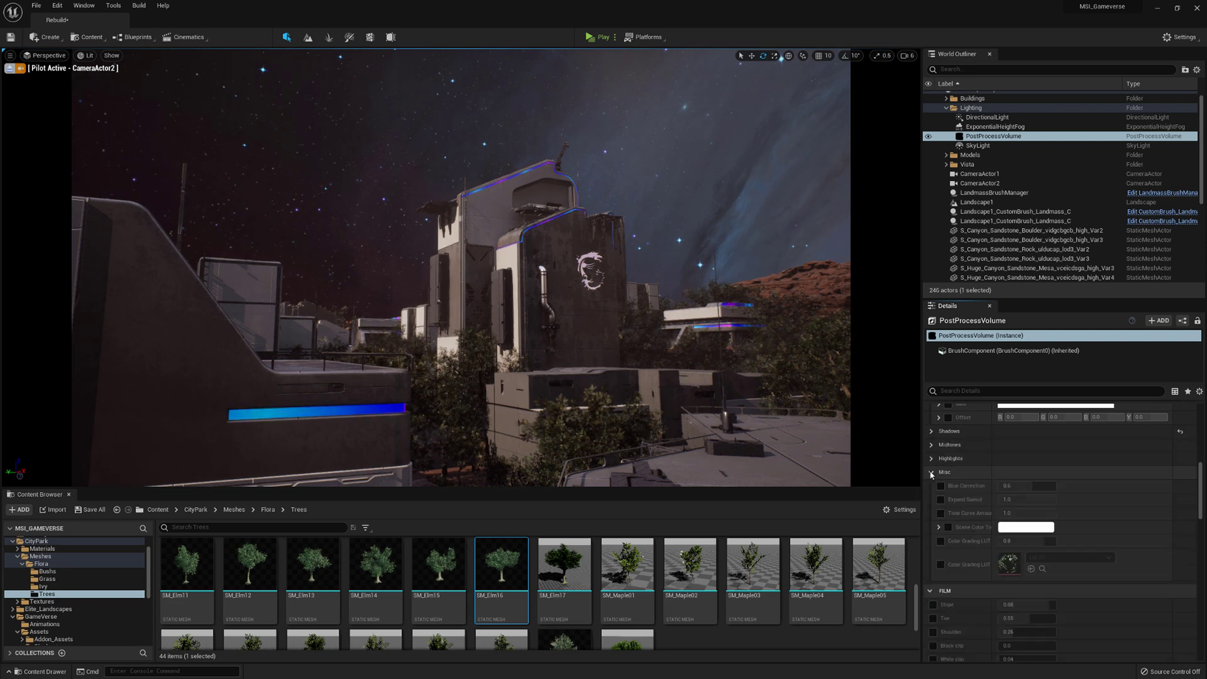
- Switch the viewport to CameraActor1 and save the Rebuild level
{"action": "scroll", "coordinate": [1004, 530], "scroll_direction": "up", "scroll_amount": 8}
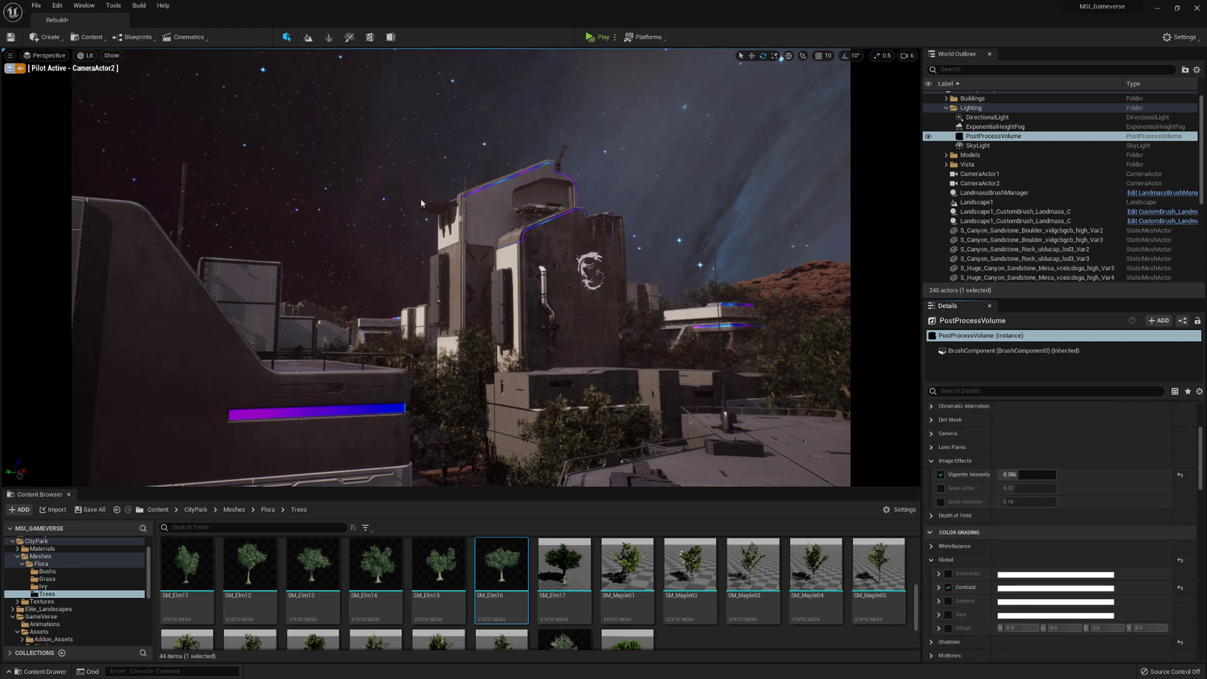
{"action": "left_click", "coordinate": [49, 56]}
{"action": "left_click", "coordinate": [66, 161]}
{"action": "left_click", "coordinate": [90, 509]}
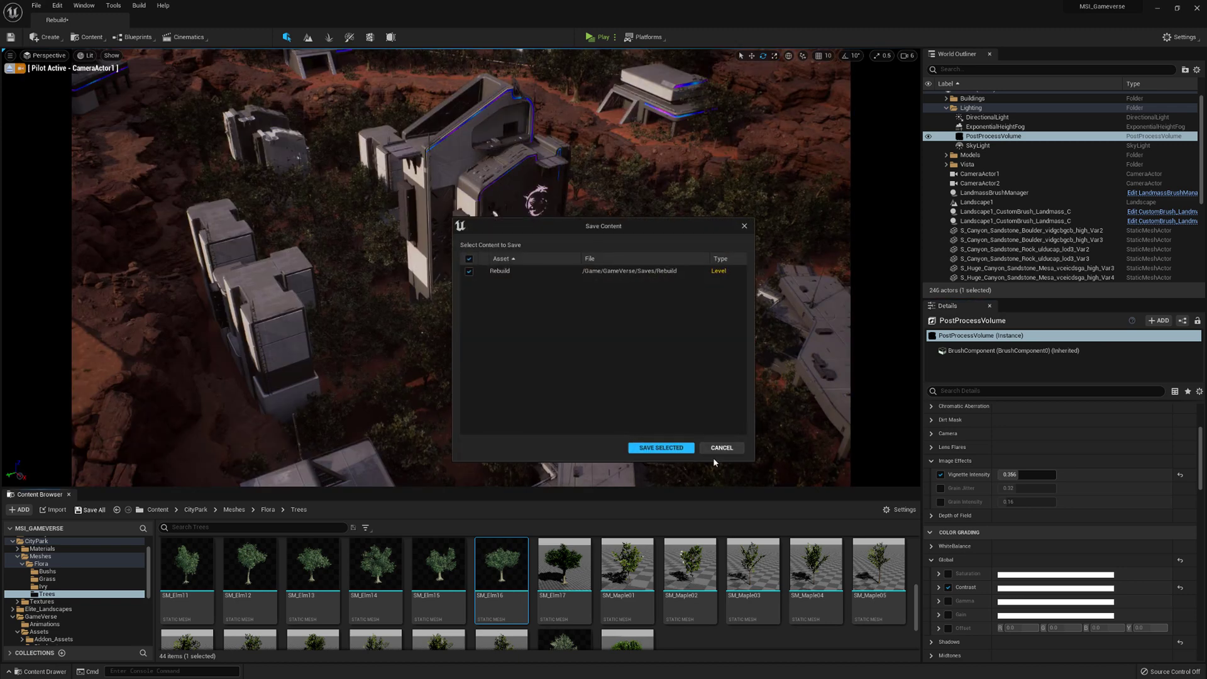
{"action": "left_click", "coordinate": [664, 448]}
- Select the SkyLight and try source cubemap angles of 150 and 200 in the CameraActor1 view
{"action": "left_click", "coordinate": [979, 145]}
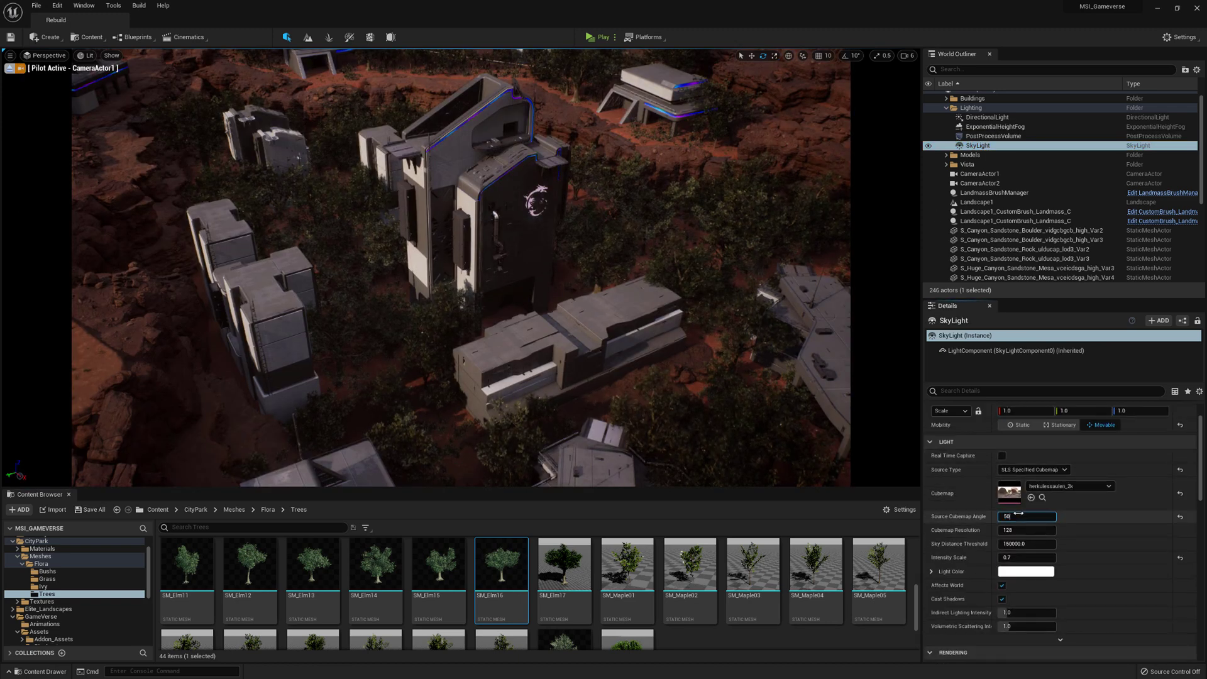
{"action": "key", "text": "Return"}
{"action": "type", "text": "150"}
{"action": "key", "text": "Return"}
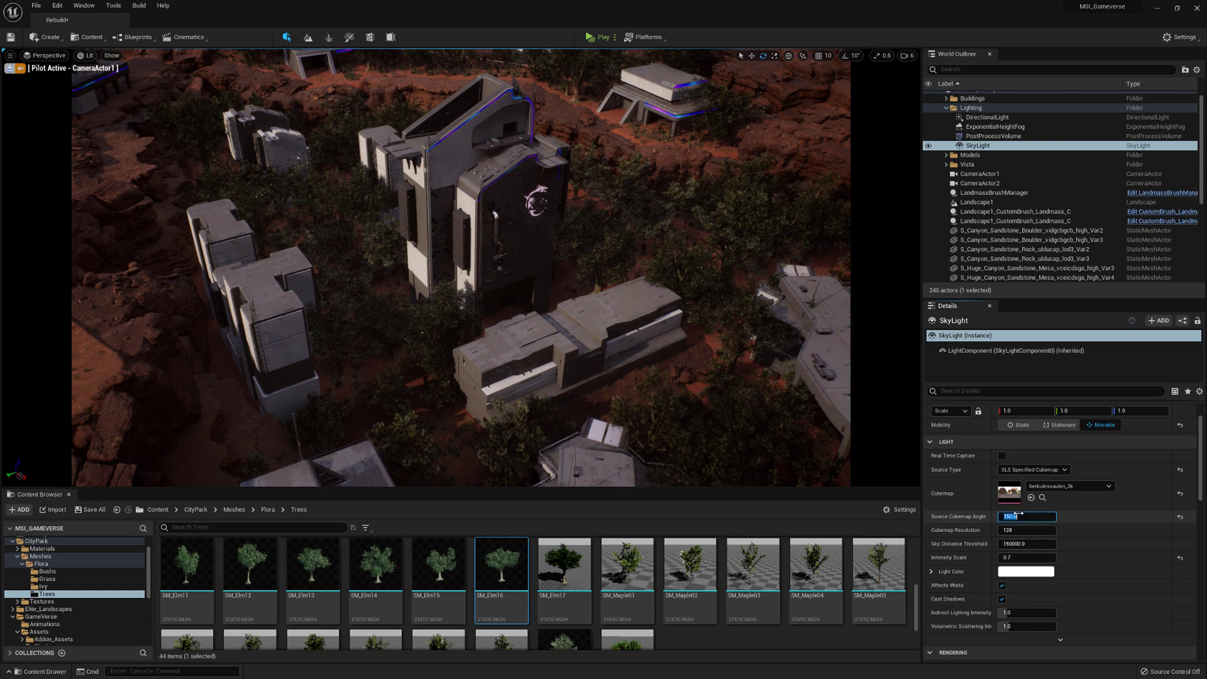
{"action": "type", "text": "200"}
{"action": "key", "text": "Return"}
- Switch the viewport to CameraActor2 and try SkyLight source cubemap angles of 100 and 60
{"action": "left_click", "coordinate": [45, 56]}
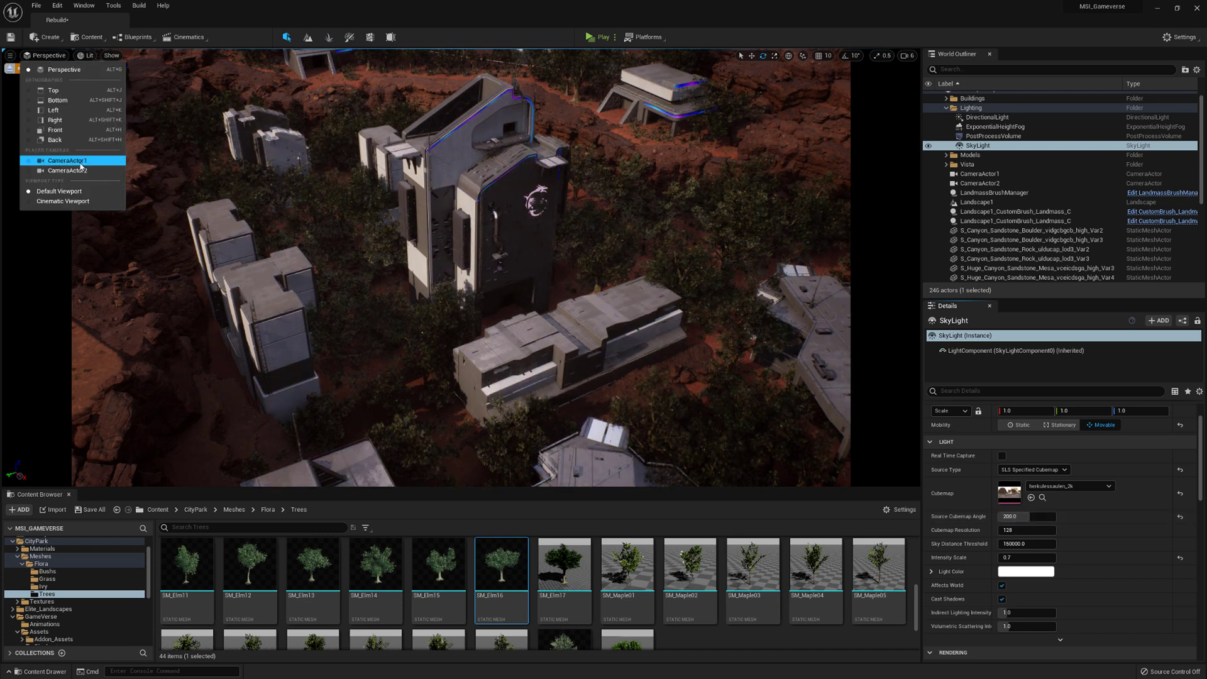
{"action": "left_click", "coordinate": [57, 159]}
{"action": "left_click_drag", "start_coordinate": [1026, 517], "coordinate": [1010, 517]}
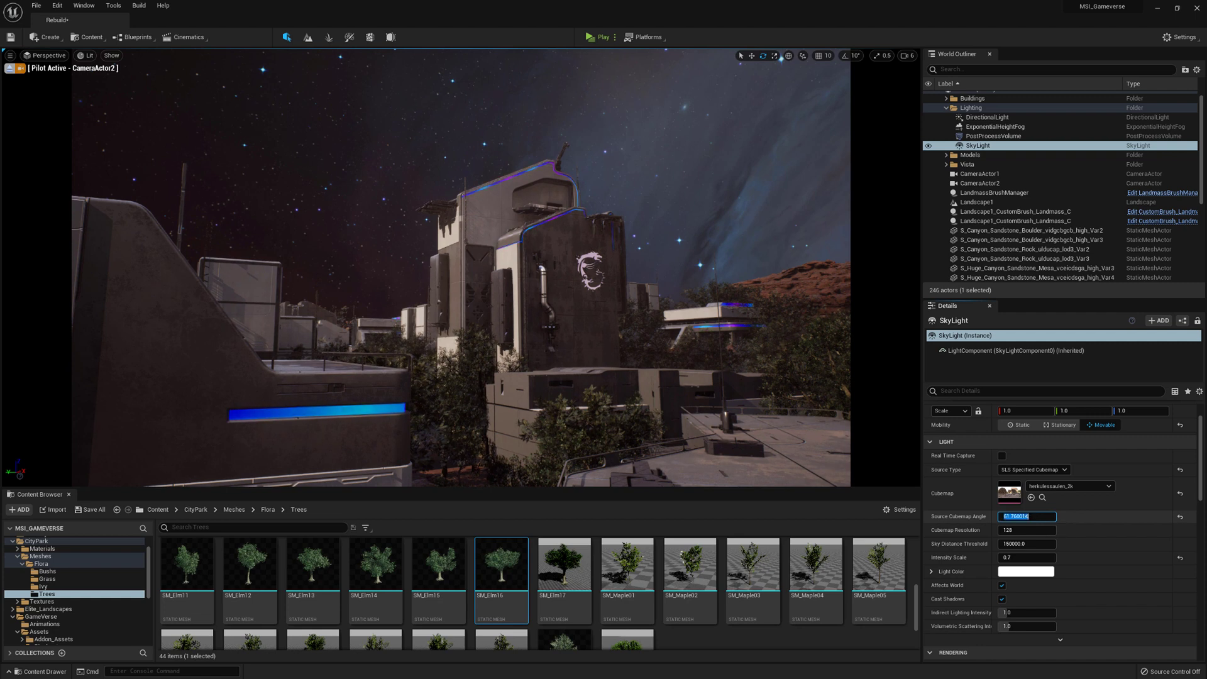
{"action": "type", "text": "100"}
{"action": "key", "text": "Return"}
{"action": "type", "text": "60"}
{"action": "key", "text": "Return"}
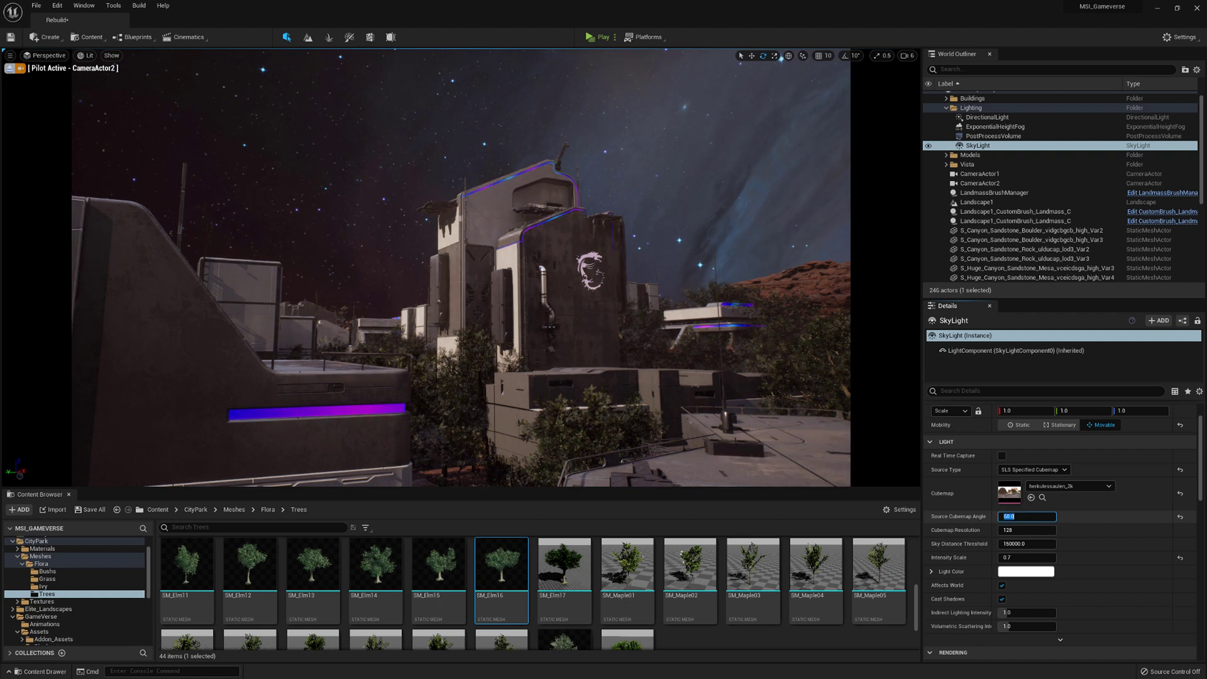
- Compare SkyLight source cubemap angles of 100 and 50, and set the angle to 55
{"action": "type", "text": "100"}
{"action": "key", "text": "Return"}
{"action": "type", "text": "50"}
{"action": "key", "text": "Return"}
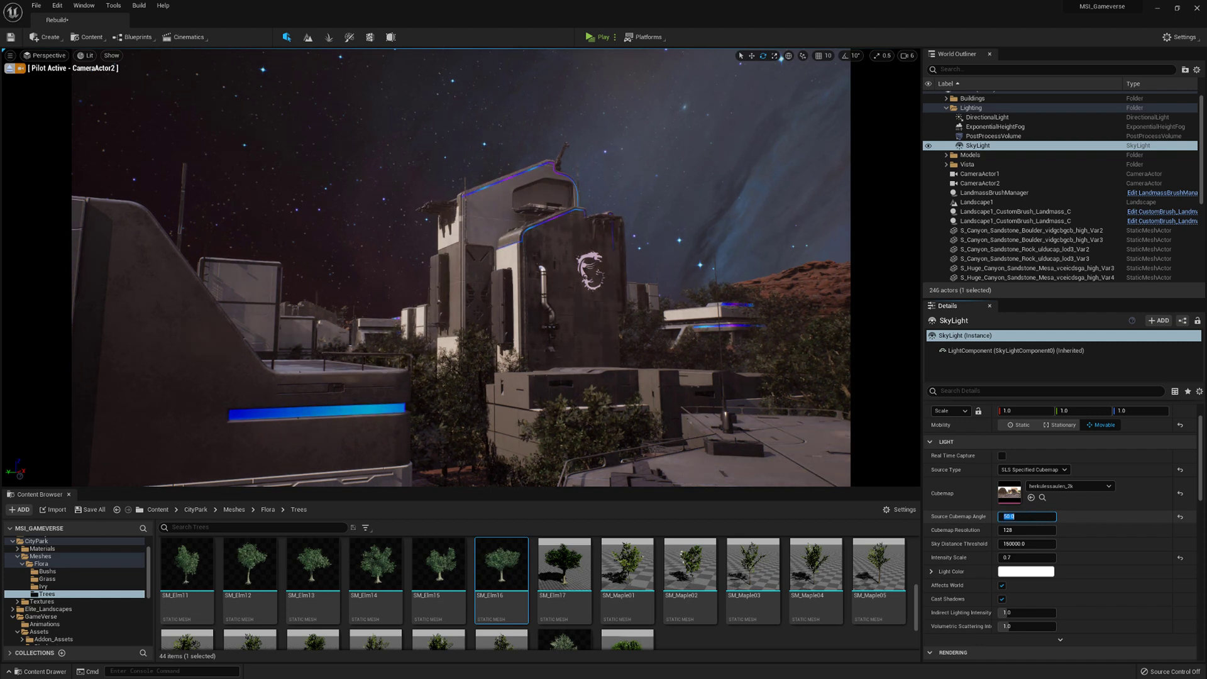
{"action": "type", "text": "60"}
{"action": "key", "text": "Return"}
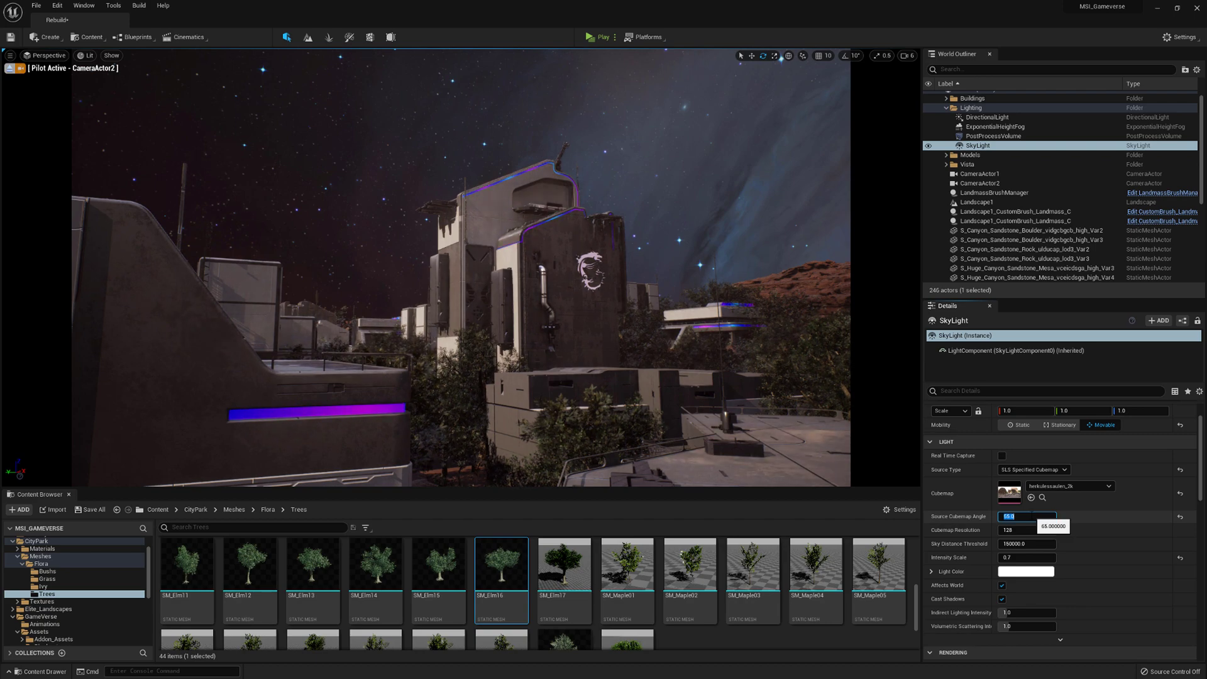
- Collapse the Lighting folder in the World Outliner and save the Rebuild level
{"action": "left_click", "coordinate": [994, 136]}
{"action": "left_click", "coordinate": [946, 107]}
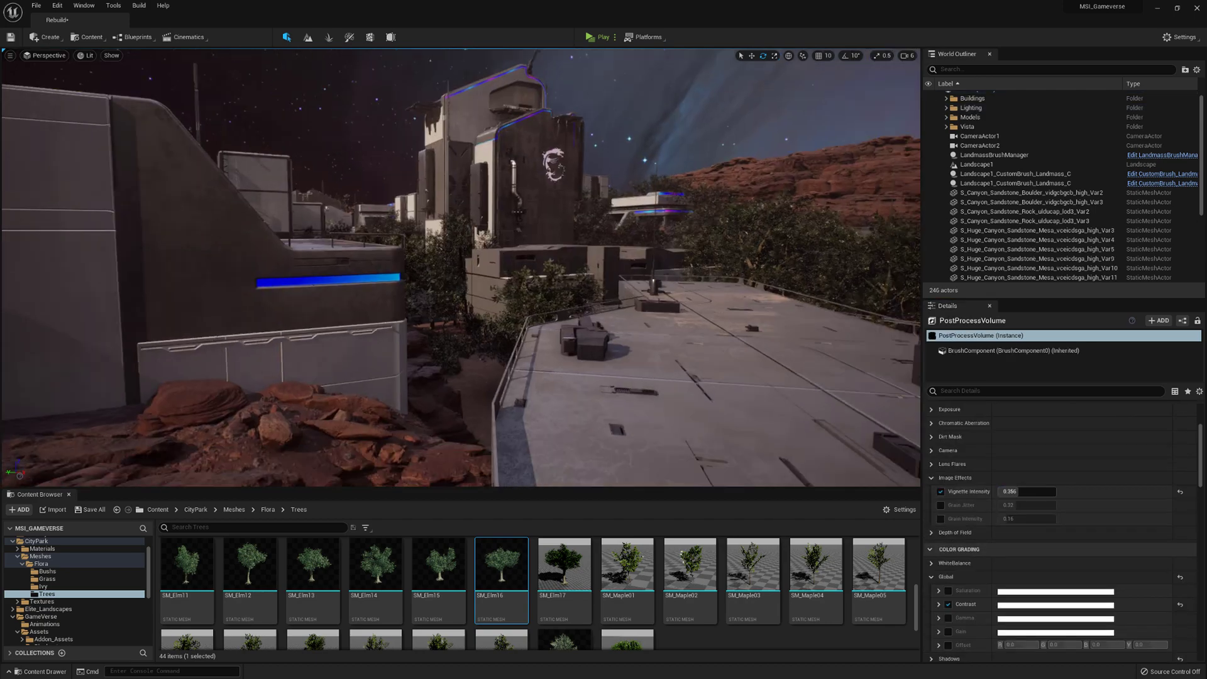
{"action": "right_click_drag", "start_coordinate": [503, 283], "coordinate": [434, 283]}
{"action": "left_click", "coordinate": [90, 510]}
{"action": "left_click", "coordinate": [658, 448]}
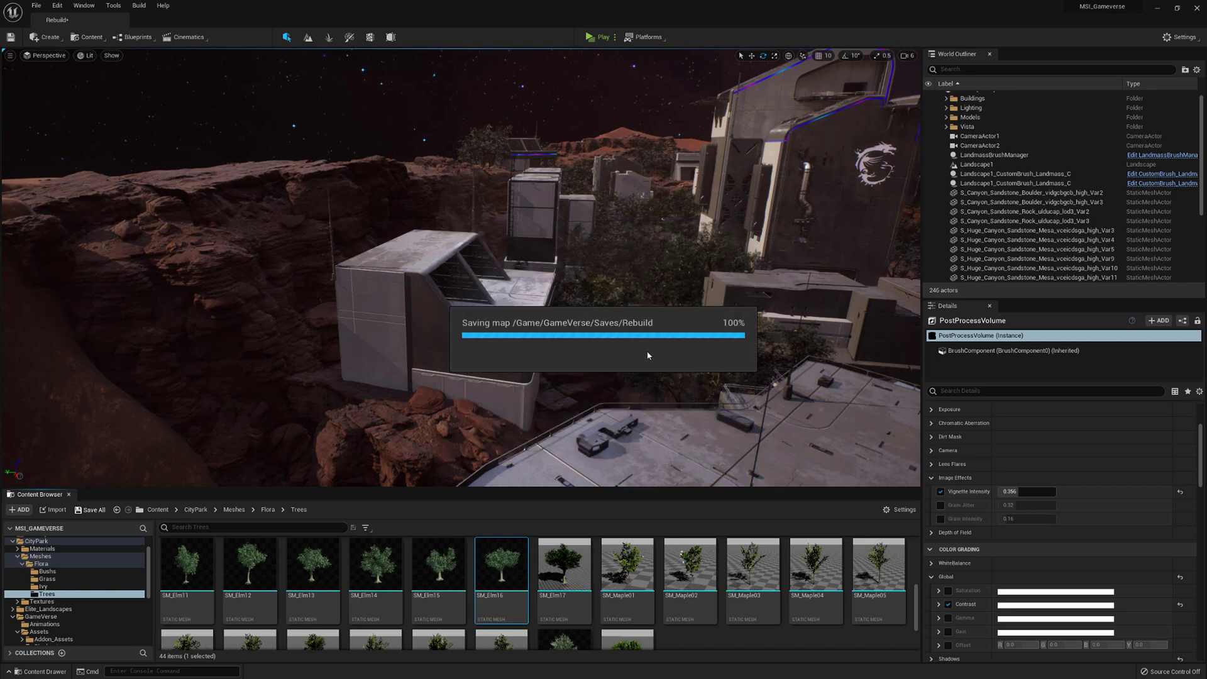
- View the scene through CameraActor1 and enter Foliage mode with an enlarged foliage palette
{"action": "right_click_drag", "start_coordinate": [647, 353], "coordinate": [522, 342]}
{"action": "left_click", "coordinate": [42, 56]}
{"action": "left_click", "coordinate": [53, 192]}
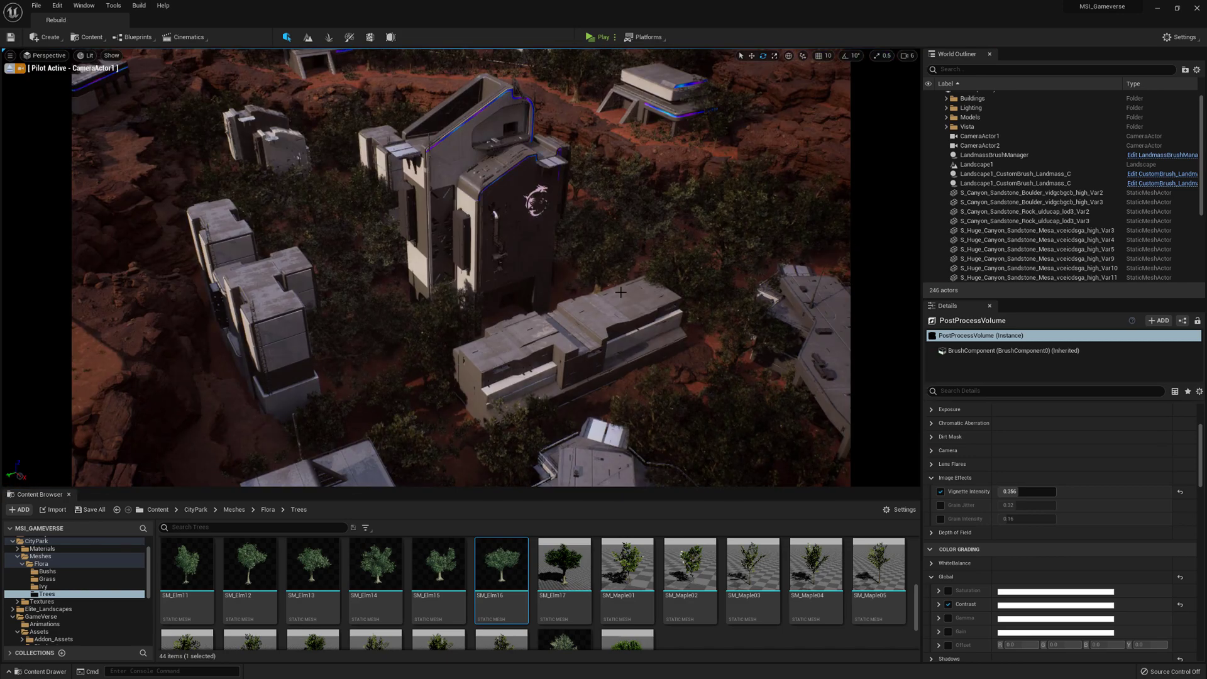
{"action": "key", "text": "shift+3"}
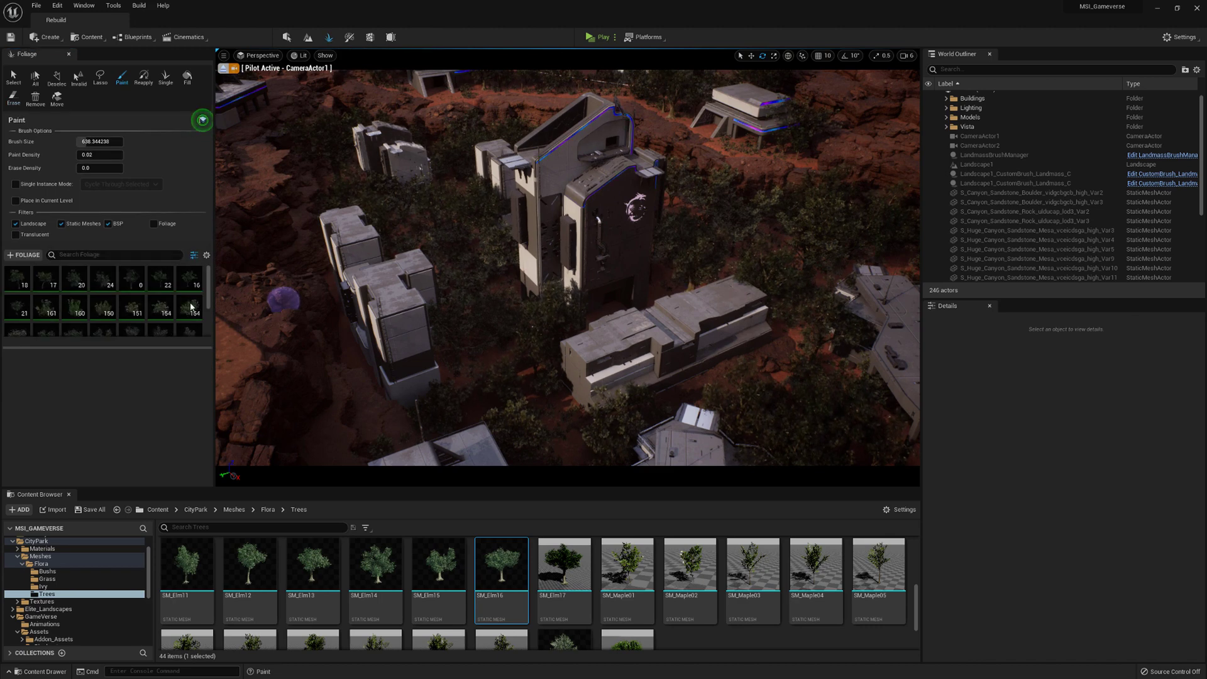
{"action": "scroll", "coordinate": [157, 315], "scroll_direction": "down", "scroll_amount": 3}
{"action": "left_click_drag", "start_coordinate": [135, 348], "coordinate": [134, 414]}
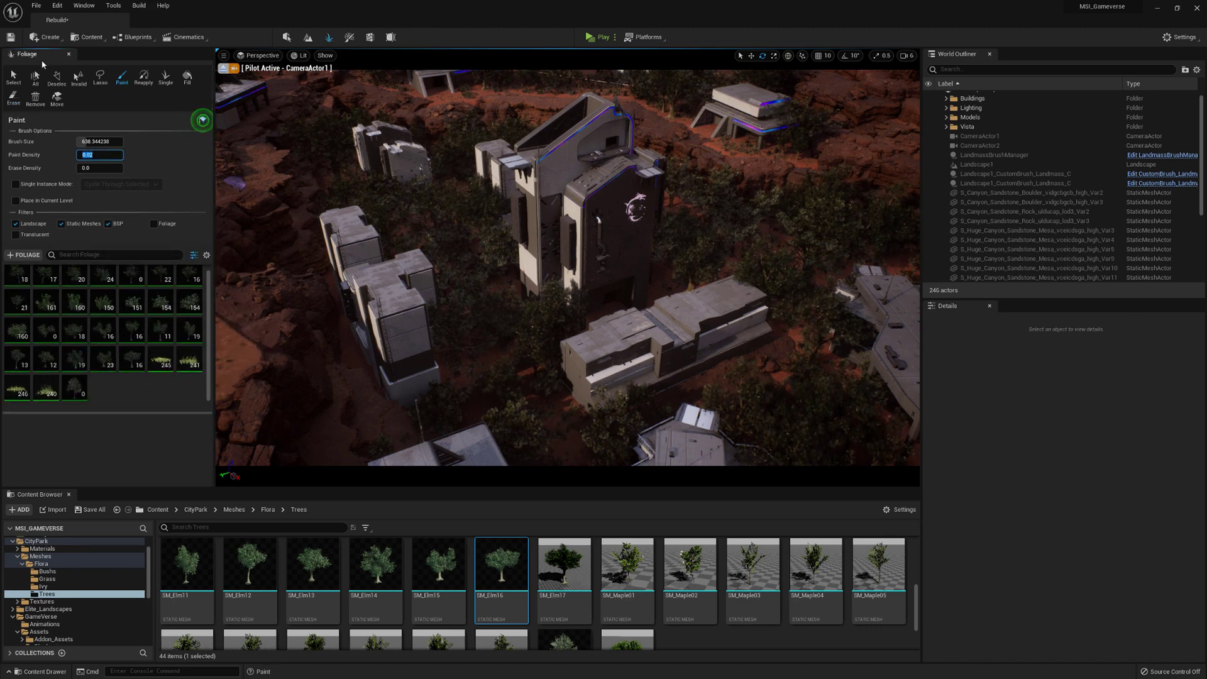
- Paint a foliage patch on the open sand, set the paint density to 0.05, and paint further patches
{"action": "left_click", "coordinate": [223, 67]}
{"action": "right_click_drag", "start_coordinate": [604, 271], "coordinate": [516, 340]}
{"action": "left_click_drag", "start_coordinate": [543, 328], "coordinate": [591, 294]}
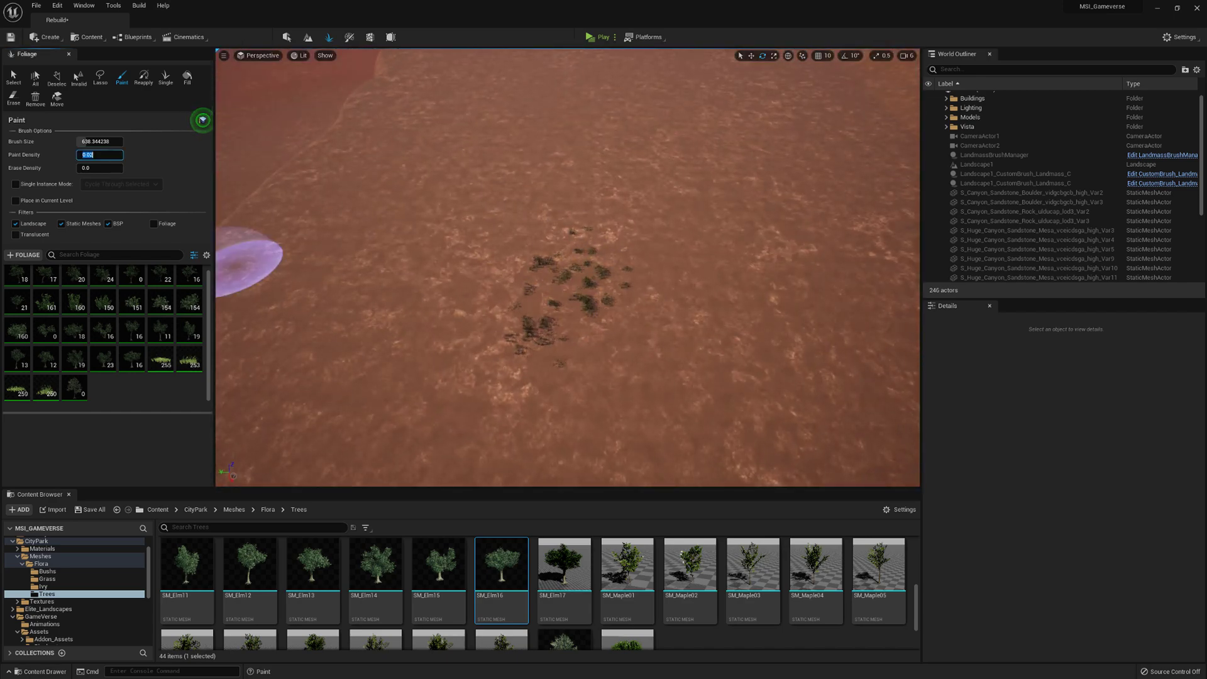
{"action": "type", "text": "0.05"}
{"action": "key", "text": "Return"}
{"action": "left_click_drag", "start_coordinate": [699, 383], "coordinate": [745, 336]}
{"action": "mouse_move", "coordinate": [745, 336]}
{"action": "right_mouse_down"}
{"action": "mouse_move", "coordinate": [774, 346]}
{"action": "mouse_move", "coordinate": [745, 333]}
{"action": "right_mouse_up"}
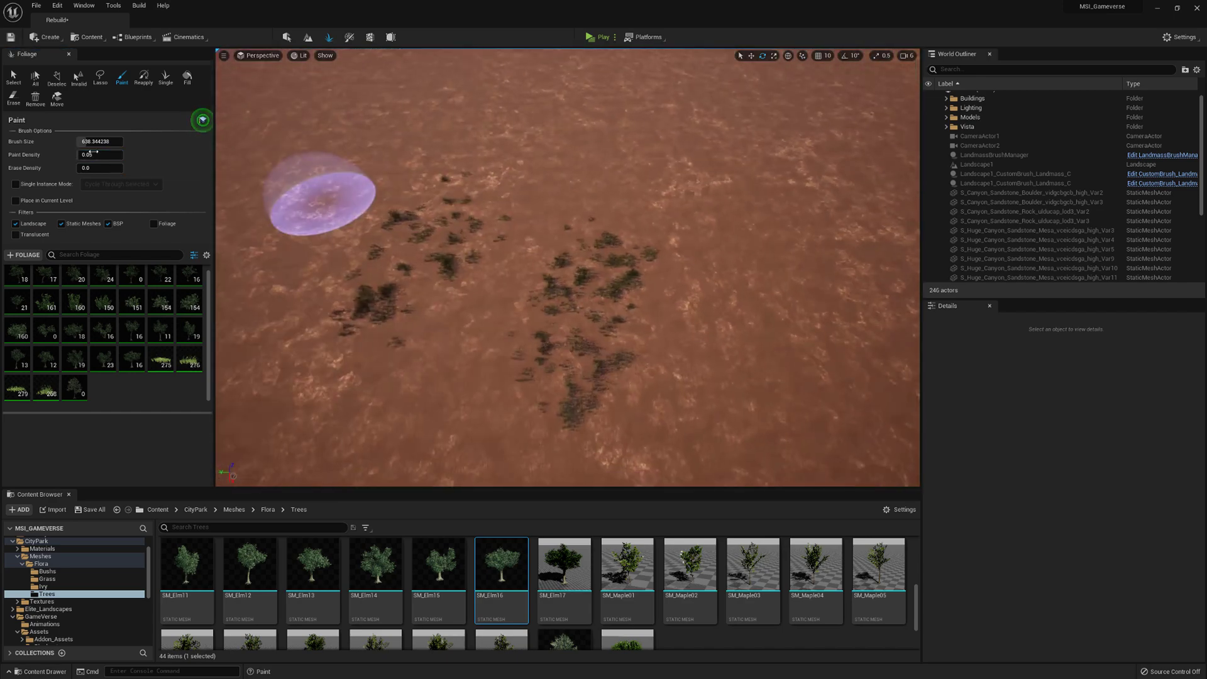
- Set the foliage paint density to 0.3 and paint a broad stroke across the sand
{"action": "left_click", "coordinate": [93, 153]}
{"action": "type", "text": "0.3"}
{"action": "key", "text": "Return"}
{"action": "left_click_drag", "start_coordinate": [824, 337], "coordinate": [514, 221]}
{"action": "right_click_drag", "start_coordinate": [515, 222], "coordinate": [553, 251]}
- Erase a stretch of painted foliage, paint grass on the sand ledge beside the cliffs, and leave Foliage mode
{"action": "left_click", "coordinate": [14, 98]}
{"action": "mouse_move", "coordinate": [333, 377]}
{"action": "left_mouse_down"}
{"action": "mouse_move", "coordinate": [749, 385]}
{"action": "mouse_move", "coordinate": [641, 169]}
{"action": "mouse_move", "coordinate": [620, 275]}
{"action": "left_mouse_up"}
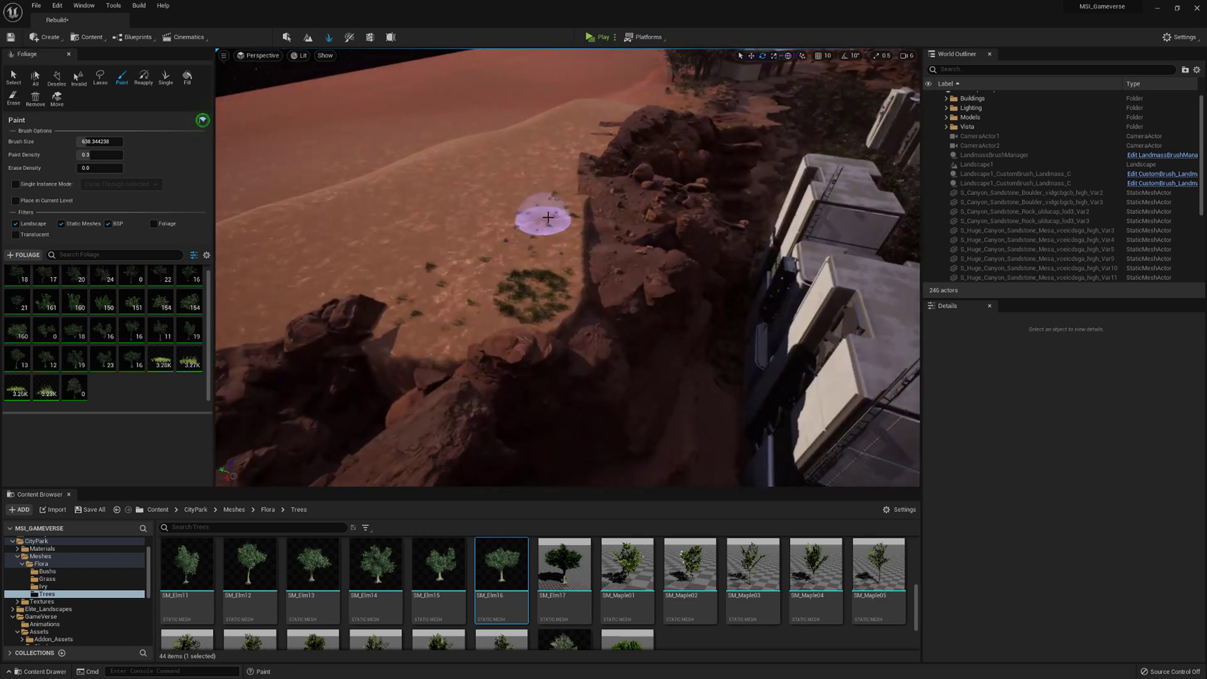
{"action": "mouse_move", "coordinate": [548, 218]}
{"action": "left_mouse_down"}
{"action": "mouse_move", "coordinate": [537, 215]}
{"action": "mouse_move", "coordinate": [556, 223]}
{"action": "left_mouse_up"}
{"action": "left_click", "coordinate": [70, 55]}
- Select the sandstone cliff next to the grassy ledge and locate its mesh in the project content
{"action": "right_click_drag", "start_coordinate": [541, 252], "coordinate": [503, 270]}
{"action": "left_click", "coordinate": [559, 287]}
{"action": "key", "text": "w"}
{"action": "scroll", "coordinate": [1042, 473], "scroll_direction": "up", "scroll_amount": 2}
{"action": "left_click", "coordinate": [1042, 466]}
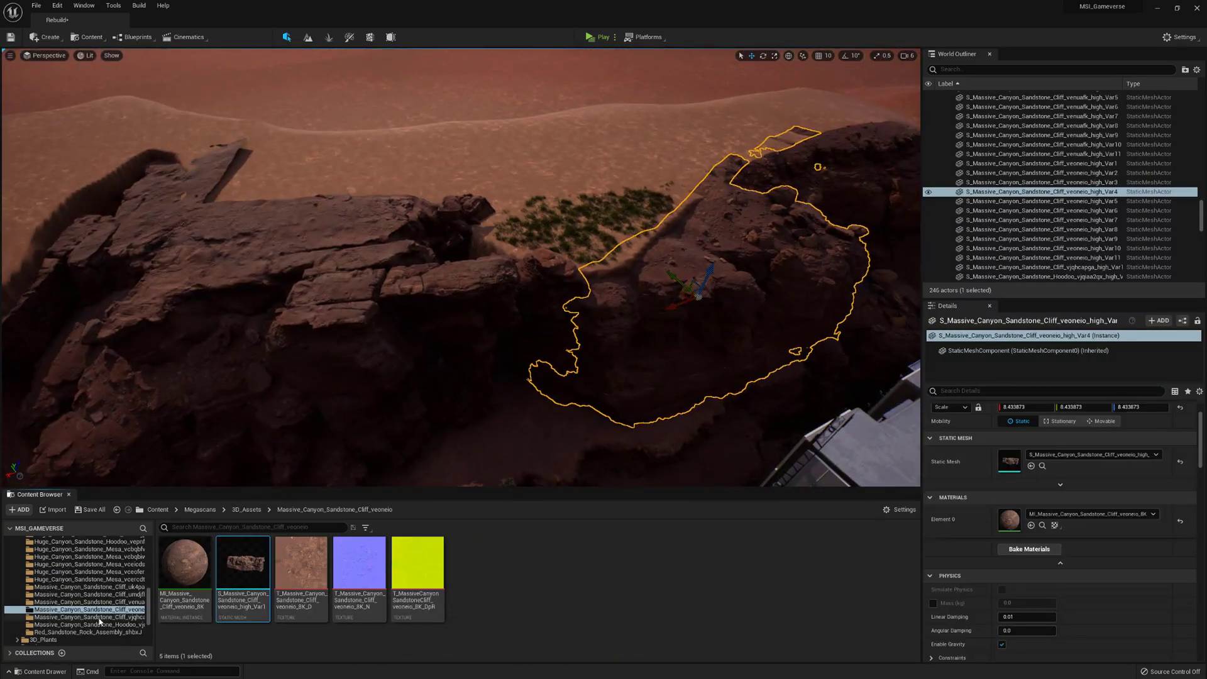
- Place the Canyon_Sandstone_Rock_ulducap mesh over the grassy sand ledge between the cliffs, at a scale of about 17.94
{"action": "scroll", "coordinate": [123, 588], "scroll_direction": "up", "scroll_amount": 3}
{"action": "key", "text": "Up"}
{"action": "key", "text": "Up"}
{"action": "key", "text": "Up"}
{"action": "key", "text": "Up"}
{"action": "key", "text": "Up"}
{"action": "key", "text": "Up"}
{"action": "key", "text": "Up"}
{"action": "key", "text": "Up"}
{"action": "key", "text": "Up"}
{"action": "key", "text": "Up"}
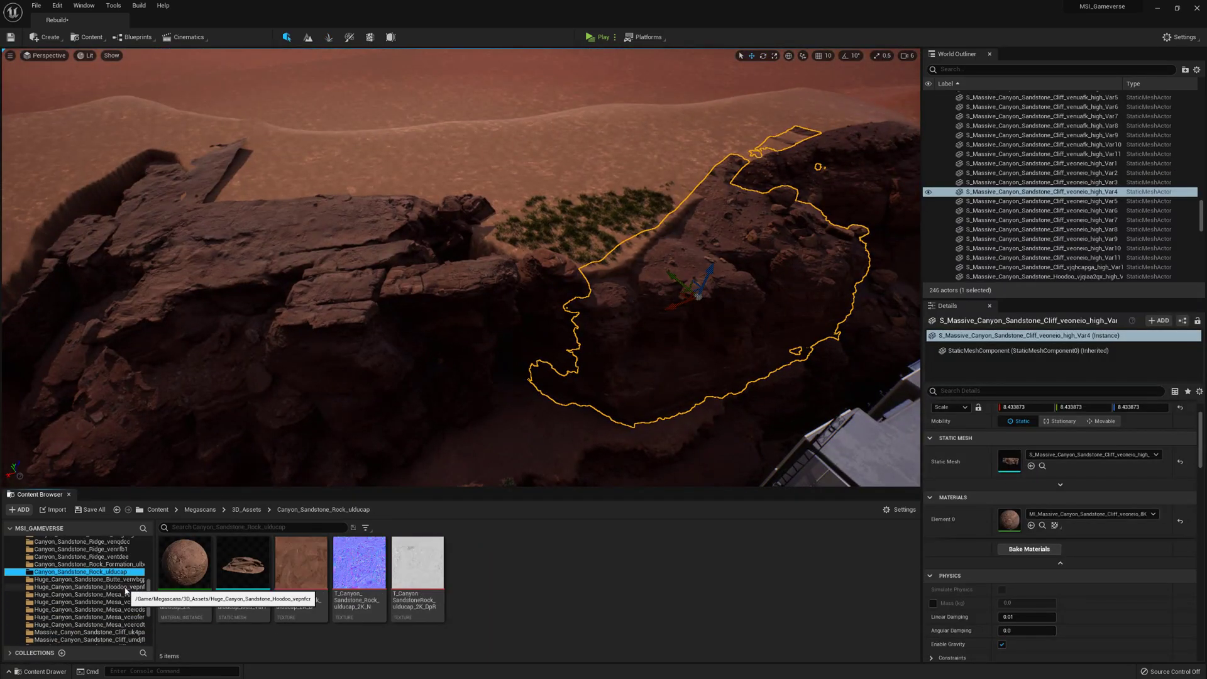
{"action": "left_click", "coordinate": [83, 573]}
{"action": "left_click_drag", "start_coordinate": [243, 564], "coordinate": [596, 248]}
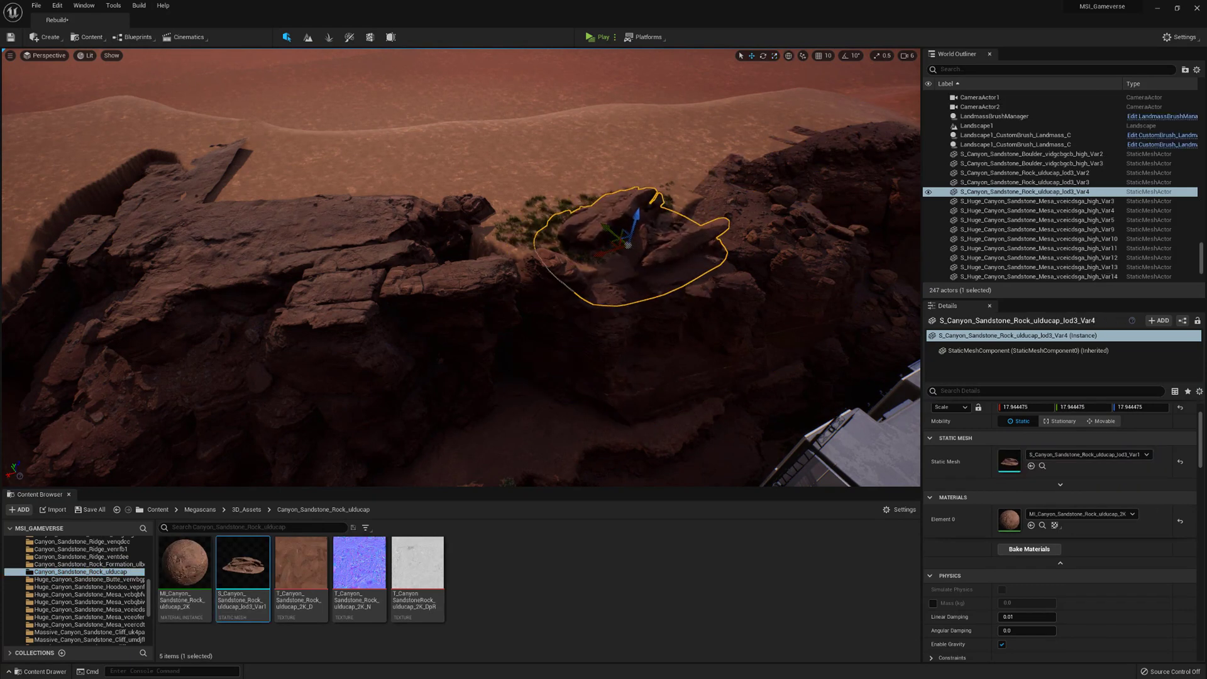
- Erase the painted grass from the sand ledge with the new rock temporarily hidden, and show the rock again
{"action": "key", "text": "f"}
{"action": "key", "text": "h"}
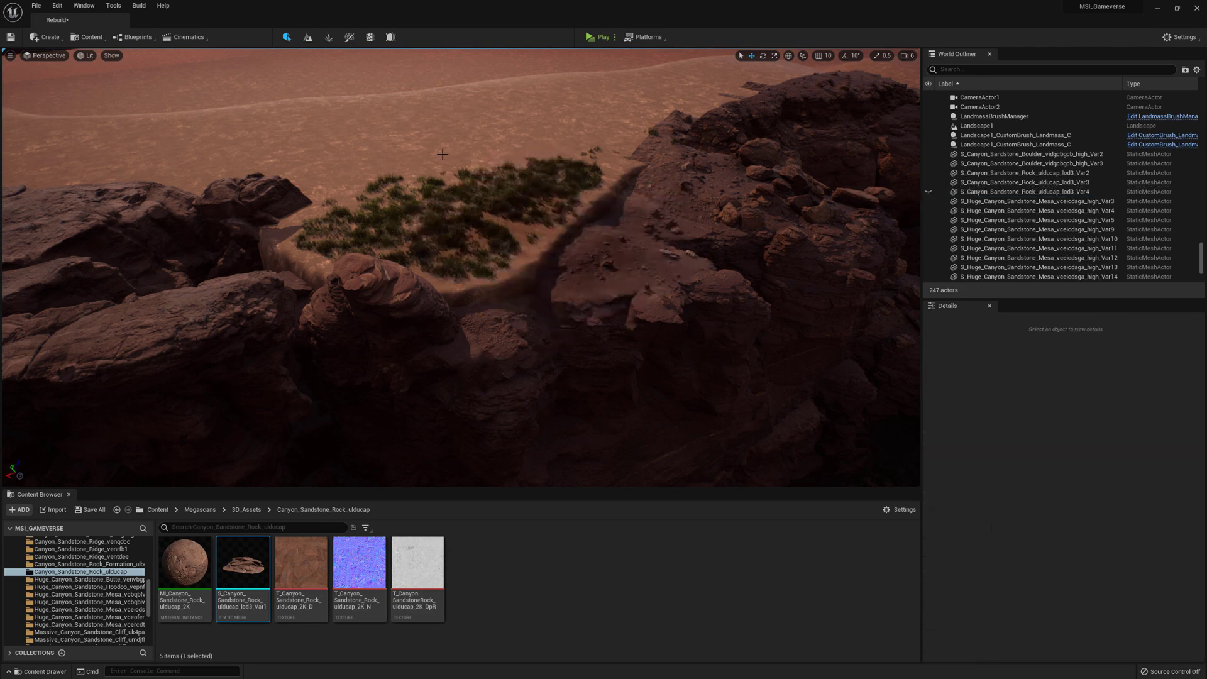
{"action": "left_click", "coordinate": [328, 37]}
{"action": "mouse_move", "coordinate": [666, 190]}
{"action": "left_mouse_down"}
{"action": "mouse_move", "coordinate": [547, 246]}
{"action": "mouse_move", "coordinate": [661, 162]}
{"action": "left_mouse_up"}
{"action": "mouse_move", "coordinate": [660, 163]}
{"action": "right_mouse_down"}
{"action": "mouse_move", "coordinate": [585, 116]}
{"action": "mouse_move", "coordinate": [606, 163]}
{"action": "right_mouse_up"}
{"action": "left_click", "coordinate": [647, 243], "text": "shift"}
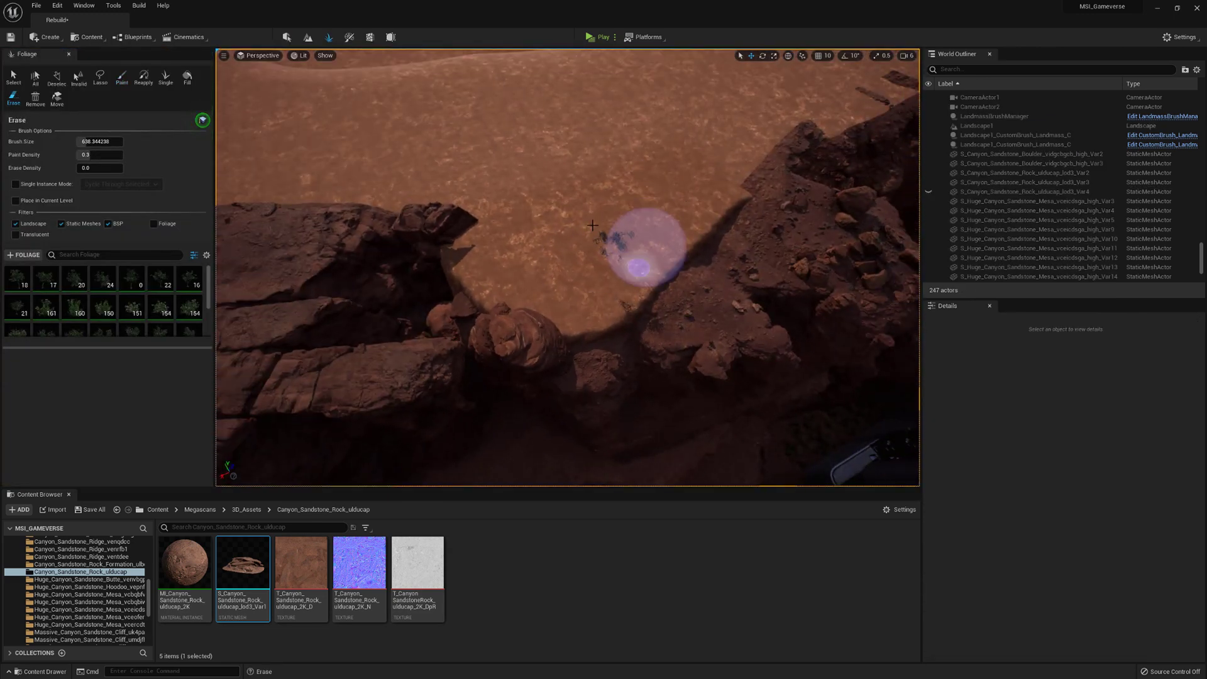
{"action": "right_click_drag", "start_coordinate": [647, 243], "coordinate": [554, 217]}
{"action": "left_click", "coordinate": [68, 55]}
{"action": "right_click_drag", "start_coordinate": [314, 113], "coordinate": [343, 85]}
{"action": "key", "text": "ctrl+h"}
- Duplicate the sandstone rock on the ledge, and rotate and move the rocks to fill the gap between the cliffs
{"action": "right_click_drag", "start_coordinate": [442, 305], "coordinate": [415, 321]}
{"action": "left_click", "coordinate": [553, 246]}
{"action": "left_click_drag", "start_coordinate": [594, 232], "coordinate": [466, 258], "text": "alt"}
{"action": "left_click", "coordinate": [707, 372]}
{"action": "left_click", "coordinate": [469, 189]}
{"action": "left_click", "coordinate": [560, 242]}
{"action": "key", "text": "e"}
{"action": "left_click_drag", "start_coordinate": [417, 296], "coordinate": [488, 309]}
{"action": "key", "text": "w"}
{"action": "left_click_drag", "start_coordinate": [451, 268], "coordinate": [431, 269]}
{"action": "right_click_drag", "start_coordinate": [433, 271], "coordinate": [440, 233]}
{"action": "left_click", "coordinate": [308, 37]}
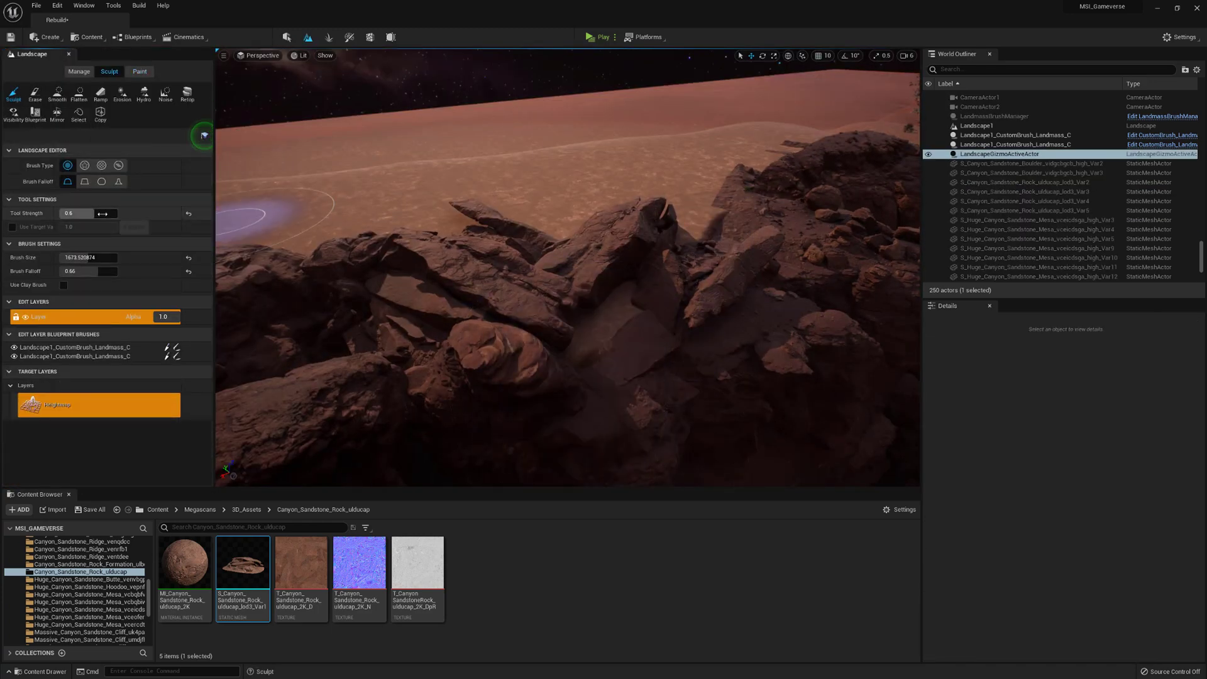
{"action": "left_click", "coordinate": [56, 94]}
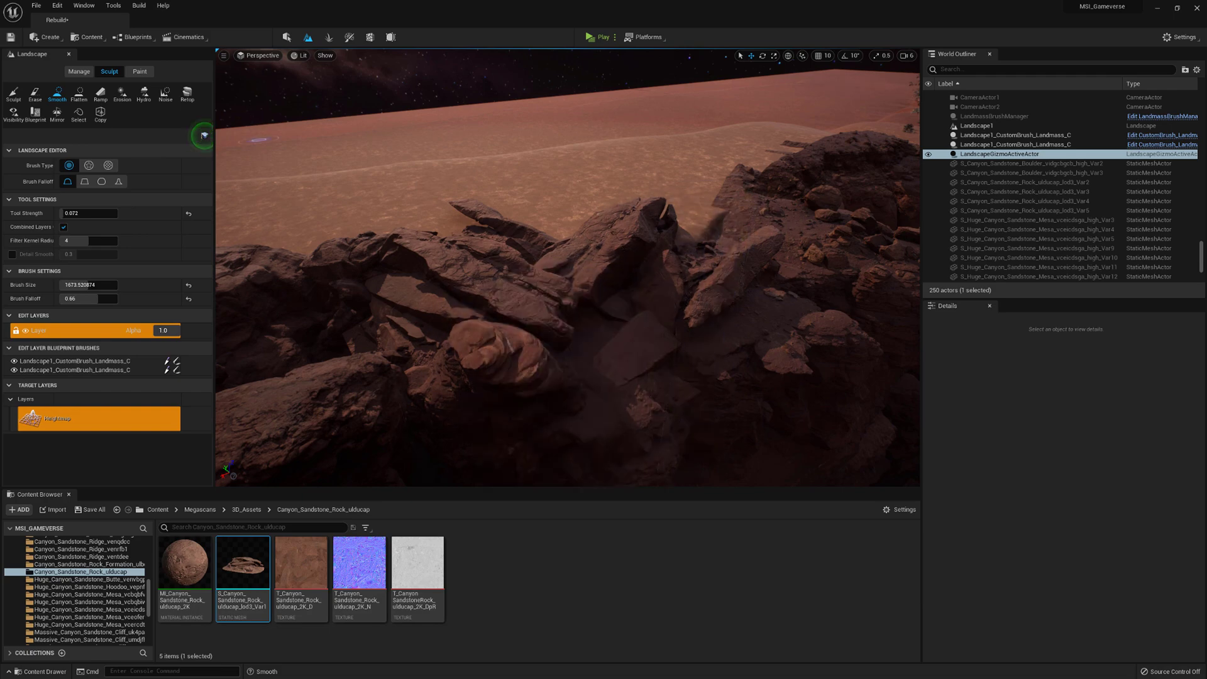
{"action": "left_click", "coordinate": [287, 38]}
- Duplicate another sandstone cliff piece and move the copy into place along the cliff edge
{"action": "right_click_drag", "start_coordinate": [478, 271], "coordinate": [518, 337]}
{"action": "left_click", "coordinate": [519, 333]}
{"action": "left_click_drag", "start_coordinate": [519, 337], "coordinate": [371, 339], "text": "alt"}
{"action": "key", "text": "e"}
{"action": "key", "text": "w"}
{"action": "mouse_move", "coordinate": [405, 302]}
{"action": "left_mouse_down"}
{"action": "mouse_move", "coordinate": [400, 281]}
{"action": "mouse_move", "coordinate": [415, 307]}
{"action": "left_mouse_up"}
{"action": "left_click", "coordinate": [585, 164]}
{"action": "right_click_drag", "start_coordinate": [585, 164], "coordinate": [685, 94]}
{"action": "right_click_drag", "start_coordinate": [415, 307], "coordinate": [415, 307]}
- Save the Rebuild level, declining the reference search, and view the base through CameraActor1 in game view
{"action": "key", "text": "ctrl+s"}
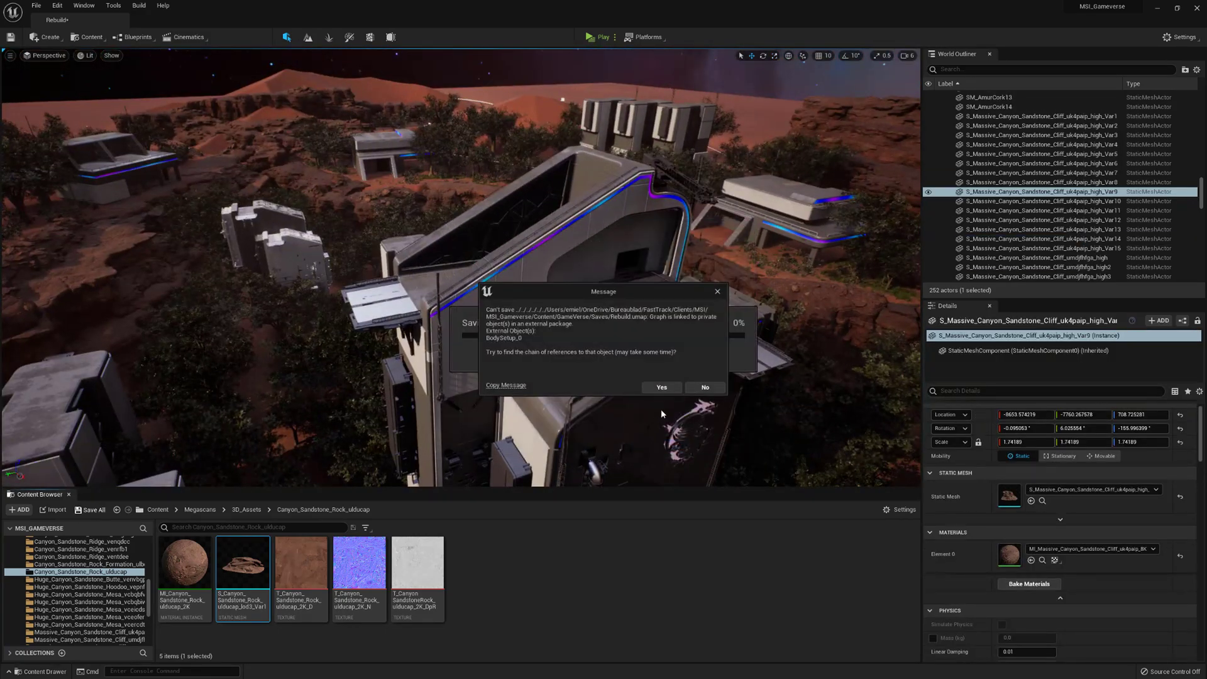
{"action": "left_click", "coordinate": [706, 387]}
{"action": "left_click", "coordinate": [50, 56]}
{"action": "left_click", "coordinate": [76, 170]}
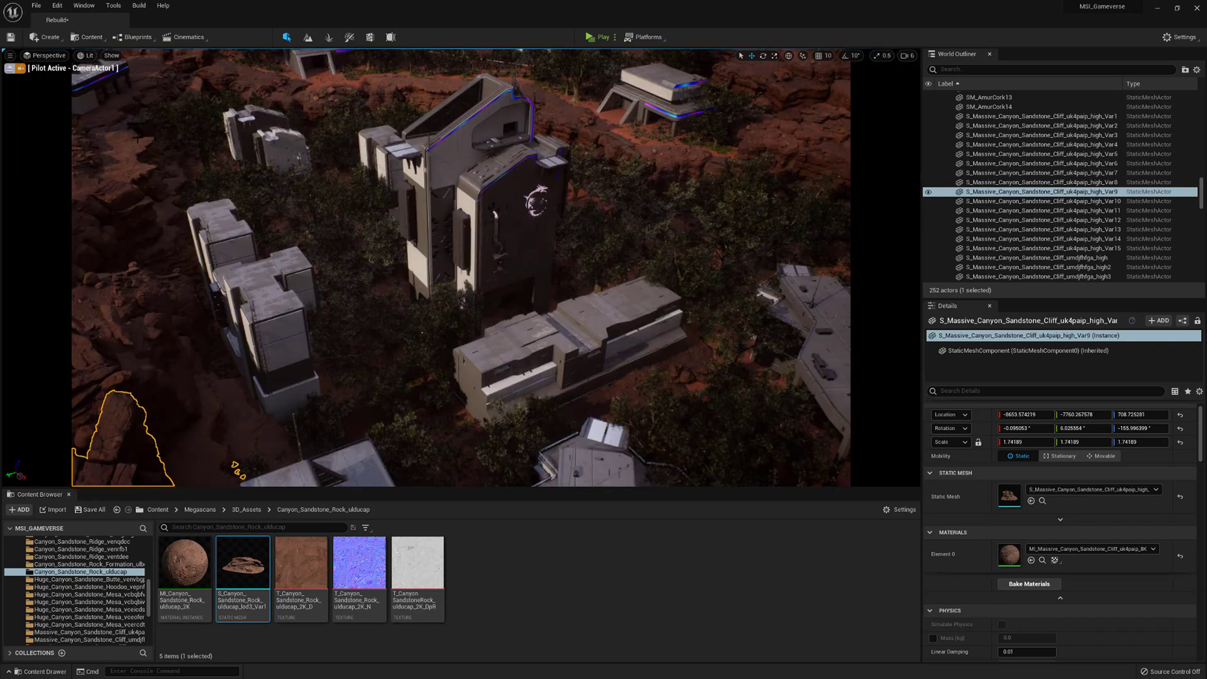
{"action": "left_click", "coordinate": [112, 363]}
{"action": "key", "text": "g"}
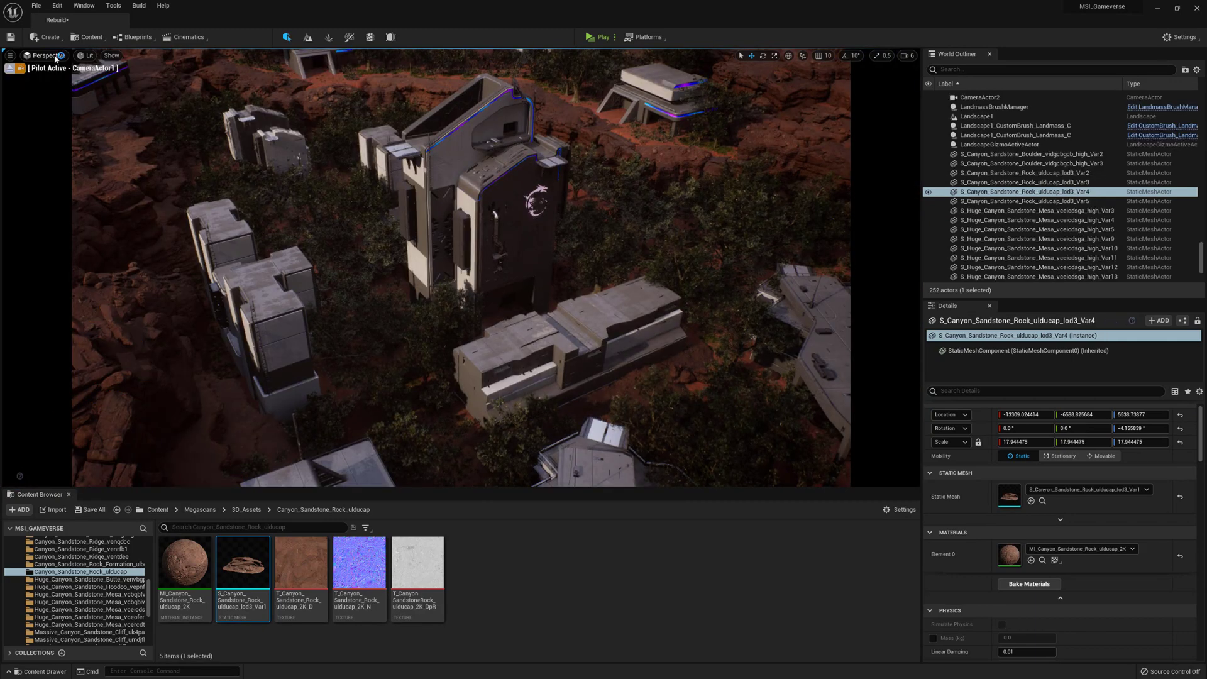